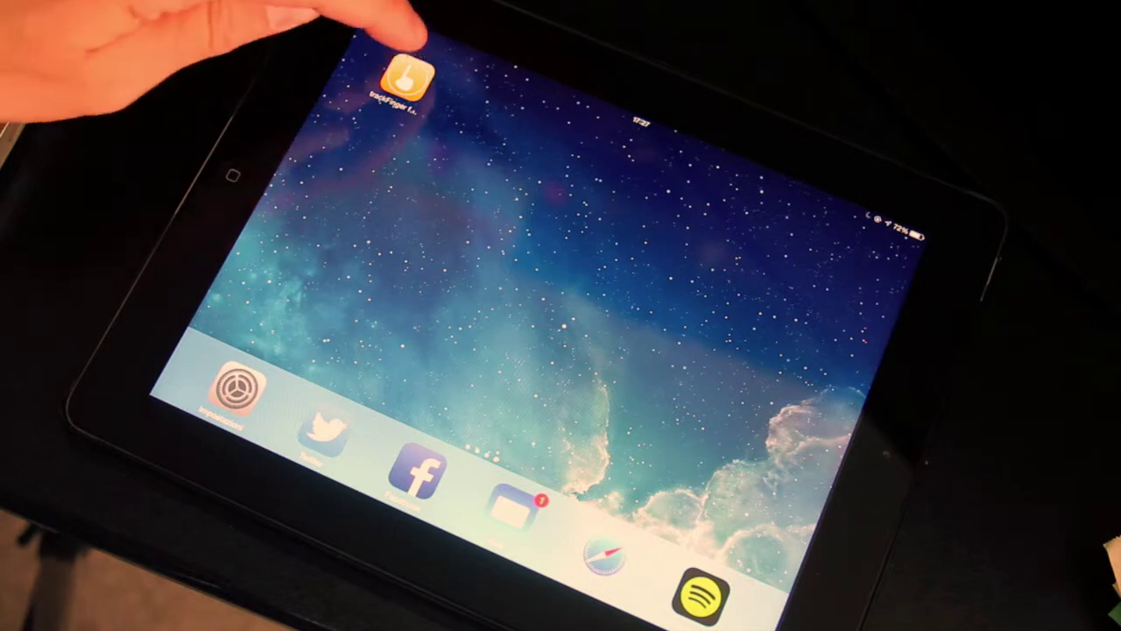
- Open trackFinger and turn off scaling down to 1024x768 on retina devices in the tracking preferences
{"action": "left_click", "coordinate": [406, 79]}
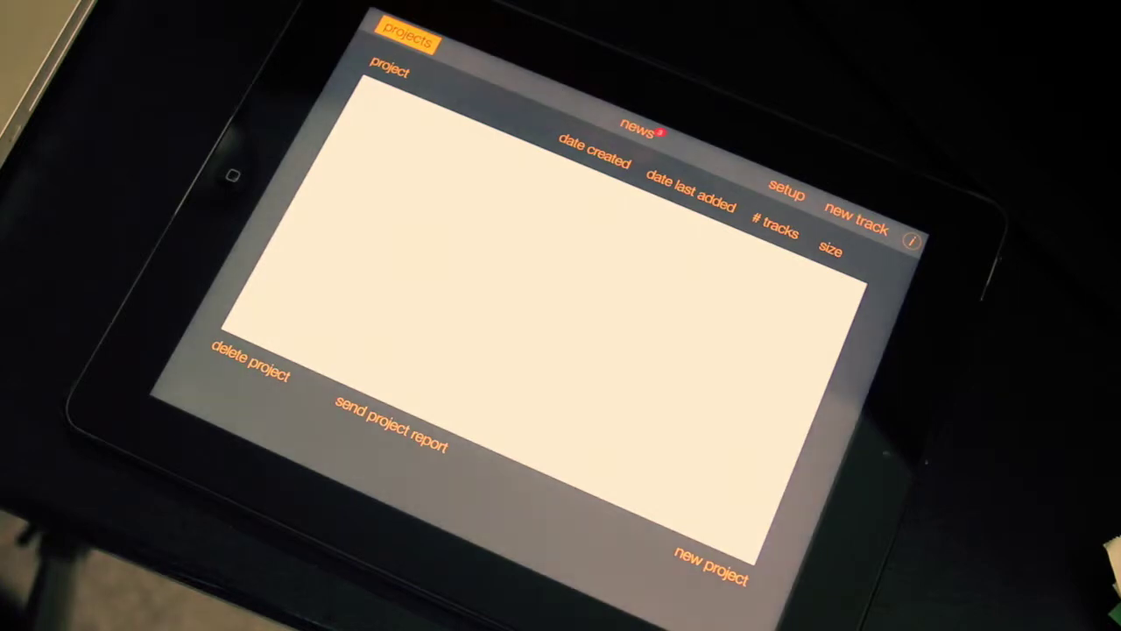
{"action": "left_click", "coordinate": [786, 191]}
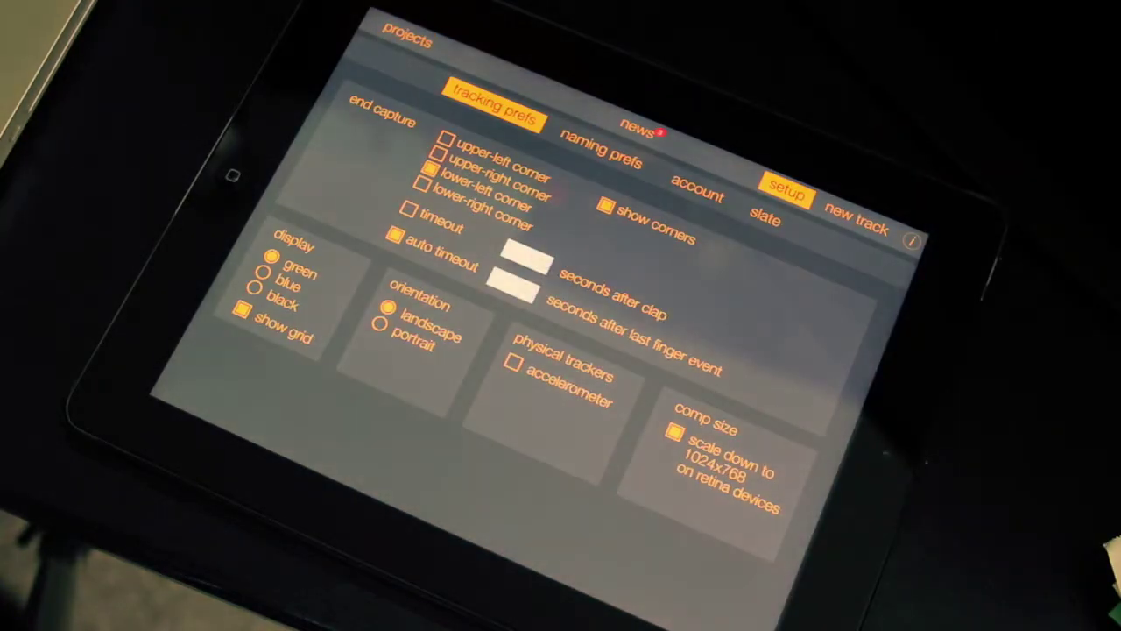
{"action": "left_click", "coordinate": [673, 432]}
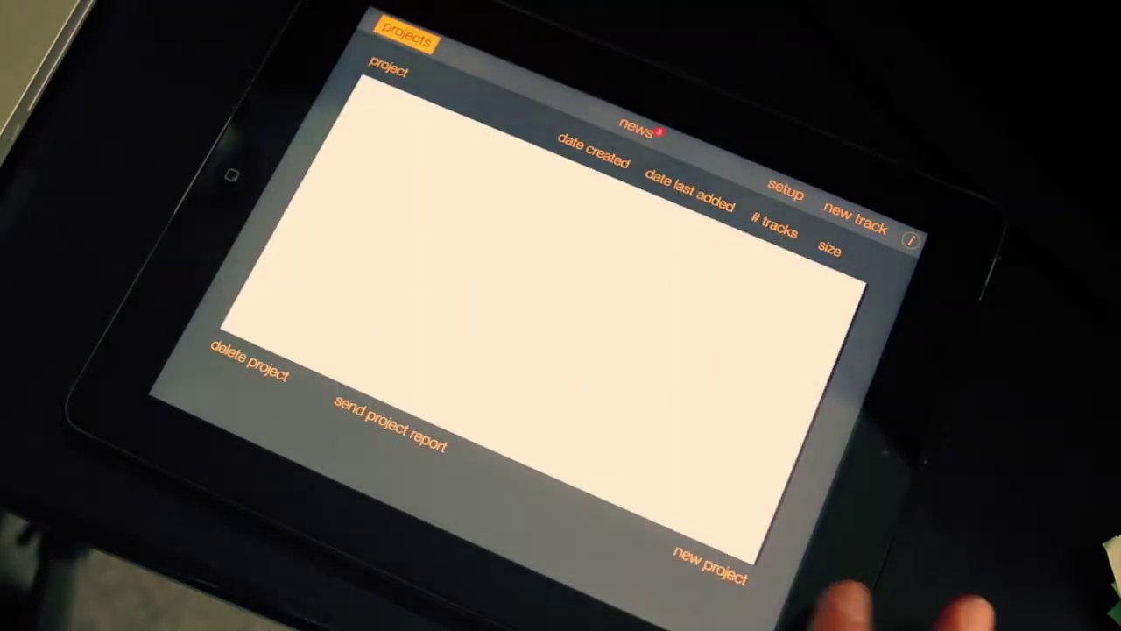
- Create a new tracking project named SIGN
{"action": "left_click", "coordinate": [710, 565]}
{"action": "left_click", "coordinate": [636, 265]}
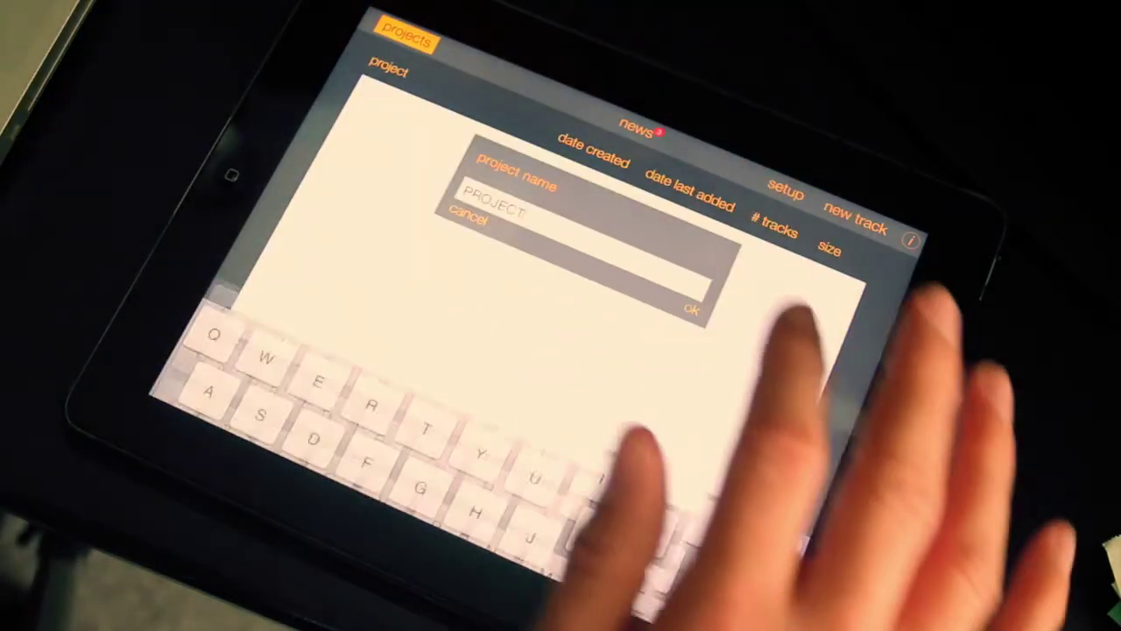
{"action": "key", "text": "BackSpace"}
{"action": "key", "text": "BackSpace"}
{"action": "key", "text": "BackSpace"}
{"action": "key", "text": "BackSpace"}
{"action": "key", "text": "BackSpace"}
{"action": "key", "text": "BackSpace"}
{"action": "key", "text": "BackSpace"}
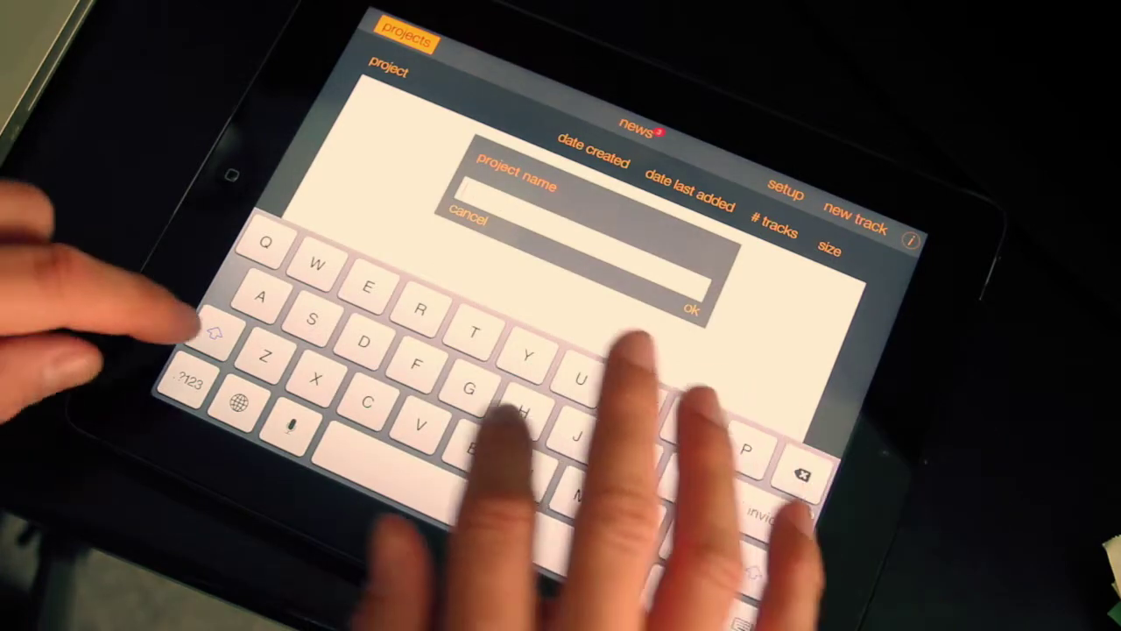
{"action": "type", "text": "SIGN"}
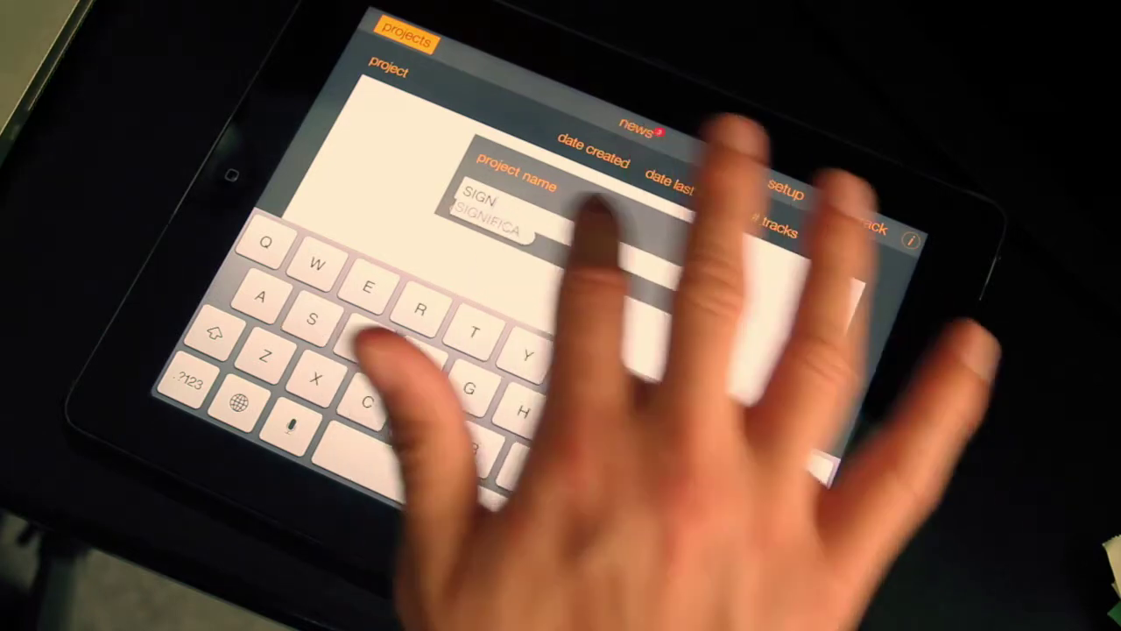
{"action": "left_click", "coordinate": [526, 235]}
{"action": "left_click", "coordinate": [691, 309]}
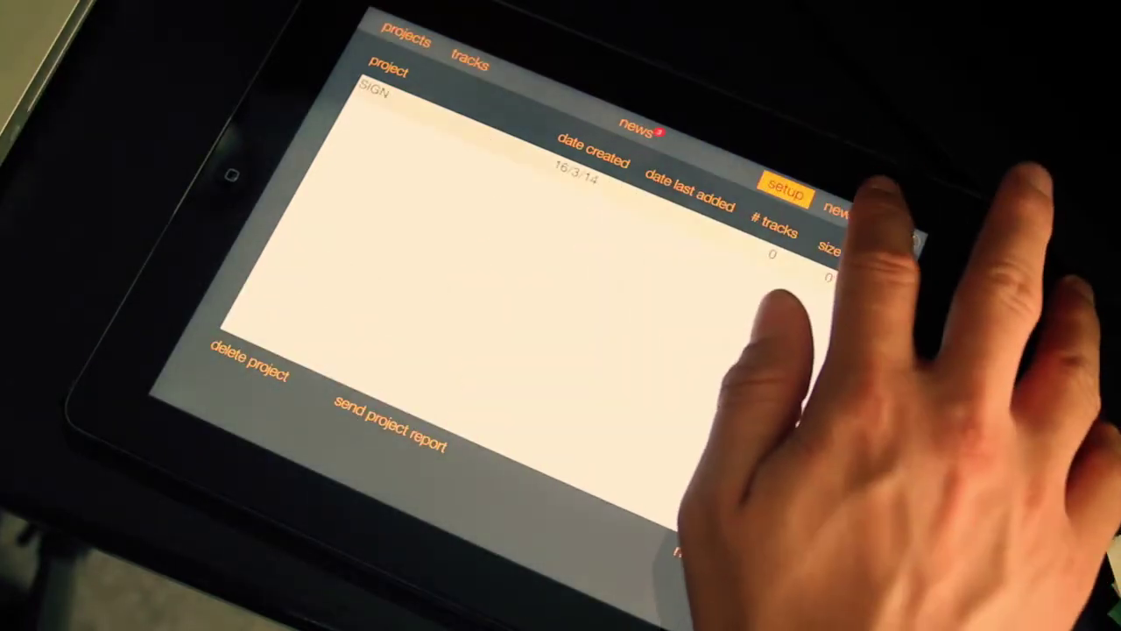
- Record a new signature track in the SIGN project, end the capture and play it back
{"action": "left_click", "coordinate": [843, 210]}
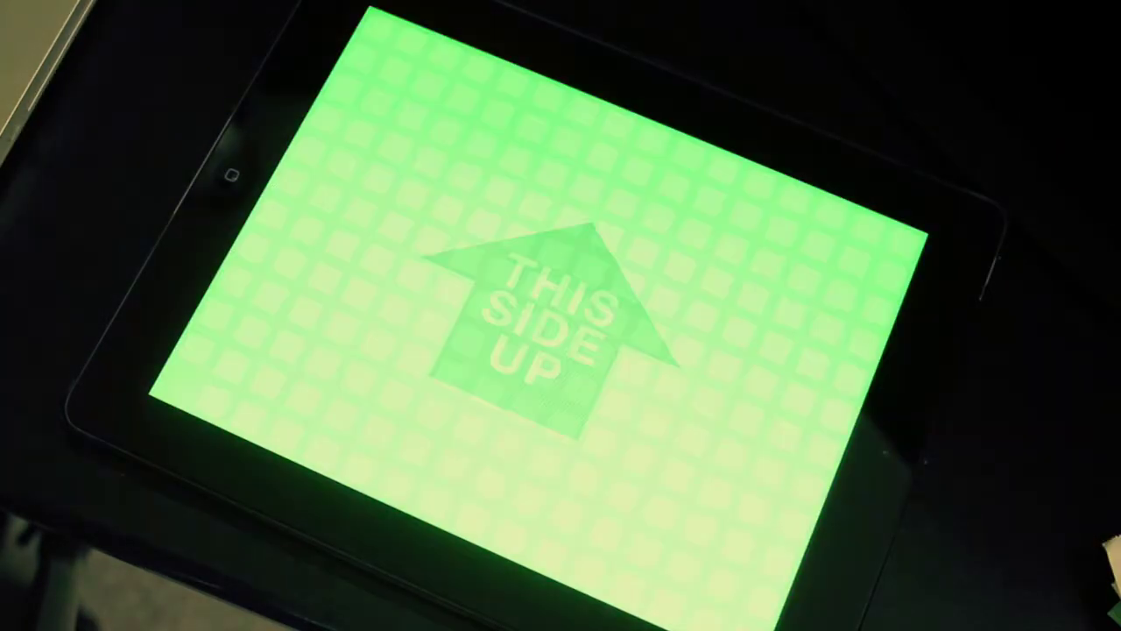
{"action": "left_click", "coordinate": [581, 297]}
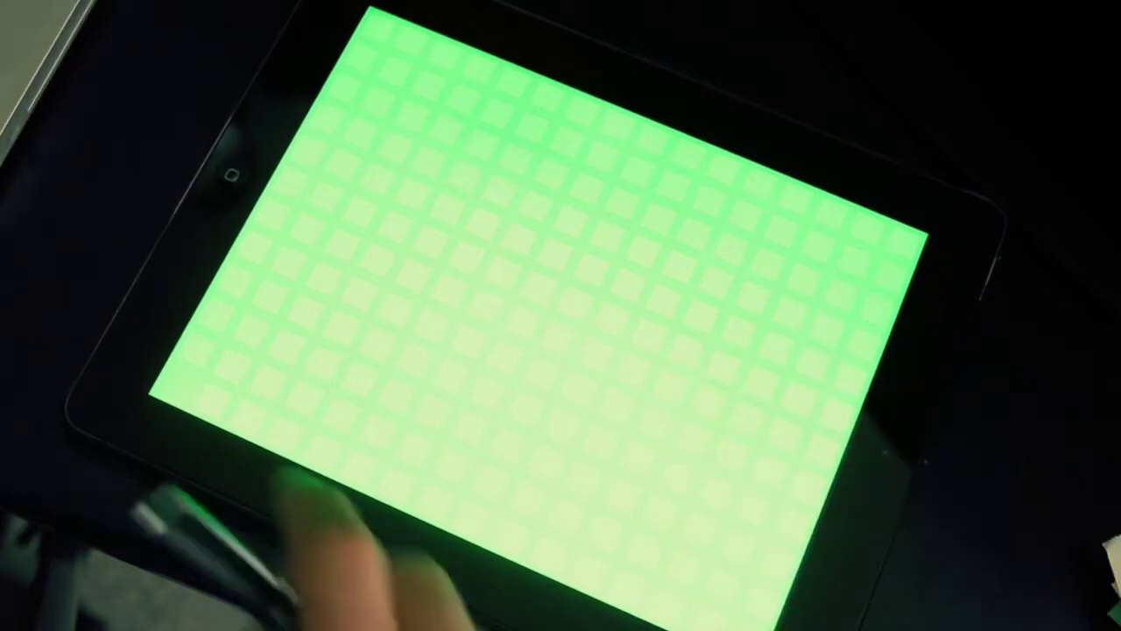
{"action": "left_click", "coordinate": [456, 455]}
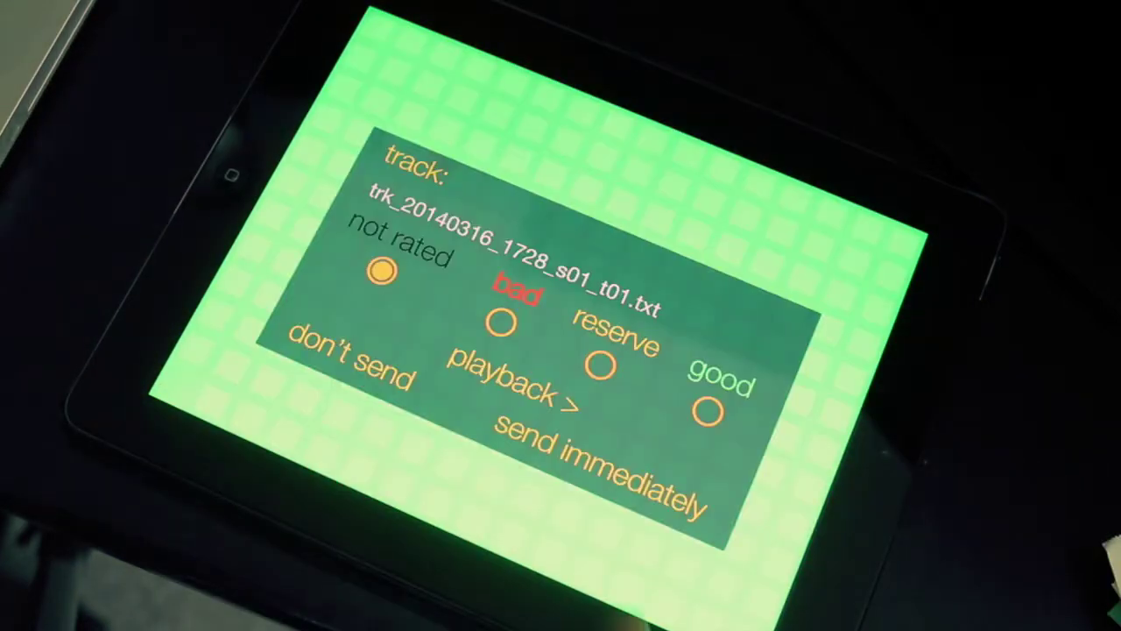
{"action": "left_click", "coordinate": [512, 380]}
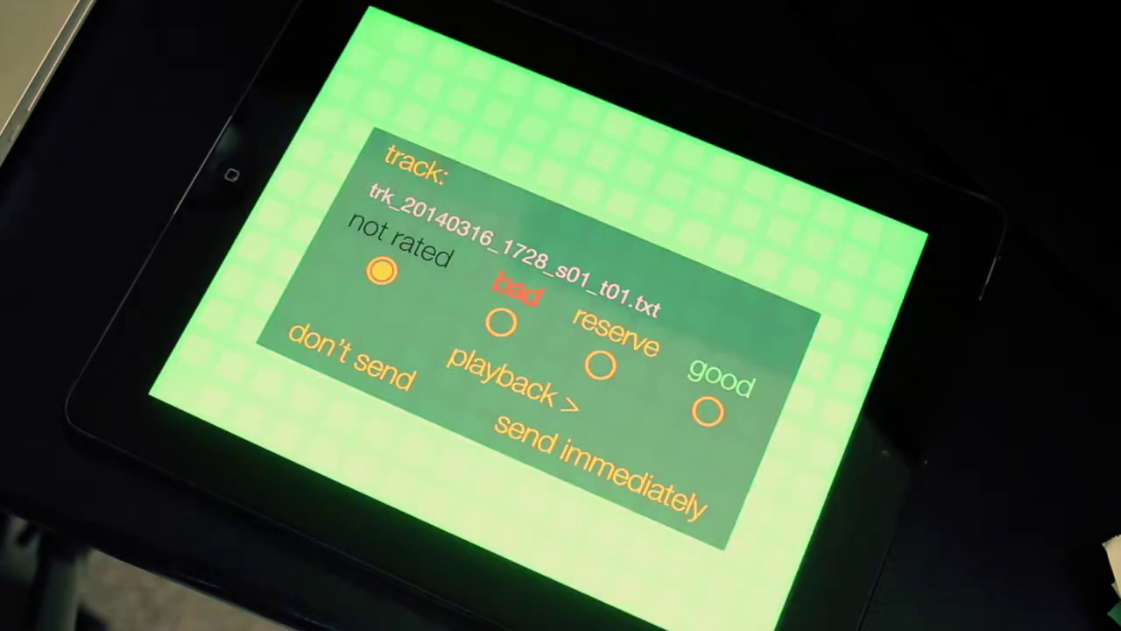
- Rate the recorded track as good and send it immediately
{"action": "left_click", "coordinate": [708, 412]}
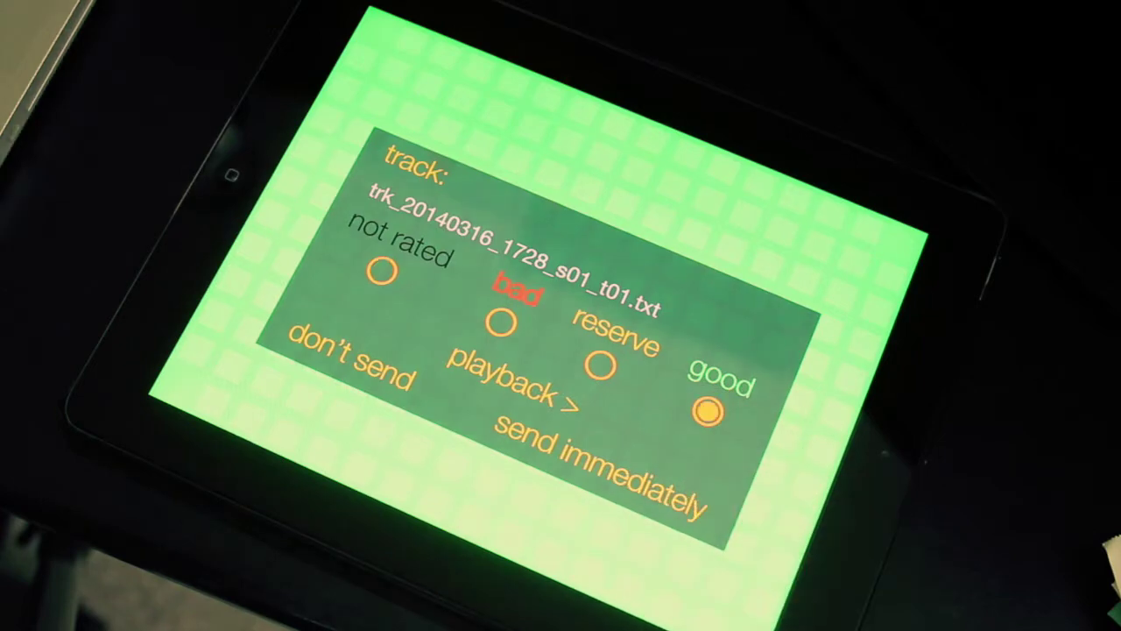
{"action": "left_click", "coordinate": [601, 451]}
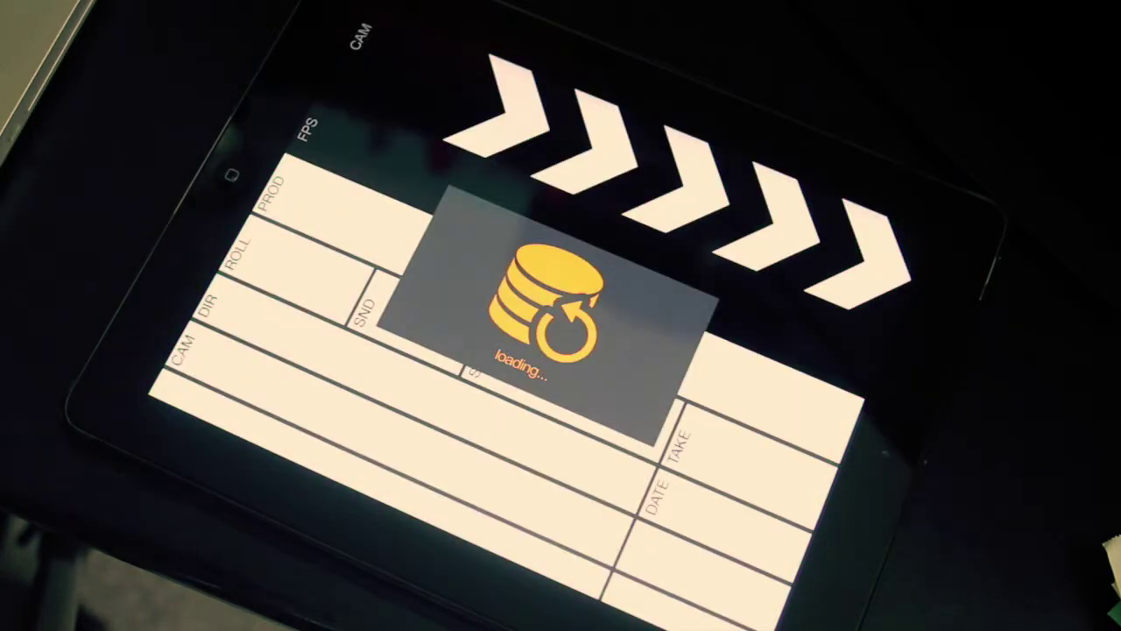
- View the details of scene 1, take 1 in the SIGN project's track list
{"action": "left_click", "coordinate": [307, 332]}
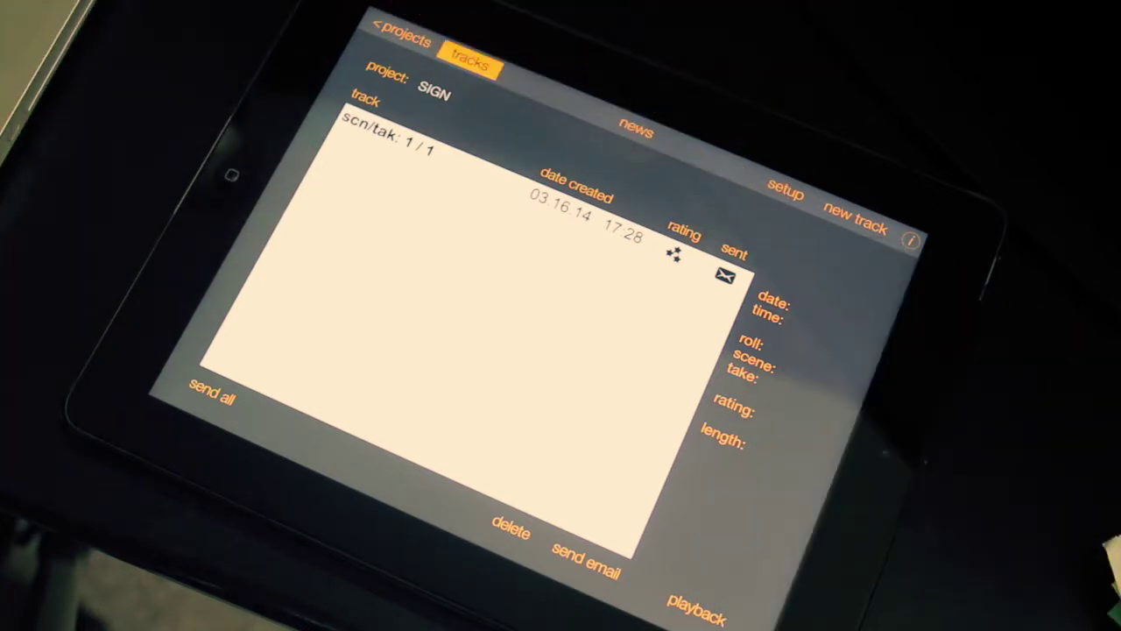
{"action": "left_click", "coordinate": [613, 219]}
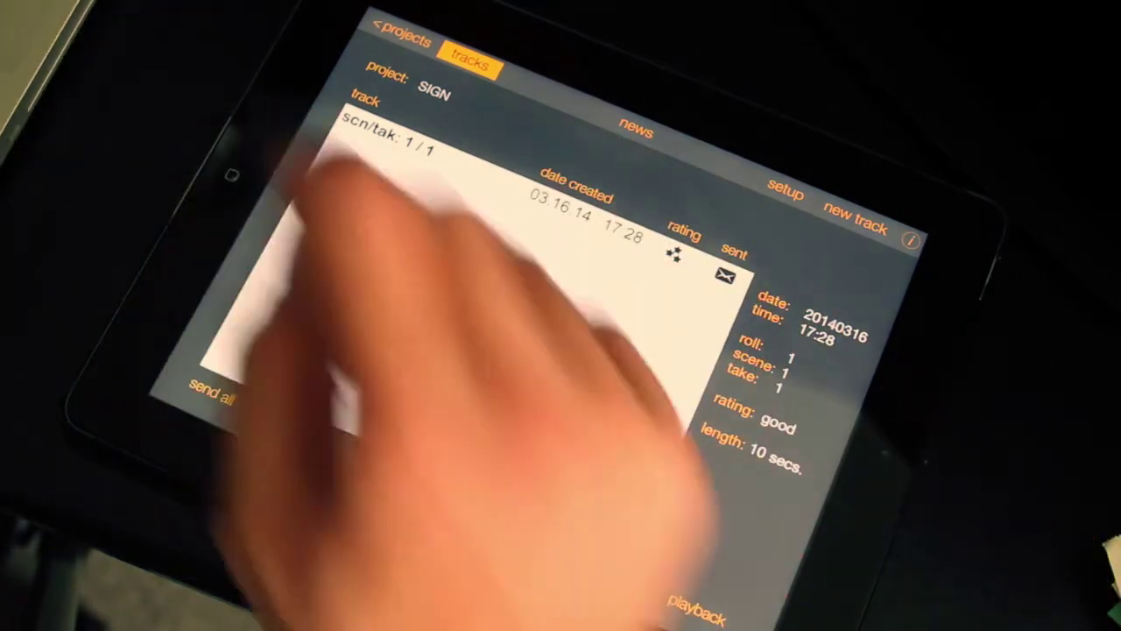
- Quit the text editor on the Mac and reopen trk_20140316_1728_s01_t01_f01.txt from the trackFinger e-mail's attachment
{"action": "key", "text": "super"}
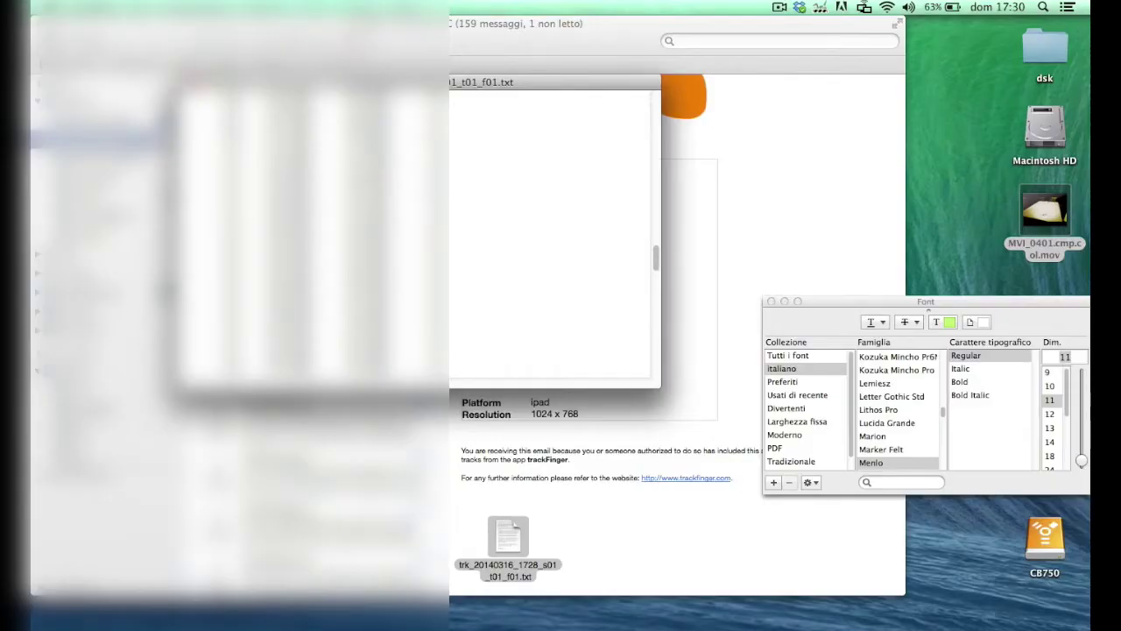
{"action": "key", "text": "super+q"}
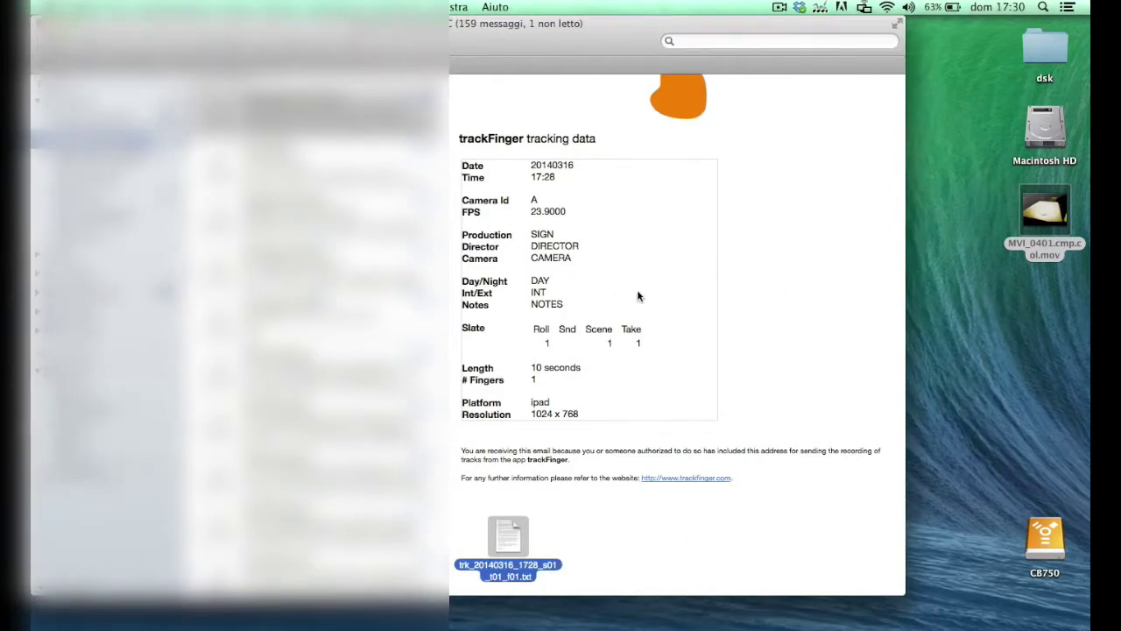
{"action": "left_click", "coordinate": [611, 550]}
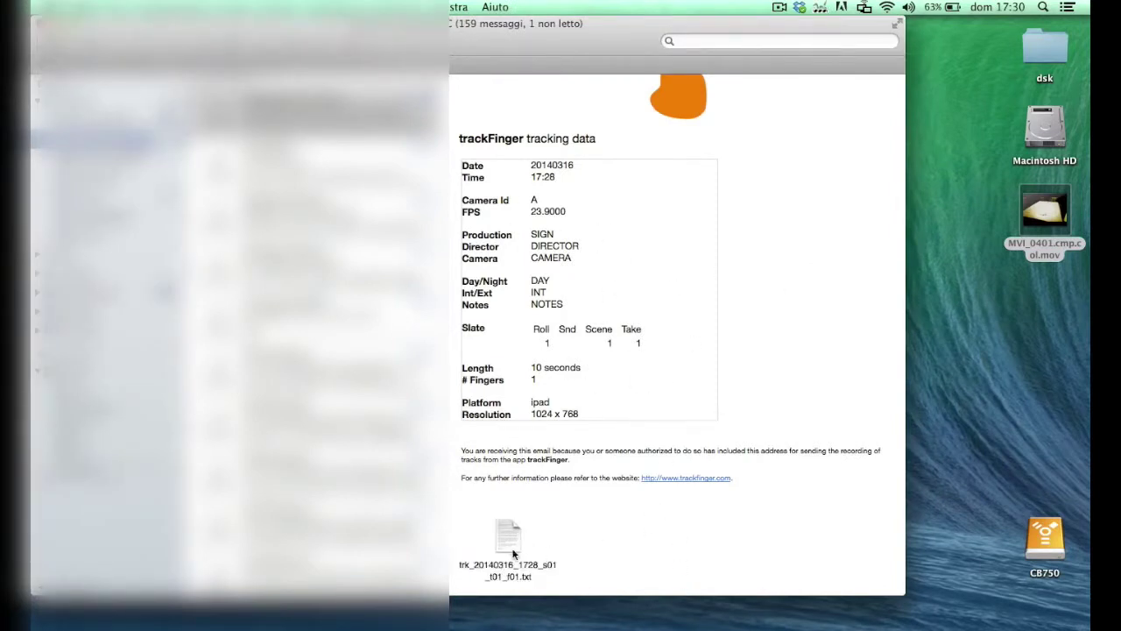
{"action": "left_click", "coordinate": [505, 541]}
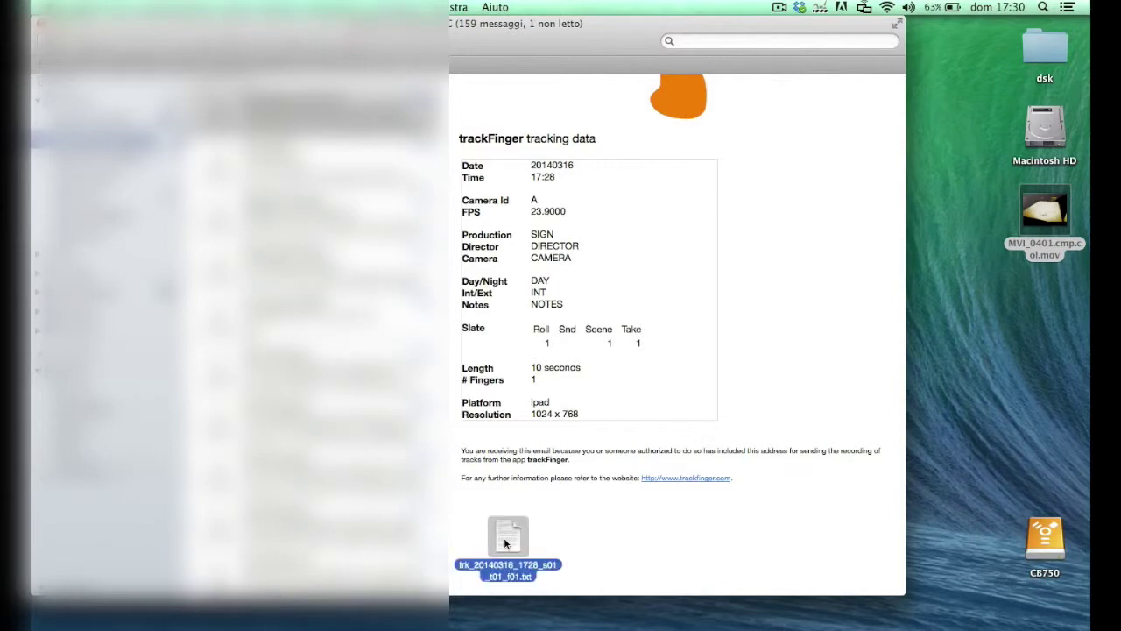
{"action": "double_click", "coordinate": [504, 537]}
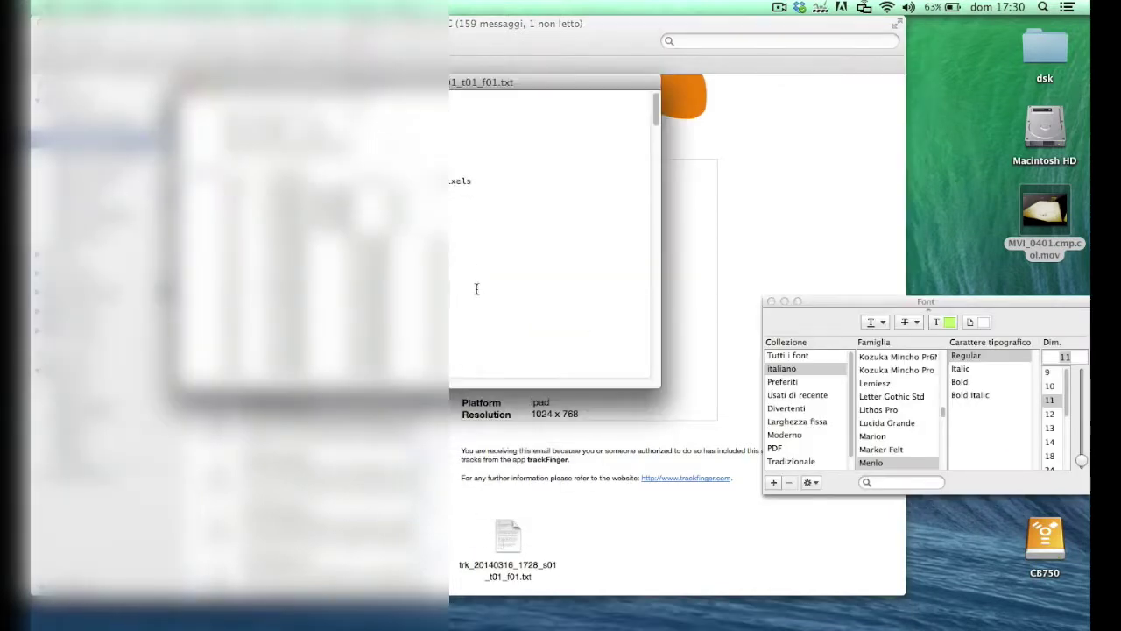
- Look through the keyframe data in the tracking text file, moving its window clear of the mail and closing the Font window
{"action": "scroll", "coordinate": [477, 289], "scroll_direction": "down", "scroll_amount": 5}
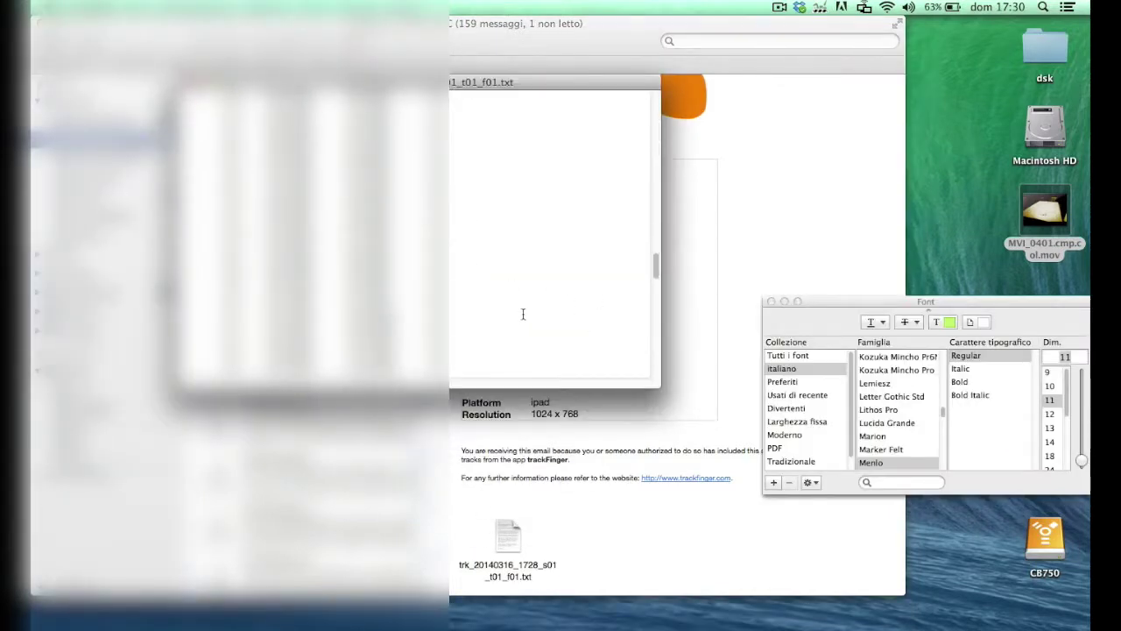
{"action": "left_click_drag", "start_coordinate": [386, 309], "coordinate": [272, 310]}
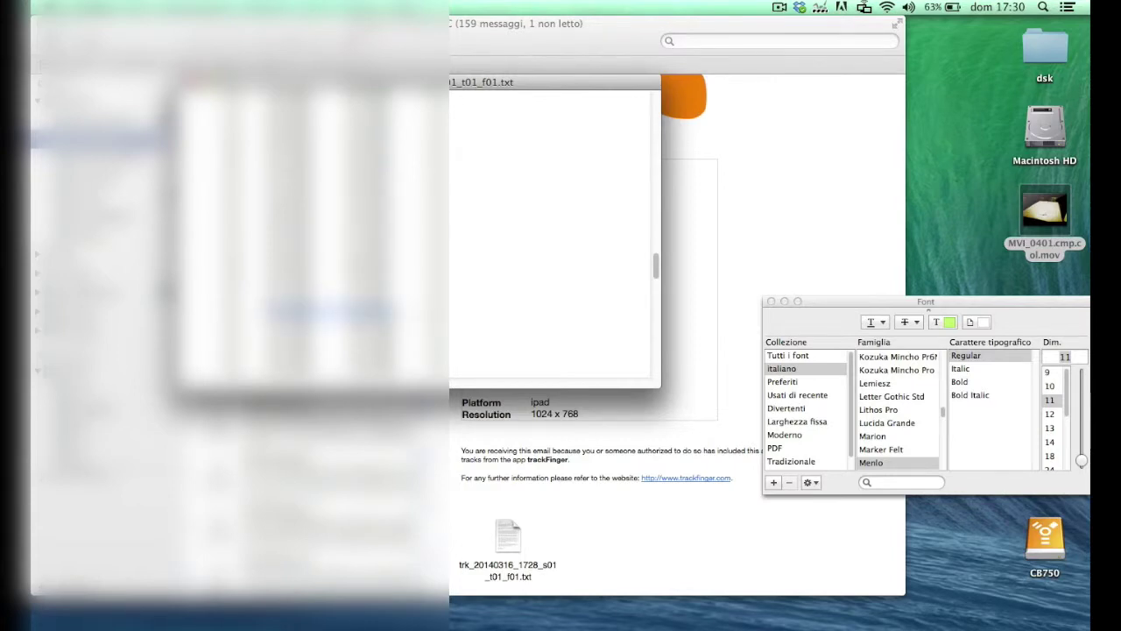
{"action": "left_click_drag", "start_coordinate": [530, 84], "coordinate": [849, 27]}
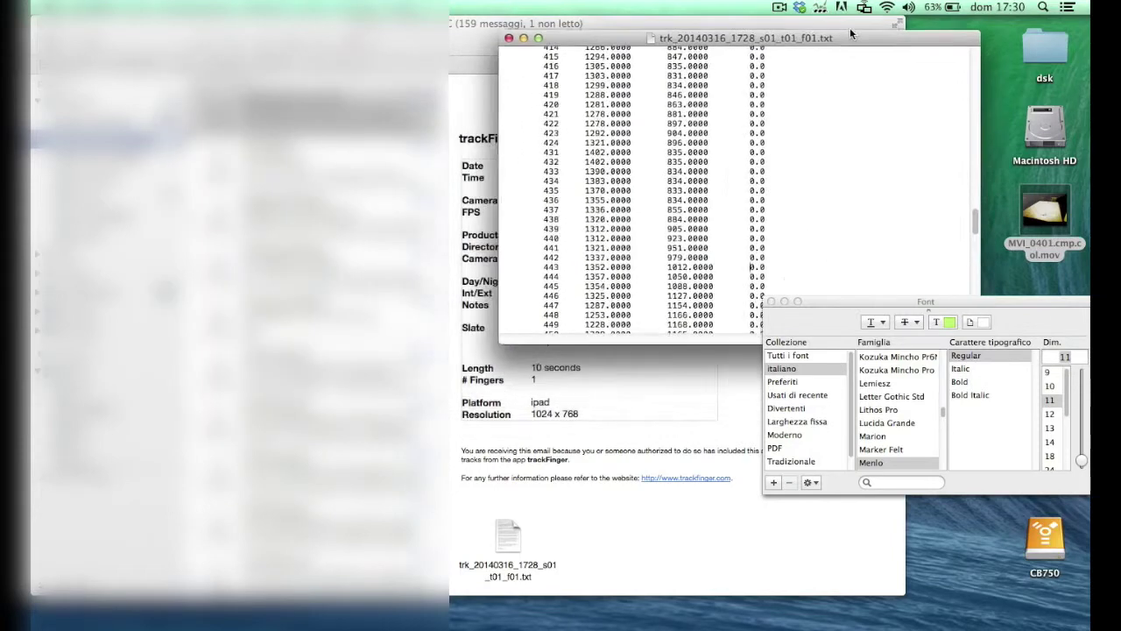
{"action": "left_click", "coordinate": [772, 300]}
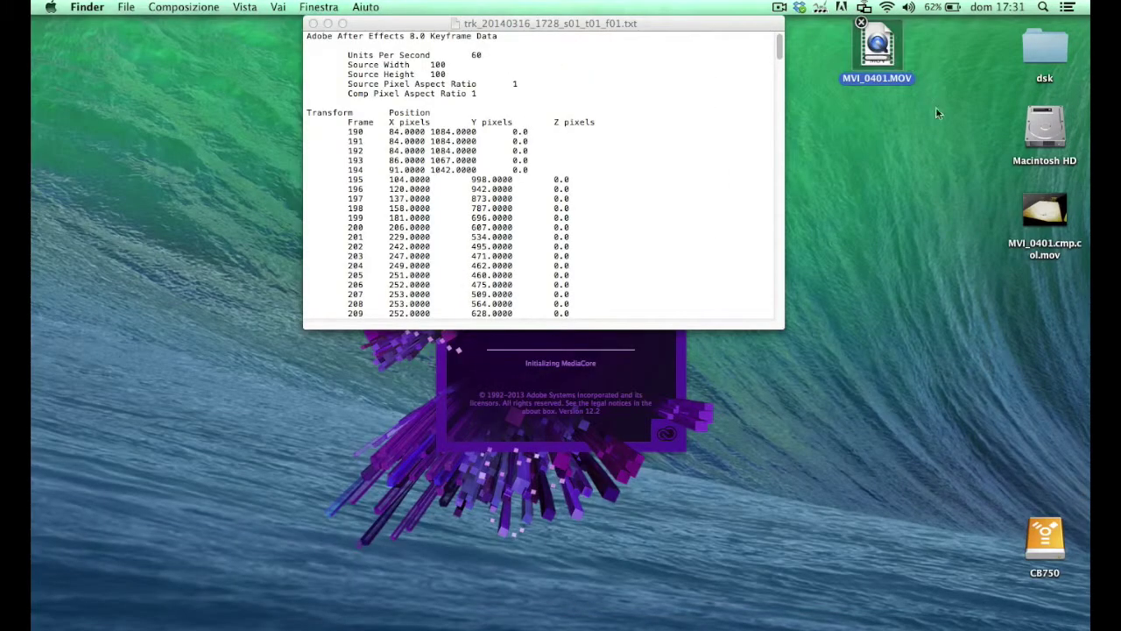
- Play the desktop clip MVI_0401.MOV in QuickTime Player to review the contract shot, and close it
{"action": "double_click", "coordinate": [880, 47]}
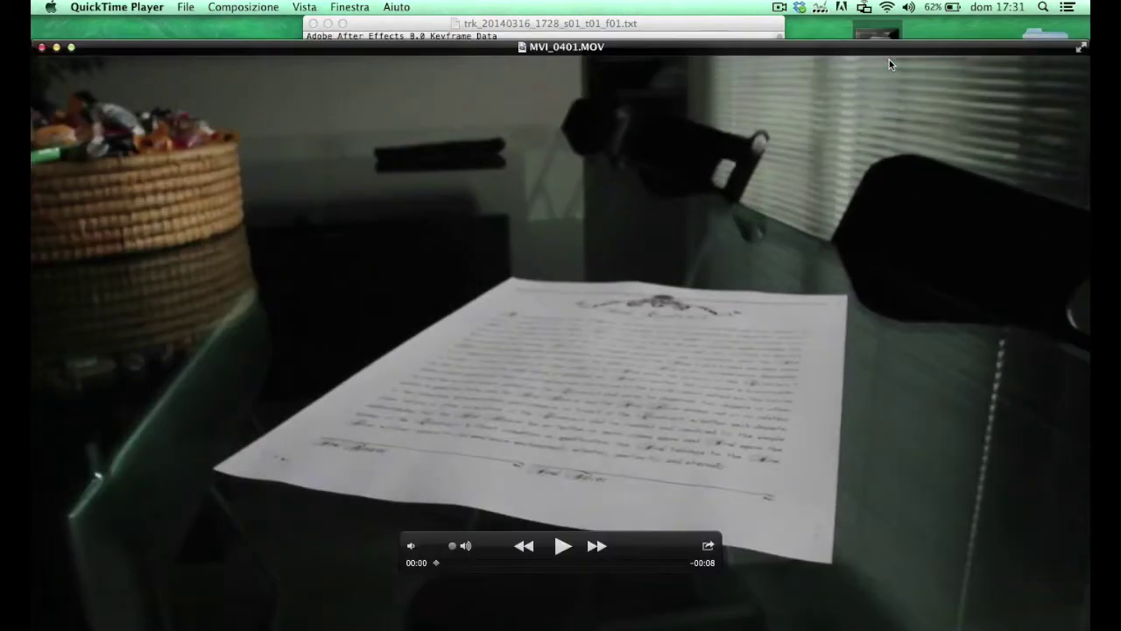
{"action": "left_click", "coordinate": [563, 545]}
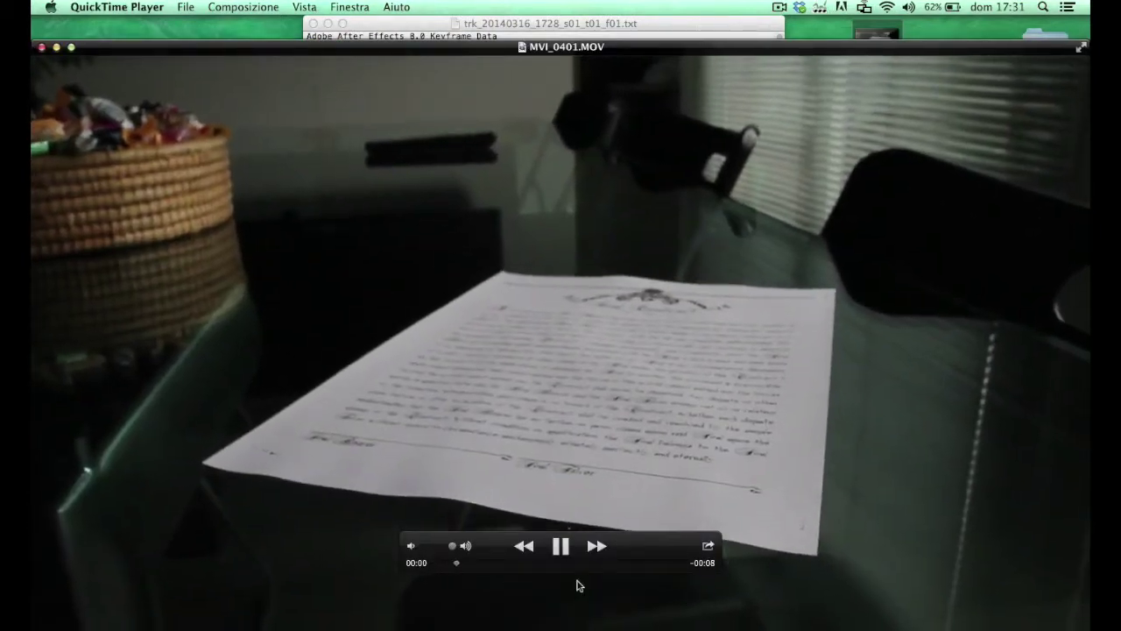
{"action": "left_click_drag", "start_coordinate": [445, 551], "coordinate": [402, 546]}
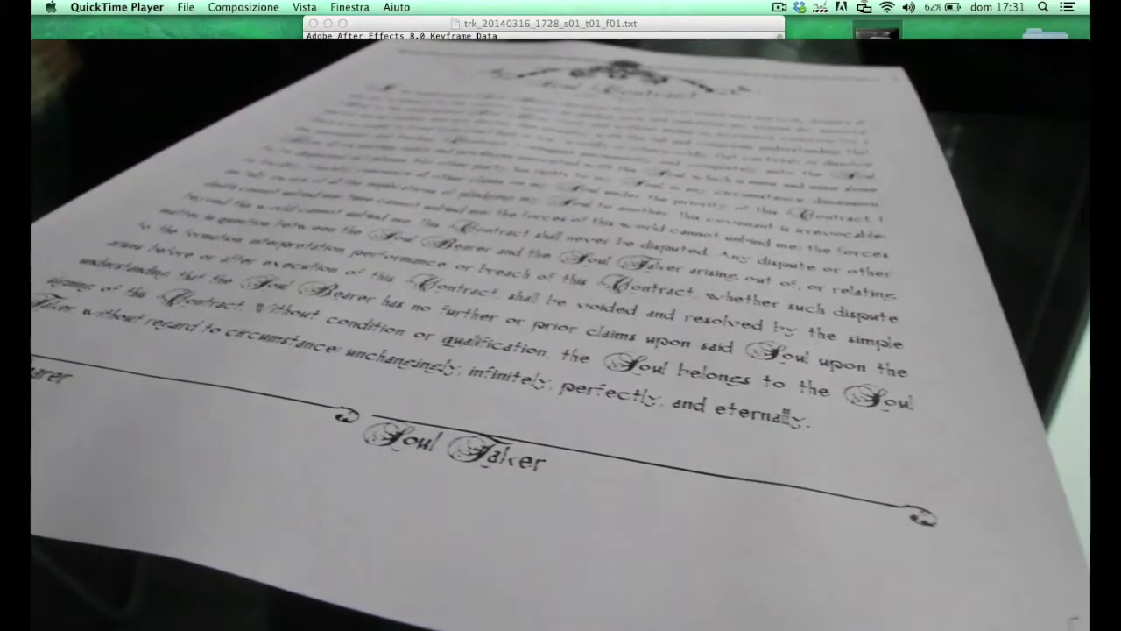
{"action": "key", "text": "super+w"}
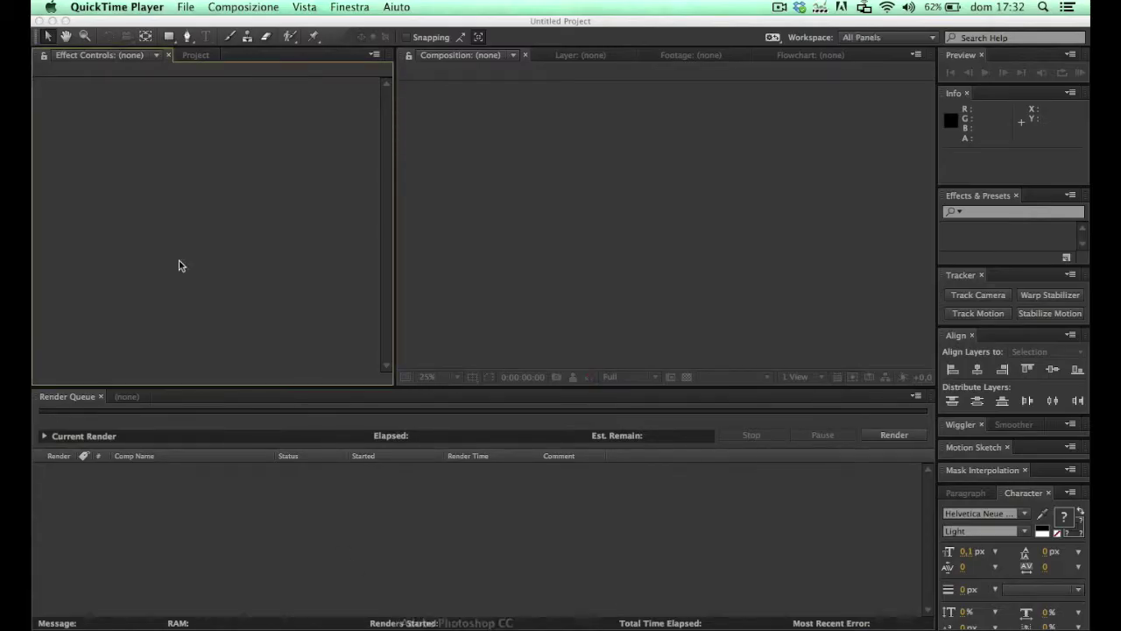
- Switch to After Effects, import MVI_0401.MOV into the project and preview it in the Footage viewer, returning to the first frame
{"action": "left_click", "coordinate": [190, 55]}
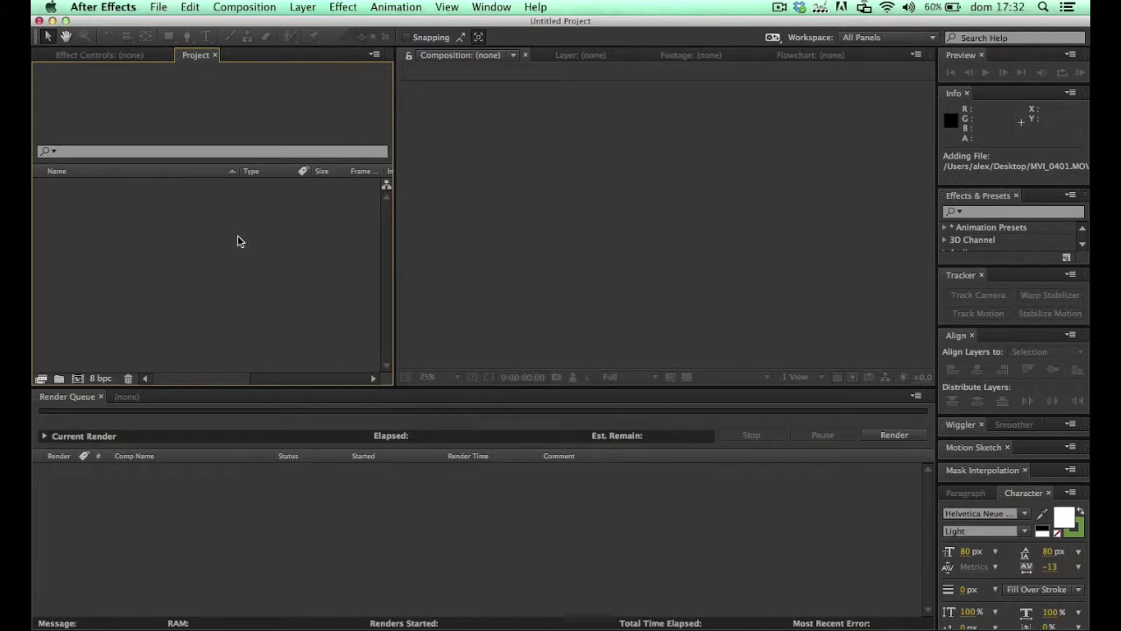
{"action": "double_click", "coordinate": [105, 184]}
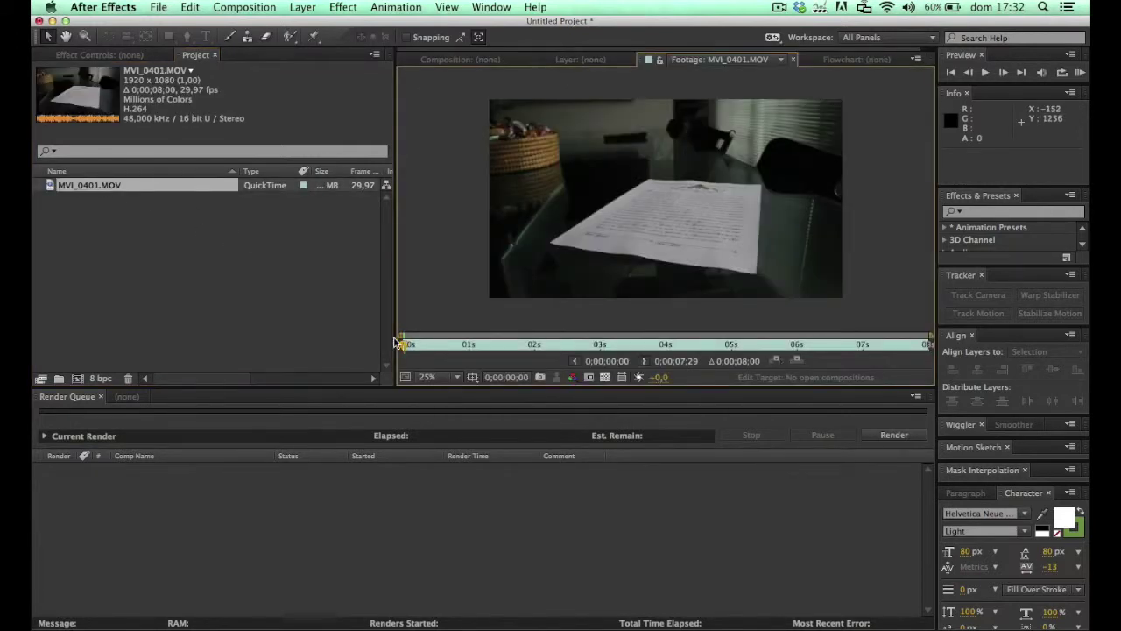
{"action": "left_click_drag", "start_coordinate": [477, 345], "coordinate": [353, 320]}
{"action": "key", "text": "Home"}
{"action": "left_click", "coordinate": [233, 270]}
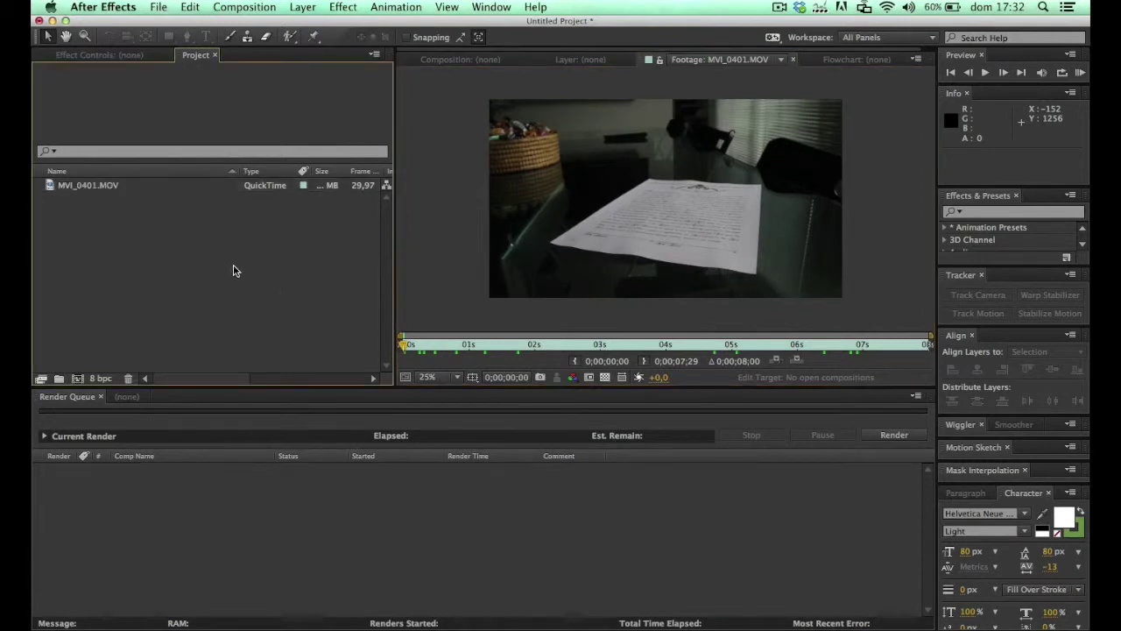
- Create a 2048 x 1536 composition named animatedSign at 60 fps with a duration of 0:00:20:00
{"action": "left_click", "coordinate": [77, 378]}
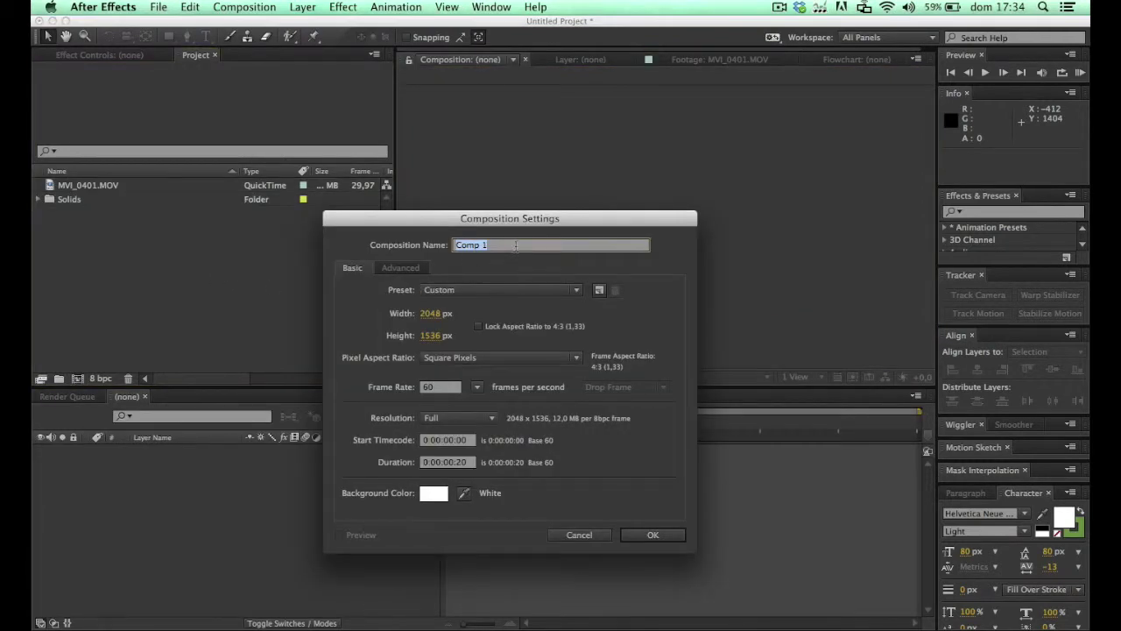
{"action": "type", "text": "animatedSign"}
{"action": "left_click", "coordinate": [447, 389]}
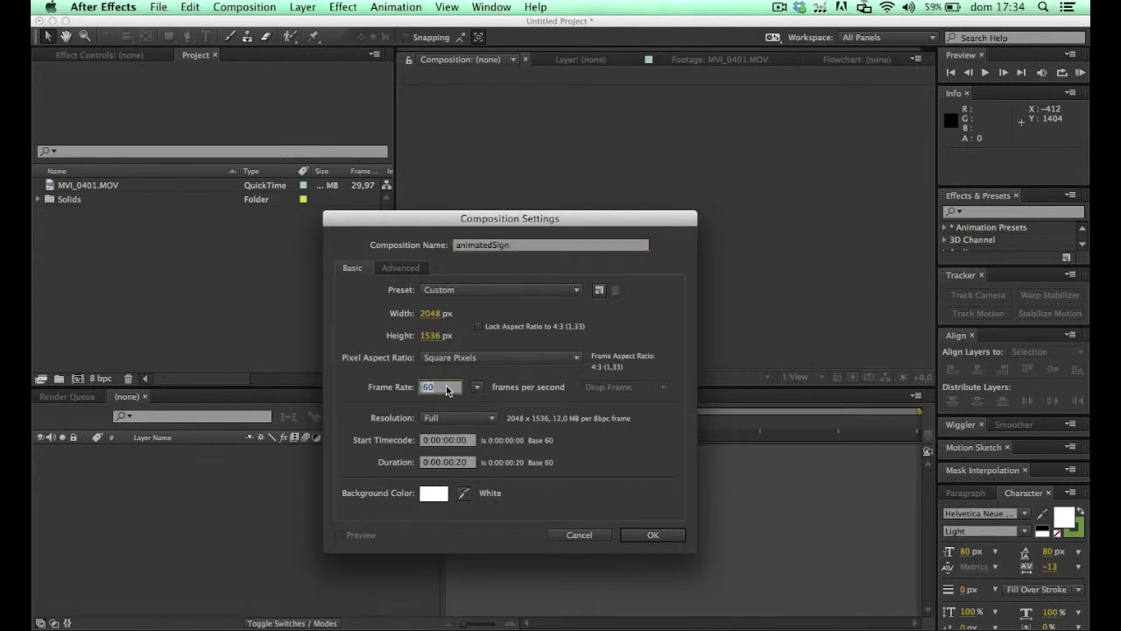
{"action": "left_click", "coordinate": [463, 467]}
{"action": "type", "text": "2000"}
{"action": "key", "text": "Tab"}
{"action": "key", "text": "Return"}
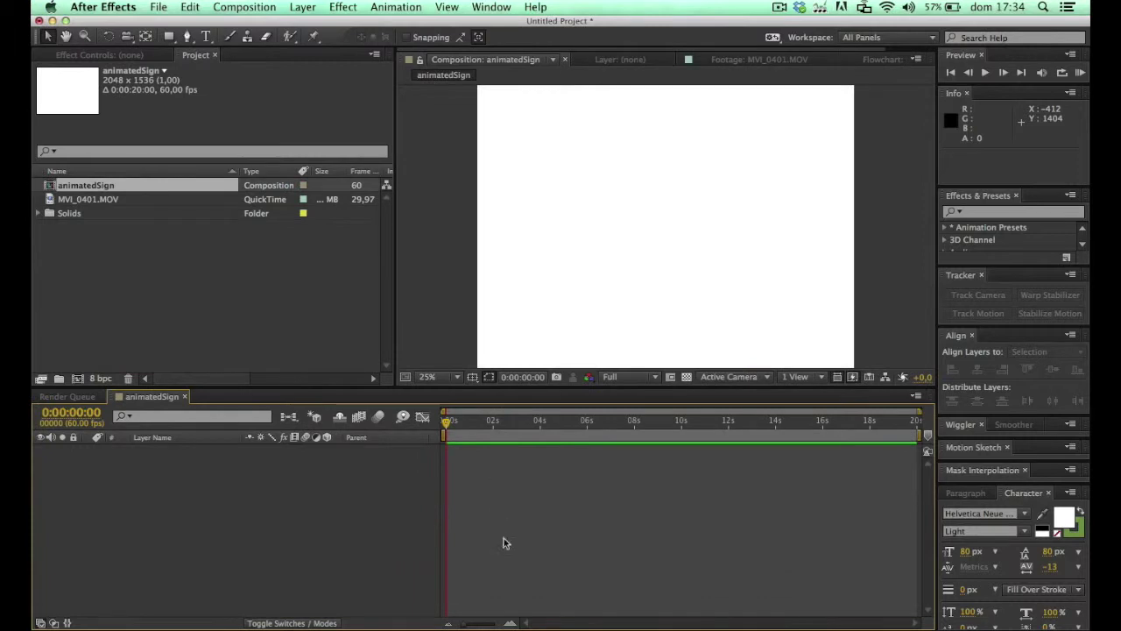
- Add a null object layer to the animatedSign composition
{"action": "left_click", "coordinate": [297, 7]}
{"action": "mouse_move", "coordinate": [350, 26]}
{"action": "left_click", "coordinate": [544, 85]}
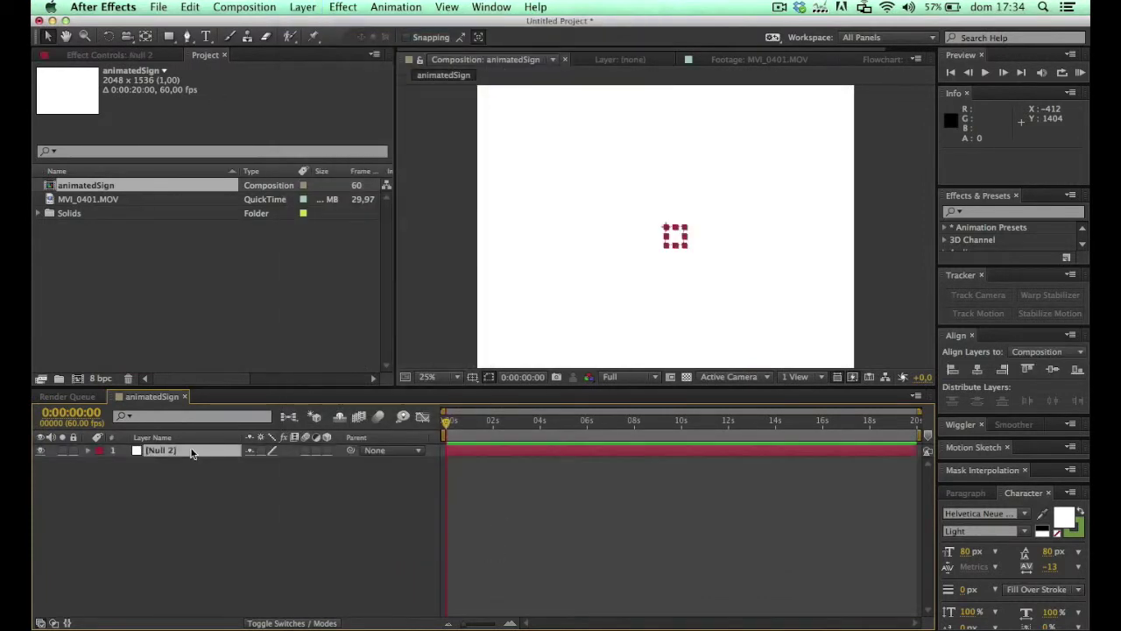
- Rename the null layer in the animatedSign composition as finger and keep it selected
{"action": "key", "text": "Return"}
{"action": "type", "text": "finger"}
{"action": "key", "text": "Return"}
{"action": "left_click", "coordinate": [197, 493]}
{"action": "left_click", "coordinate": [175, 452]}
- Check the selected keyframe text in TextEdit, return to After Effects and paste the keyframe data onto the finger layer
{"action": "left_click", "coordinate": [243, 627]}
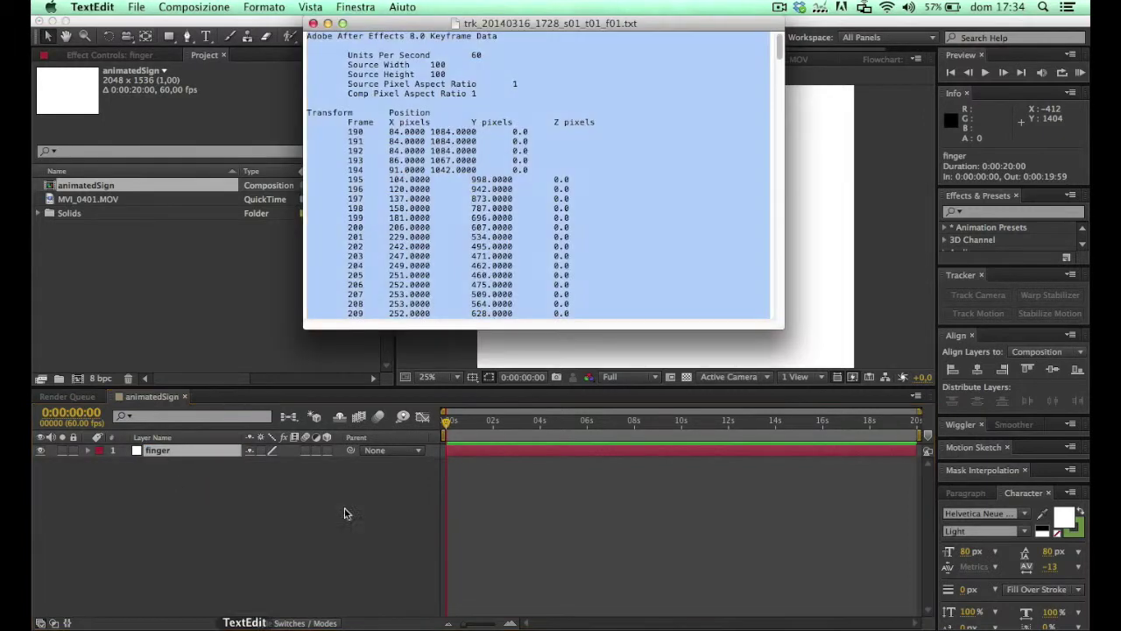
{"action": "left_click", "coordinate": [243, 450]}
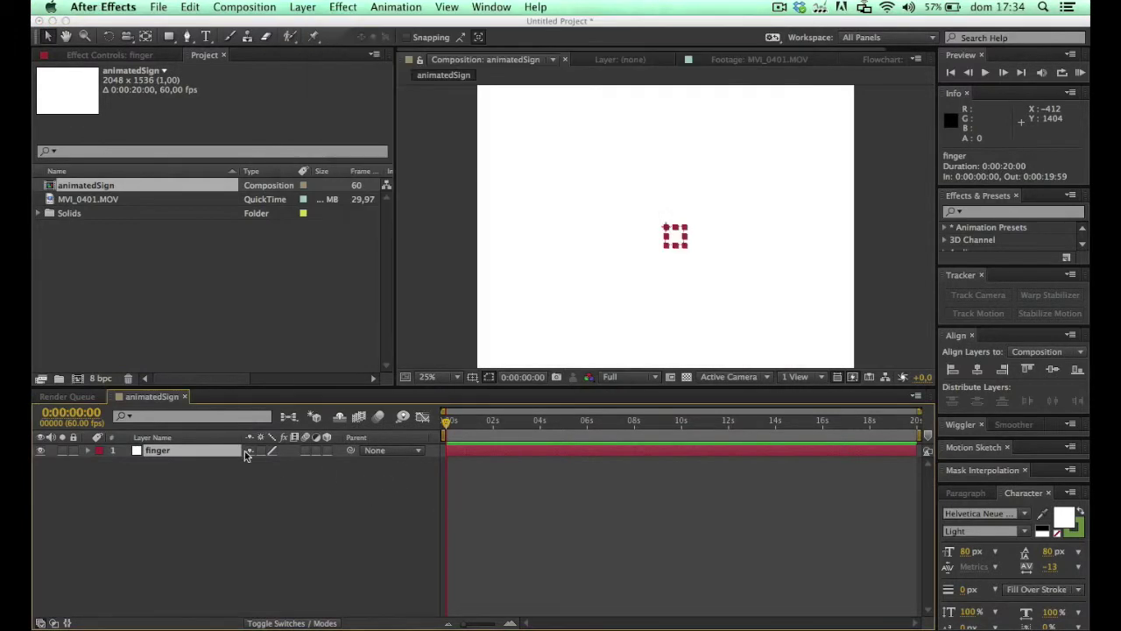
{"action": "left_click", "coordinate": [244, 7]}
{"action": "mouse_move", "coordinate": [186, 6]}
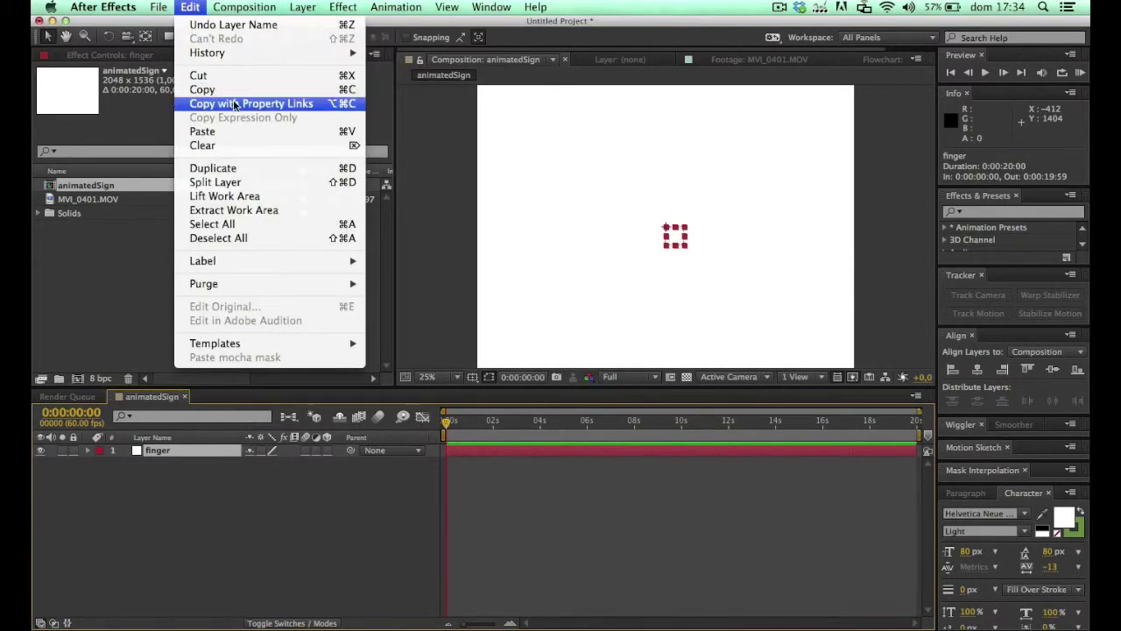
{"action": "left_click", "coordinate": [235, 130]}
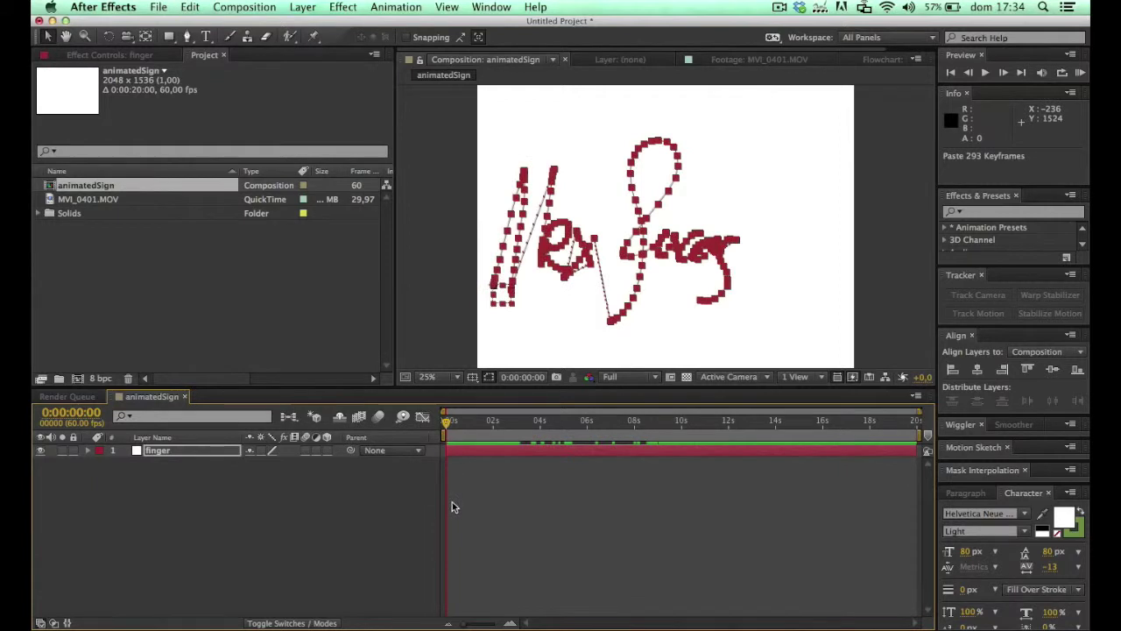
- Reveal the finger layer's keyframed properties and play and scrub the timeline to review the pasted signature motion
{"action": "left_click", "coordinate": [562, 451]}
{"action": "key", "text": "u"}
{"action": "key", "text": "space"}
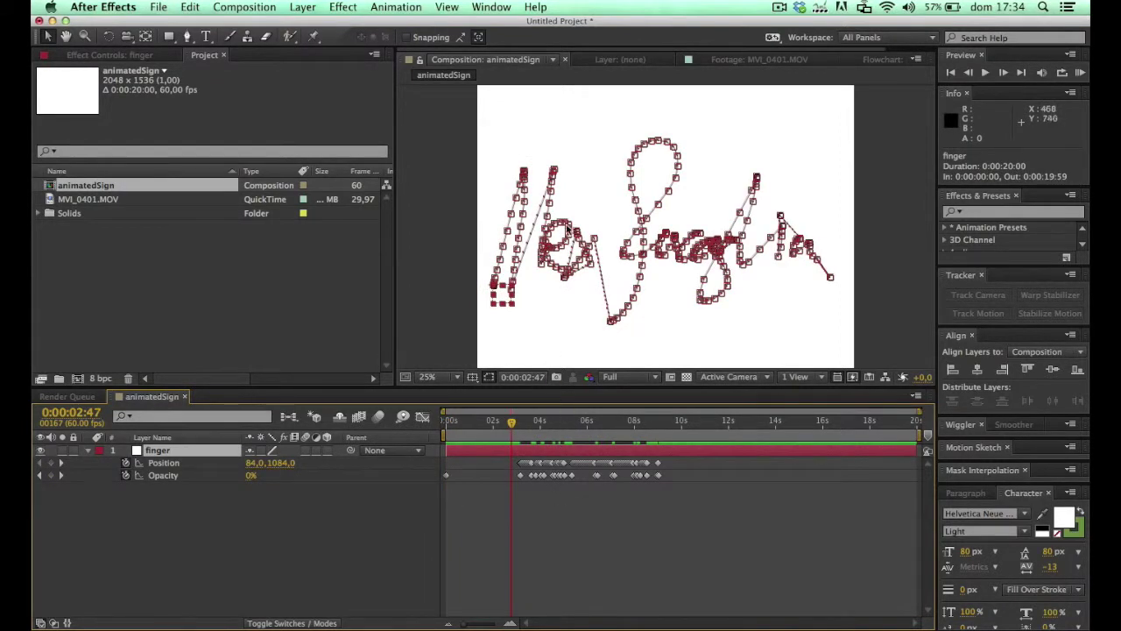
{"action": "left_click", "coordinate": [527, 422]}
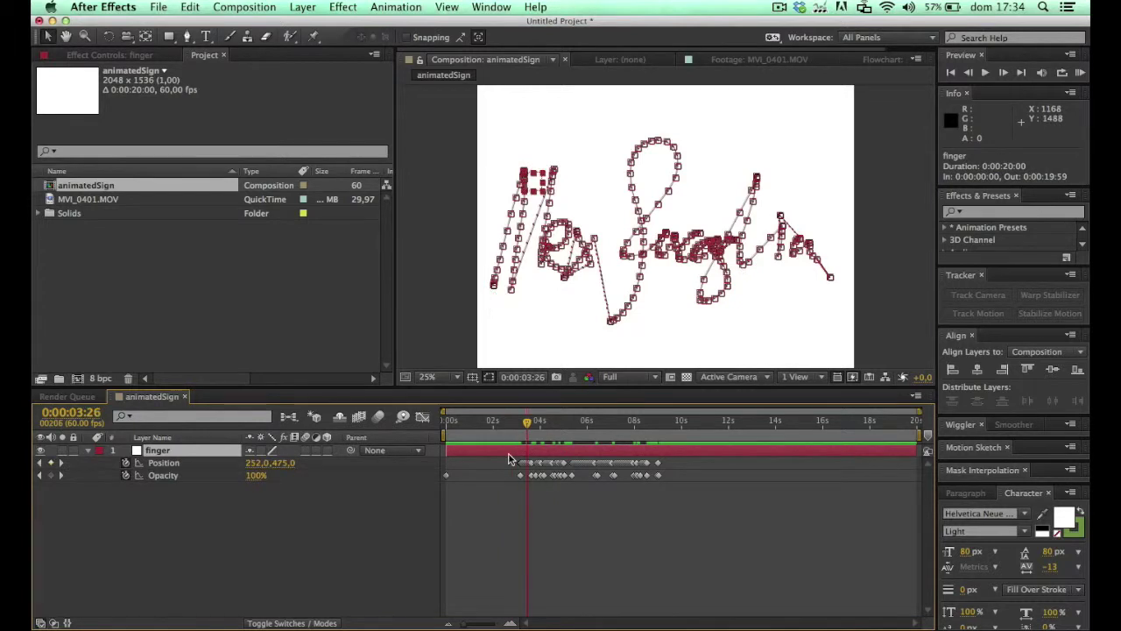
{"action": "left_click_drag", "start_coordinate": [454, 132], "coordinate": [616, 324]}
{"action": "left_click", "coordinate": [571, 425]}
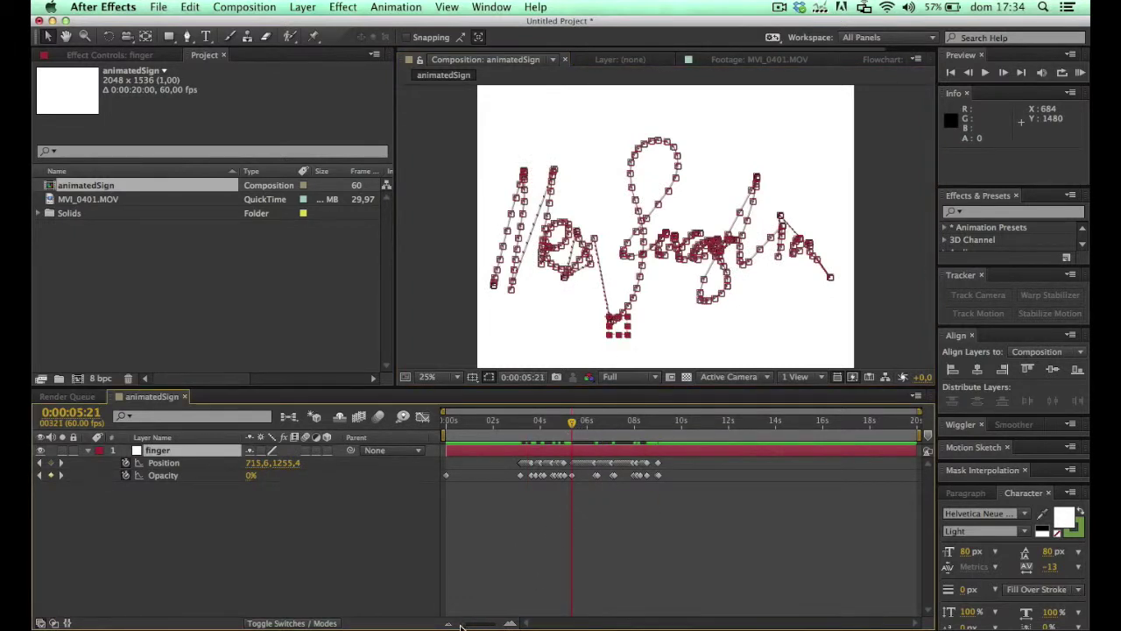
- Select the Position and Opacity keyframes of the signature's first word and nudge that word 40 px to the left
{"action": "left_click_drag", "start_coordinate": [463, 626], "coordinate": [484, 625]}
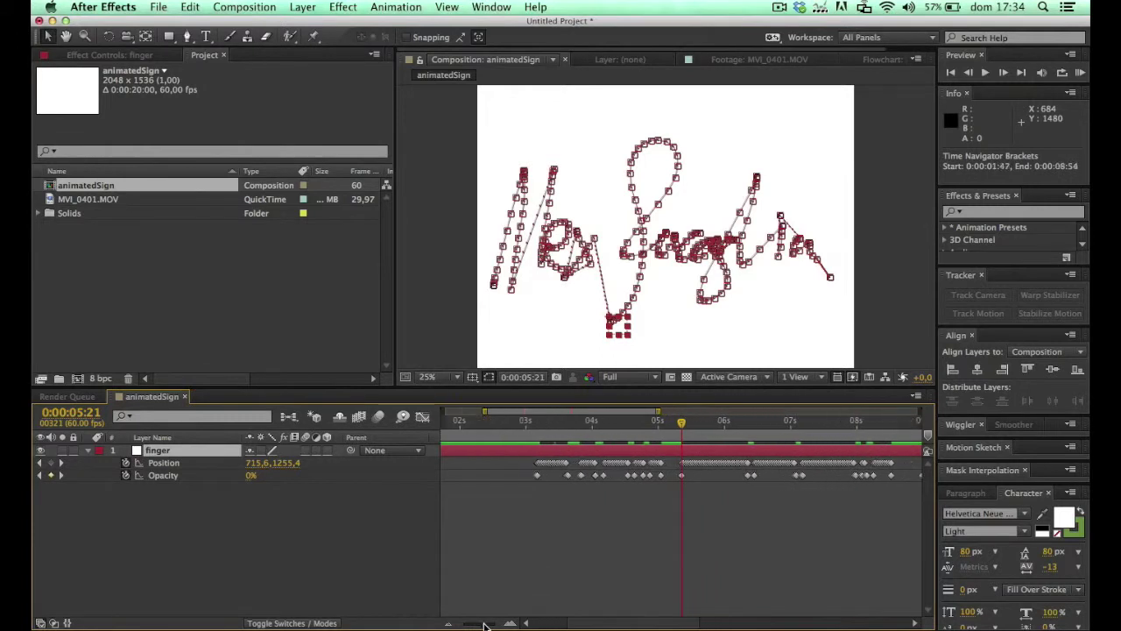
{"action": "left_click_drag", "start_coordinate": [681, 423], "coordinate": [675, 429]}
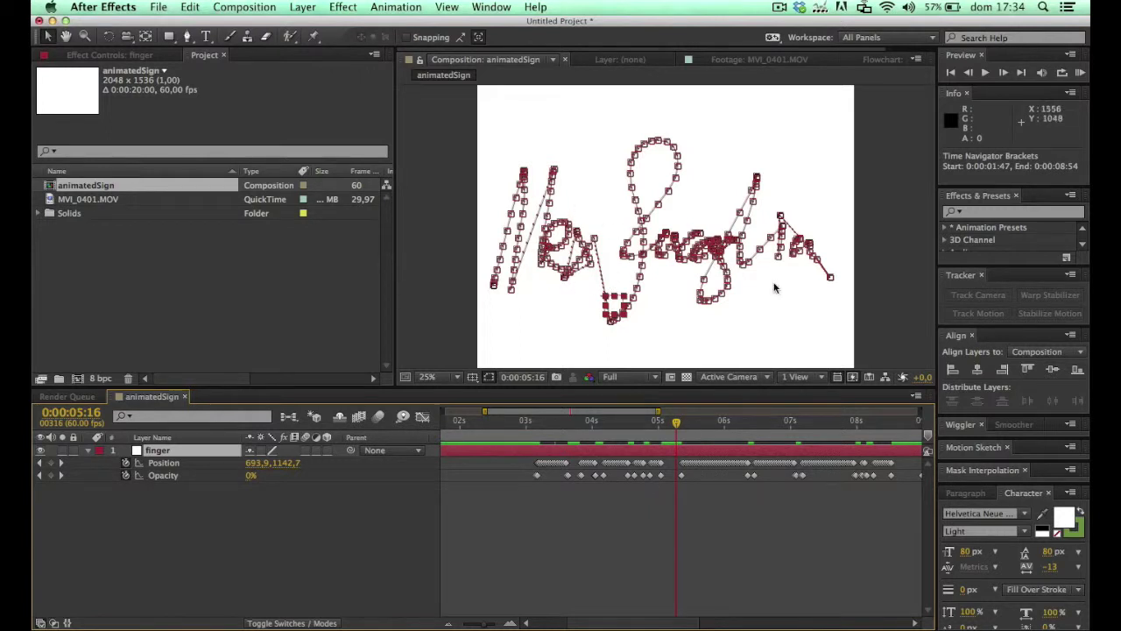
{"action": "left_click", "coordinate": [659, 482]}
{"action": "left_click_drag", "start_coordinate": [658, 480], "coordinate": [522, 456]}
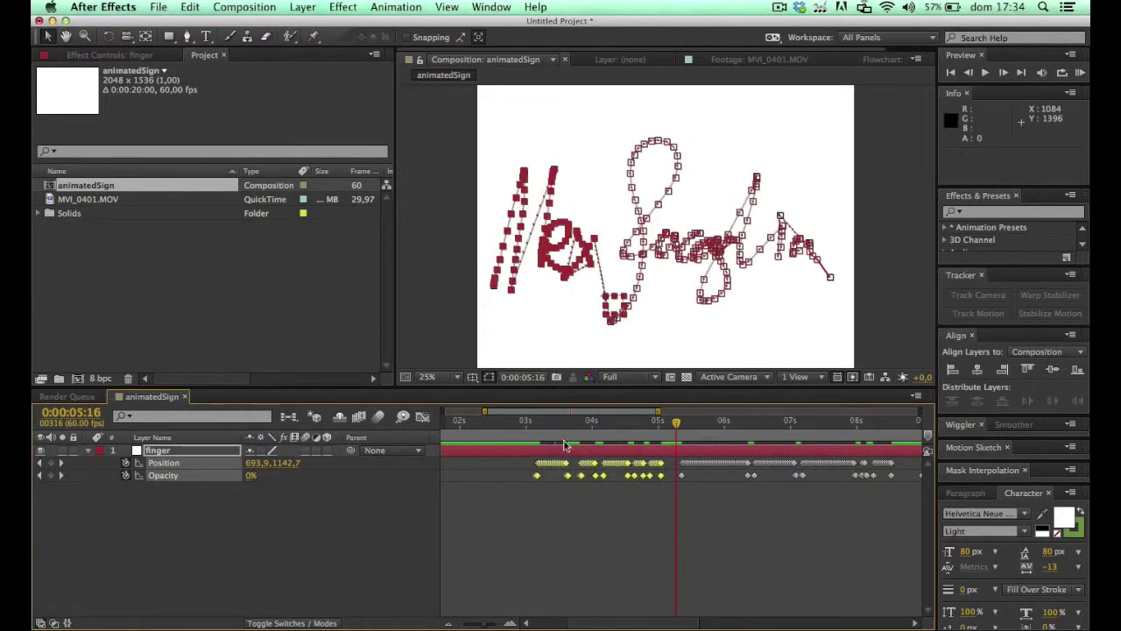
{"action": "left_click", "coordinate": [555, 424]}
{"action": "key", "text": "shift+Left"}
{"action": "key", "text": "shift+Left"}
{"action": "key", "text": "shift+Left"}
{"action": "key", "text": "shift+Left"}
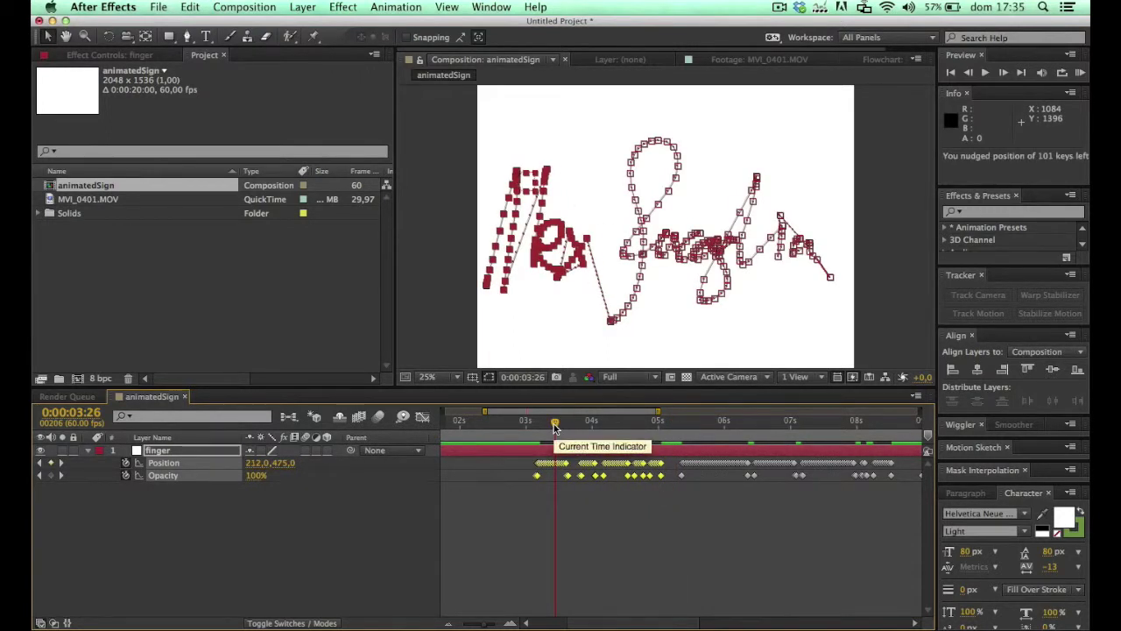
{"action": "left_click", "coordinate": [688, 506]}
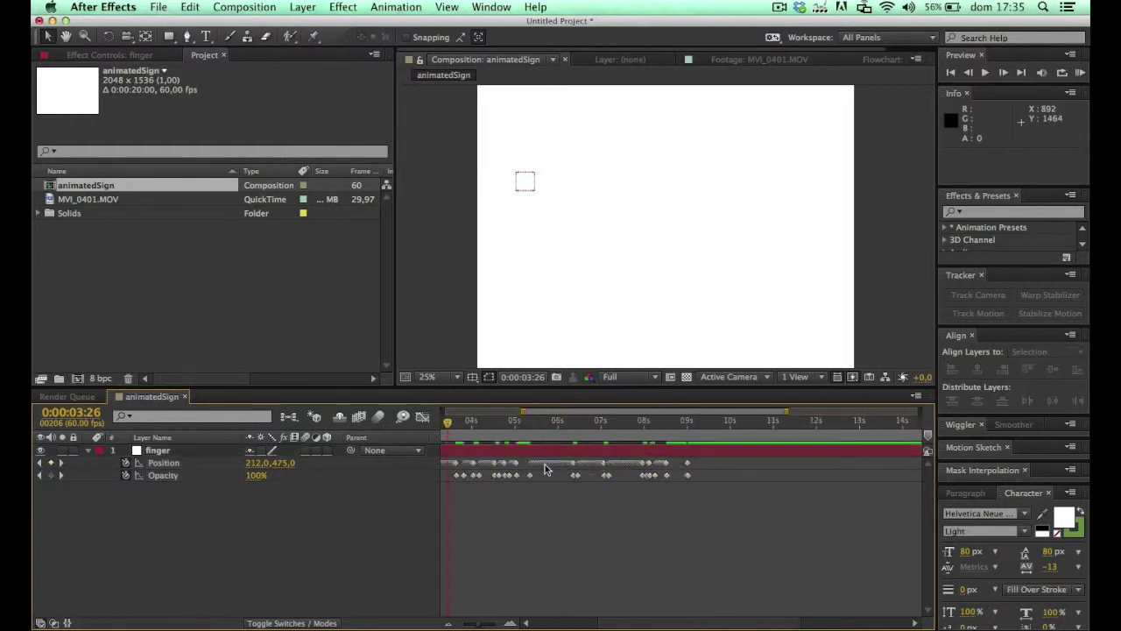
- Select the keyframes of the signature's second word through the last one and nudge that word 80 px to the right
{"action": "left_click_drag", "start_coordinate": [524, 457], "coordinate": [713, 496]}
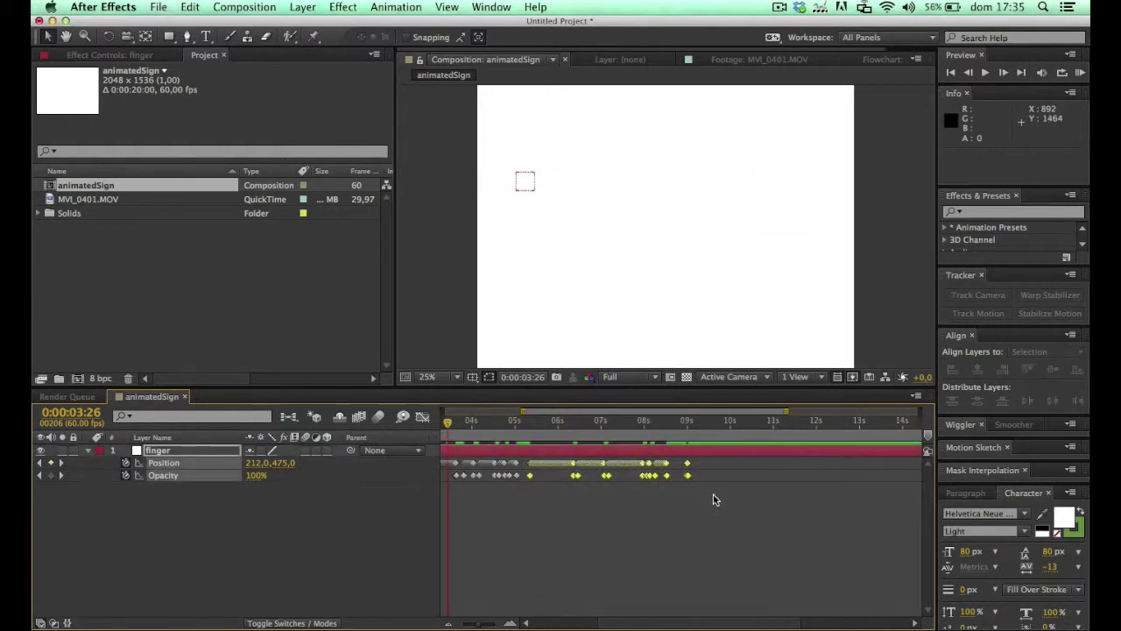
{"action": "left_click", "coordinate": [554, 419]}
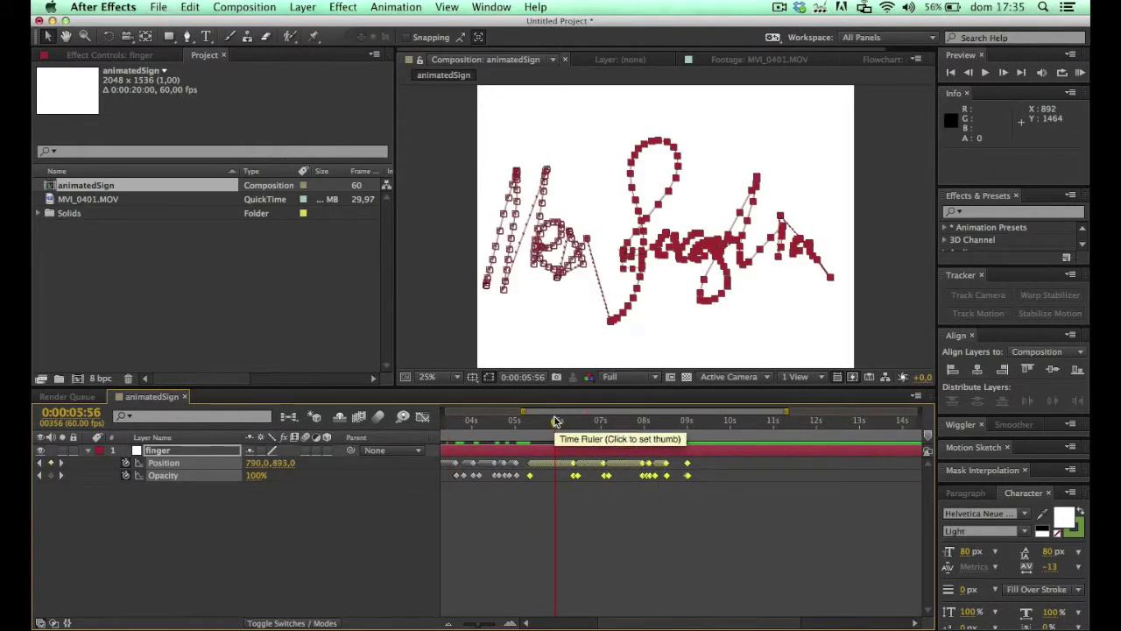
{"action": "key", "text": "shift+Right"}
{"action": "key", "text": "shift+Right"}
{"action": "key", "text": "shift+Right"}
{"action": "key", "text": "shift+Right"}
{"action": "key", "text": "shift+Right"}
{"action": "key", "text": "shift+Right"}
{"action": "key", "text": "shift+Right"}
{"action": "key", "text": "shift+Right"}
{"action": "left_click", "coordinate": [598, 524]}
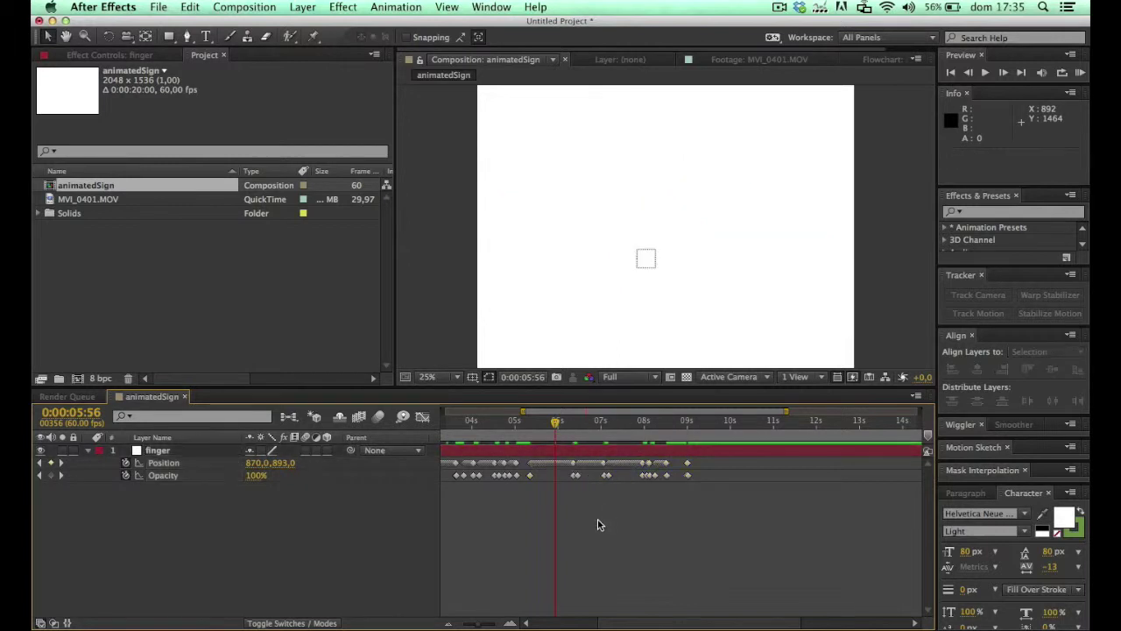
- Scrub the timeline from the start to examine the finger layer's adjusted signature path and its Opacity keyframes
{"action": "left_click_drag", "start_coordinate": [561, 422], "coordinate": [438, 422]}
{"action": "key", "text": "Home"}
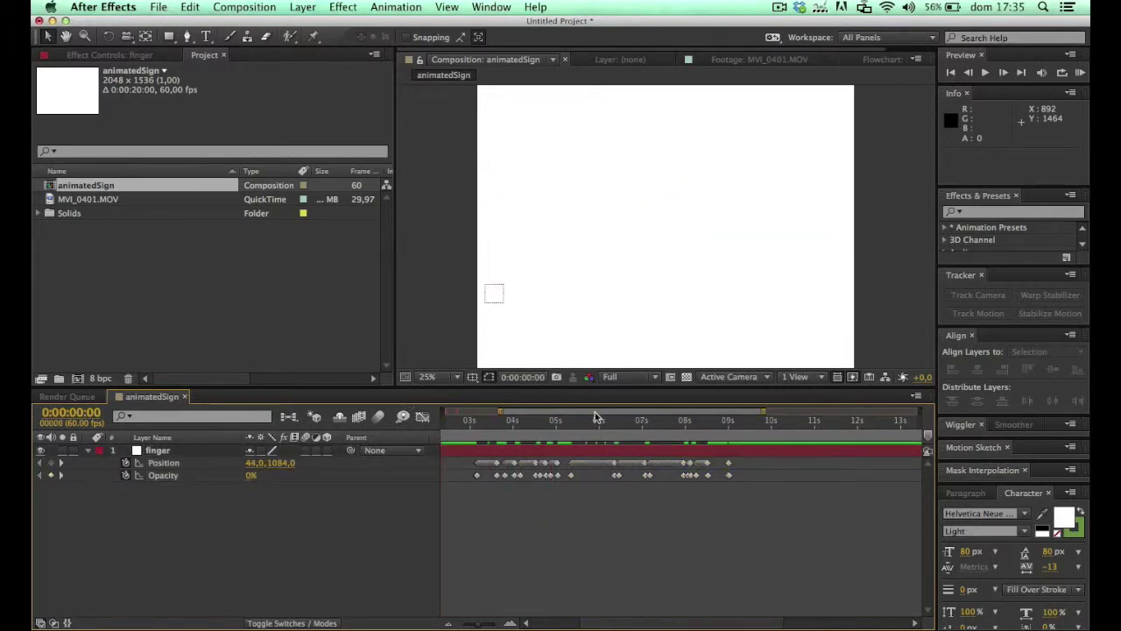
{"action": "left_click_drag", "start_coordinate": [563, 411], "coordinate": [462, 410]}
{"action": "left_click", "coordinate": [571, 426]}
{"action": "left_click_drag", "start_coordinate": [581, 429], "coordinate": [599, 424]}
{"action": "left_click", "coordinate": [573, 450]}
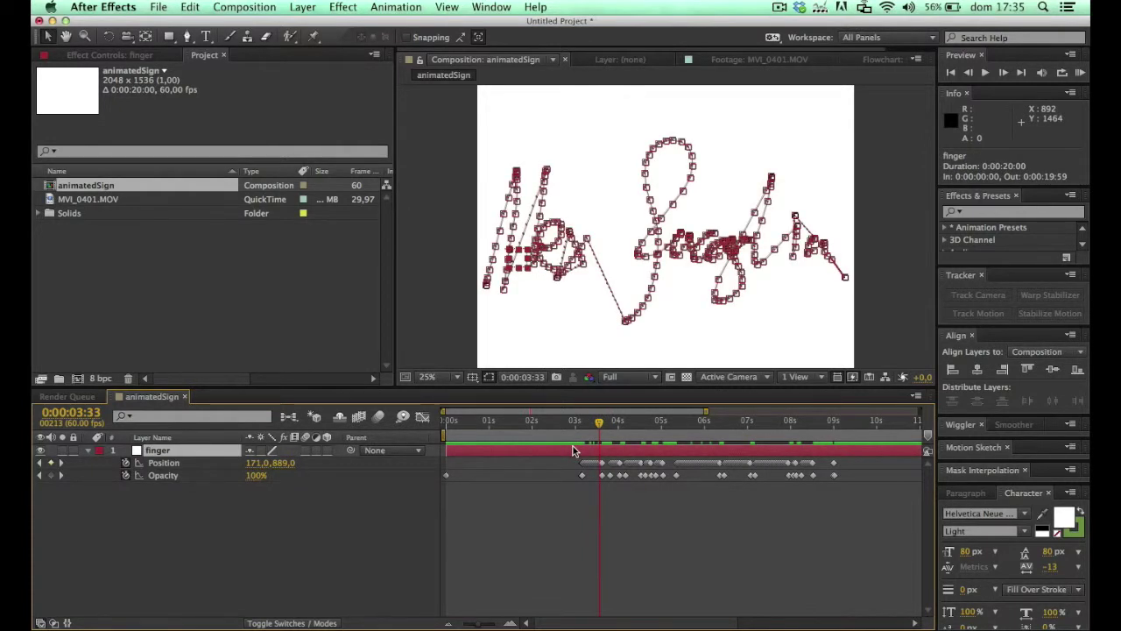
{"action": "left_click", "coordinate": [521, 513]}
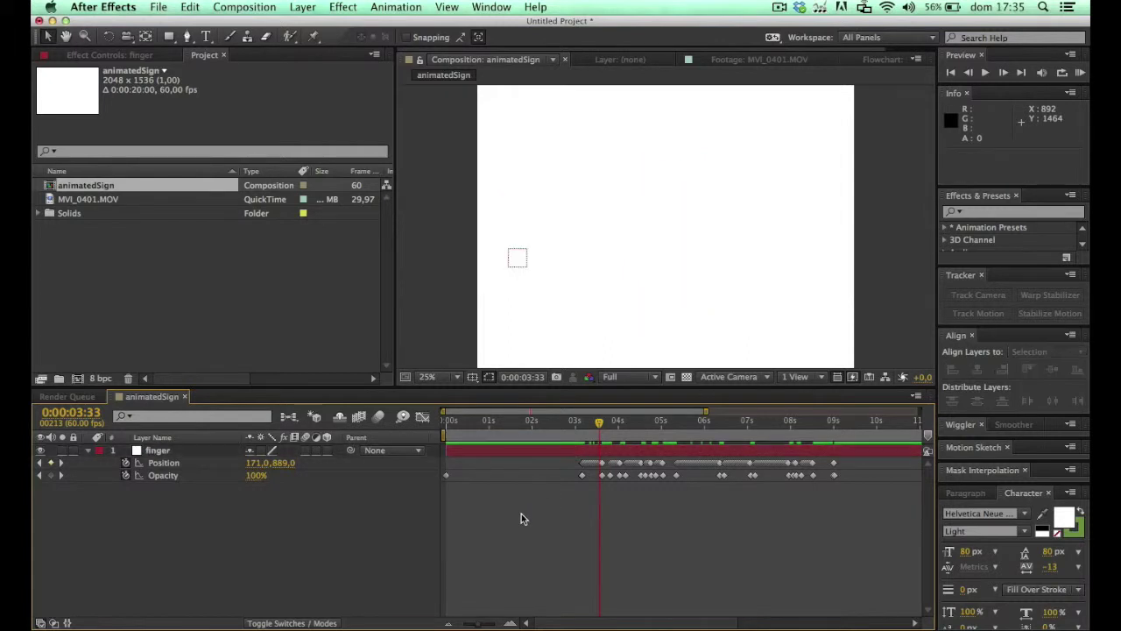
{"action": "left_click", "coordinate": [586, 419]}
{"action": "left_click", "coordinate": [593, 454]}
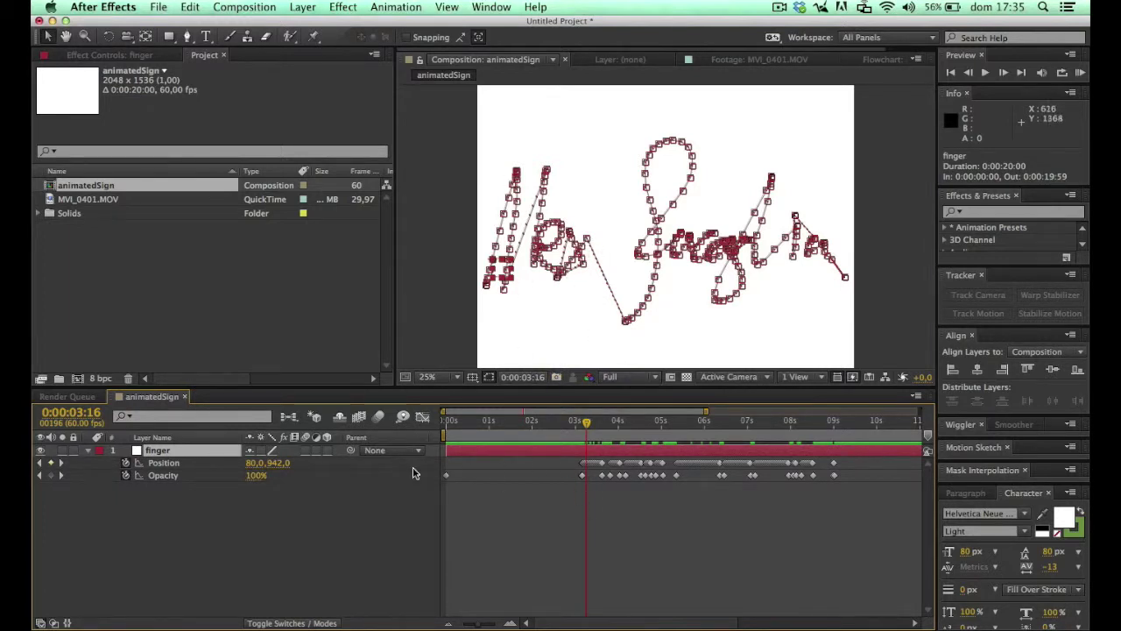
{"action": "left_click", "coordinate": [161, 475]}
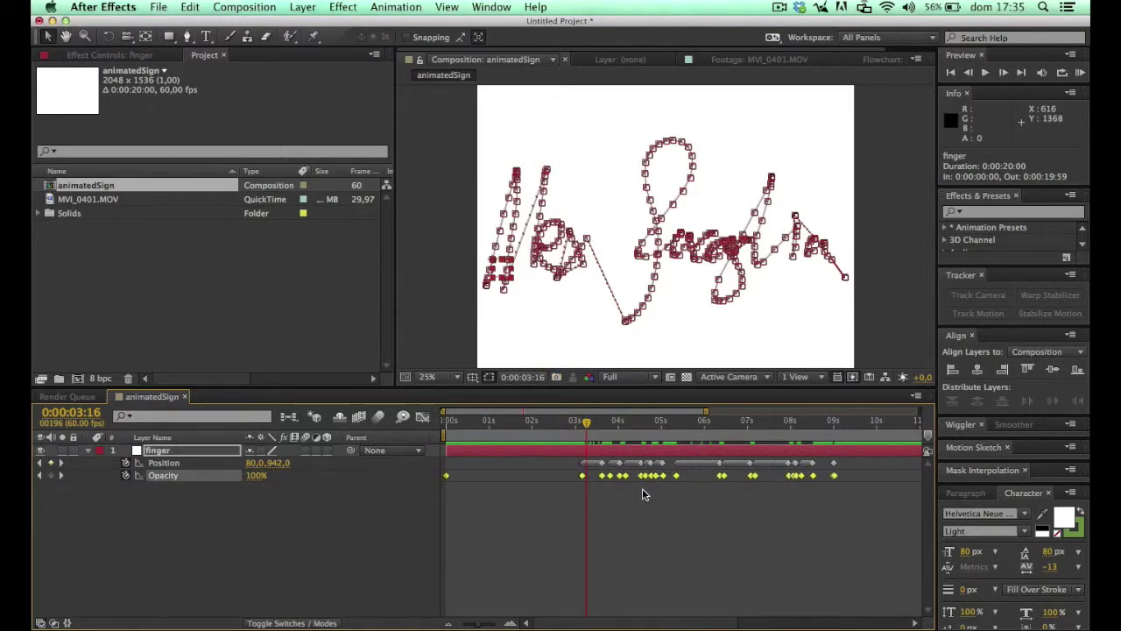
{"action": "left_click", "coordinate": [429, 520]}
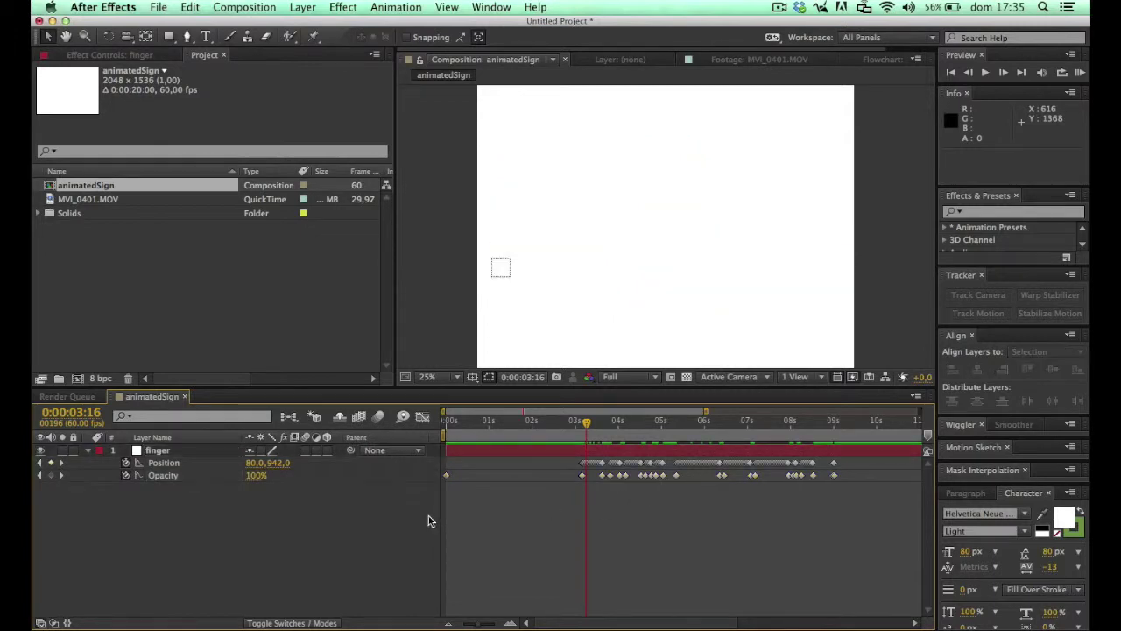
- Create a 2048 x 1536 px solid layer named particles with the black color 000000
{"action": "left_click", "coordinate": [304, 7]}
{"action": "mouse_move", "coordinate": [436, 25]}
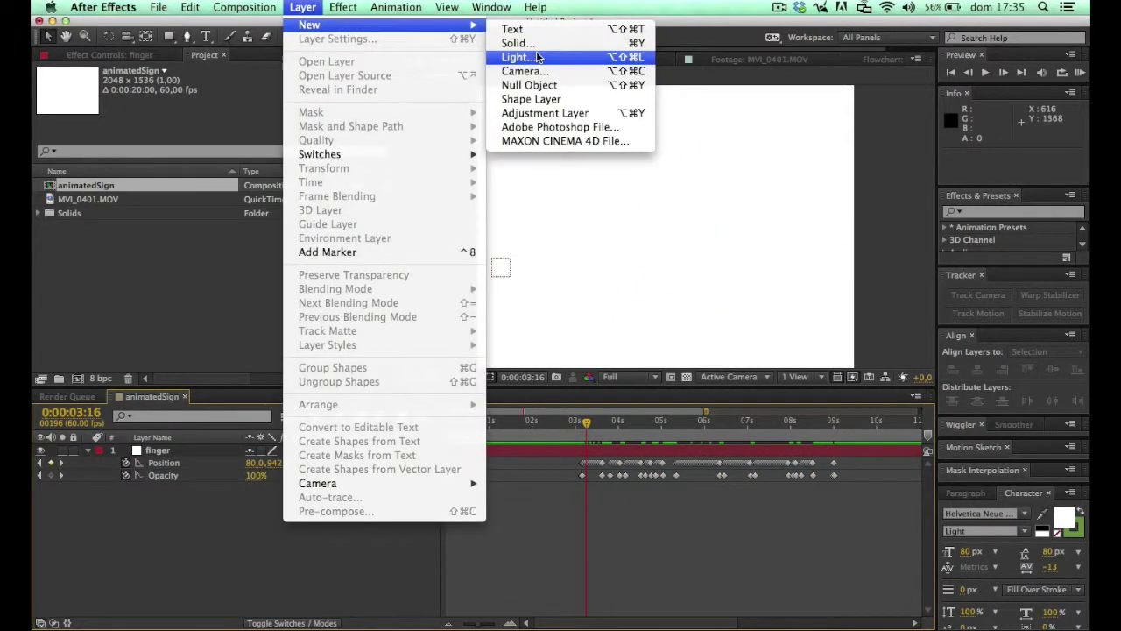
{"action": "left_click", "coordinate": [524, 44]}
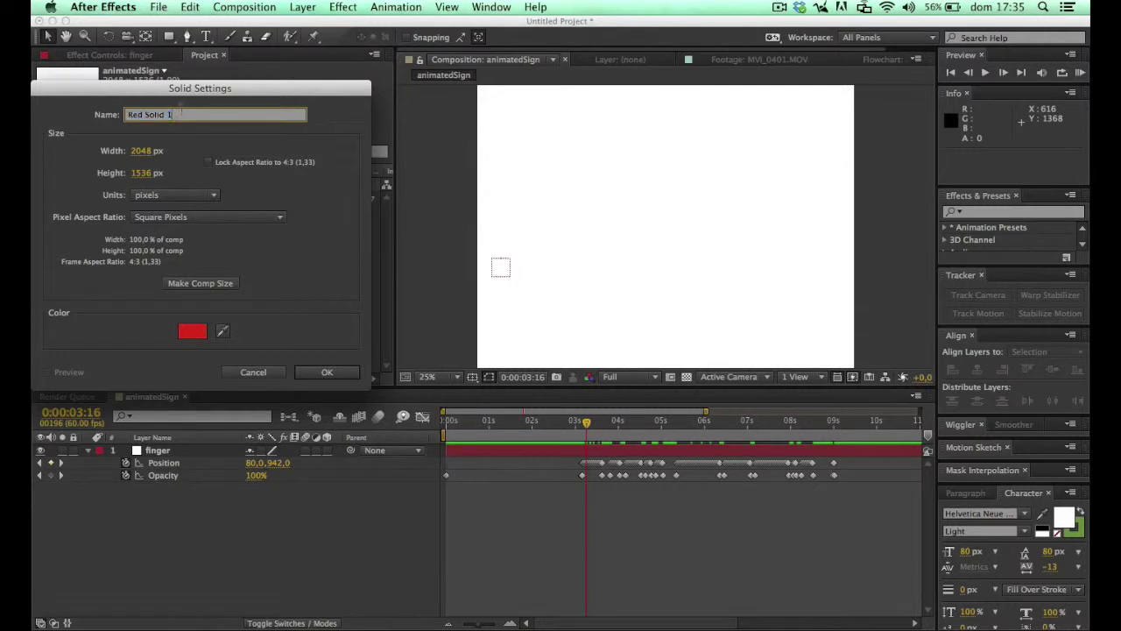
{"action": "type", "text": "particles"}
{"action": "left_click", "coordinate": [204, 329]}
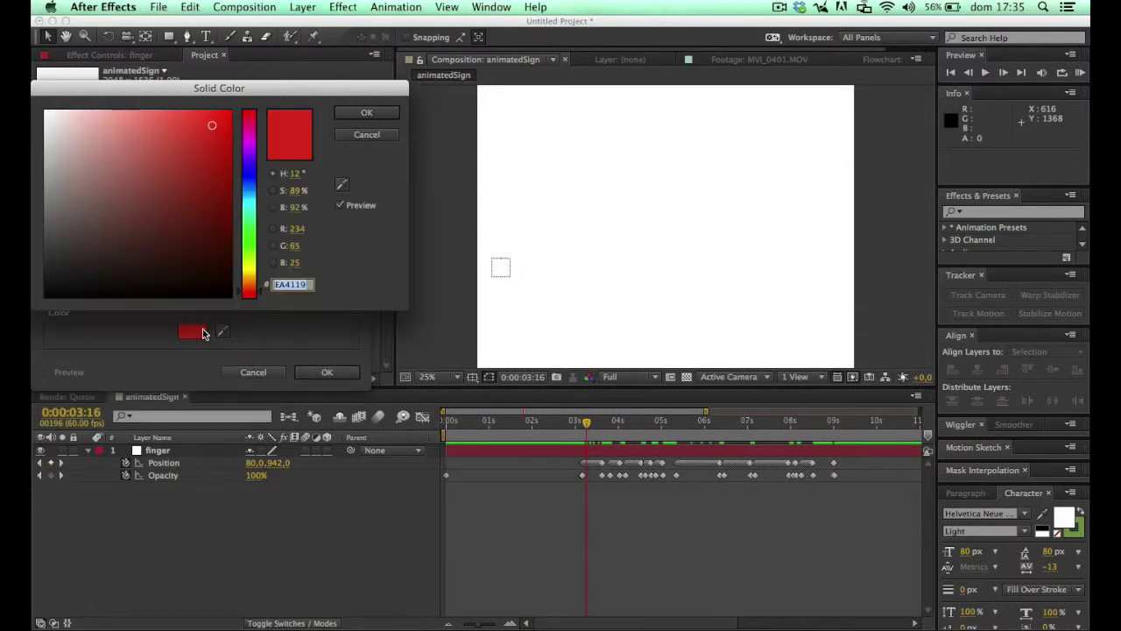
{"action": "type", "text": "000000"}
{"action": "key", "text": "Return"}
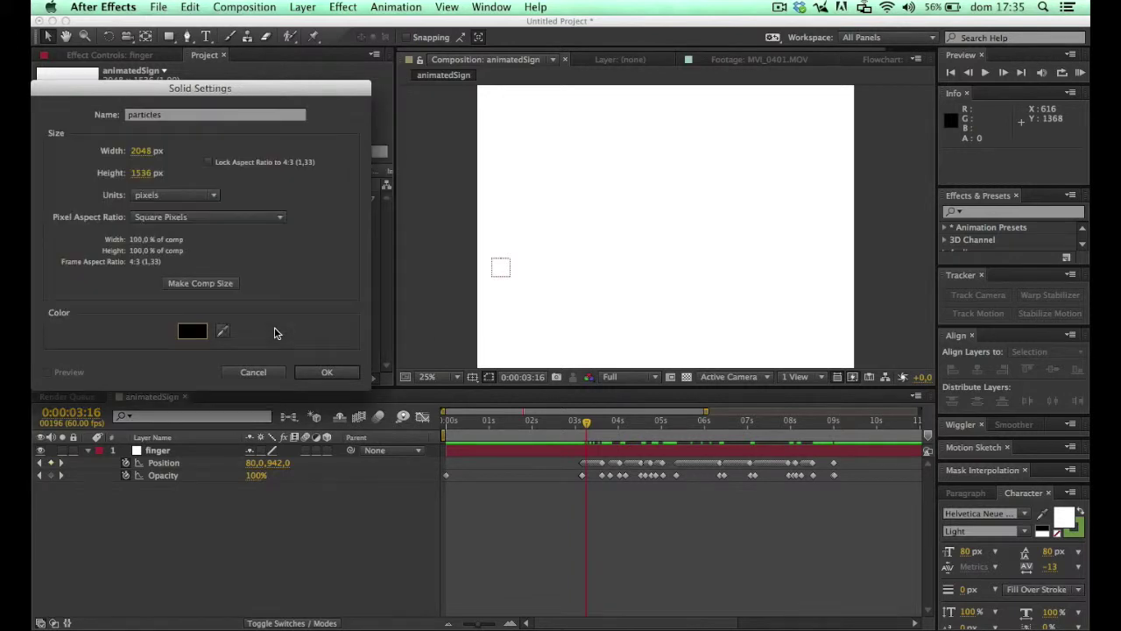
{"action": "left_click", "coordinate": [325, 374]}
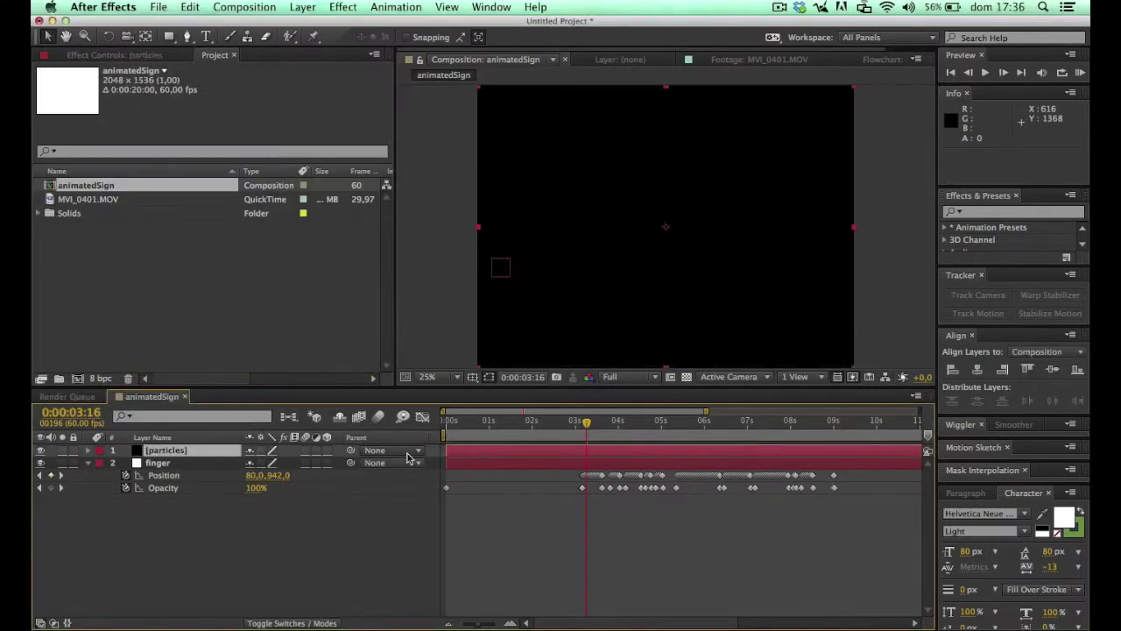
- Apply the Trapcode Particular effect to the particles layer and expand its Emitter settings
{"action": "left_click", "coordinate": [218, 529]}
{"action": "left_click", "coordinate": [179, 450]}
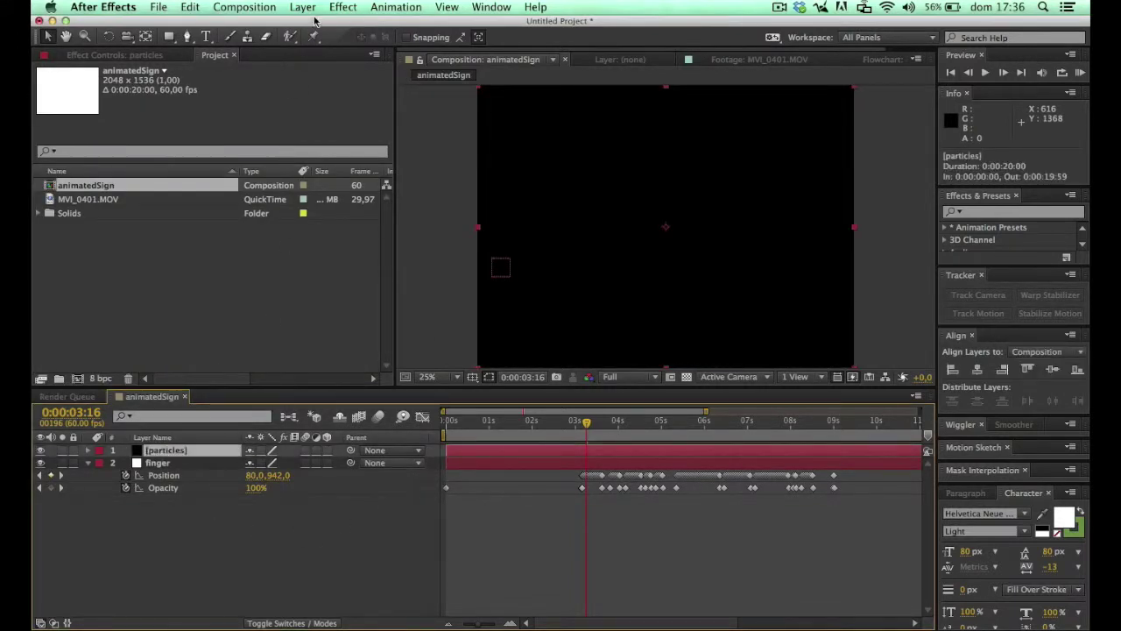
{"action": "left_click", "coordinate": [341, 7]}
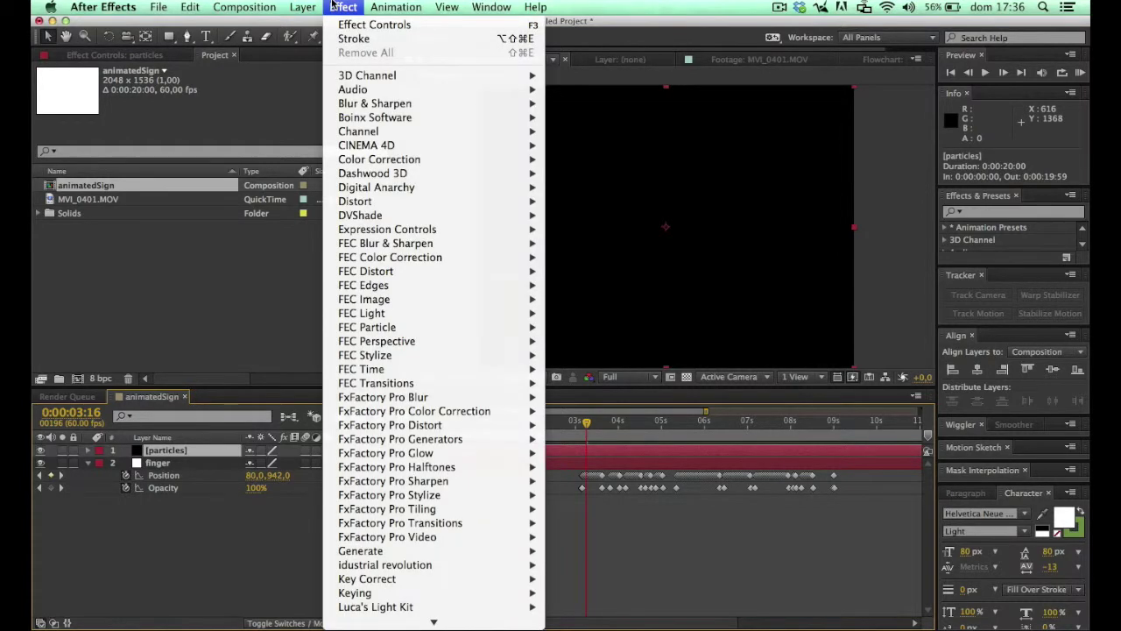
{"action": "mouse_move", "coordinate": [331, 627]}
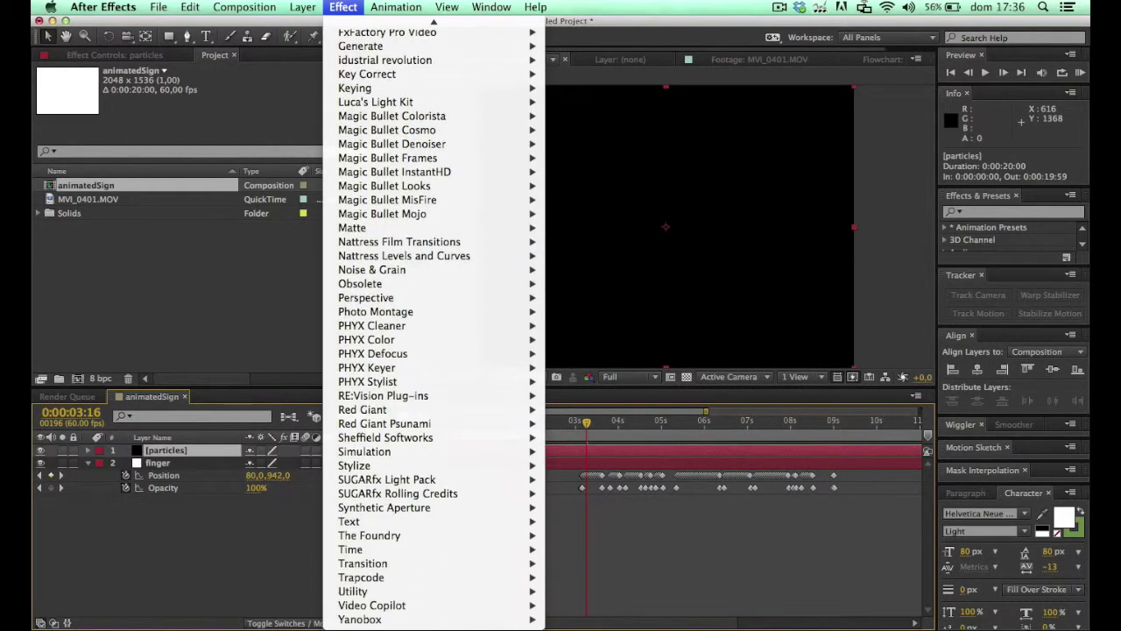
{"action": "left_click", "coordinate": [595, 591]}
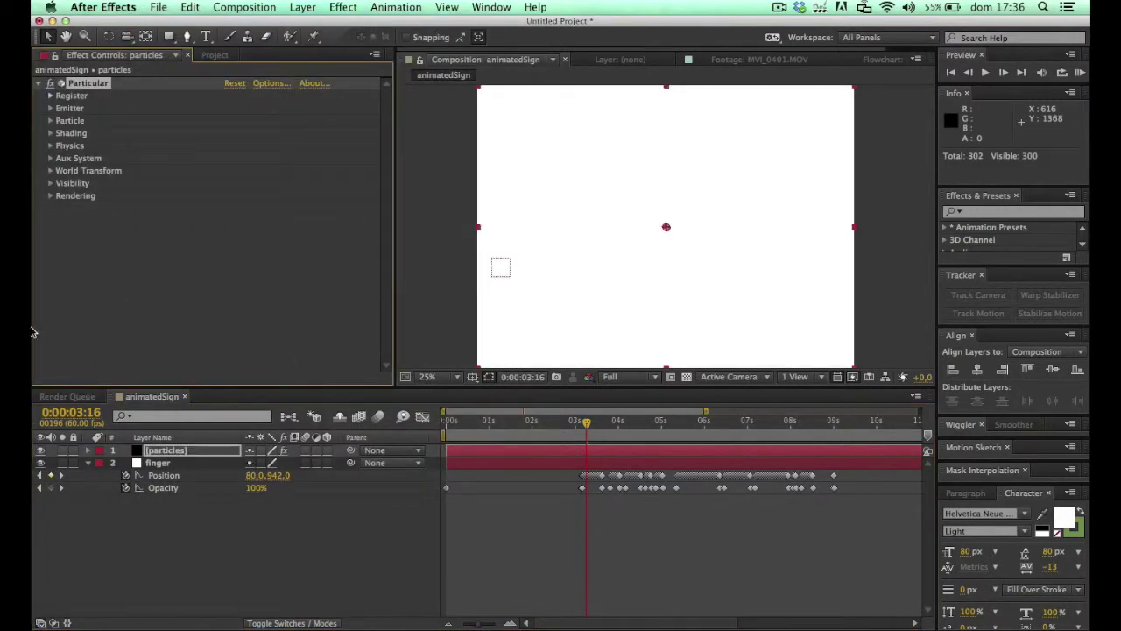
{"action": "left_click", "coordinate": [50, 108]}
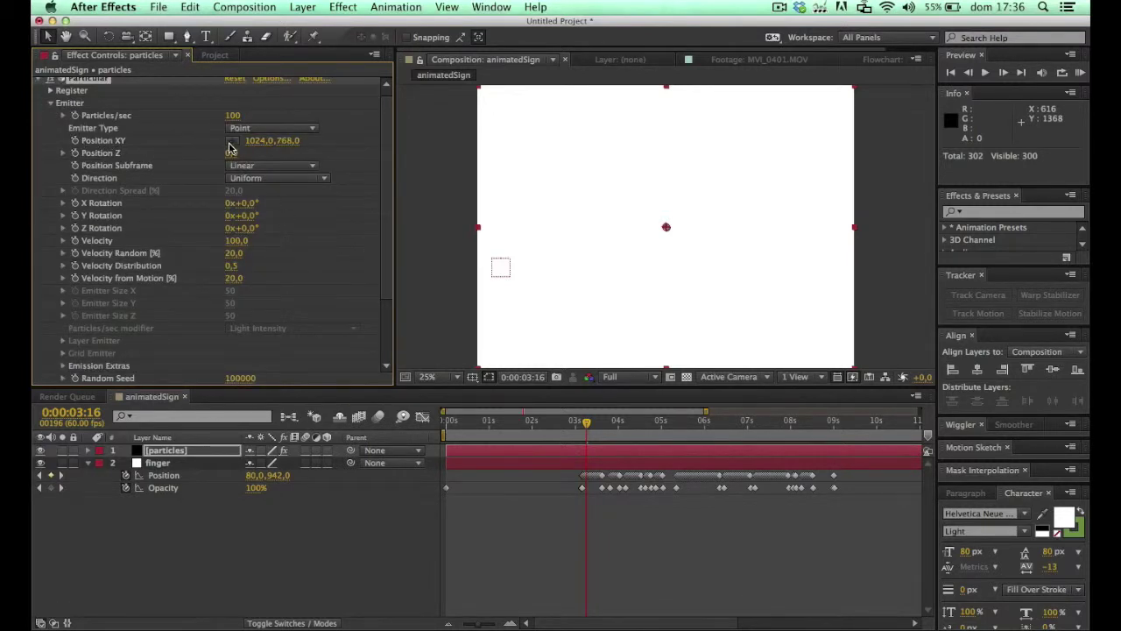
- Locate the finger layer's Position property and add an expression to the Particular emitter's Position XY on the particles layer
{"action": "left_click", "coordinate": [159, 478]}
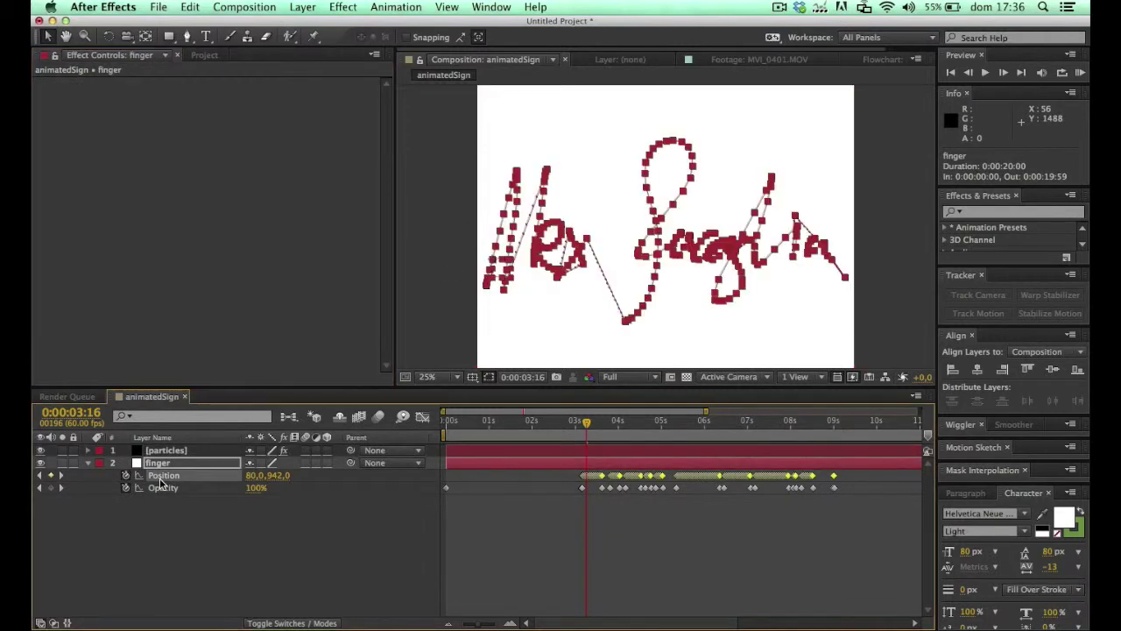
{"action": "left_click", "coordinate": [176, 482]}
{"action": "left_click", "coordinate": [173, 452]}
{"action": "left_click", "coordinate": [174, 452]}
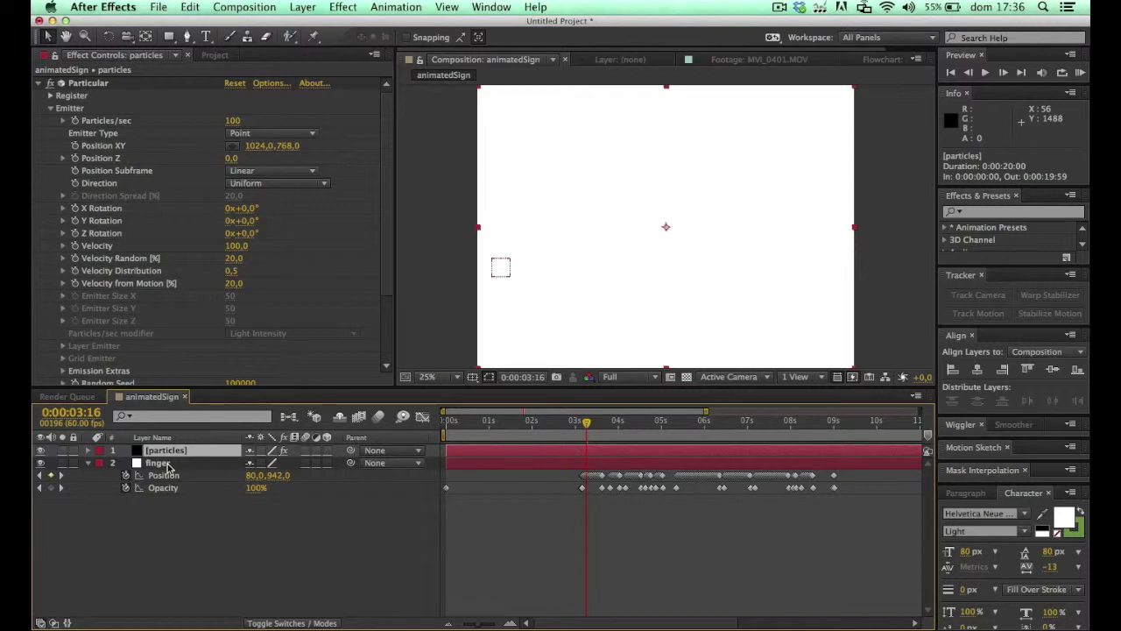
{"action": "left_click", "coordinate": [75, 145], "text": "alt"}
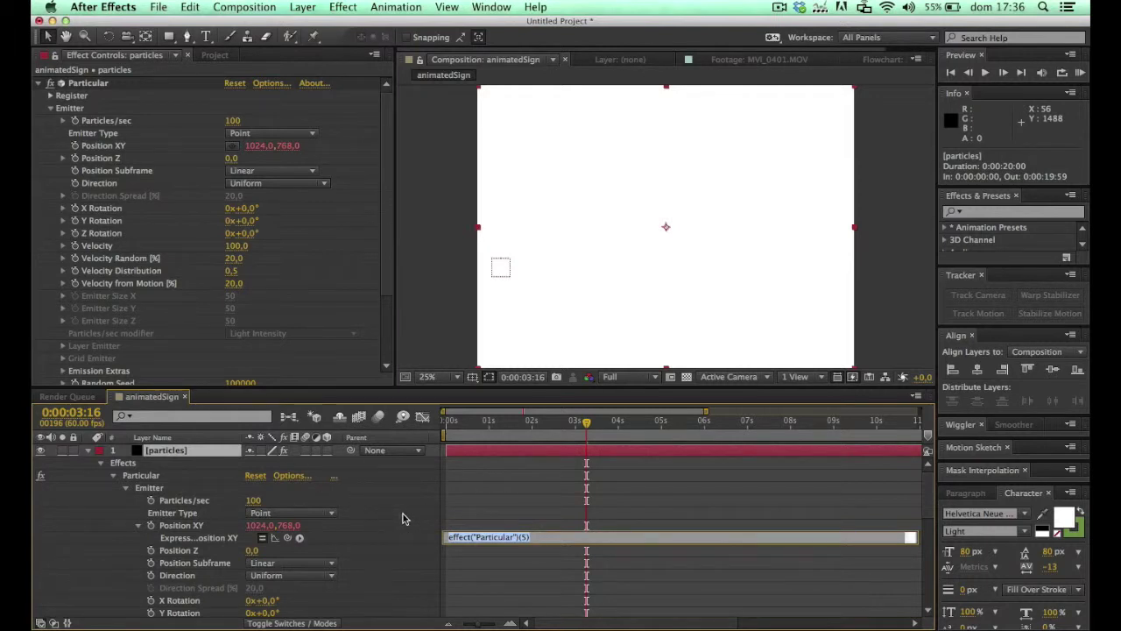
{"action": "left_click", "coordinate": [526, 505]}
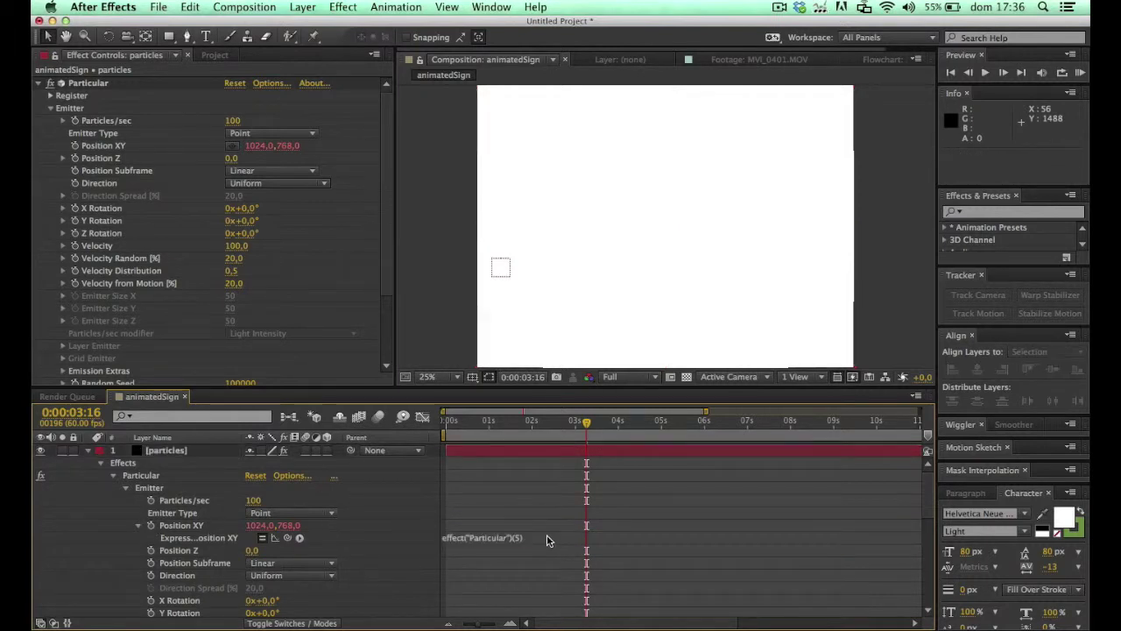
- Link the Particular emitter's Position XY expression on the particles layer to the finger layer's Position and preview the motion
{"action": "left_click", "coordinate": [504, 538]}
{"action": "left_click", "coordinate": [162, 526]}
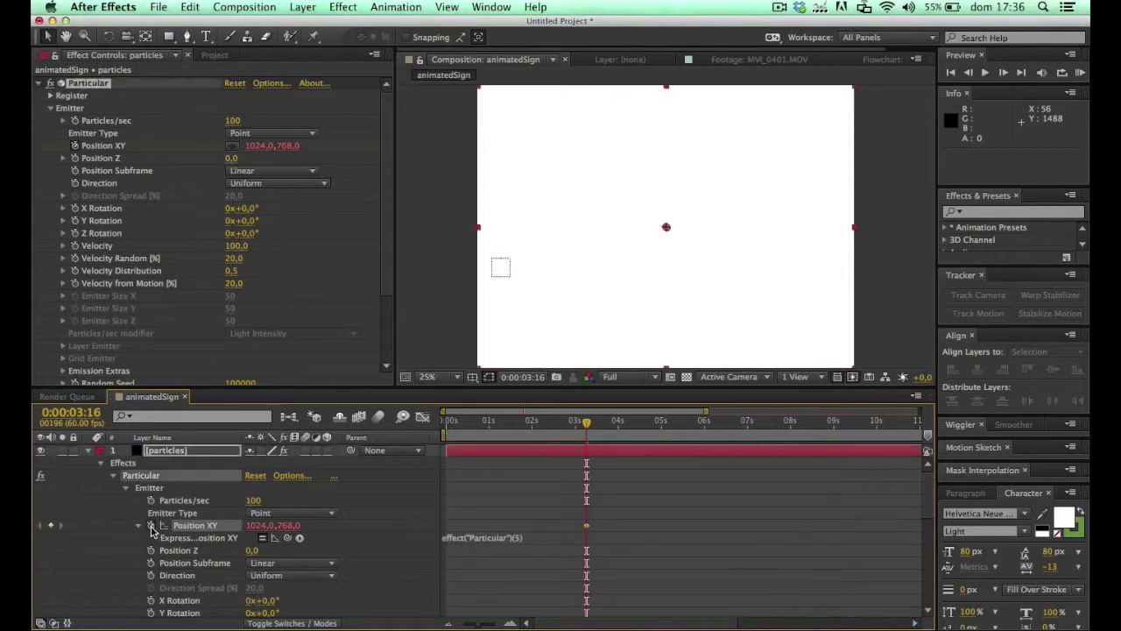
{"action": "left_click", "coordinate": [217, 450]}
{"action": "key", "text": "u"}
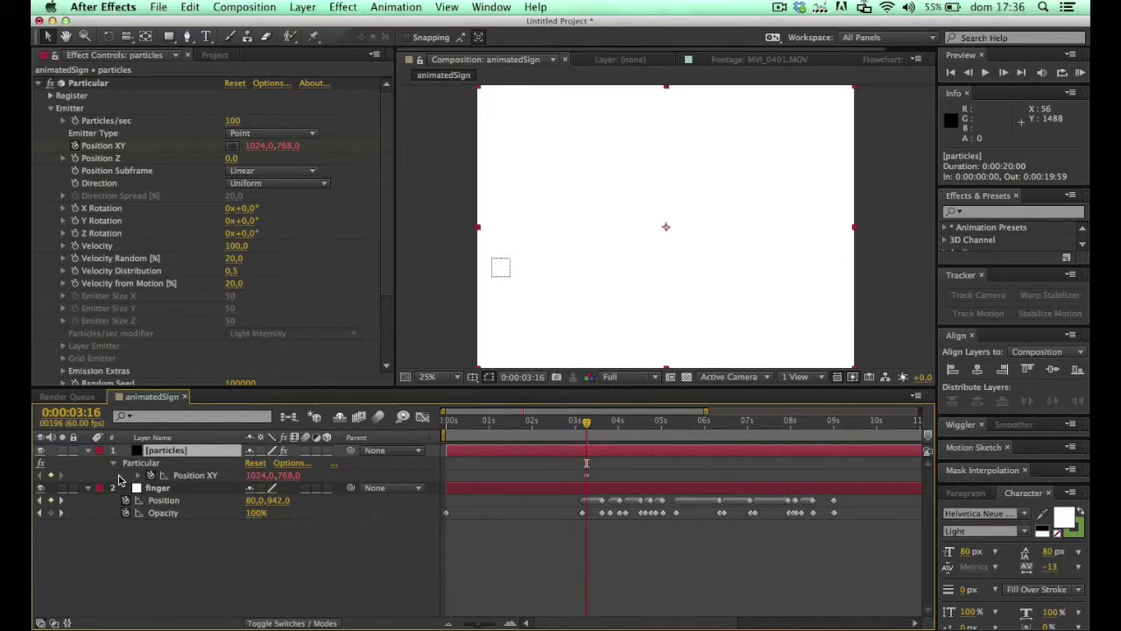
{"action": "left_click", "coordinate": [150, 475], "text": "alt"}
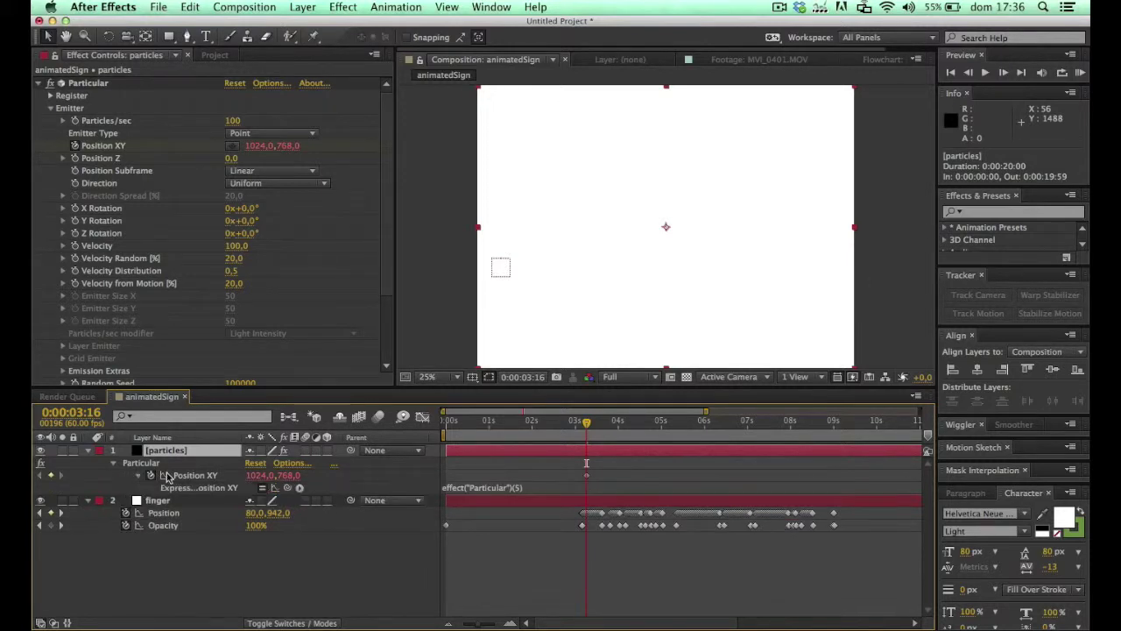
{"action": "left_click", "coordinate": [484, 487]}
{"action": "left_click_drag", "start_coordinate": [287, 487], "coordinate": [172, 523]}
{"action": "left_click", "coordinate": [270, 576]}
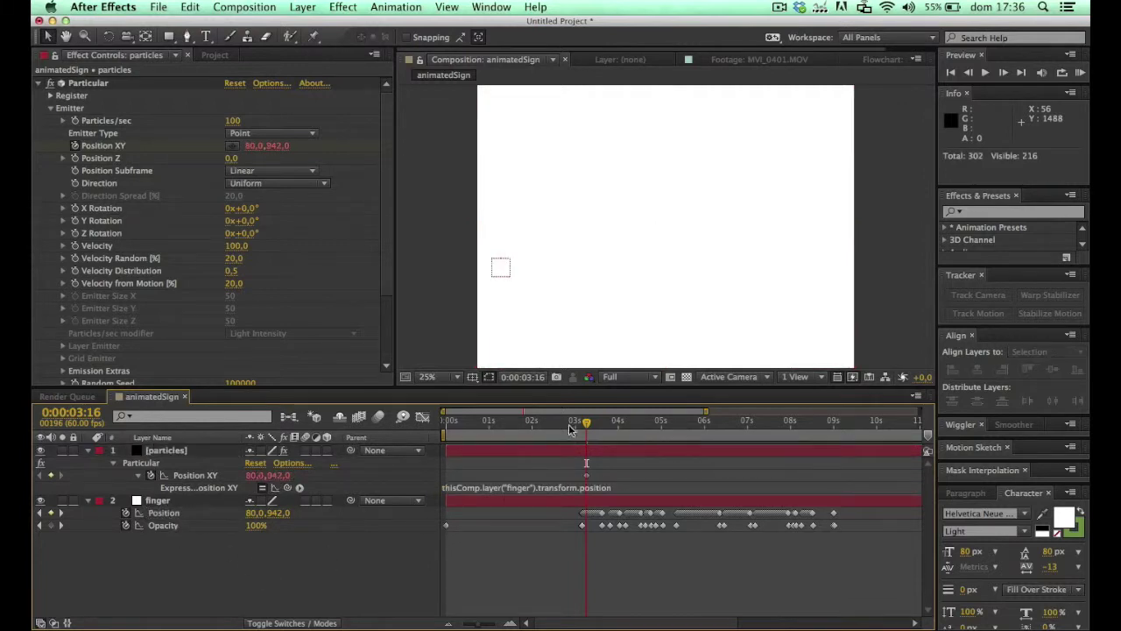
{"action": "key", "text": "space"}
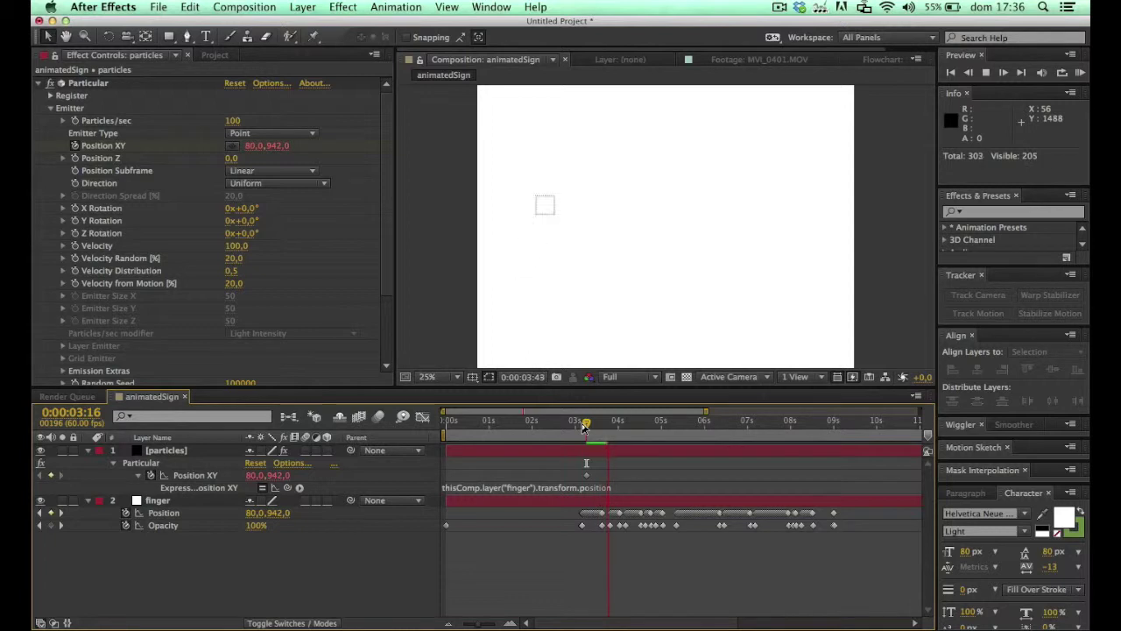
{"action": "key", "text": "space"}
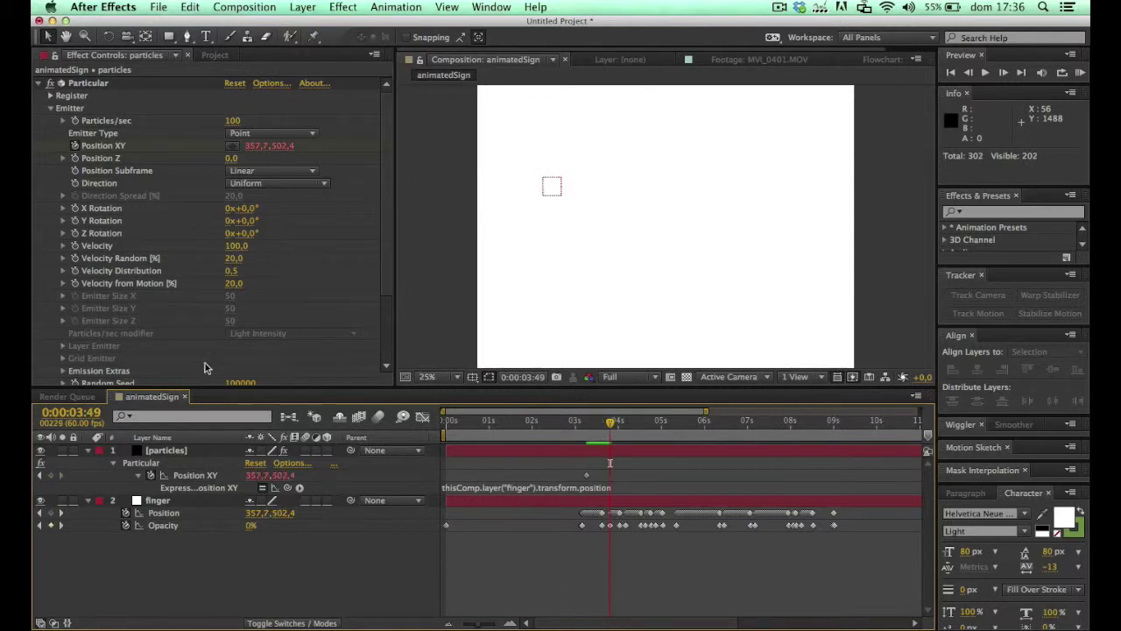
- Set the Particular particle Color to black in the Particle settings
{"action": "scroll", "coordinate": [89, 296], "scroll_direction": "down", "scroll_amount": 5}
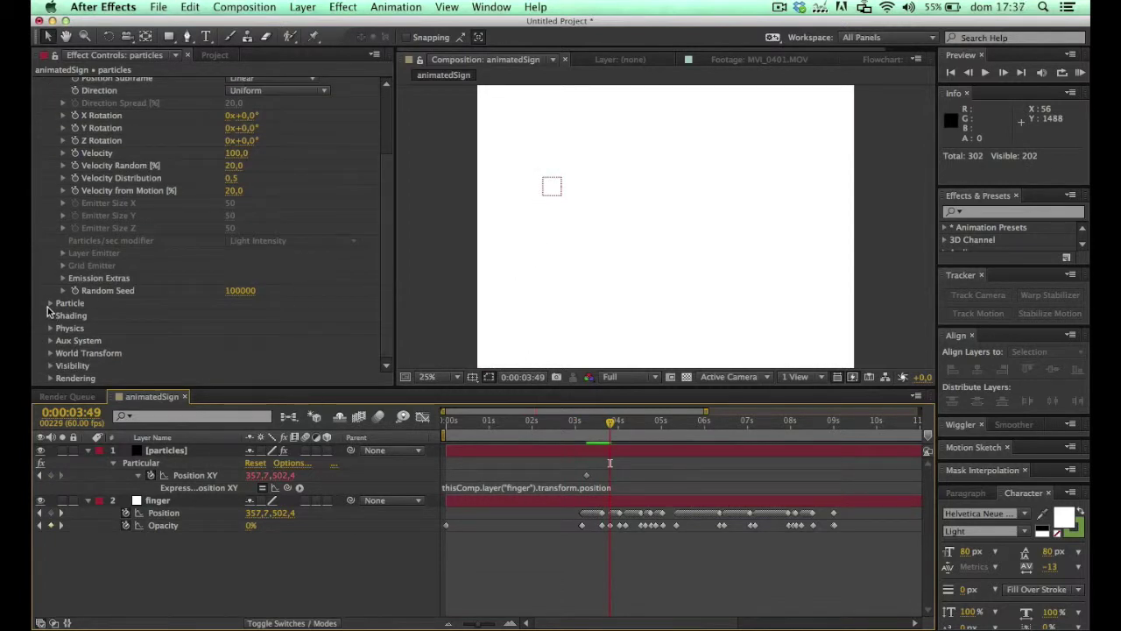
{"action": "left_click", "coordinate": [50, 303]}
{"action": "scroll", "coordinate": [50, 303], "scroll_direction": "down", "scroll_amount": 9}
{"action": "left_click", "coordinate": [232, 303]}
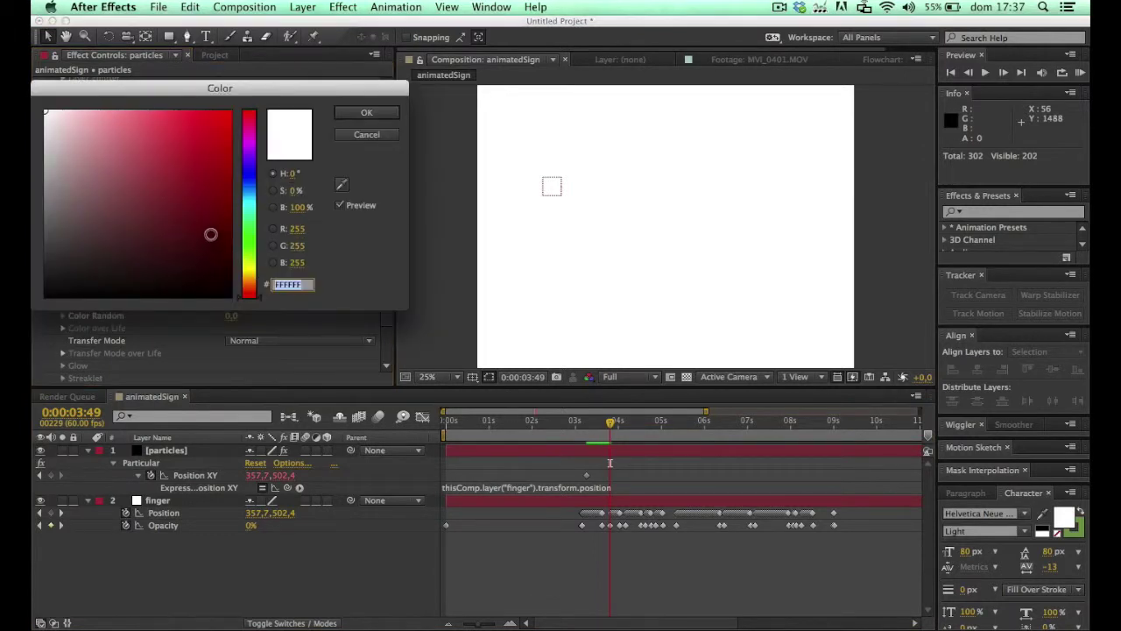
{"action": "left_click_drag", "start_coordinate": [210, 234], "coordinate": [289, 360]}
{"action": "left_click", "coordinate": [372, 113]}
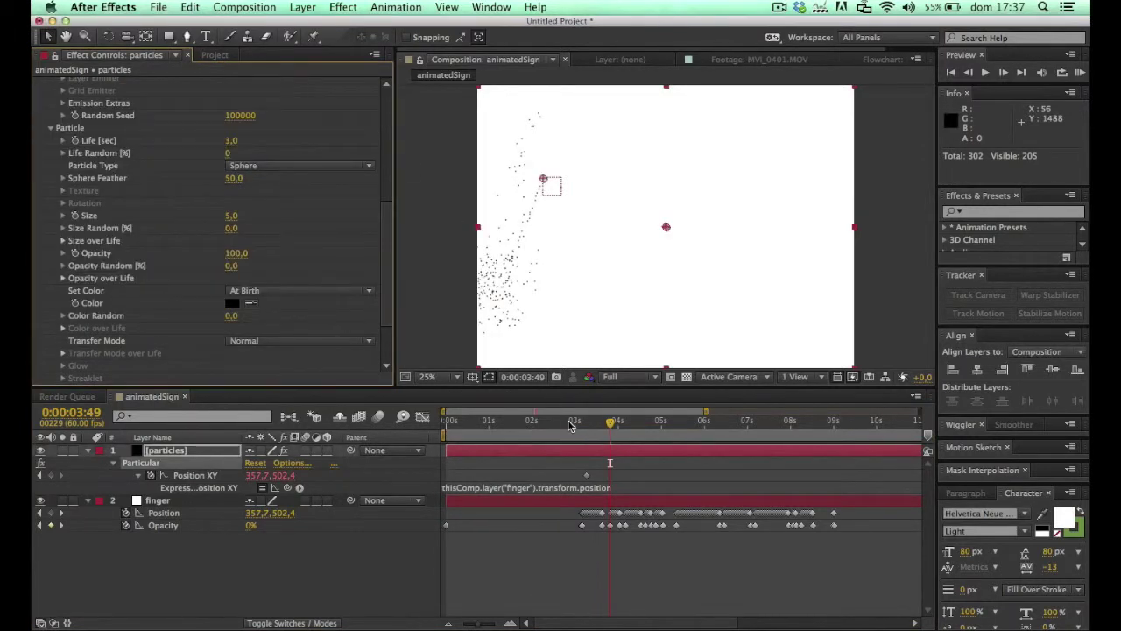
- Set the composition preview resolution to Quarter and play the particle animation from 0:00:03:16
{"action": "left_click", "coordinate": [582, 424]}
{"action": "key", "text": "space"}
{"action": "left_click", "coordinate": [613, 377]}
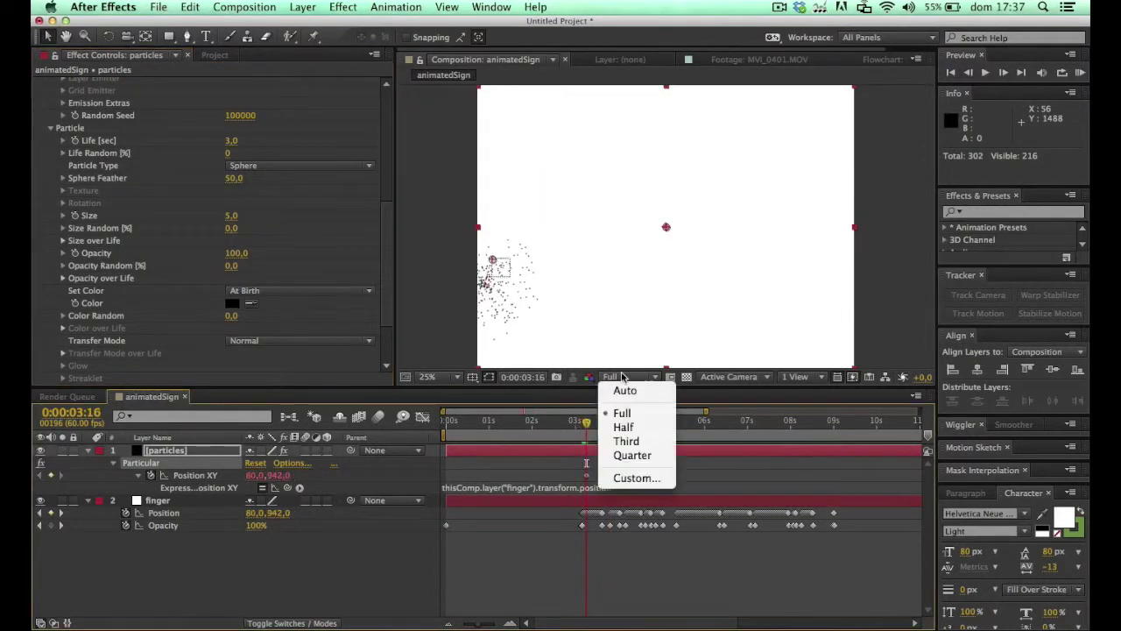
{"action": "left_click", "coordinate": [620, 388]}
{"action": "key", "text": "space"}
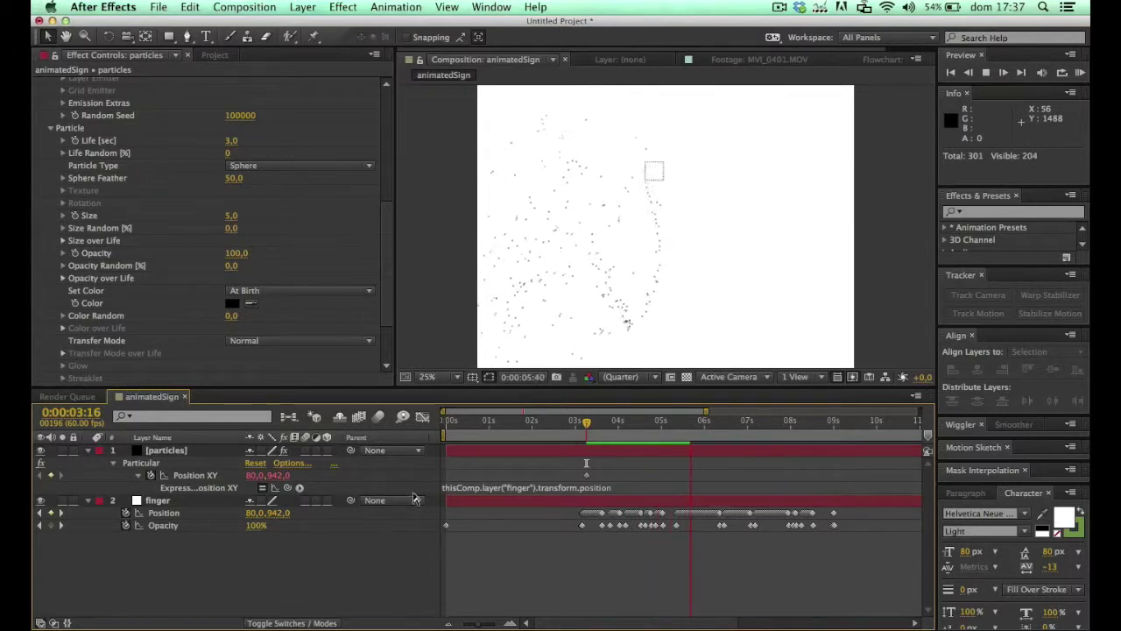
- Set the emitter's Velocity, Velocity Random, Velocity Distribution and Velocity from Motion to 0
{"action": "scroll", "coordinate": [388, 123], "scroll_direction": "up", "scroll_amount": 5}
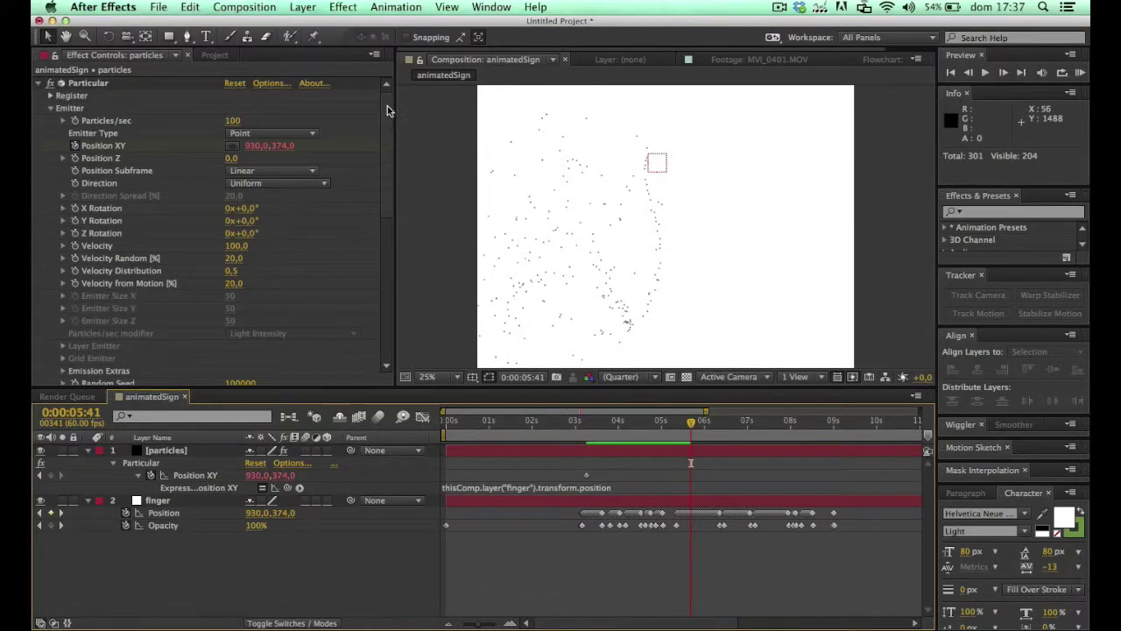
{"action": "left_click", "coordinate": [235, 245]}
{"action": "type", "text": "0"}
{"action": "key", "text": "Tab"}
{"action": "key", "text": "Tab"}
{"action": "type", "text": "0"}
{"action": "key", "text": "Tab"}
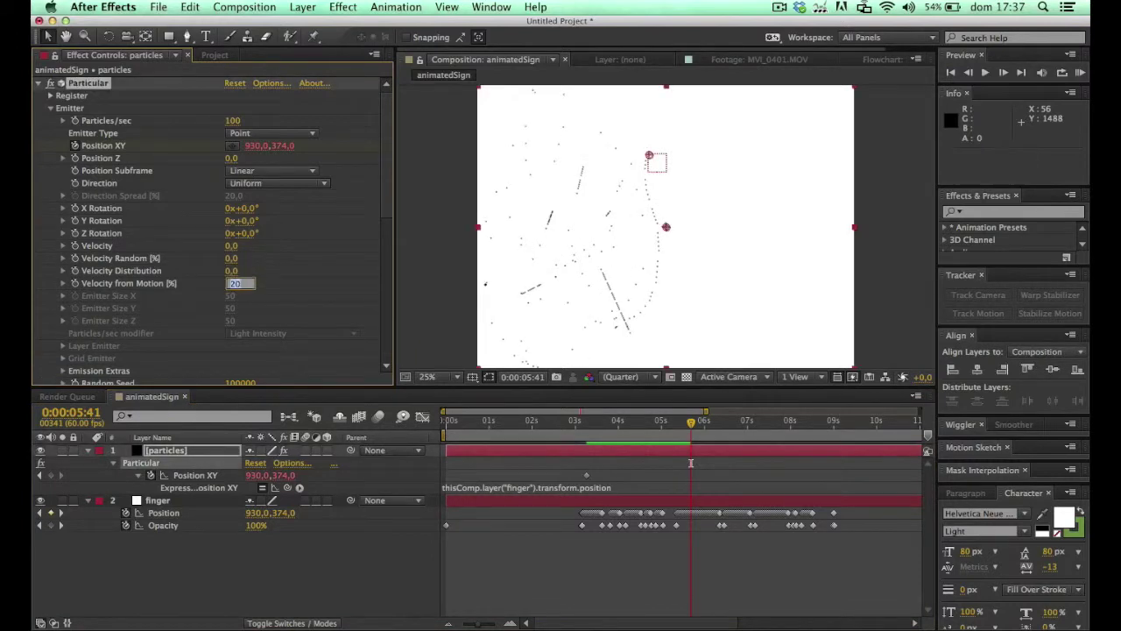
{"action": "type", "text": "0"}
{"action": "key", "text": "Tab"}
{"action": "left_click", "coordinate": [521, 550]}
- Preview the stationary particles from about 3 seconds and examine the finger layer's early Opacity keyframes from the timeline start
{"action": "left_click", "coordinate": [582, 423]}
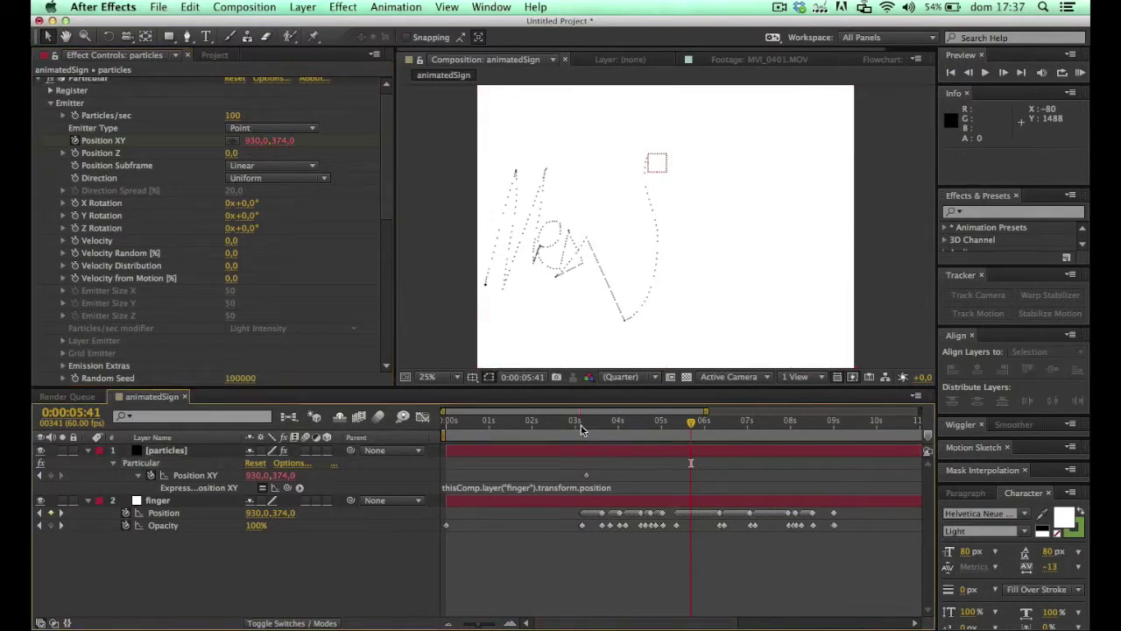
{"action": "key", "text": "space"}
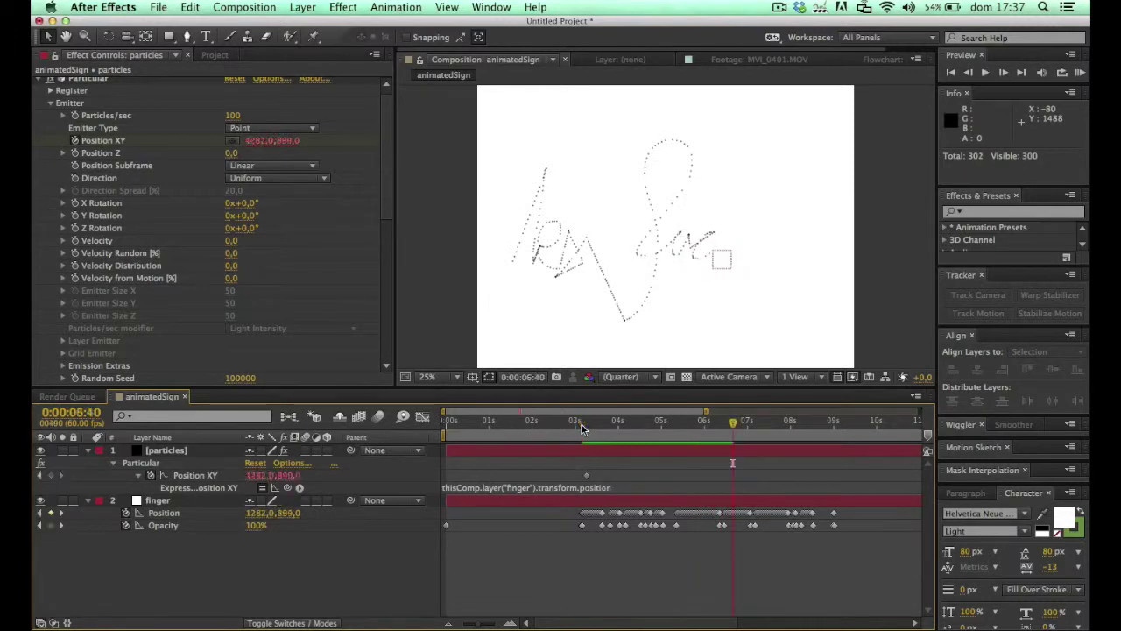
{"action": "left_click", "coordinate": [604, 425]}
{"action": "left_click_drag", "start_coordinate": [605, 425], "coordinate": [421, 429]}
{"action": "left_click", "coordinate": [601, 526]}
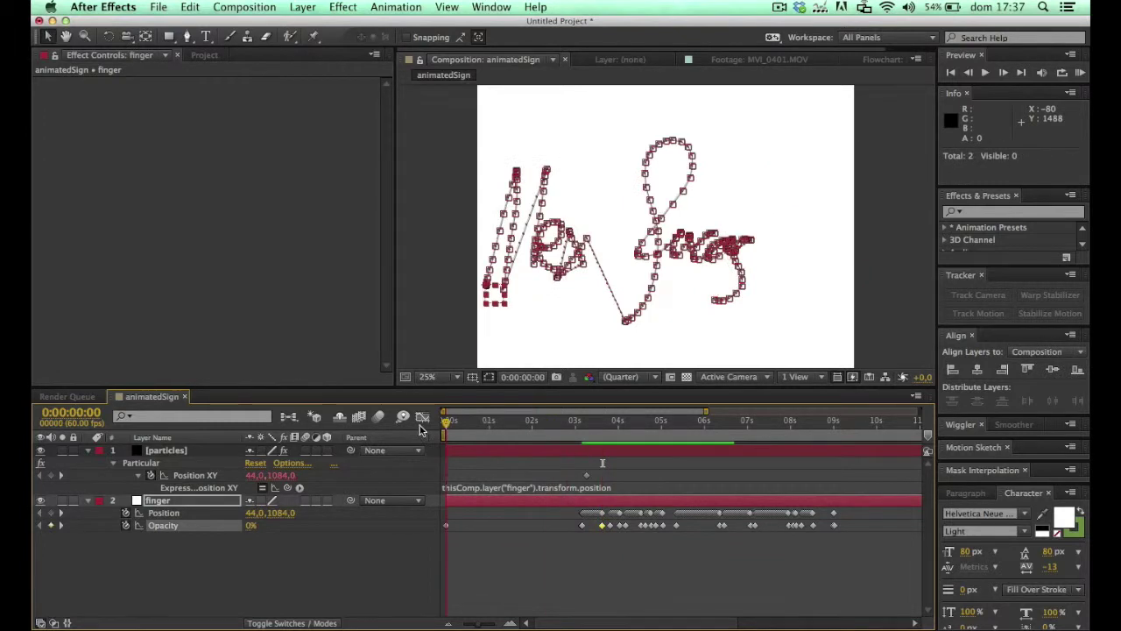
- Add an expression to the particles layer's Particles/sec and link it to the finger layer's Opacity
{"action": "left_click", "coordinate": [488, 449]}
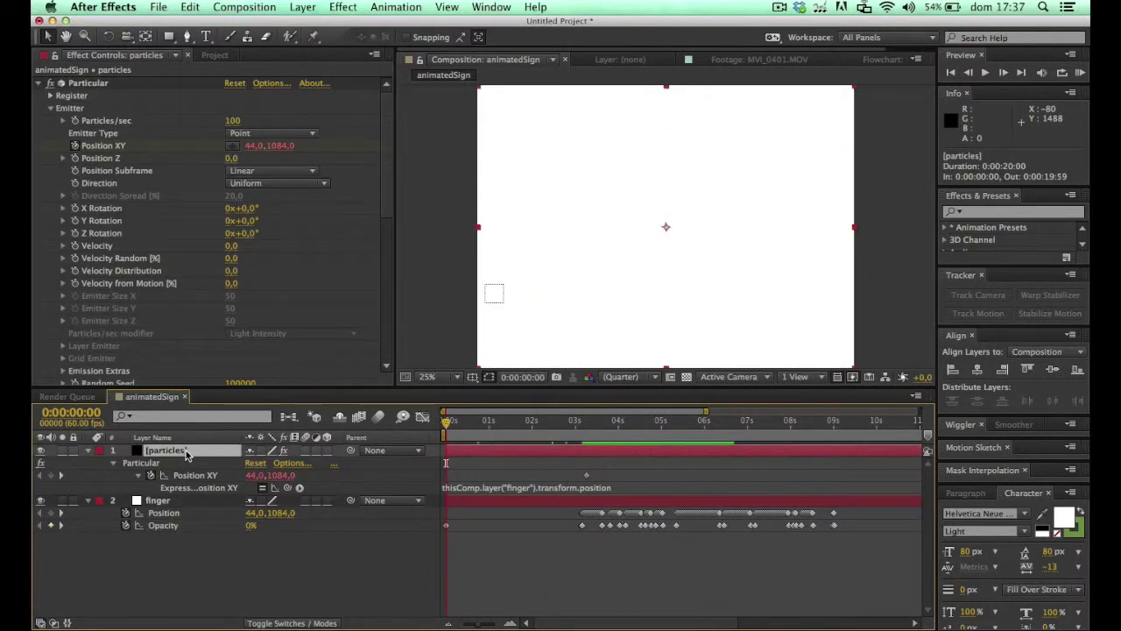
{"action": "left_click", "coordinate": [76, 122], "text": "alt"}
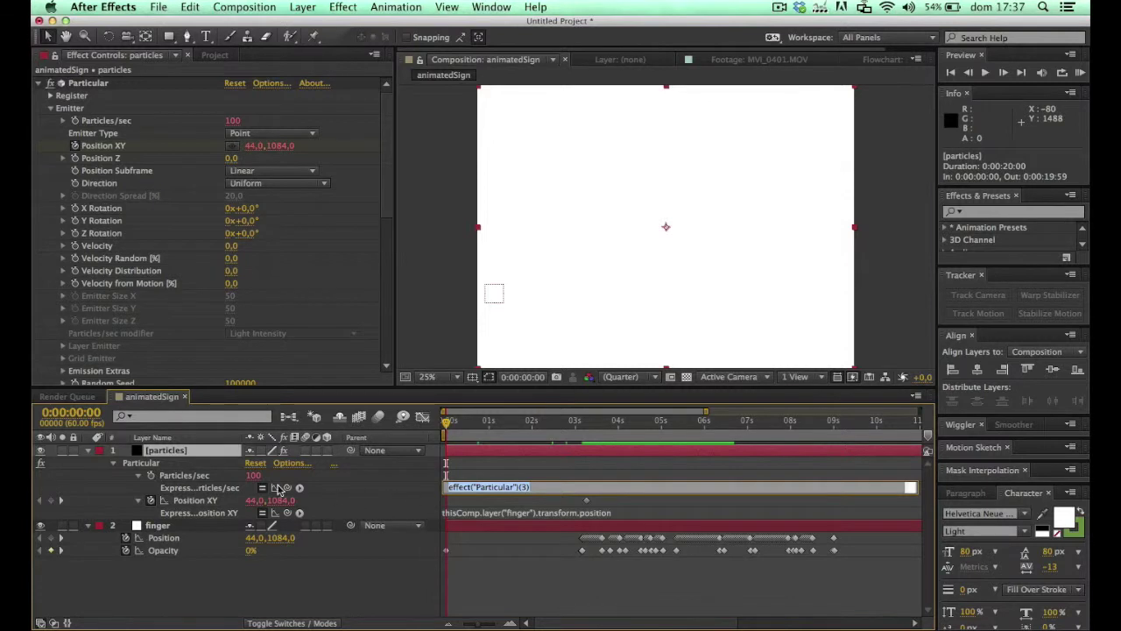
{"action": "left_click_drag", "start_coordinate": [289, 488], "coordinate": [181, 550]}
{"action": "left_click", "coordinate": [508, 578]}
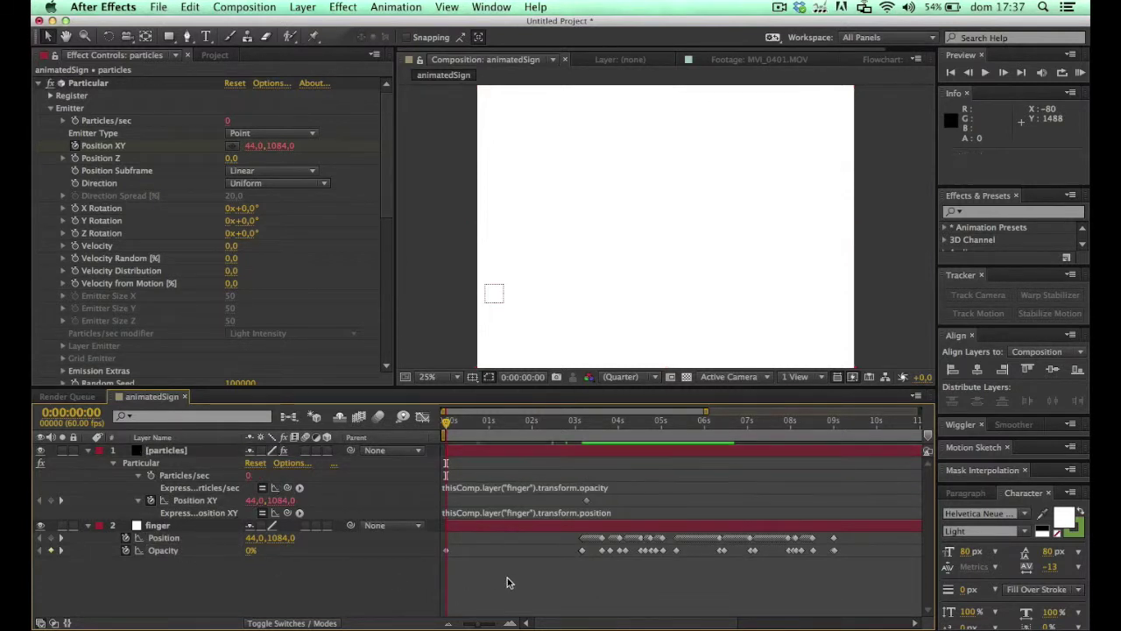
- Play the signature from 0:00:03:02 to check the gaps between strokes
{"action": "left_click", "coordinate": [575, 422]}
{"action": "key", "text": "space"}
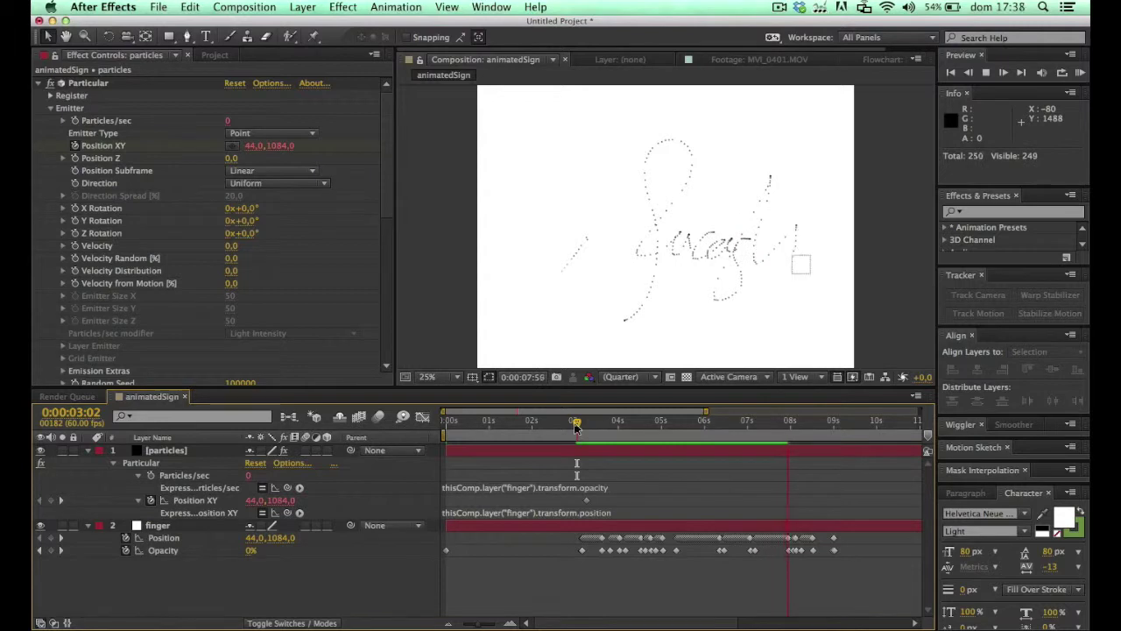
{"action": "key", "text": "space"}
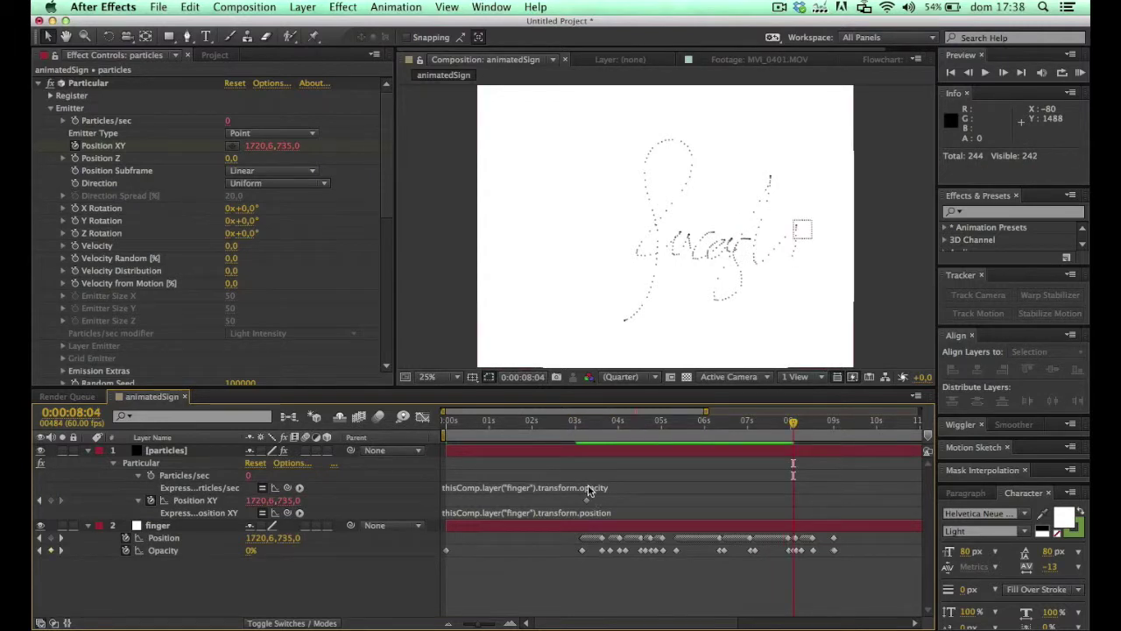
- Multiply the Particles/sec expression by 25 so it reads thisComp.layer("finger").transform.opacity * 25
{"action": "left_click", "coordinate": [596, 513]}
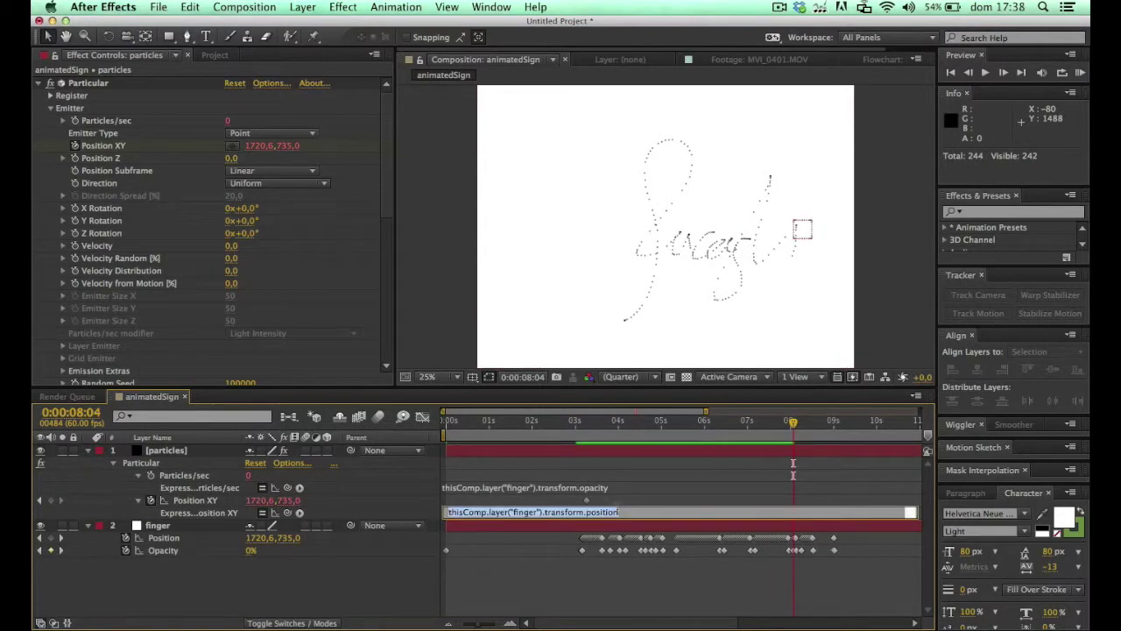
{"action": "left_click", "coordinate": [608, 491]}
{"action": "left_click", "coordinate": [608, 491]}
{"action": "left_click", "coordinate": [621, 489]}
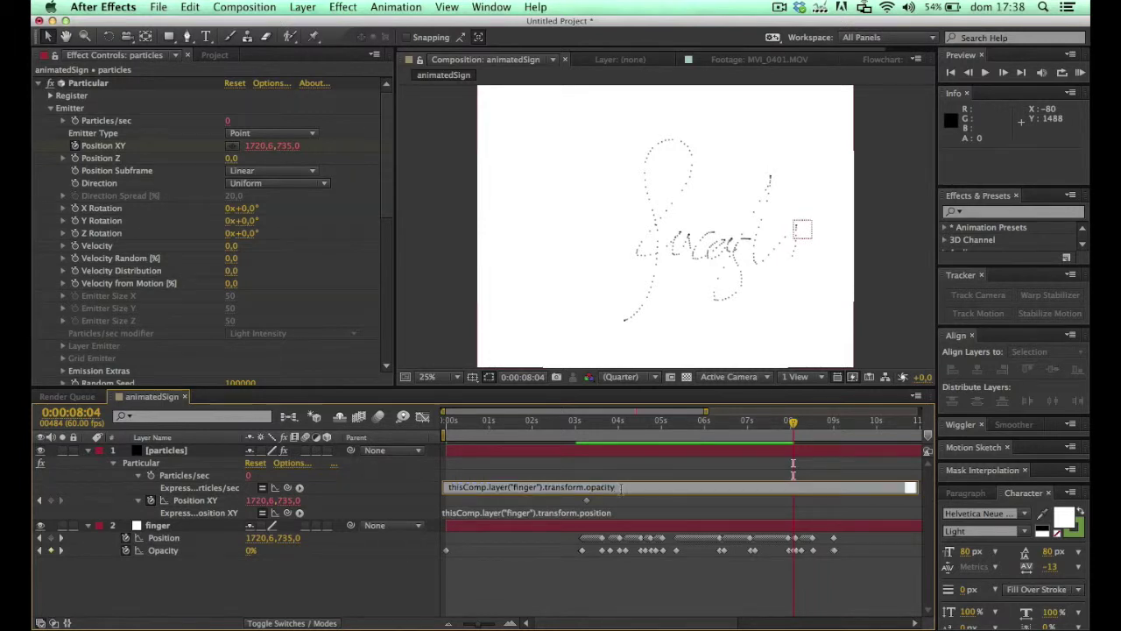
{"action": "type", "text": "* 25"}
{"action": "key", "text": "Return"}
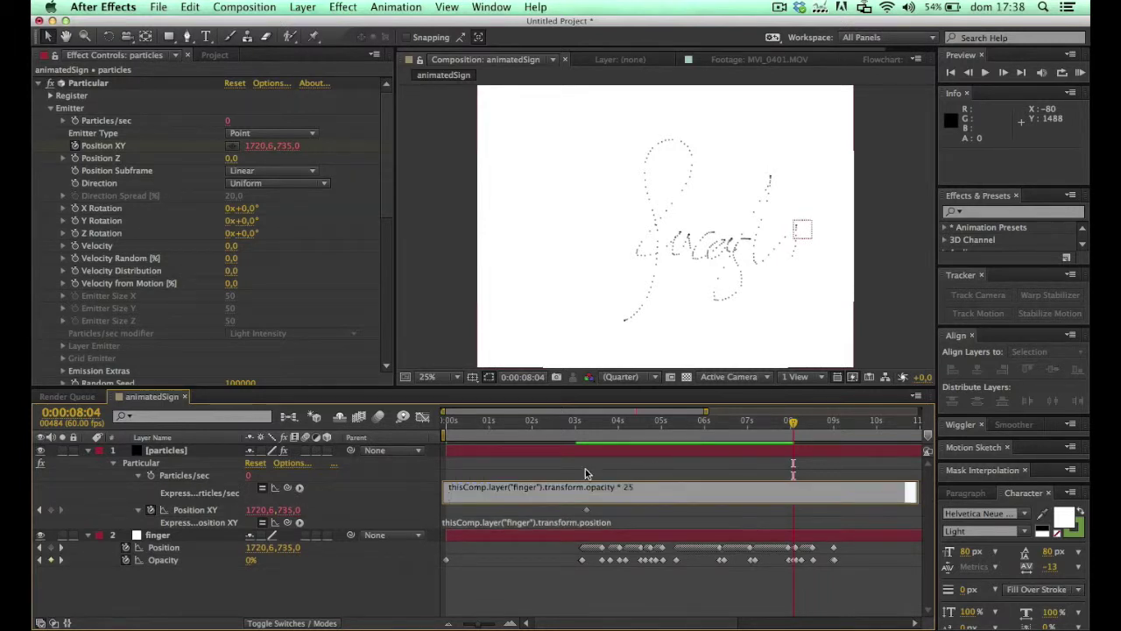
{"action": "key", "text": "BackSpace"}
{"action": "left_click", "coordinate": [480, 454]}
- Preview the denser signature strokes from 0:00:03:15 and again from 0:00:03:19
{"action": "left_click", "coordinate": [585, 427]}
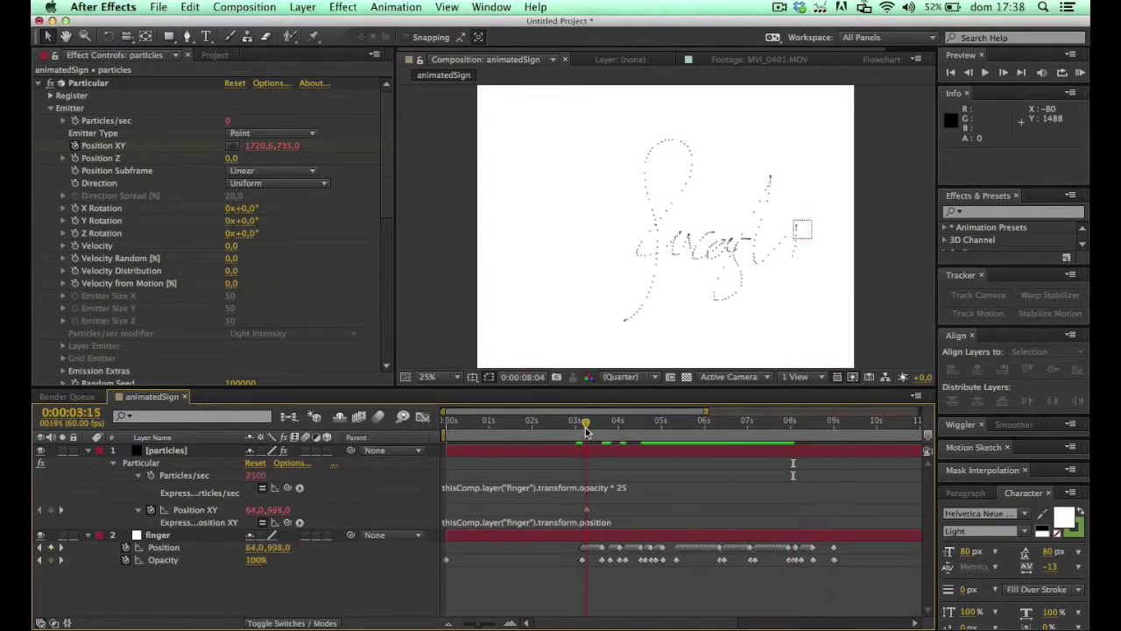
{"action": "key", "text": "space"}
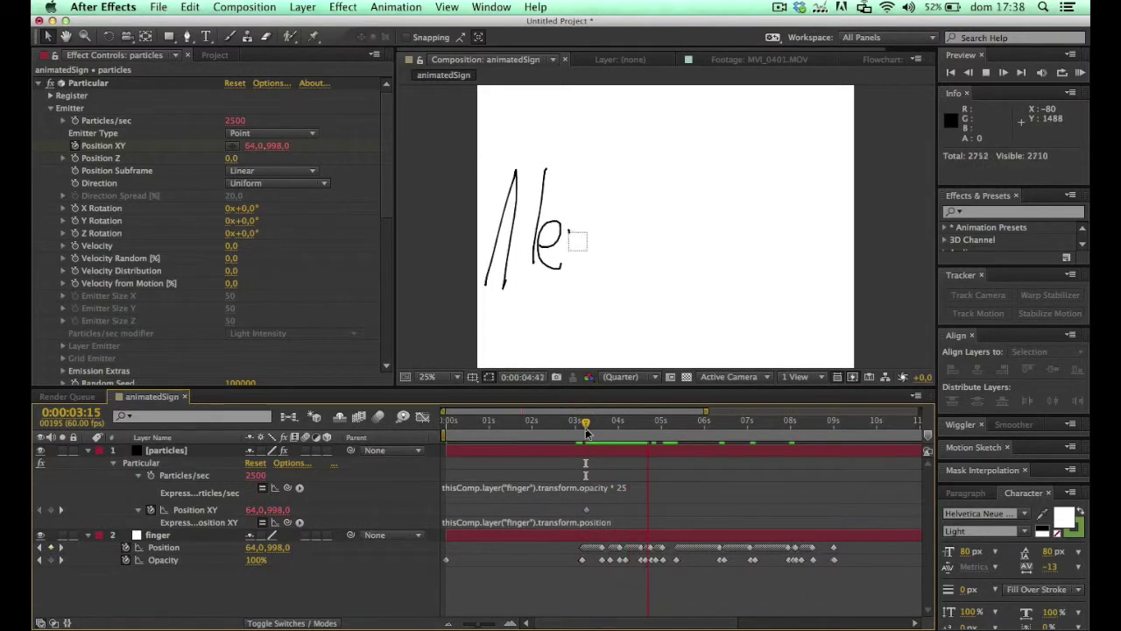
{"action": "key", "text": "space"}
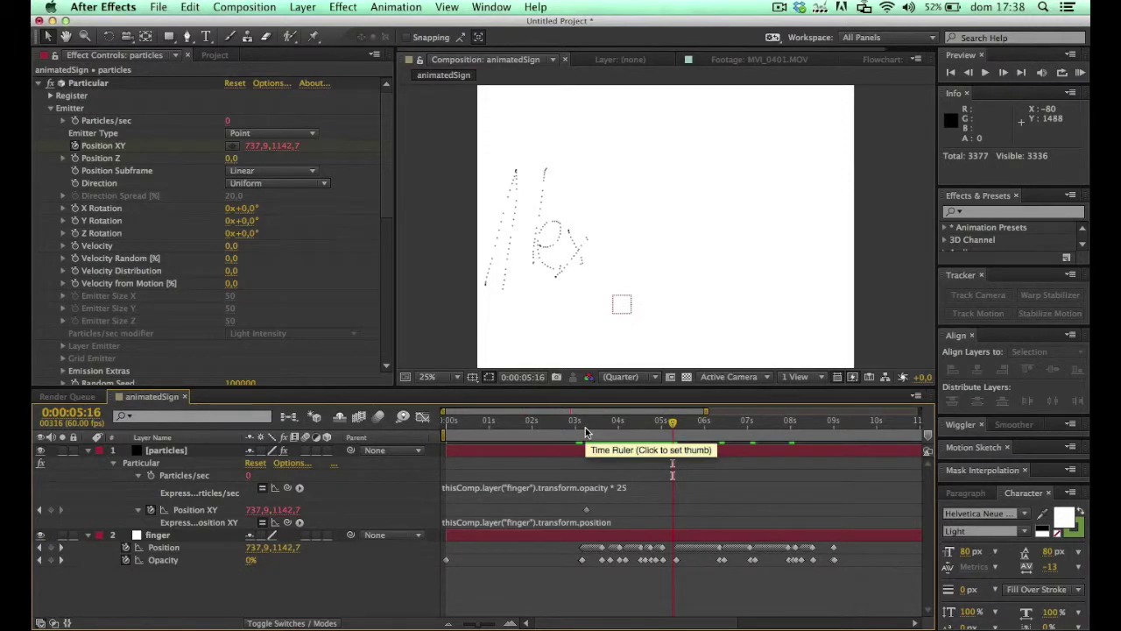
{"action": "left_click", "coordinate": [592, 427]}
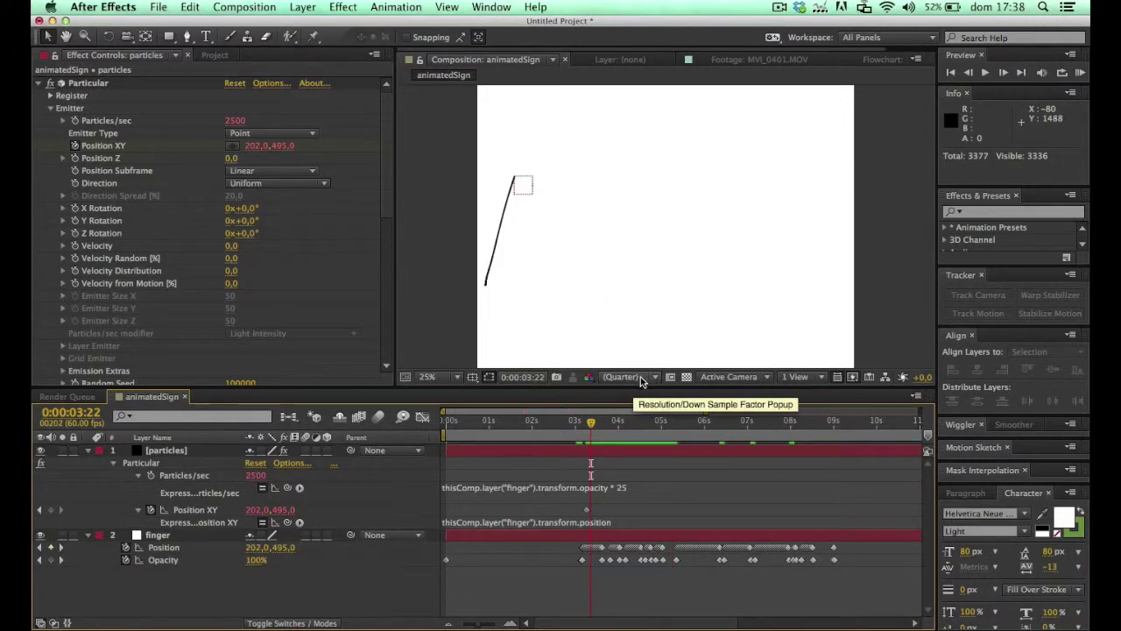
{"action": "left_click", "coordinate": [641, 377]}
{"action": "left_click", "coordinate": [625, 356]}
{"action": "left_click_drag", "start_coordinate": [594, 424], "coordinate": [589, 423]}
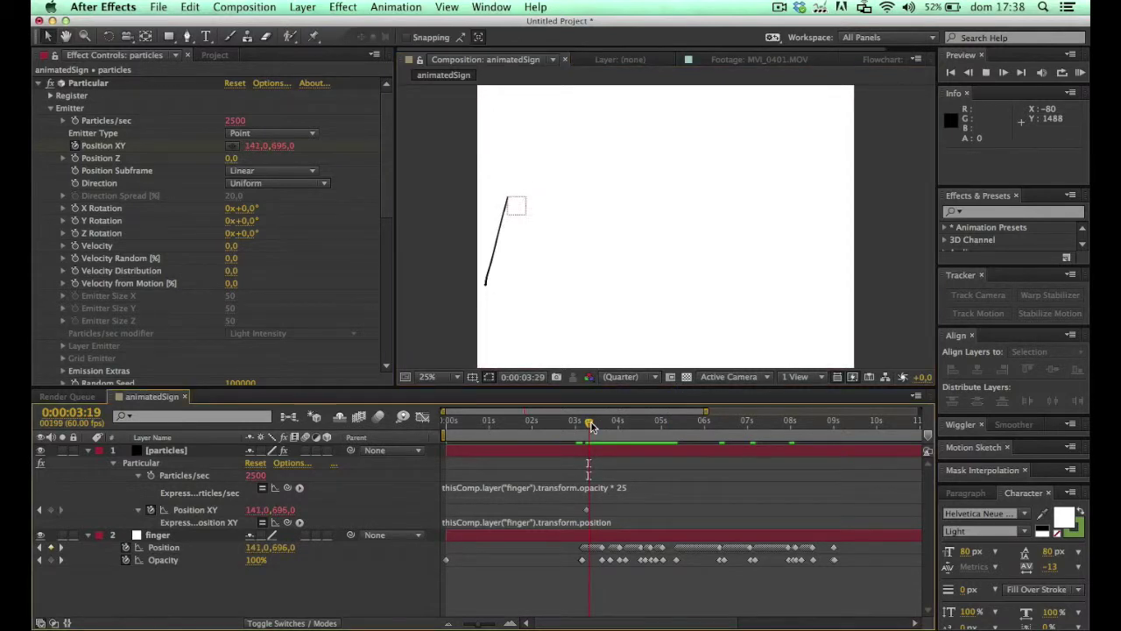
{"action": "key", "text": "space"}
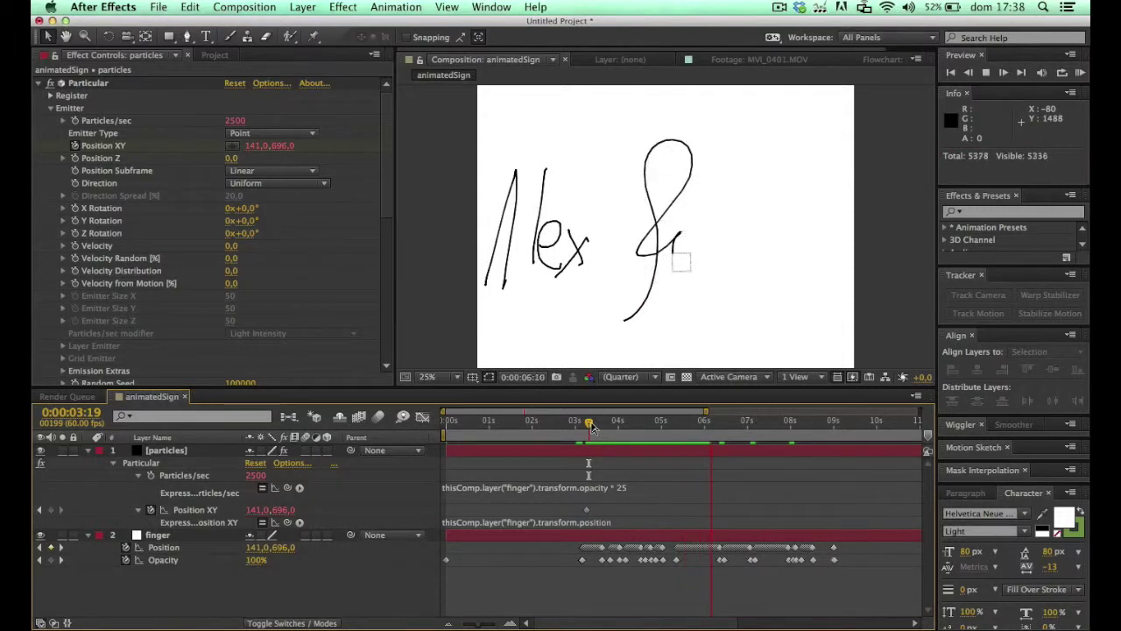
{"action": "key", "text": "space"}
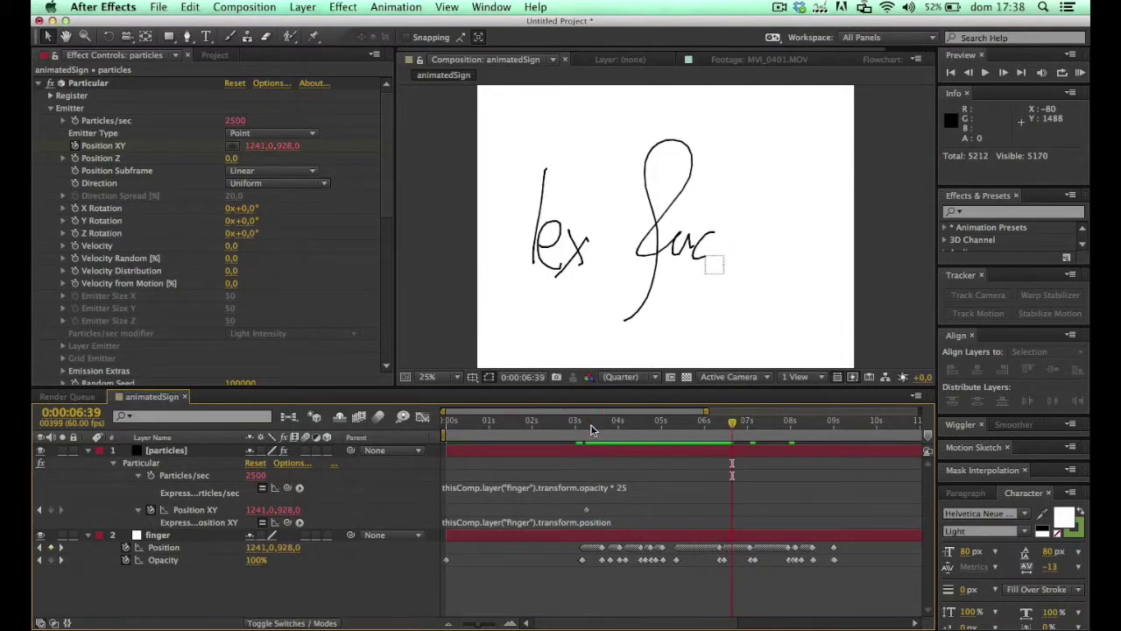
- Set the particle Life to 20 seconds and play the whole signature from 0:00:02:50
{"action": "left_click_drag", "start_coordinate": [388, 166], "coordinate": [388, 251]}
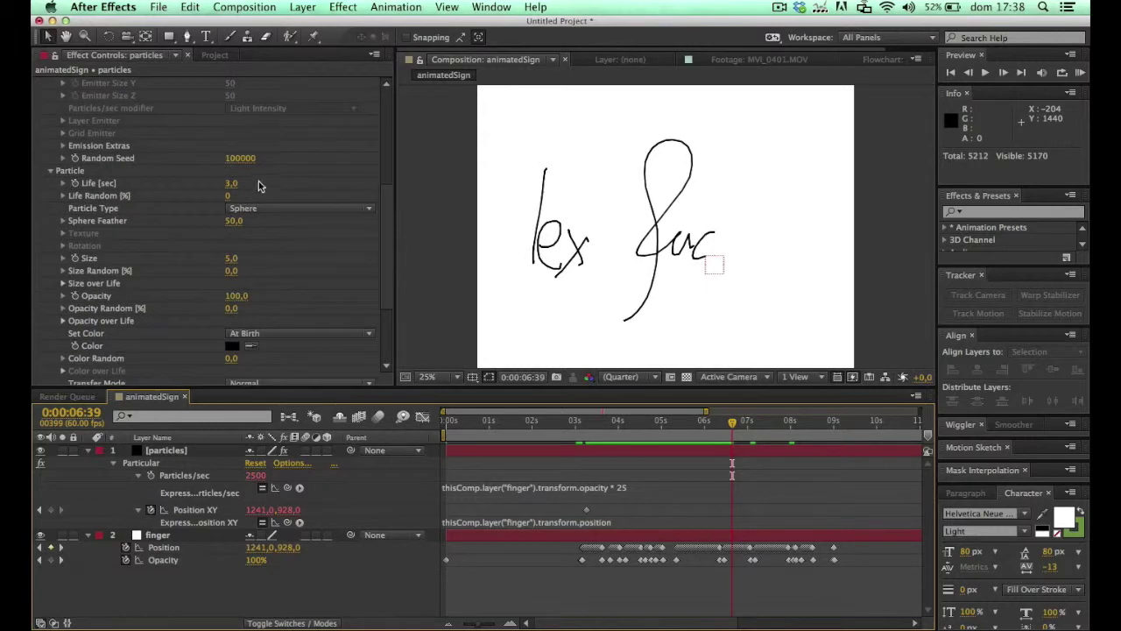
{"action": "left_click", "coordinate": [233, 184]}
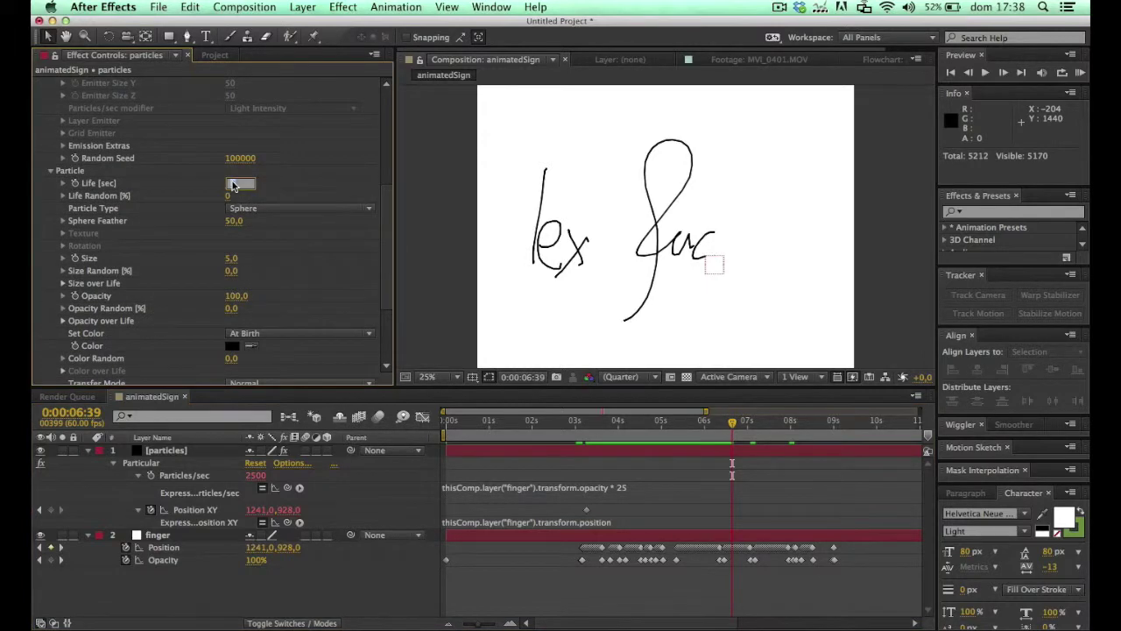
{"action": "type", "text": "20"}
{"action": "key", "text": "Return"}
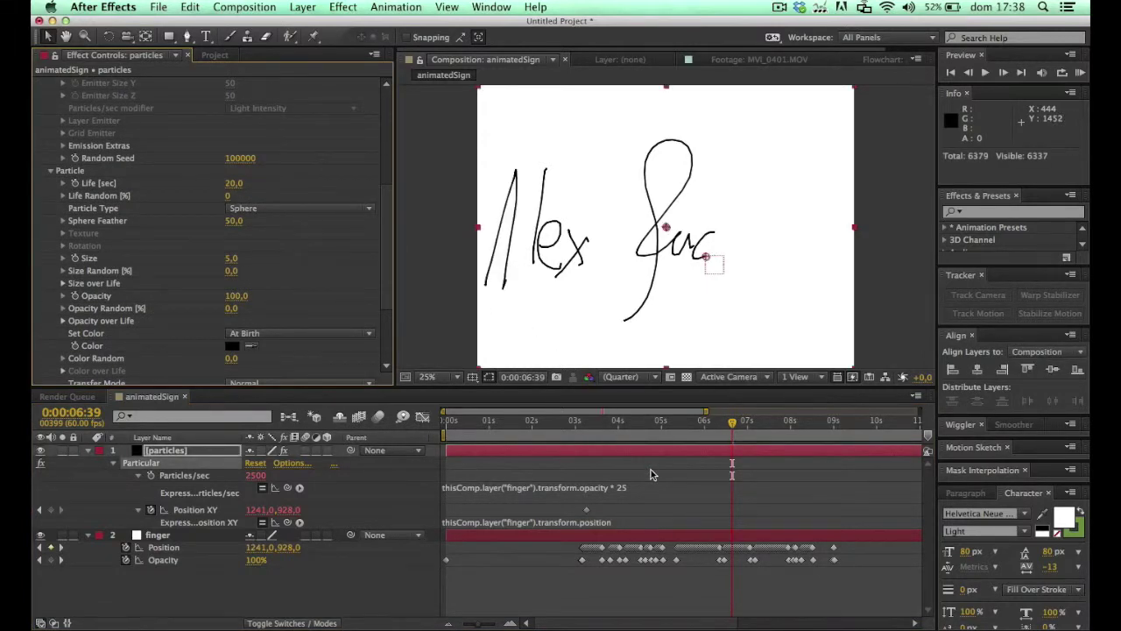
{"action": "left_click", "coordinate": [569, 424]}
{"action": "key", "text": "space"}
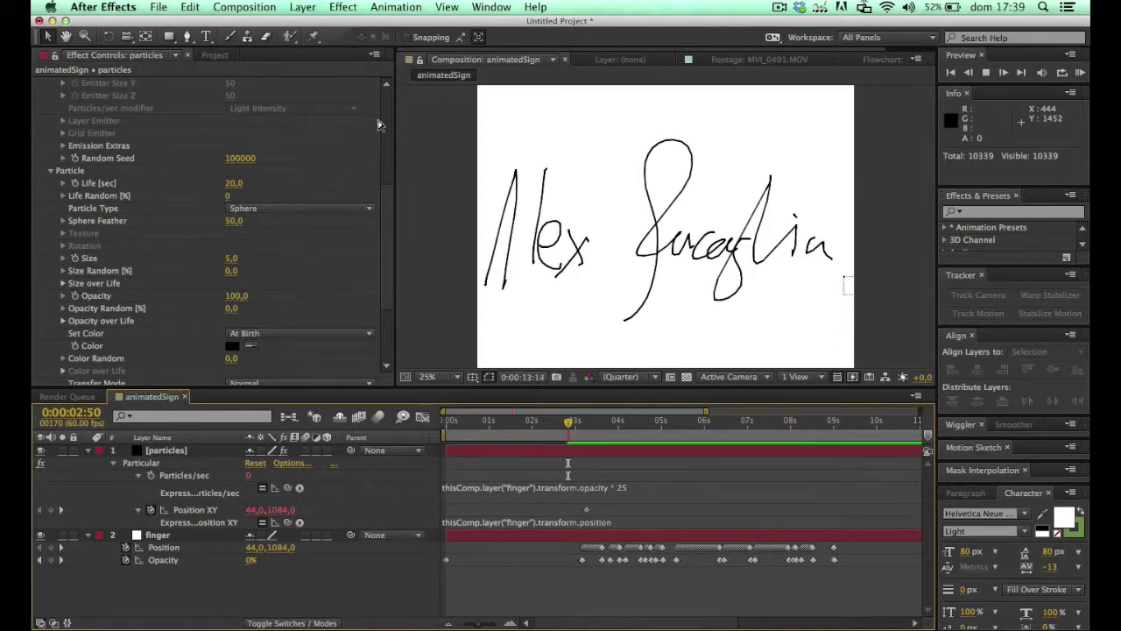
- Stop the signature preview and move the current time back to 0:00:03:44 among the finger keyframes
{"action": "key", "text": "space"}
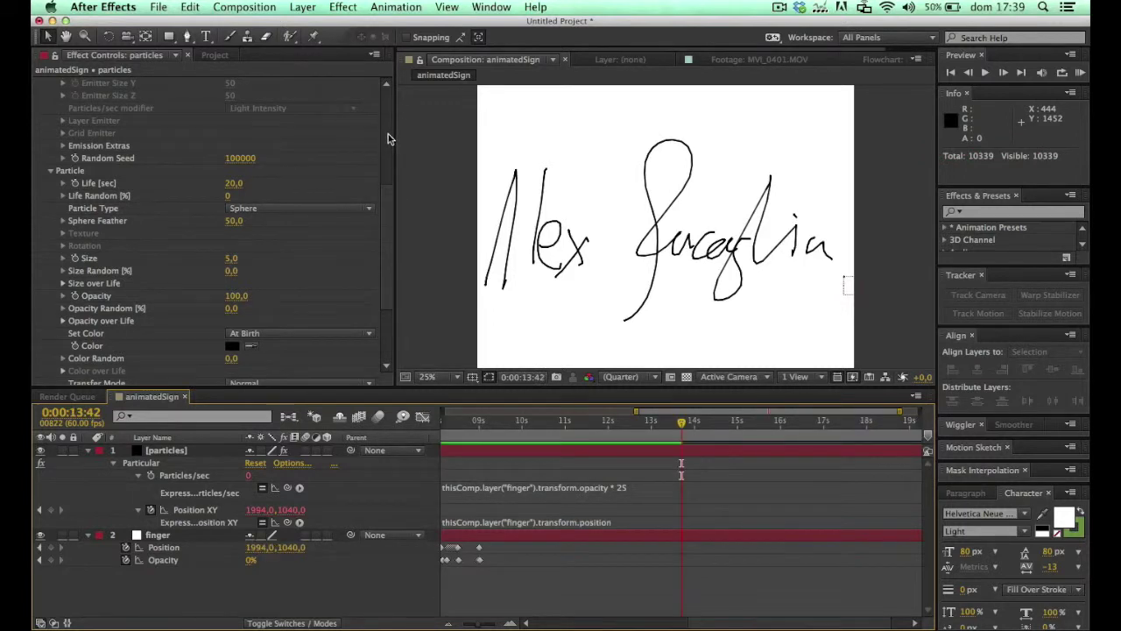
{"action": "left_click_drag", "start_coordinate": [390, 231], "coordinate": [392, 299]}
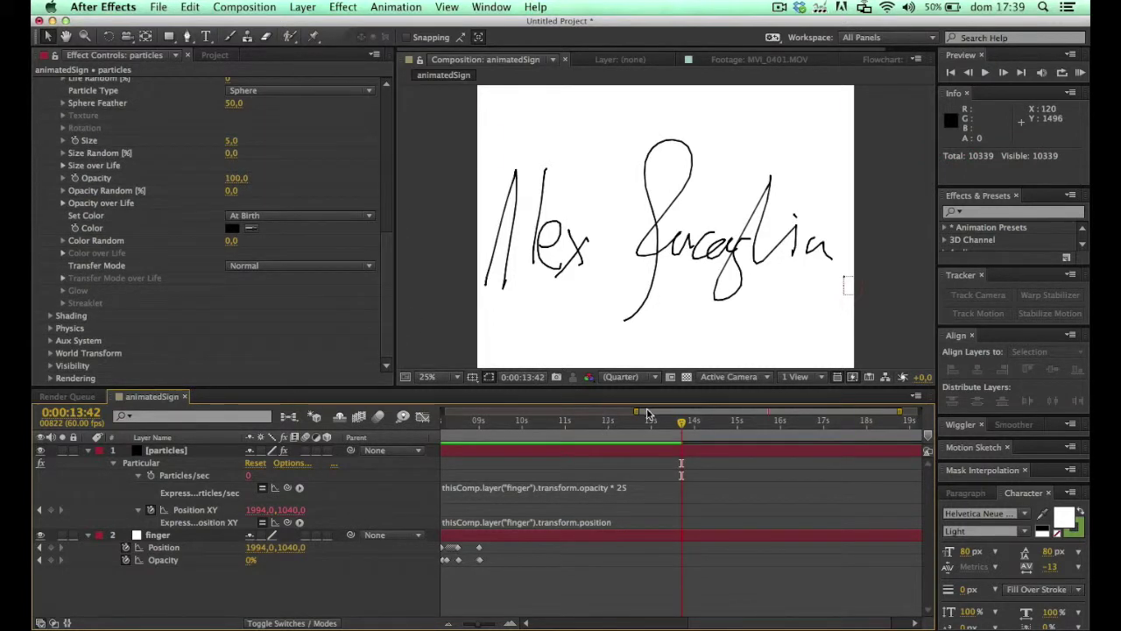
{"action": "left_click_drag", "start_coordinate": [652, 411], "coordinate": [473, 400]}
{"action": "left_click_drag", "start_coordinate": [552, 424], "coordinate": [591, 423]}
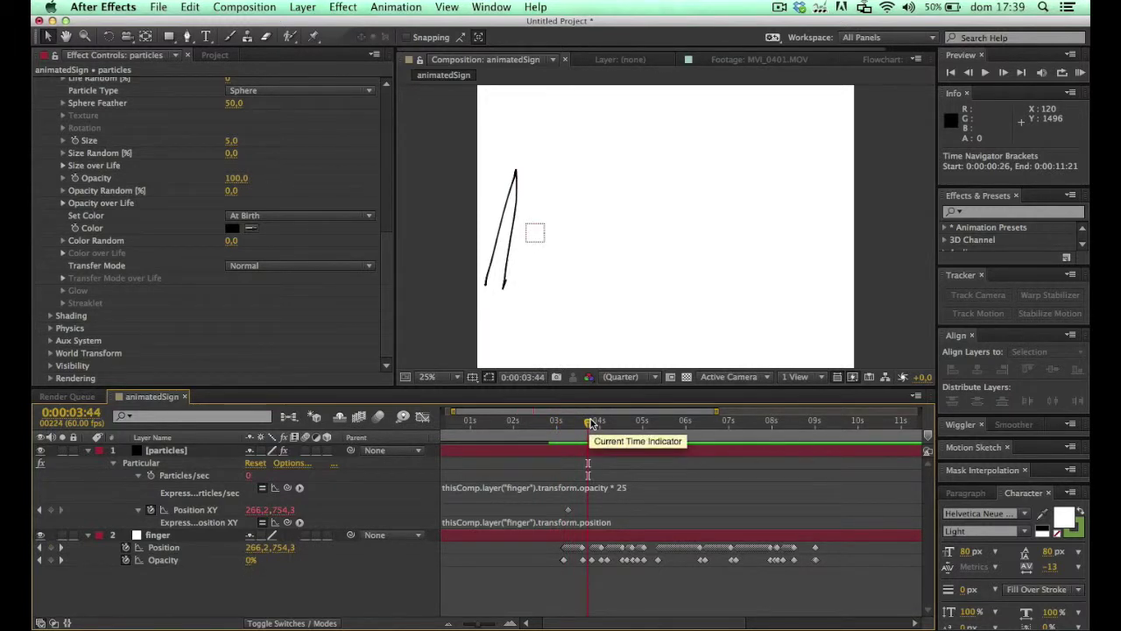
- Collapse the particles layer's properties, create a null object and rename it speed
{"action": "left_click", "coordinate": [88, 453]}
{"action": "left_click", "coordinate": [302, 7]}
{"action": "mouse_move", "coordinate": [473, 25]}
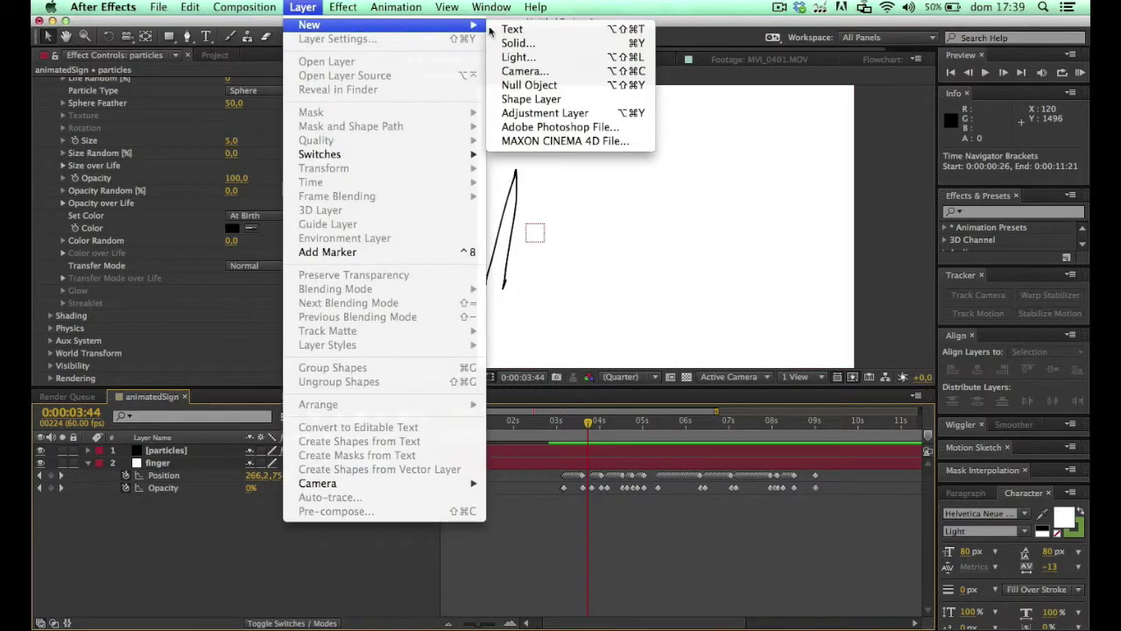
{"action": "left_click", "coordinate": [537, 86]}
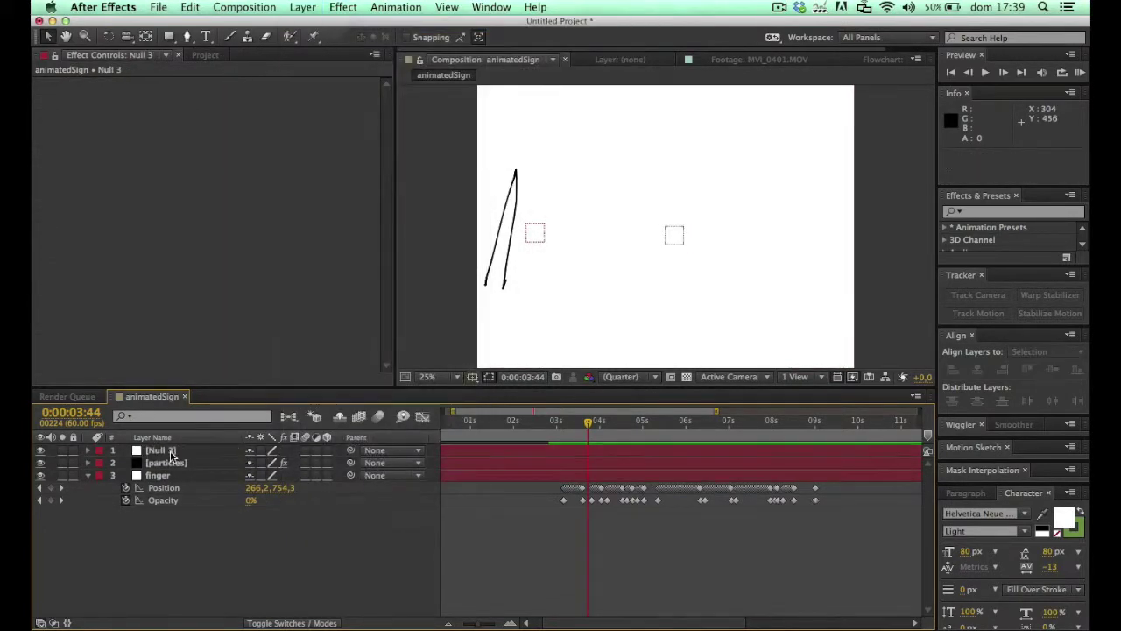
{"action": "left_click", "coordinate": [172, 450]}
{"action": "key", "text": "Return"}
{"action": "type", "text": "speed"}
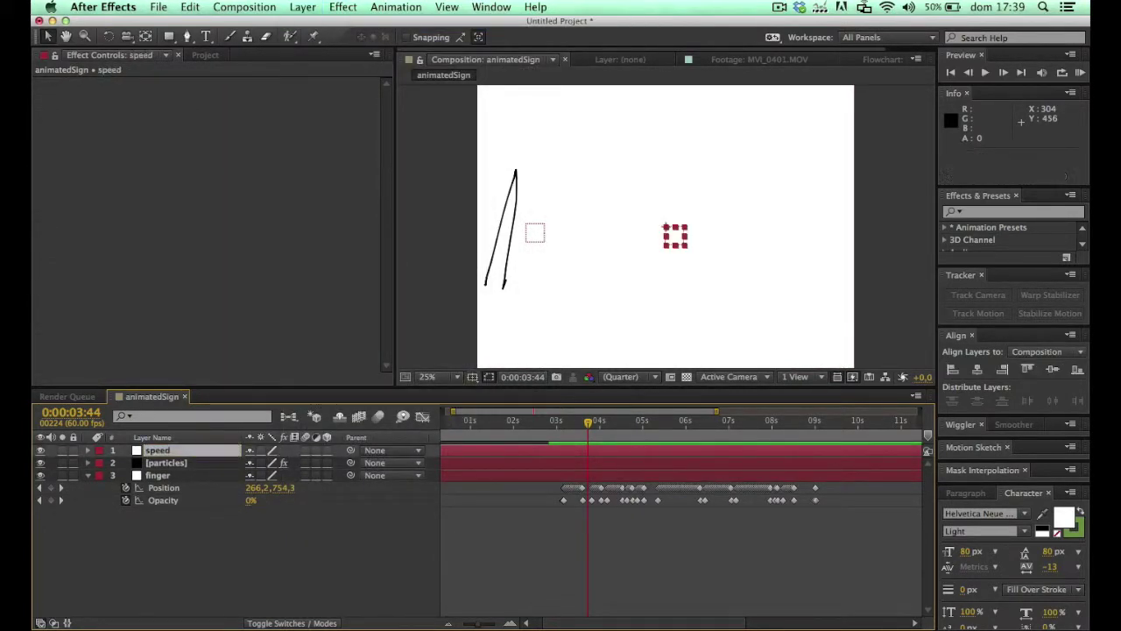
{"action": "left_click", "coordinate": [201, 526]}
- Apply a Slider Control expression effect to the speed null and expand its Slider property
{"action": "left_click", "coordinate": [185, 449]}
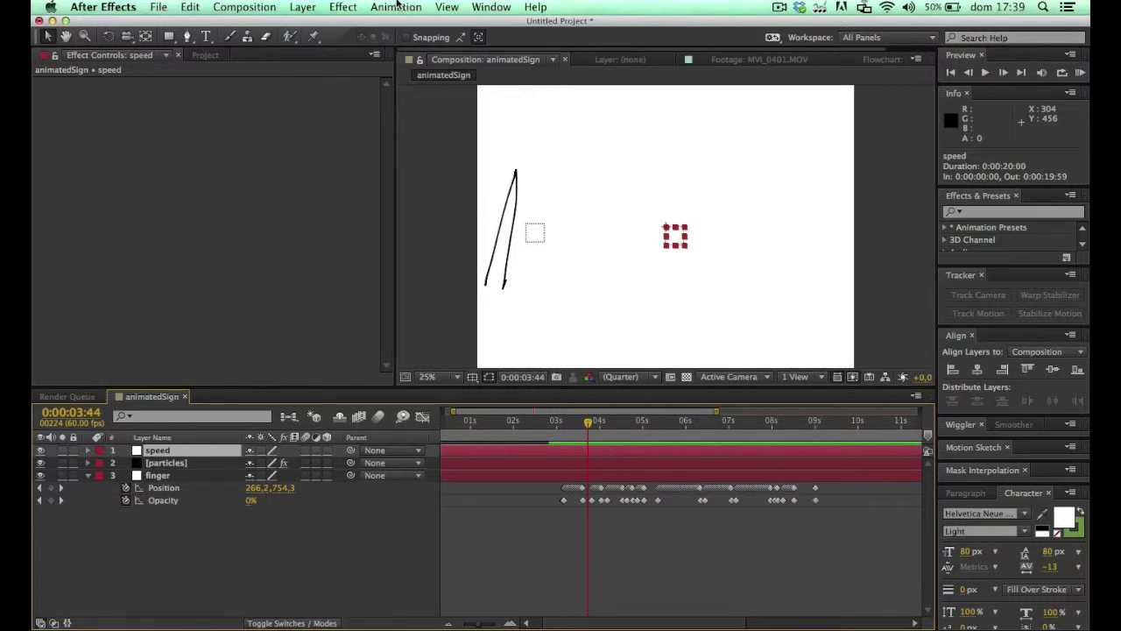
{"action": "left_click", "coordinate": [343, 6]}
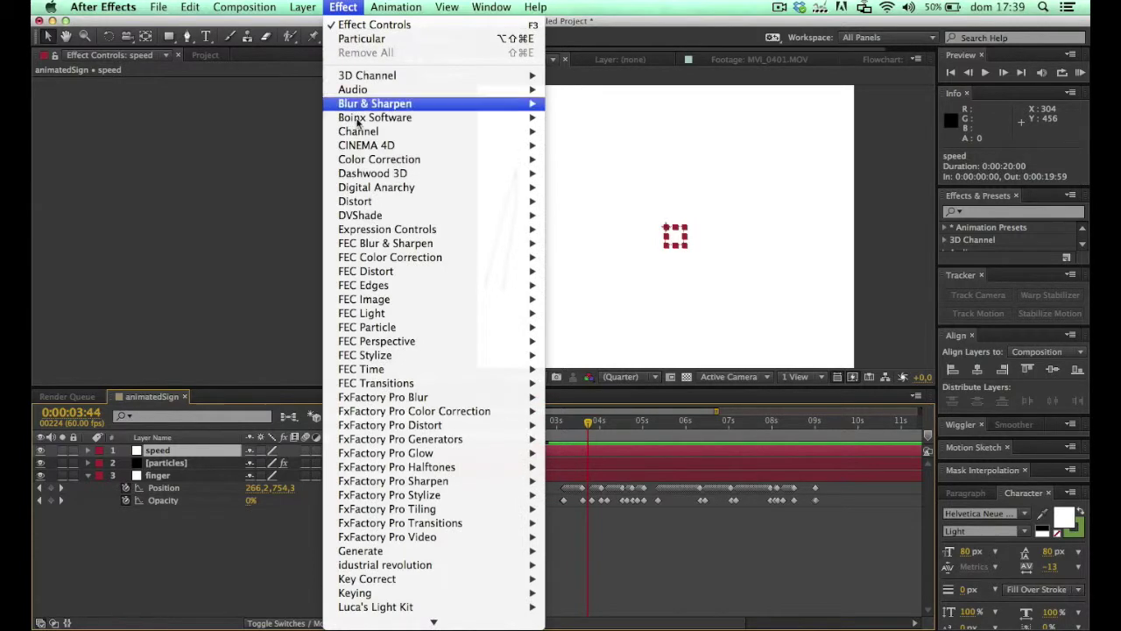
{"action": "mouse_move", "coordinate": [439, 229]}
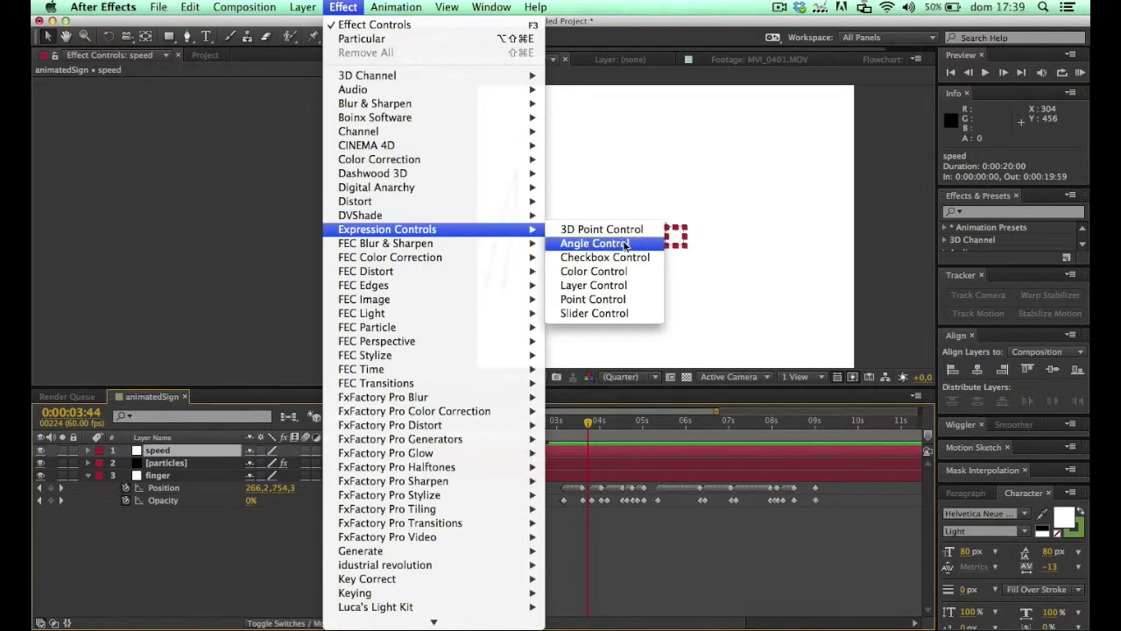
{"action": "left_click", "coordinate": [613, 312]}
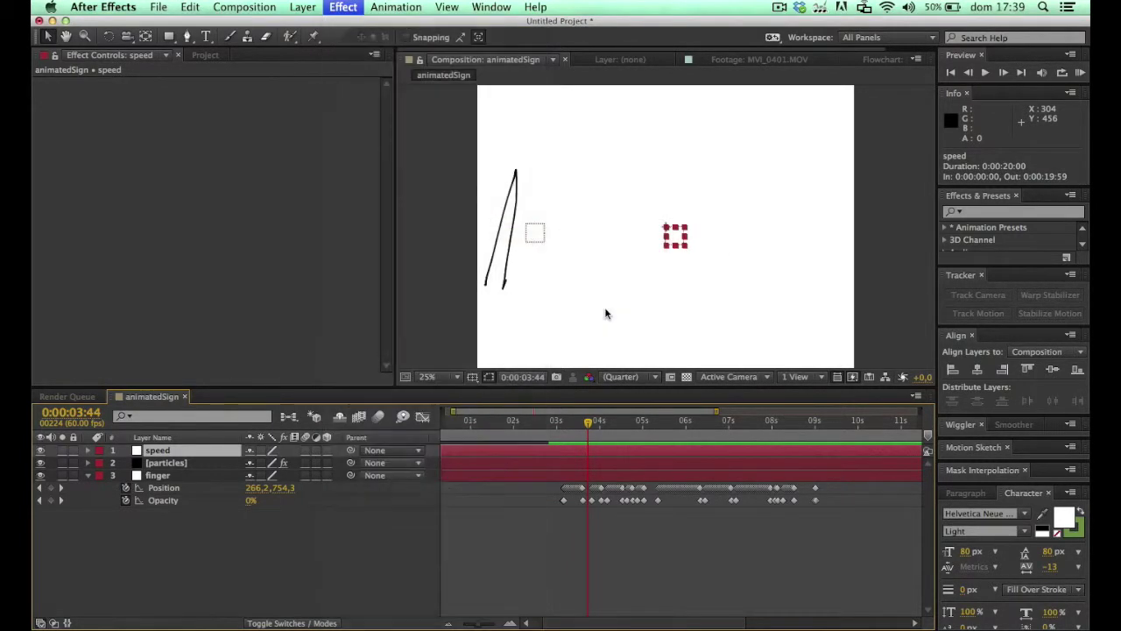
{"action": "left_click", "coordinate": [52, 98]}
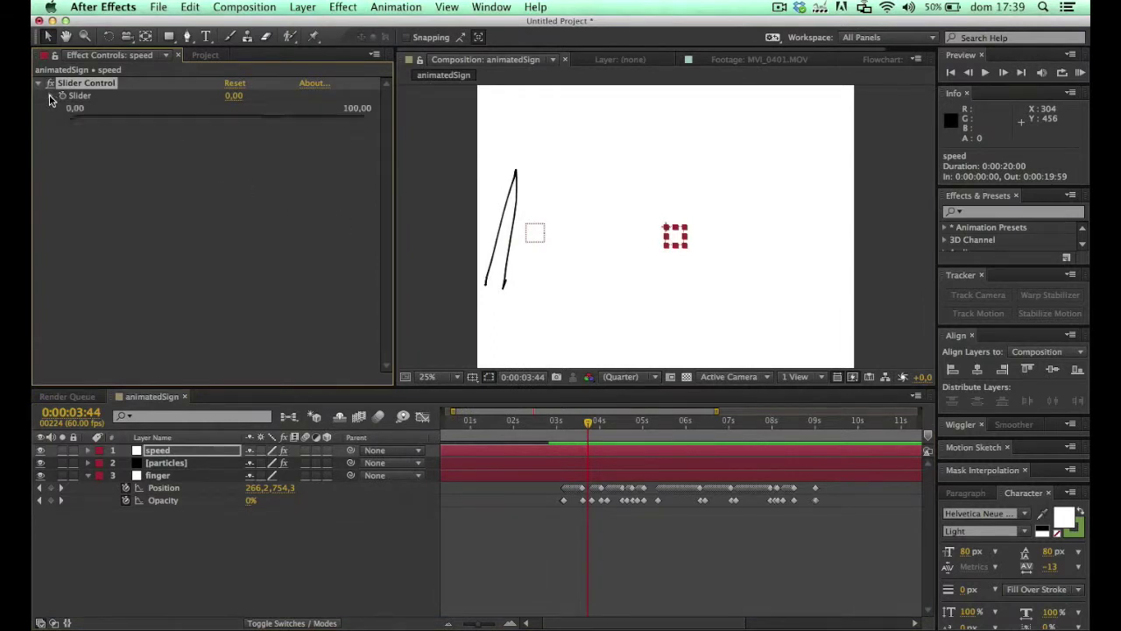
- Try out the Slider value on the speed null and set it back to 0
{"action": "left_click_drag", "start_coordinate": [233, 96], "coordinate": [129, 100]}
{"action": "left_click", "coordinate": [229, 96]}
{"action": "type", "text": "0"}
{"action": "key", "text": "Return"}
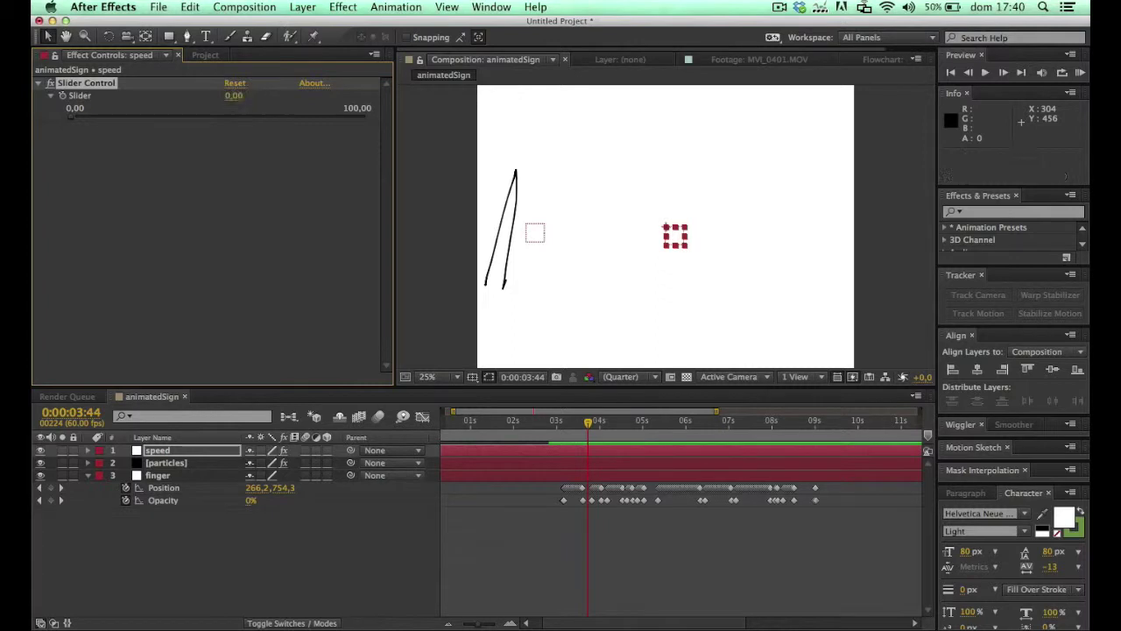
- Keyframe the speed layer's Slider at 0:00:03:44 and enable an expression on it
{"action": "left_click", "coordinate": [62, 95], "text": "alt"}
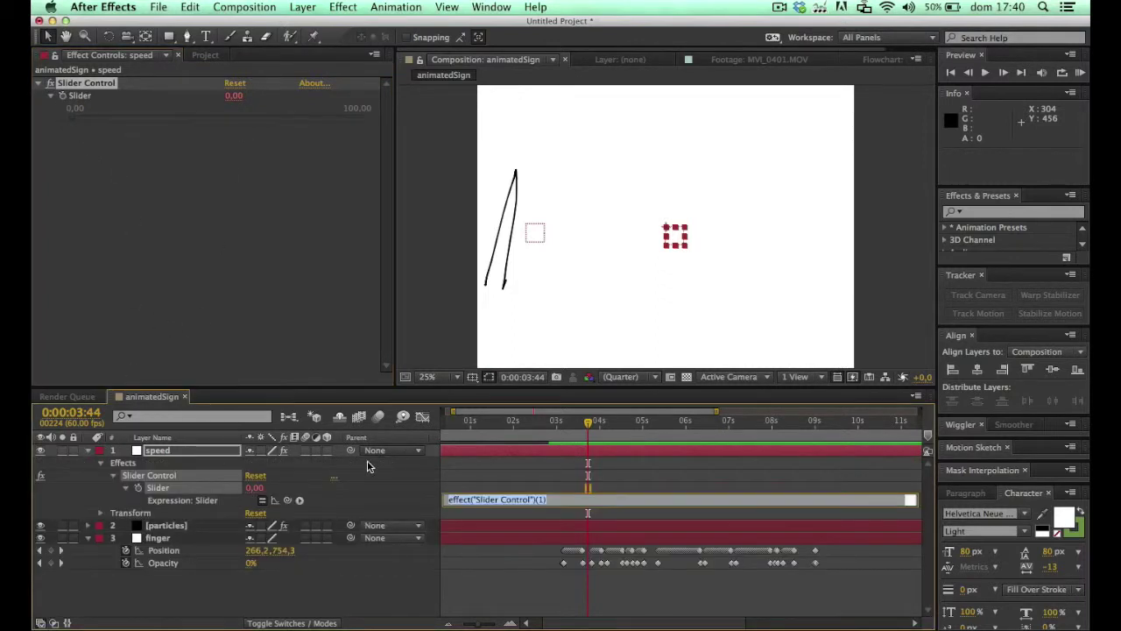
{"action": "left_click", "coordinate": [144, 488]}
{"action": "left_click", "coordinate": [163, 453]}
{"action": "key", "text": "u"}
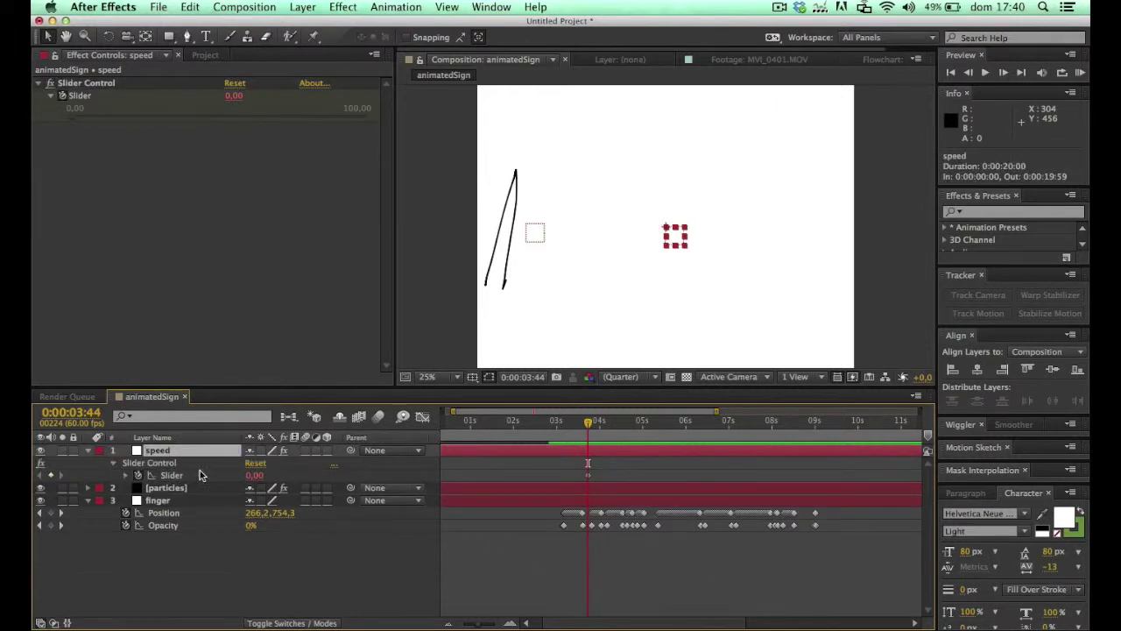
{"action": "left_click", "coordinate": [138, 475], "text": "alt"}
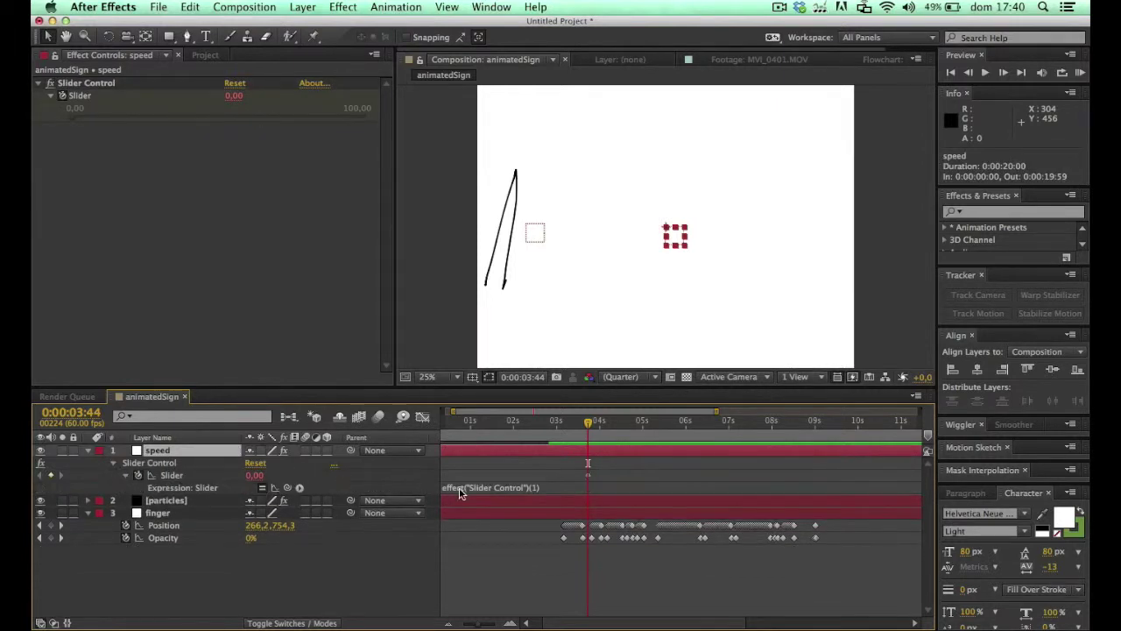
- Replace the Slider expression with currentPos = thisComp.layer("finger").transform.position; linked to the finger layer's Position
{"action": "left_click", "coordinate": [451, 488]}
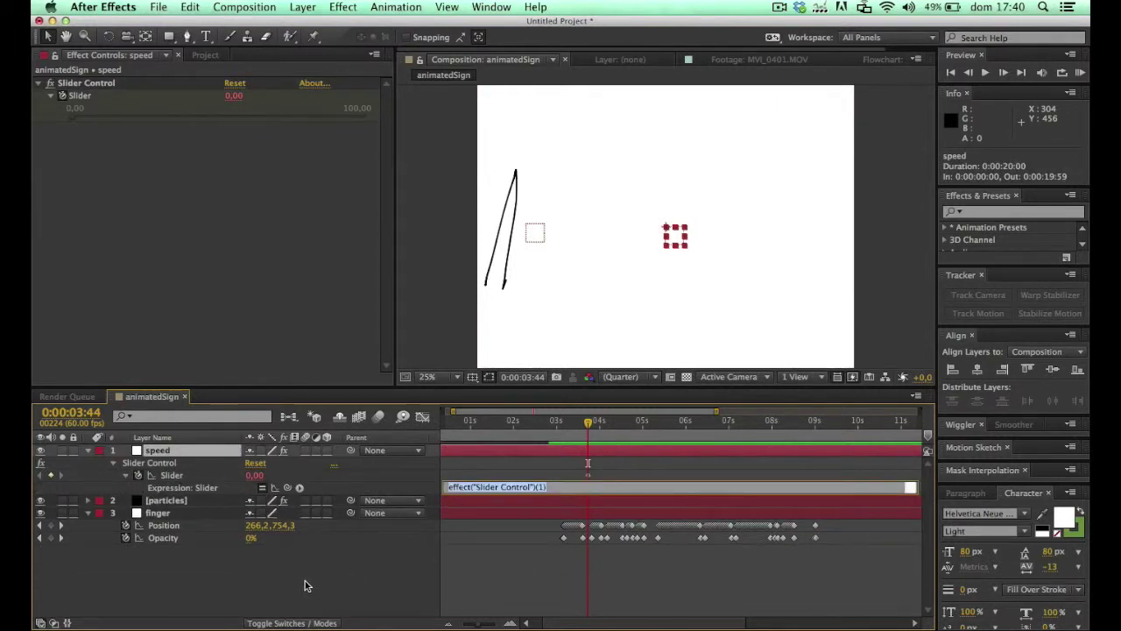
{"action": "type", "text": "posi"}
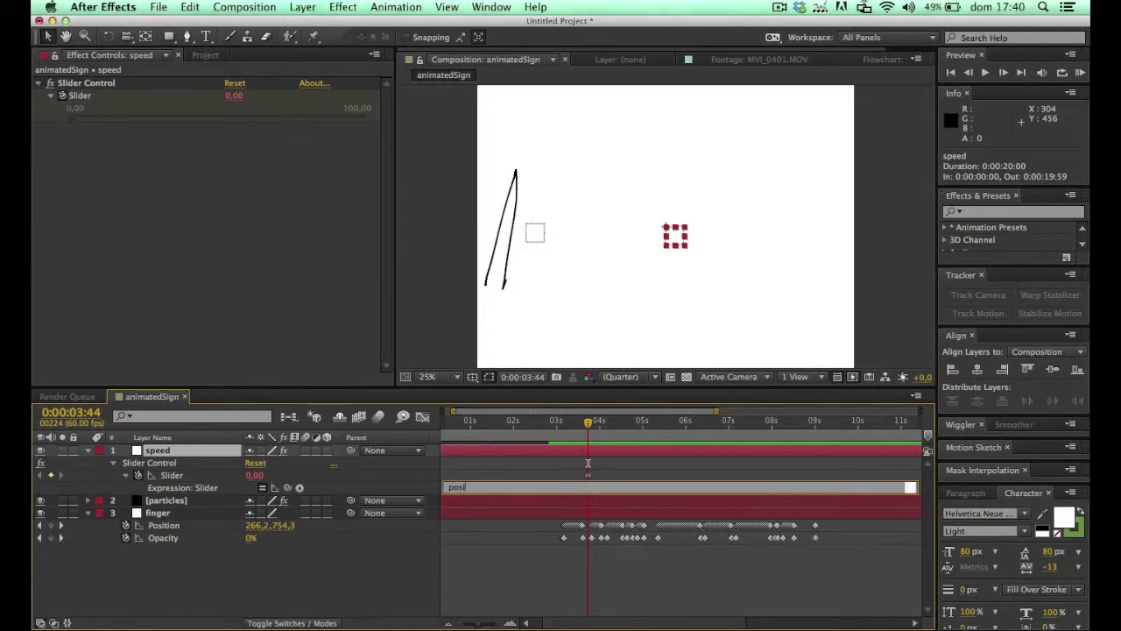
{"action": "type", "text": "tion"}
{"action": "key", "text": "super+a"}
{"action": "type", "text": "currentPos ="}
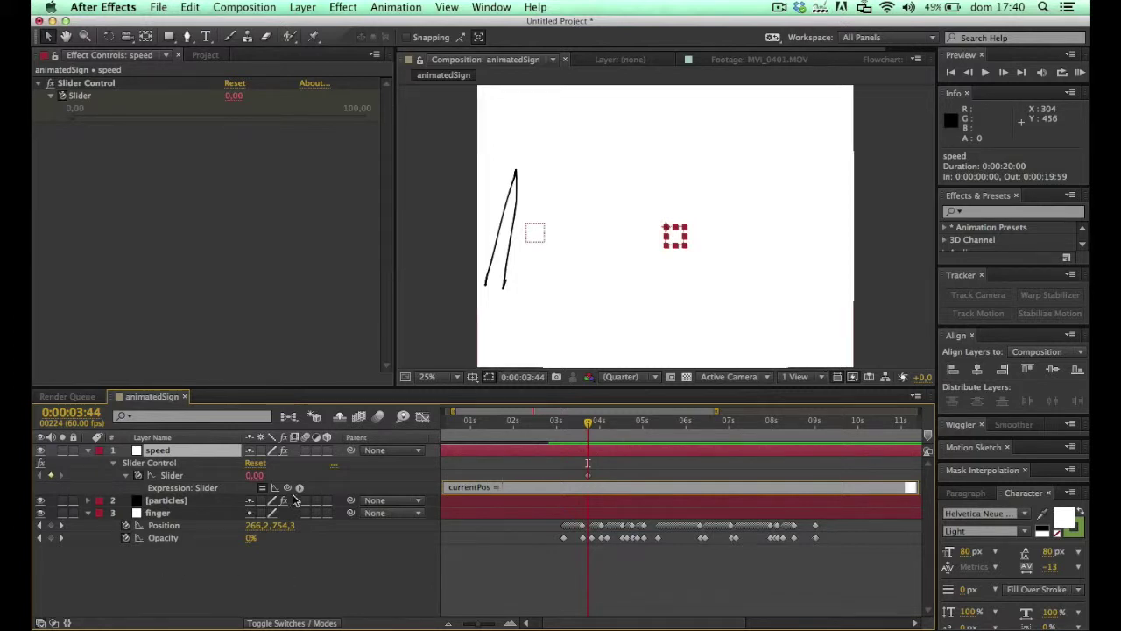
{"action": "left_click_drag", "start_coordinate": [288, 488], "coordinate": [163, 525]}
{"action": "left_click", "coordinate": [390, 583]}
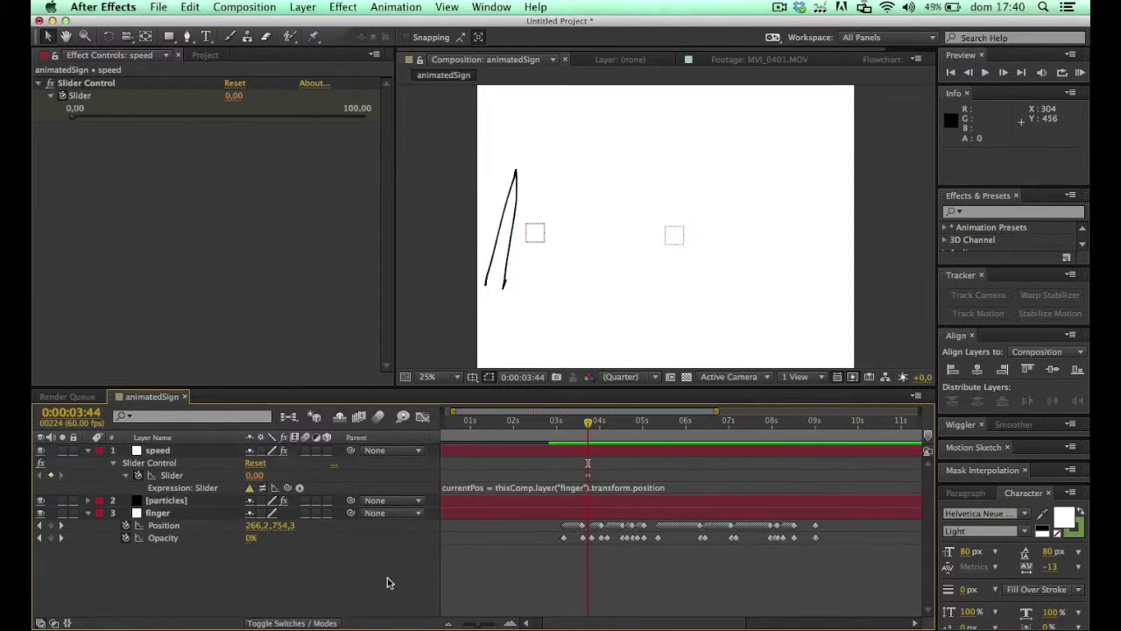
{"action": "left_click", "coordinate": [740, 356]}
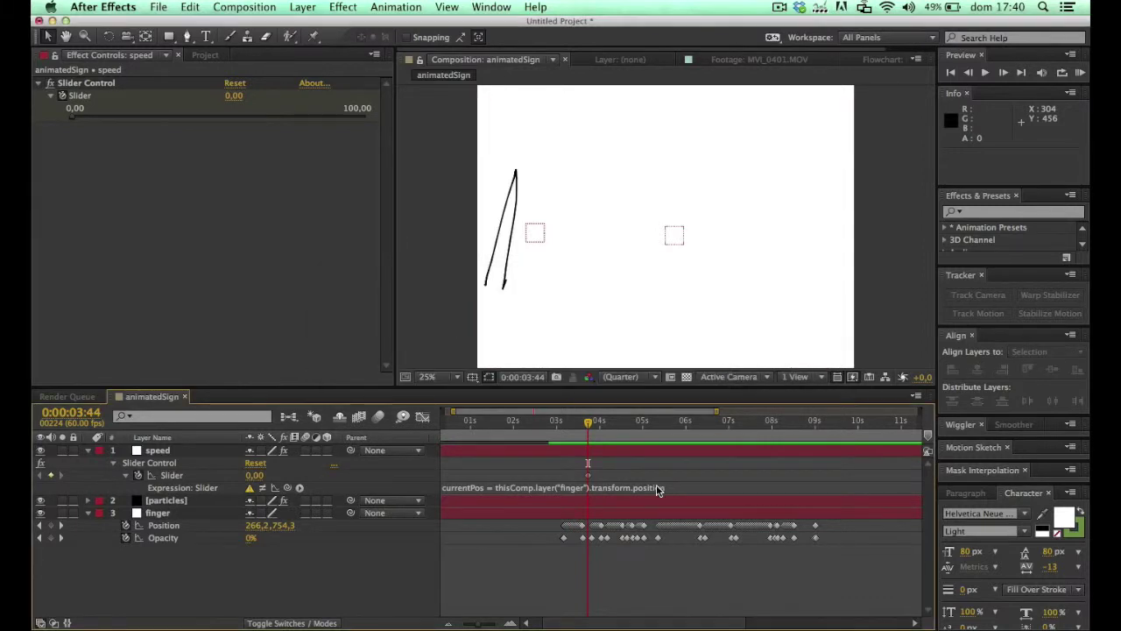
{"action": "left_click", "coordinate": [682, 487]}
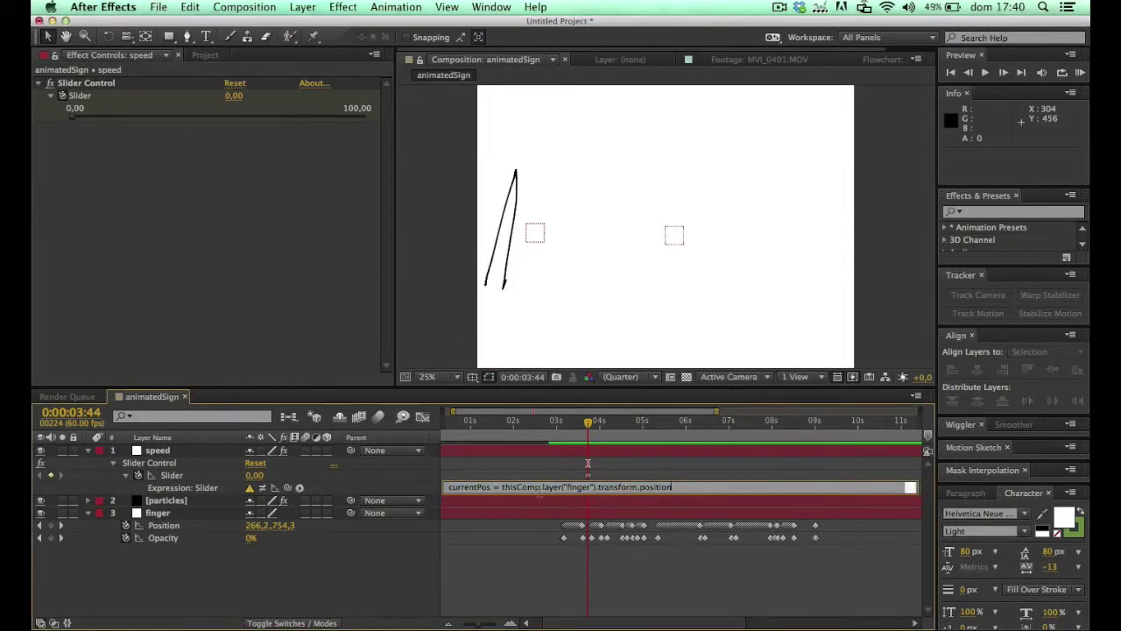
{"action": "left_click", "coordinate": [705, 466]}
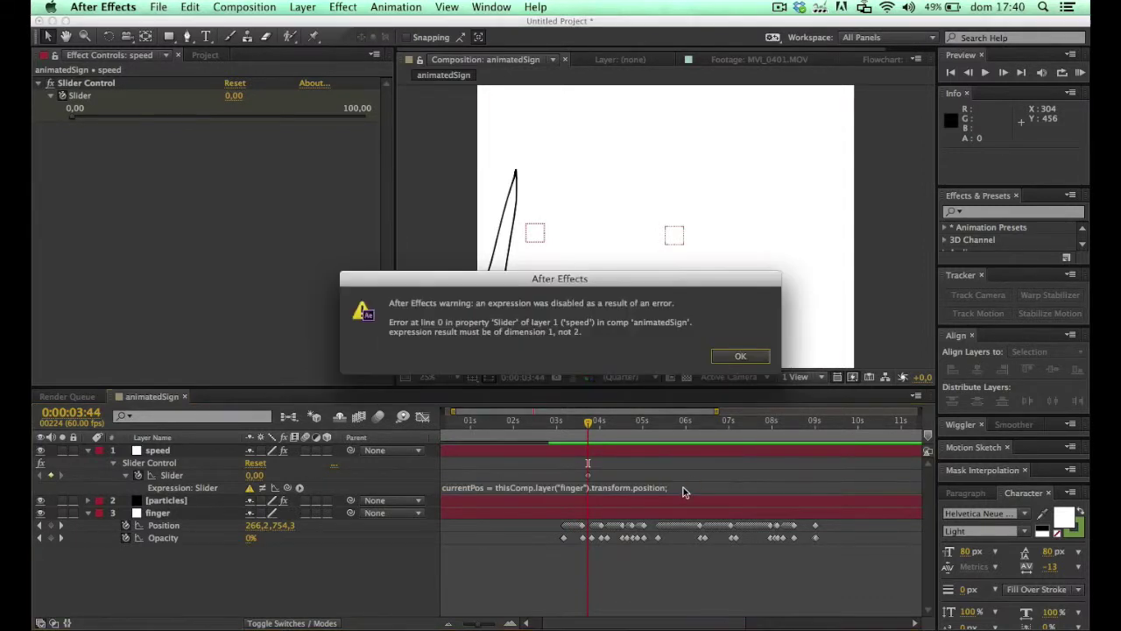
{"action": "left_click", "coordinate": [729, 356]}
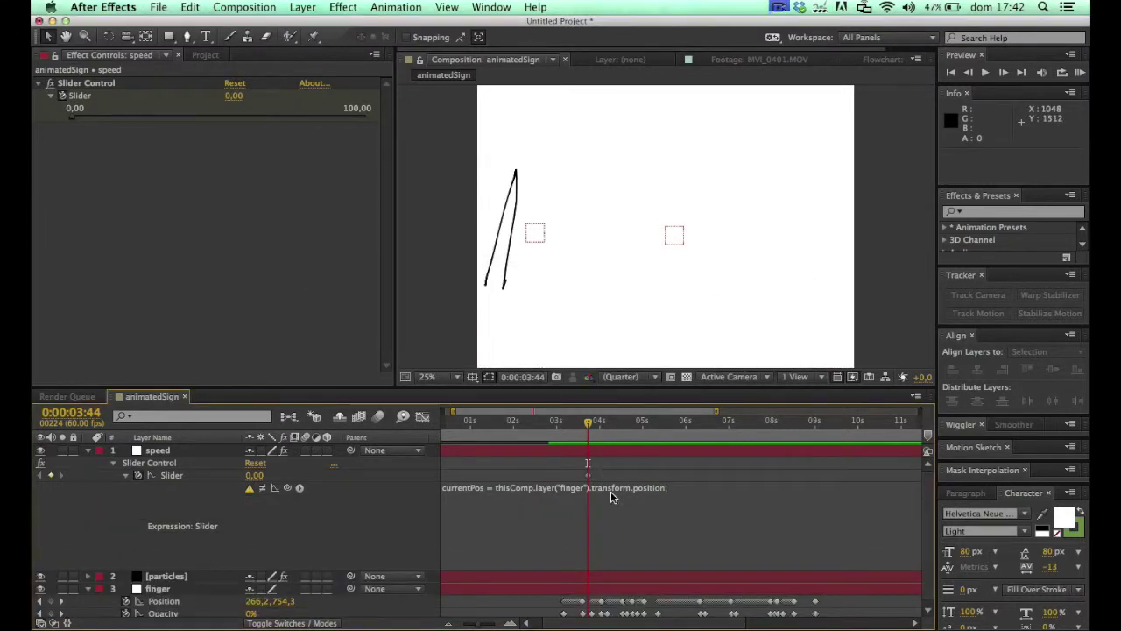
- Add a second line to the Slider expression: previousPos = thisComp.layer("finger").transform.position.valueAtTime (time -1/60);
{"action": "left_click", "coordinate": [696, 513]}
{"action": "left_click", "coordinate": [698, 509]}
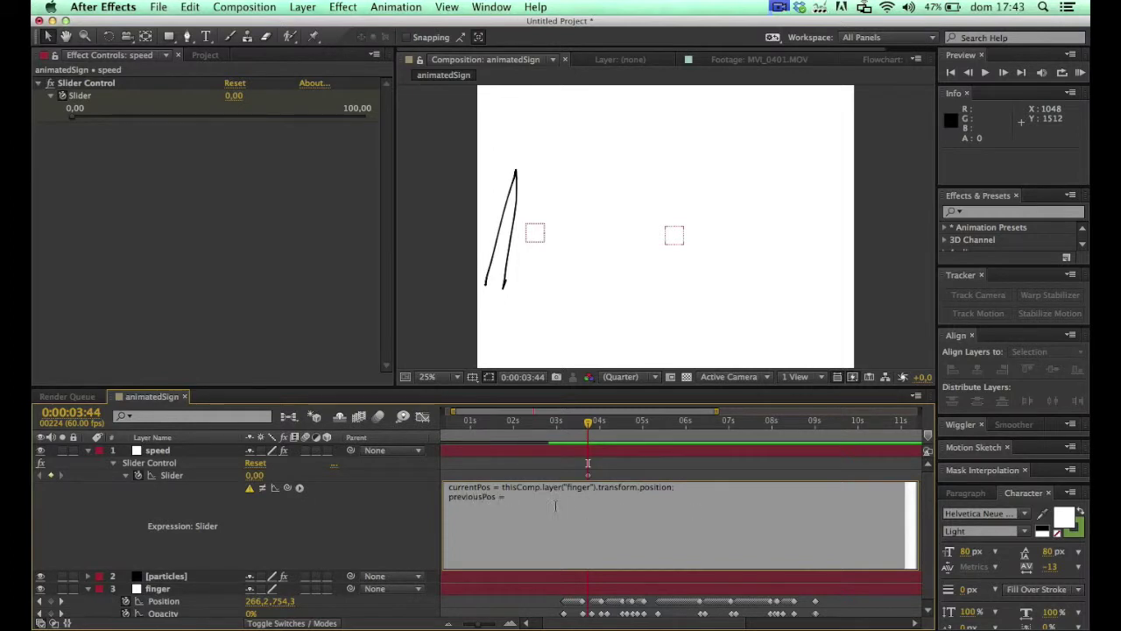
{"action": "left_click", "coordinate": [342, 534]}
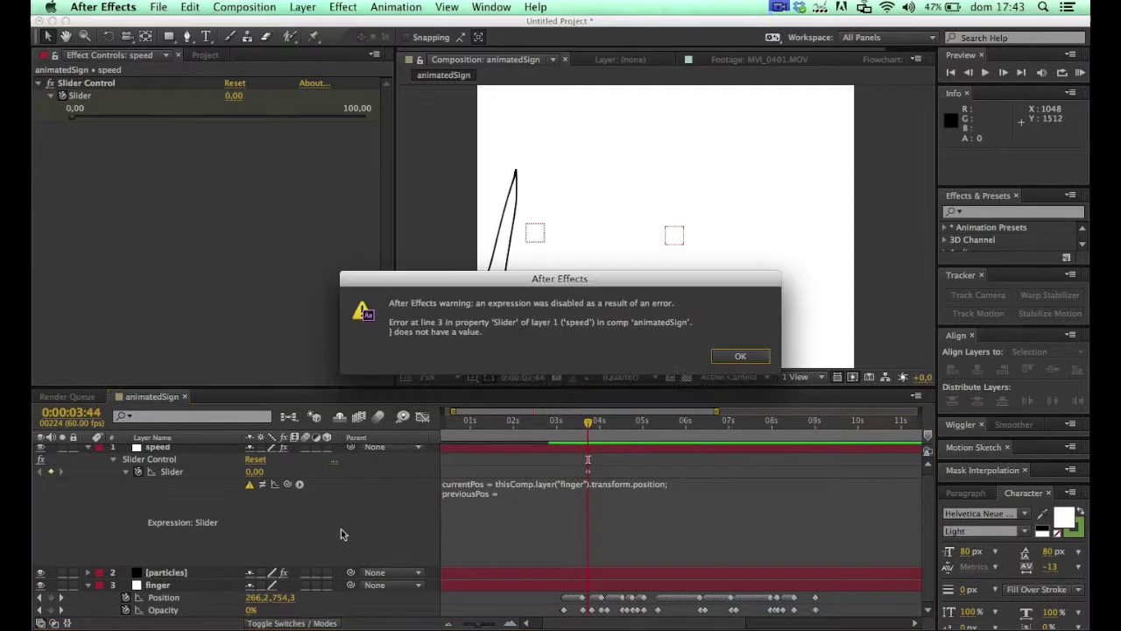
{"action": "left_click", "coordinate": [740, 355]}
{"action": "left_click", "coordinate": [519, 487]}
{"action": "left_click_drag", "start_coordinate": [501, 482], "coordinate": [673, 483]}
{"action": "key", "text": "super+c"}
{"action": "left_click", "coordinate": [637, 500]}
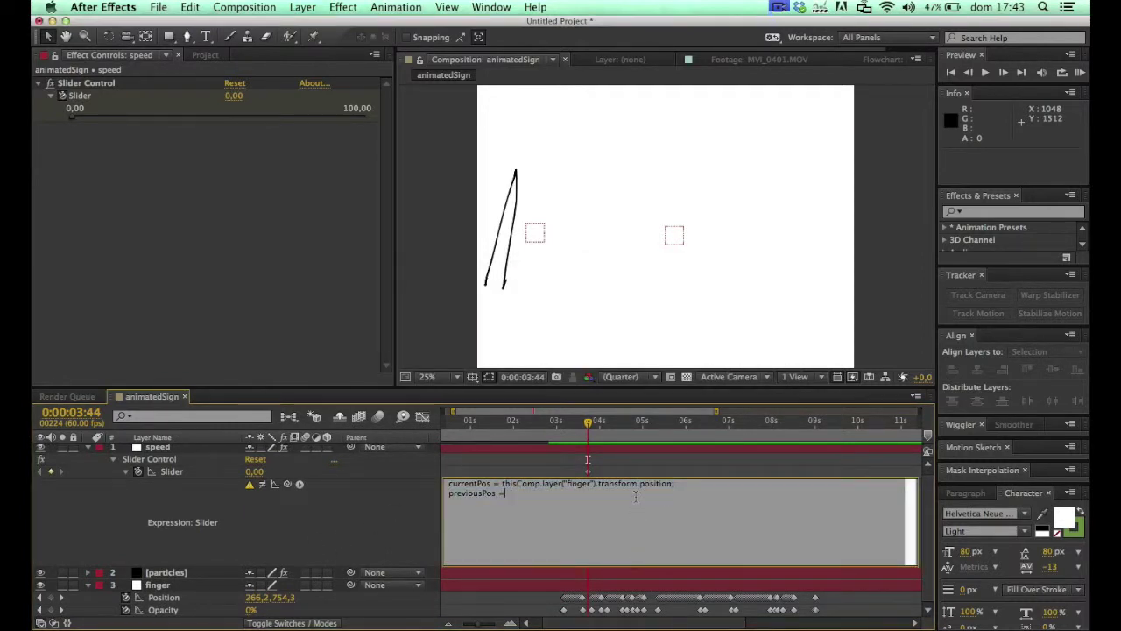
{"action": "key", "text": "super+v"}
{"action": "left_click", "coordinate": [504, 494]}
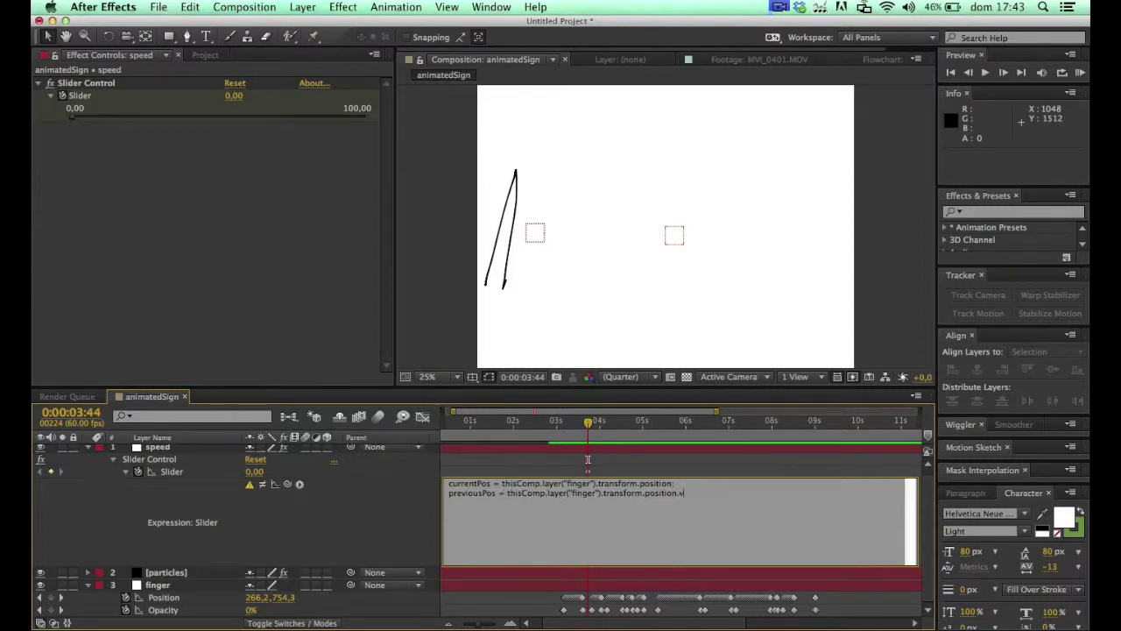
{"action": "type", "text": "alueAtTime (time -1/60);"}
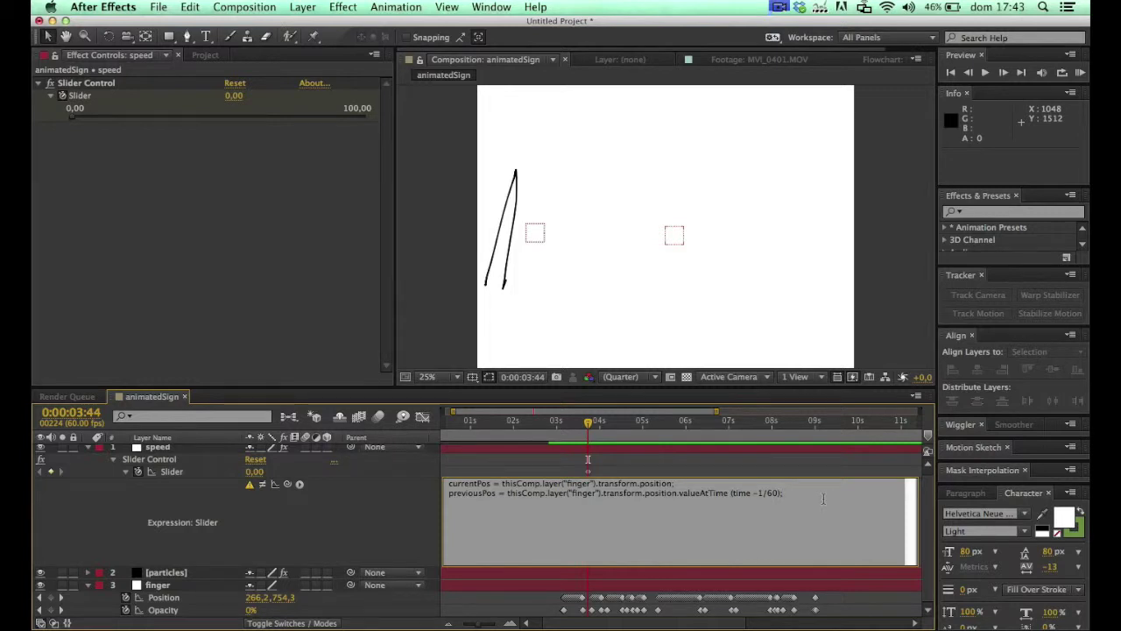
{"action": "left_click_drag", "start_coordinate": [681, 497], "coordinate": [510, 496]}
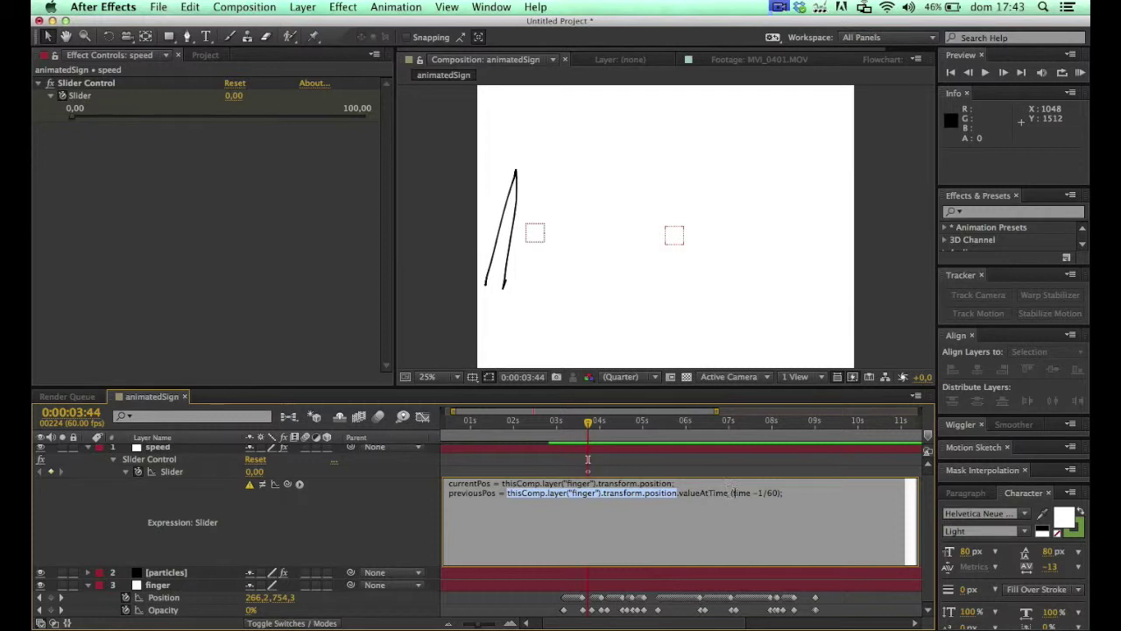
{"action": "double_click", "coordinate": [740, 492]}
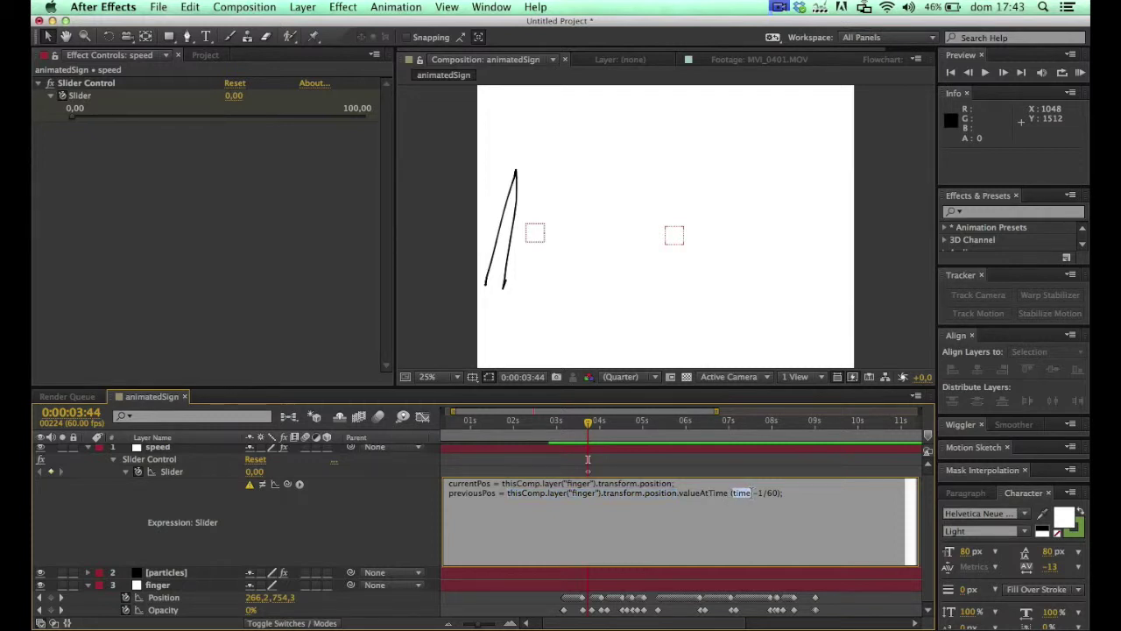
{"action": "left_click_drag", "start_coordinate": [756, 493], "coordinate": [778, 493]}
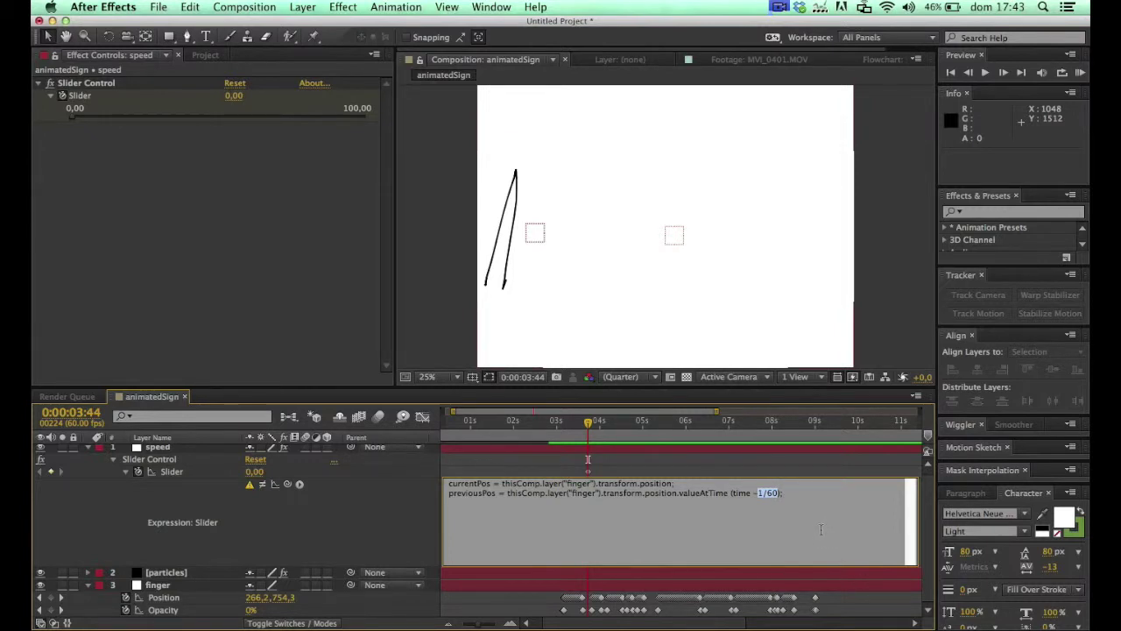
- Add a third line to the Slider expression: deltaX = currentPos [0] - previousPos [0];
{"action": "left_click", "coordinate": [773, 508]}
{"action": "key", "text": "Return"}
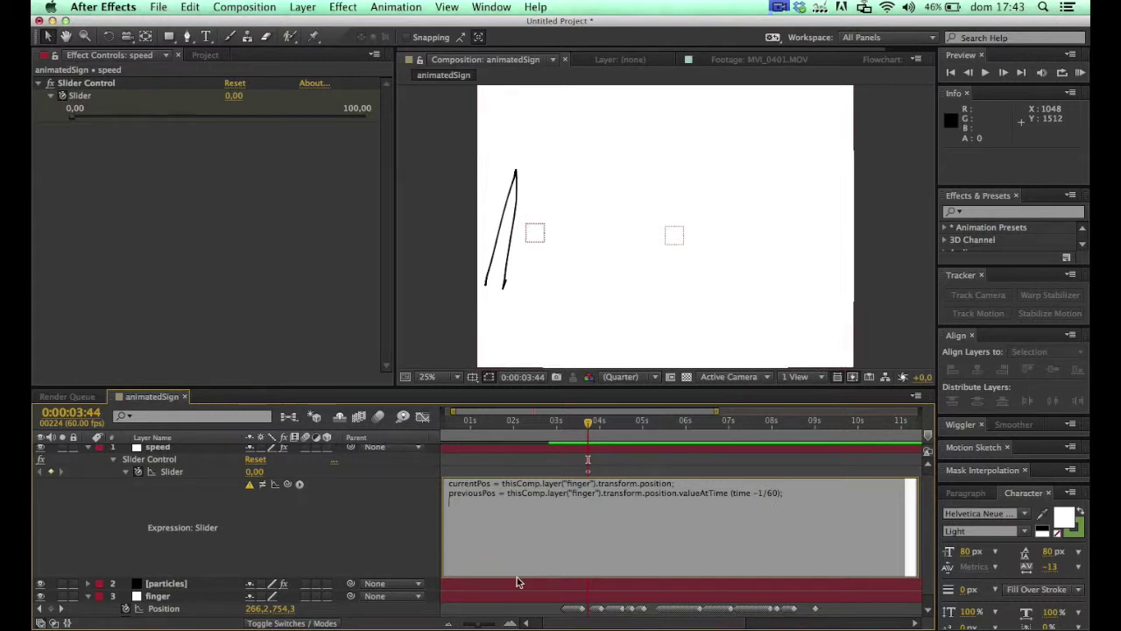
{"action": "left_click_drag", "start_coordinate": [517, 578], "coordinate": [517, 548]}
{"action": "type", "text": "de"}
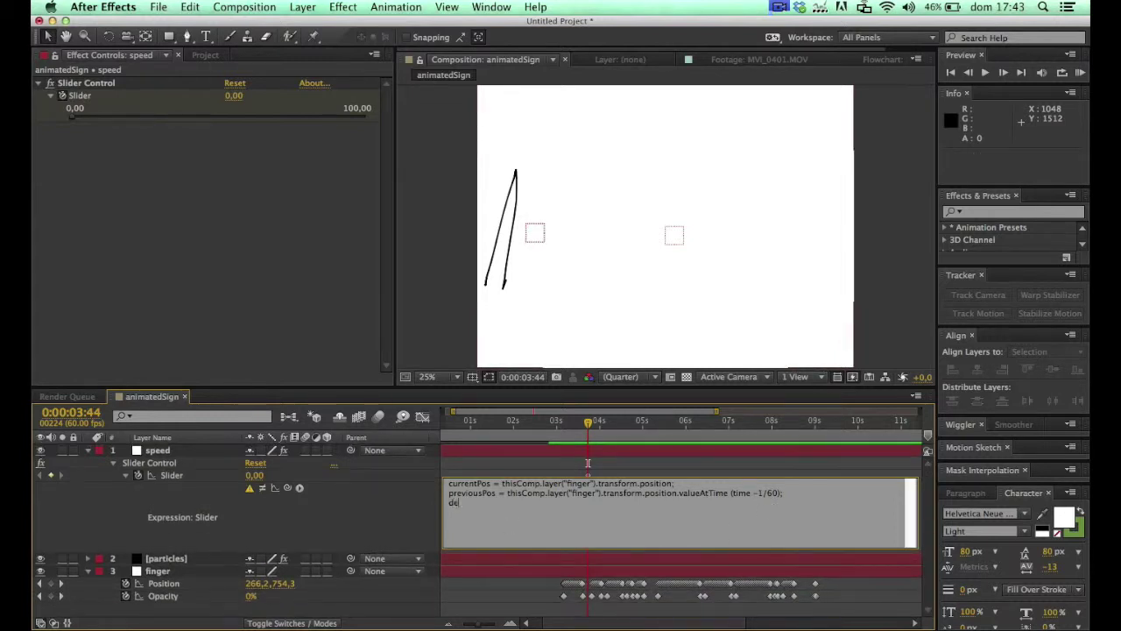
{"action": "type", "text": "ltaX ="}
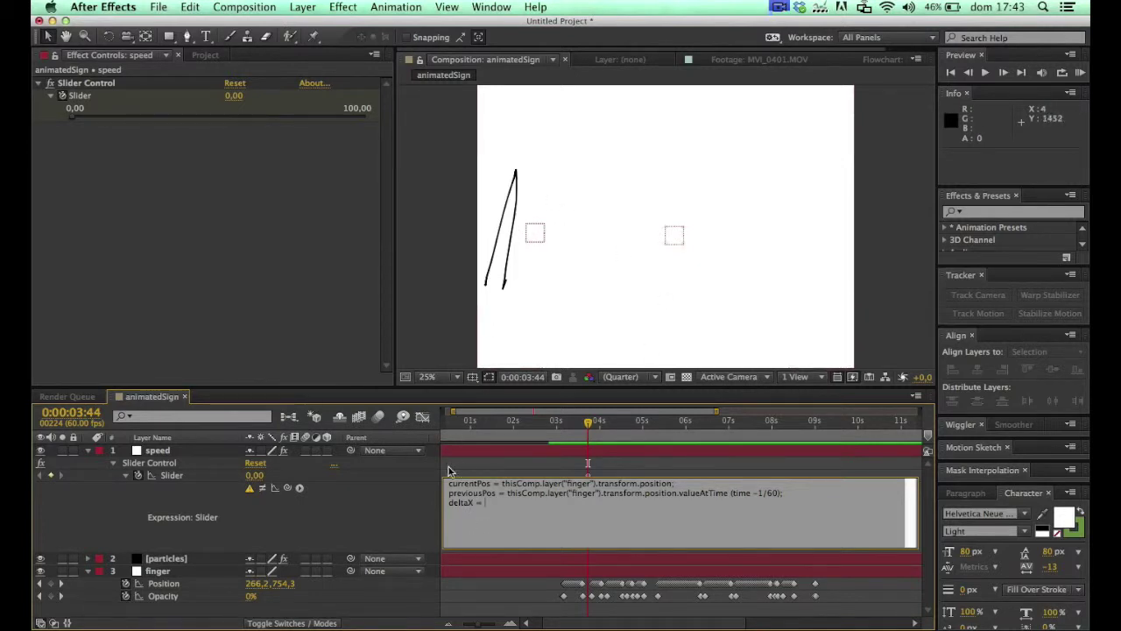
{"action": "double_click", "coordinate": [469, 483]}
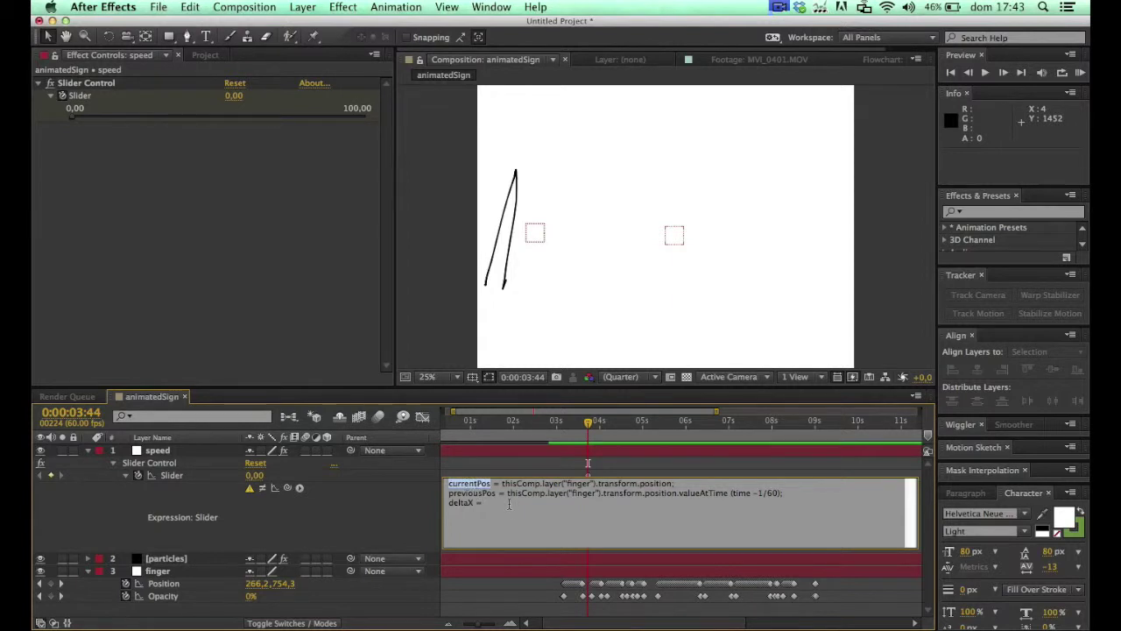
{"action": "left_click", "coordinate": [509, 503]}
{"action": "key", "text": "super+v"}
{"action": "type", "text": "[0]"}
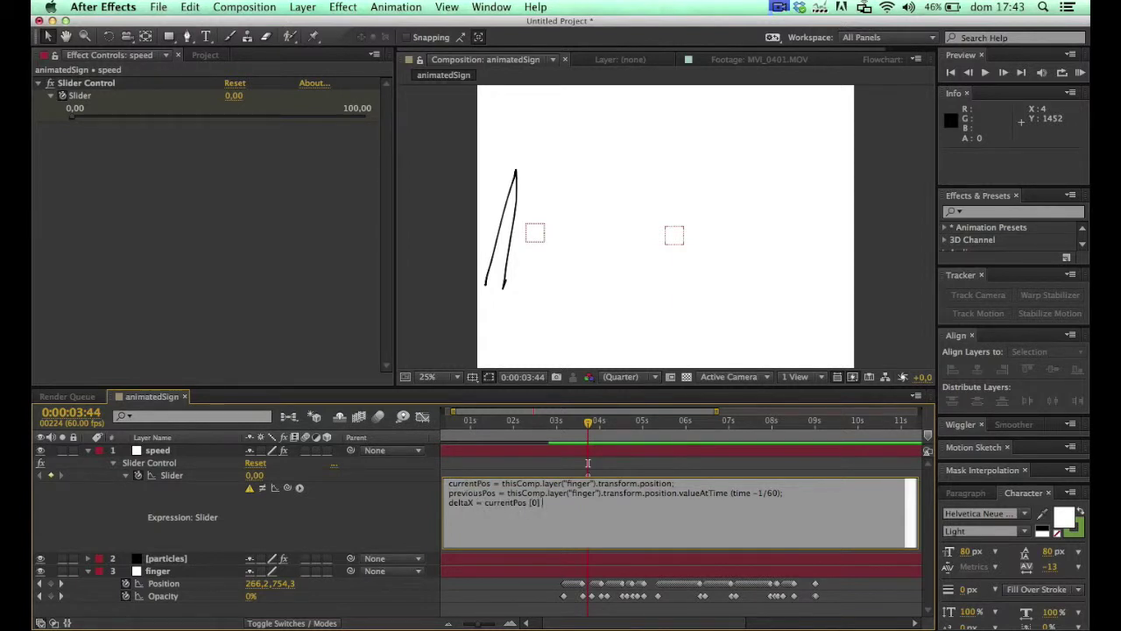
{"action": "type", "text": " -"}
{"action": "double_click", "coordinate": [473, 493]}
{"action": "left_click", "coordinate": [623, 505]}
{"action": "key", "text": "super+v"}
{"action": "type", "text": "[0];"}
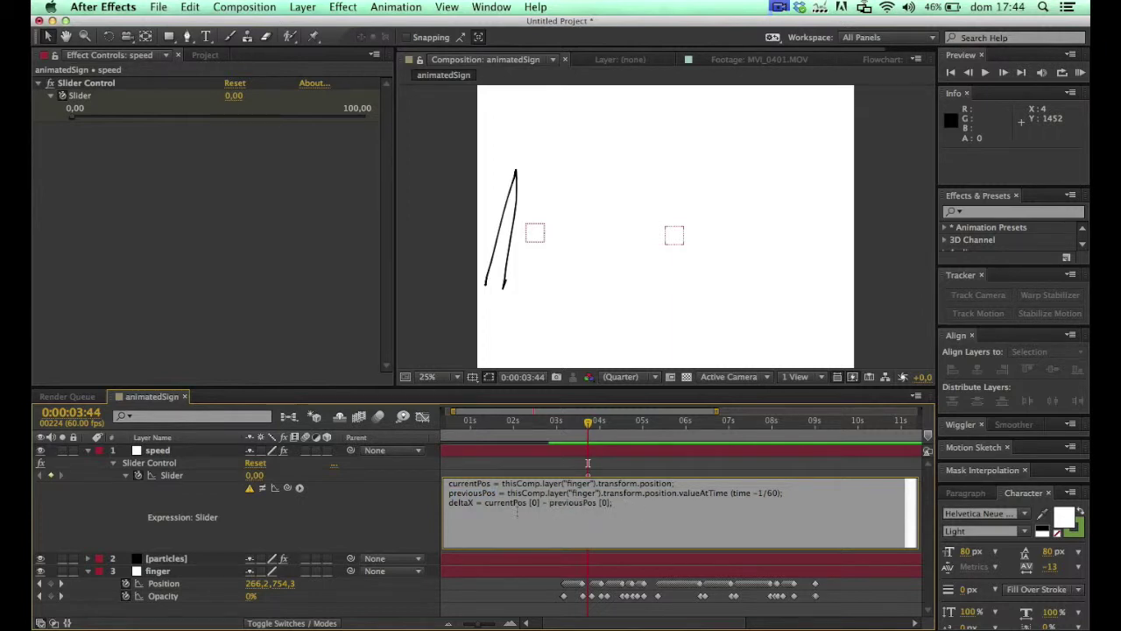
- Duplicate the deltaX line directly beneath itself in the Slider expression
{"action": "key", "text": "shift+Right"}
{"action": "key", "text": "shift+Right"}
{"action": "key", "text": "shift+Right"}
{"action": "left_click_drag", "start_coordinate": [620, 517], "coordinate": [420, 508]}
{"action": "key", "text": "ctrl+c"}
{"action": "left_click", "coordinate": [596, 514]}
{"action": "key", "text": "Return"}
{"action": "key", "text": "ctrl+v"}
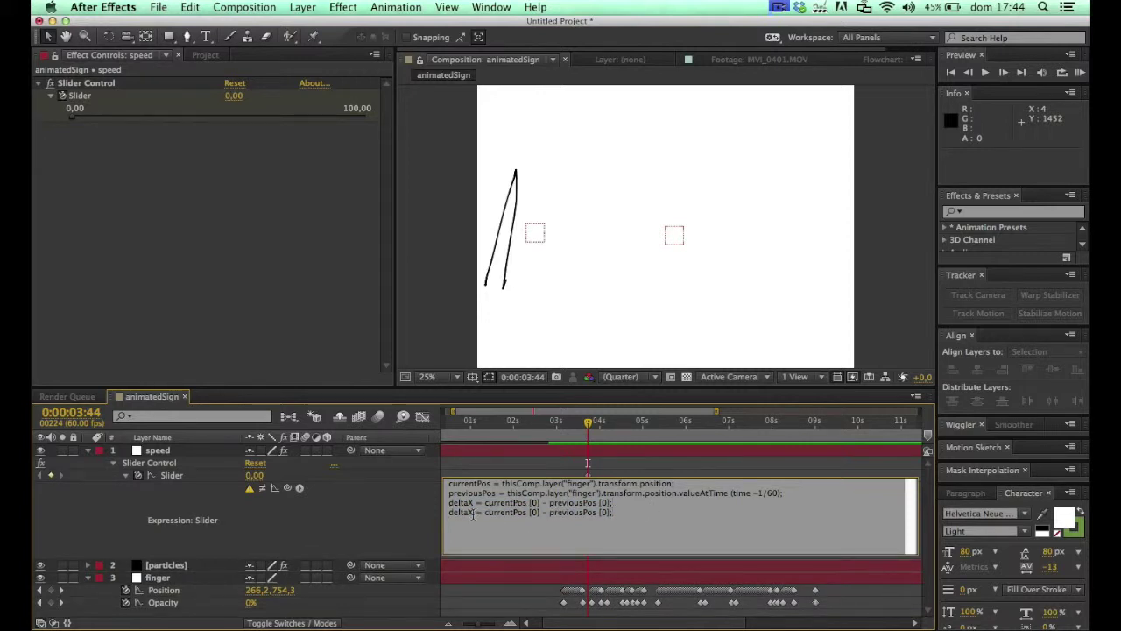
- Change the duplicated line to deltaY = currentPos [1] - previousPos [1];
{"action": "left_click", "coordinate": [473, 514]}
{"action": "key", "text": "BackSpace"}
{"action": "type", "text": "Y"}
{"action": "double_click", "coordinate": [534, 512]}
{"action": "type", "text": "1"}
{"action": "double_click", "coordinate": [605, 512]}
{"action": "type", "text": "1"}
- Start a new line below deltaY in the Slider expression with delta = Math.sqrt (deltaX * deltaX +
{"action": "key", "text": "Return"}
{"action": "key", "text": "Return"}
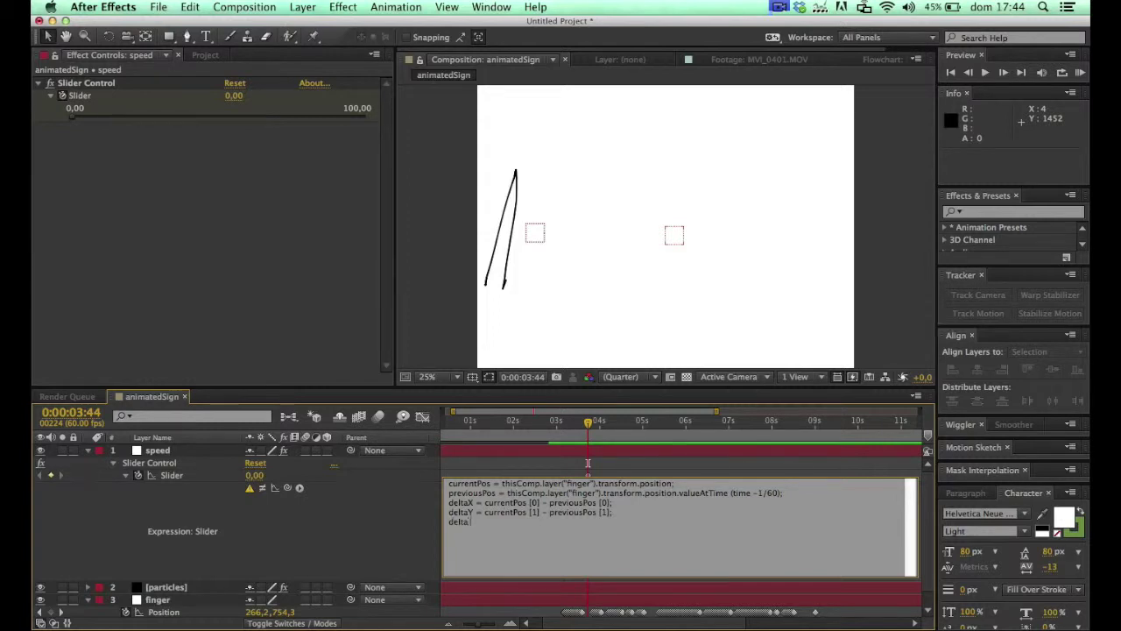
{"action": "type", "text": "delta = Math.sqrt ("}
{"action": "double_click", "coordinate": [460, 504]}
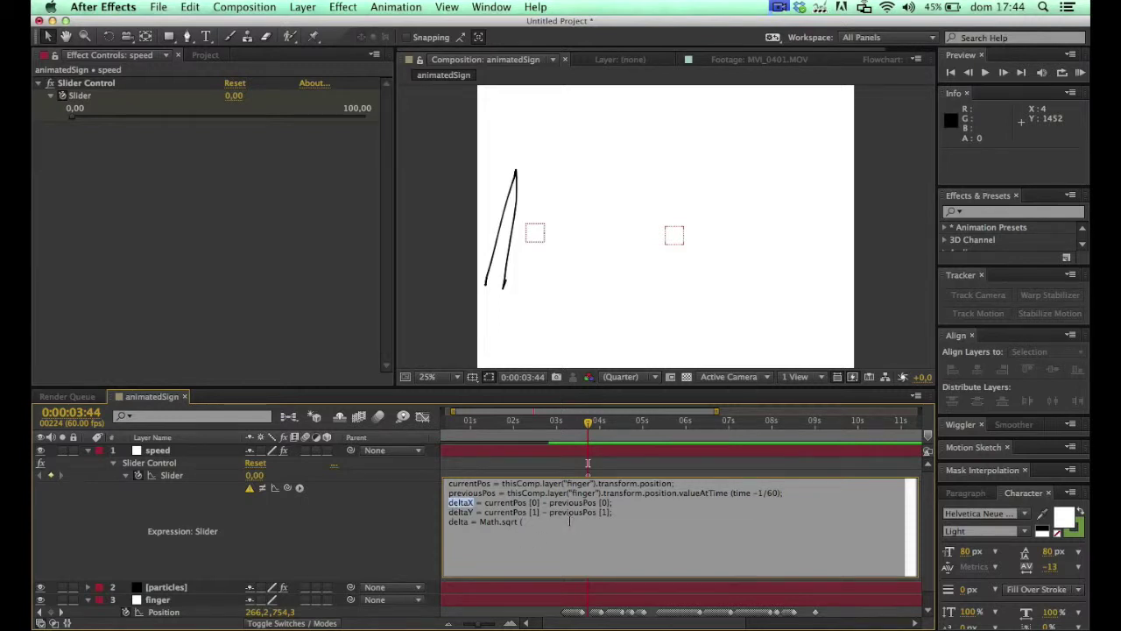
{"action": "key", "text": "super+c"}
{"action": "key", "text": "Down"}
{"action": "key", "text": "Down"}
{"action": "key", "text": "End"}
{"action": "key", "text": "super+v"}
{"action": "type", "text": "*"}
{"action": "key", "text": "super+v"}
{"action": "type", "text": "+"}
- Complete the square root with deltaY * deltaY) and apply the Slider expression
{"action": "key", "text": "Up"}
{"action": "key", "text": "Home"}
{"action": "key", "text": "shift+alt+Right"}
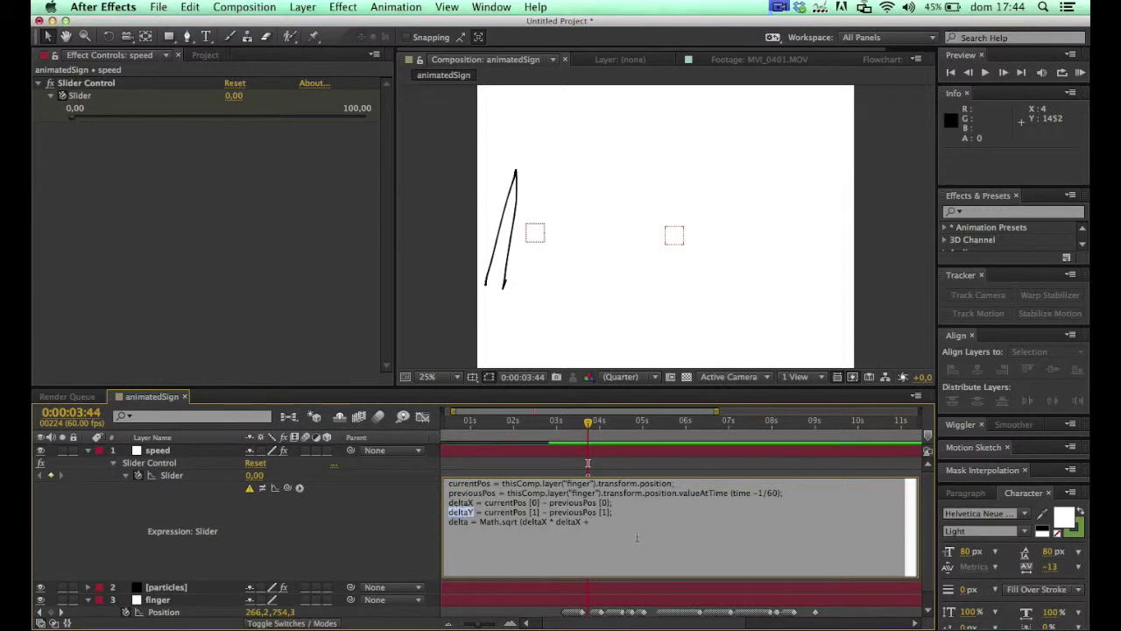
{"action": "key", "text": "super+c"}
{"action": "key", "text": "Down"}
{"action": "key", "text": "End"}
{"action": "key", "text": "super+v"}
{"action": "type", "text": "*"}
{"action": "key", "text": "super+v"}
{"action": "left_click", "coordinate": [352, 508]}
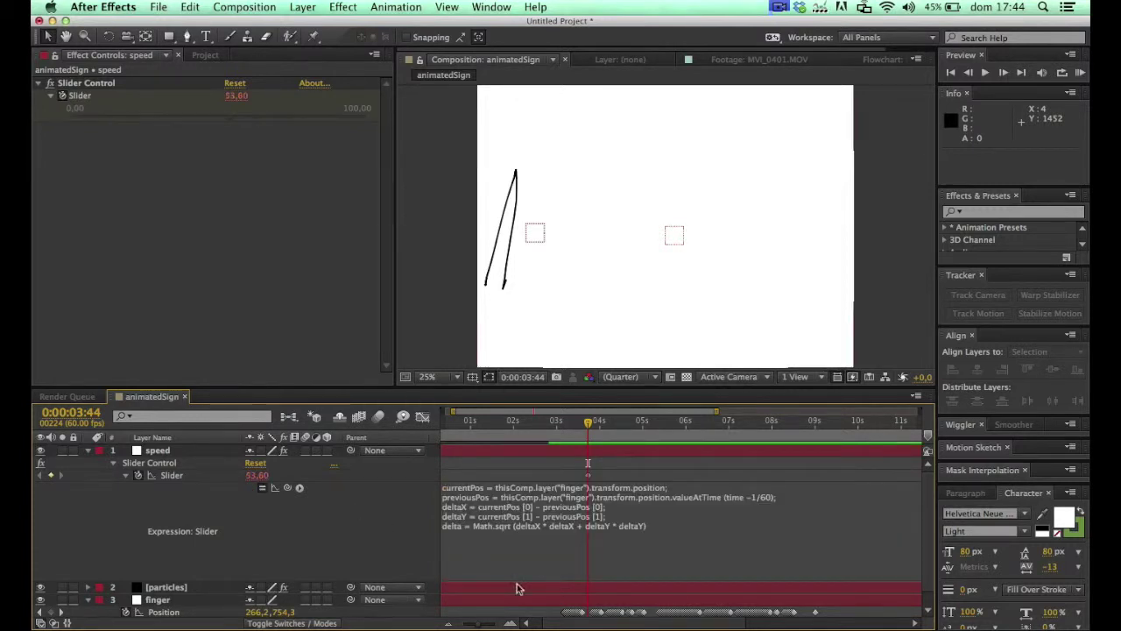
- Preview the animation briefly, extend the visible time range to the start, and size the expression area to show all its lines
{"action": "left_click_drag", "start_coordinate": [517, 579], "coordinate": [519, 565]}
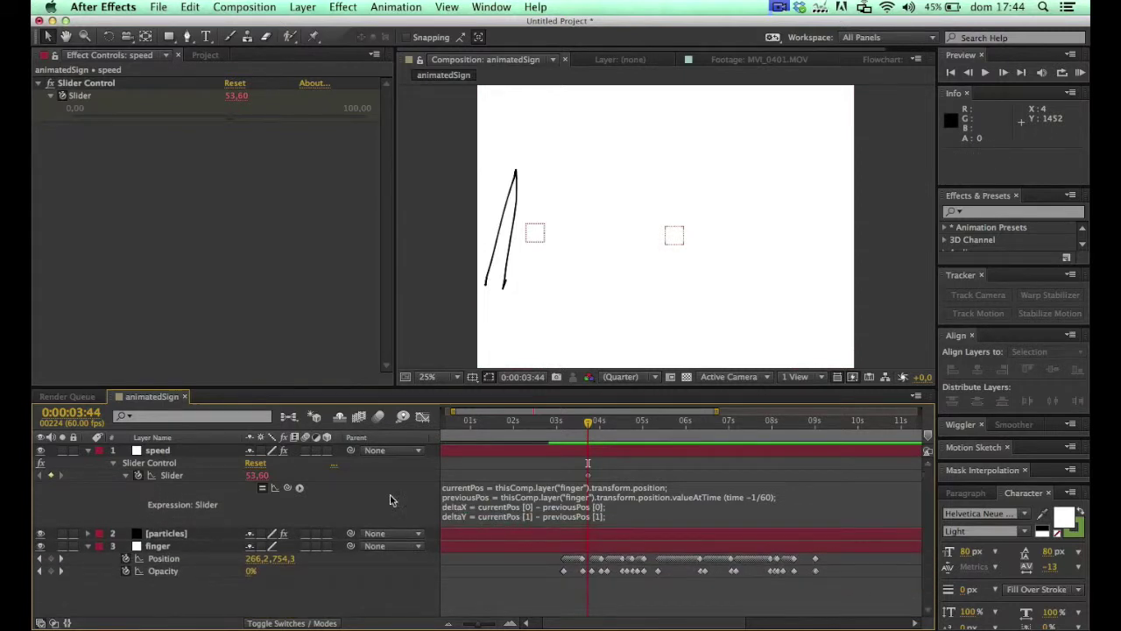
{"action": "left_click", "coordinate": [172, 478]}
{"action": "key", "text": "space"}
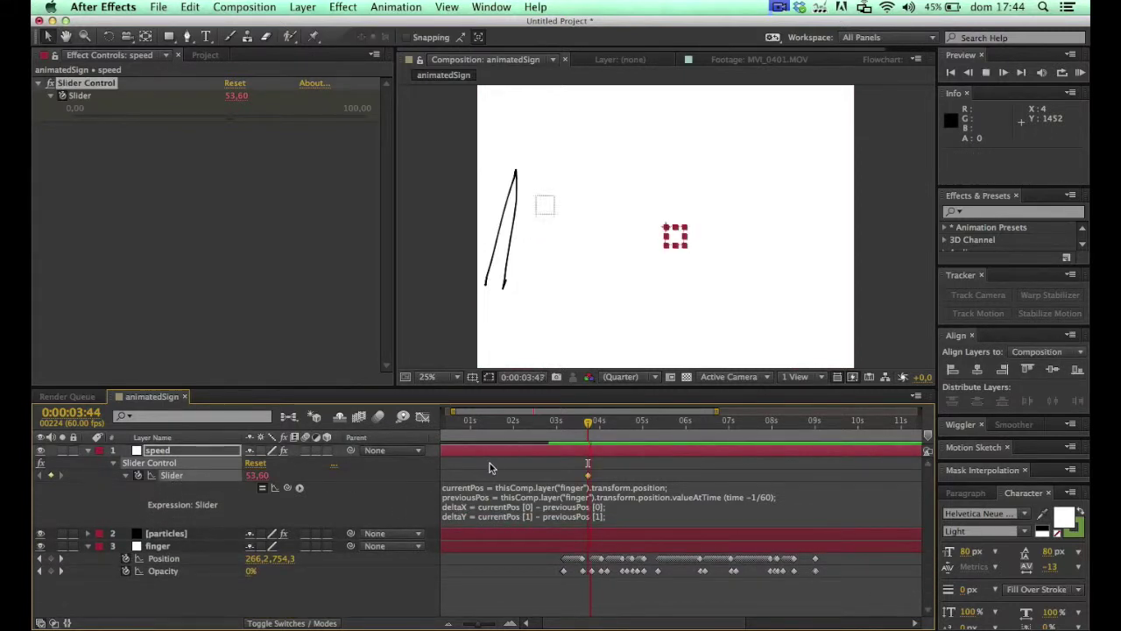
{"action": "key", "text": "space"}
{"action": "left_click_drag", "start_coordinate": [603, 434], "coordinate": [570, 430]}
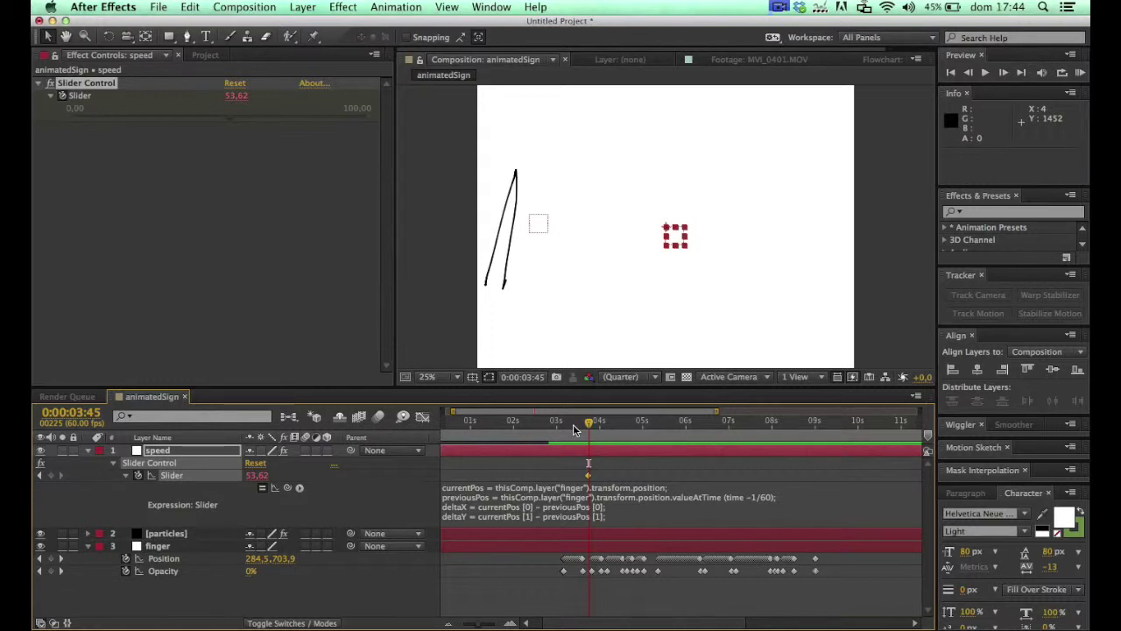
{"action": "left_click_drag", "start_coordinate": [453, 411], "coordinate": [447, 410]}
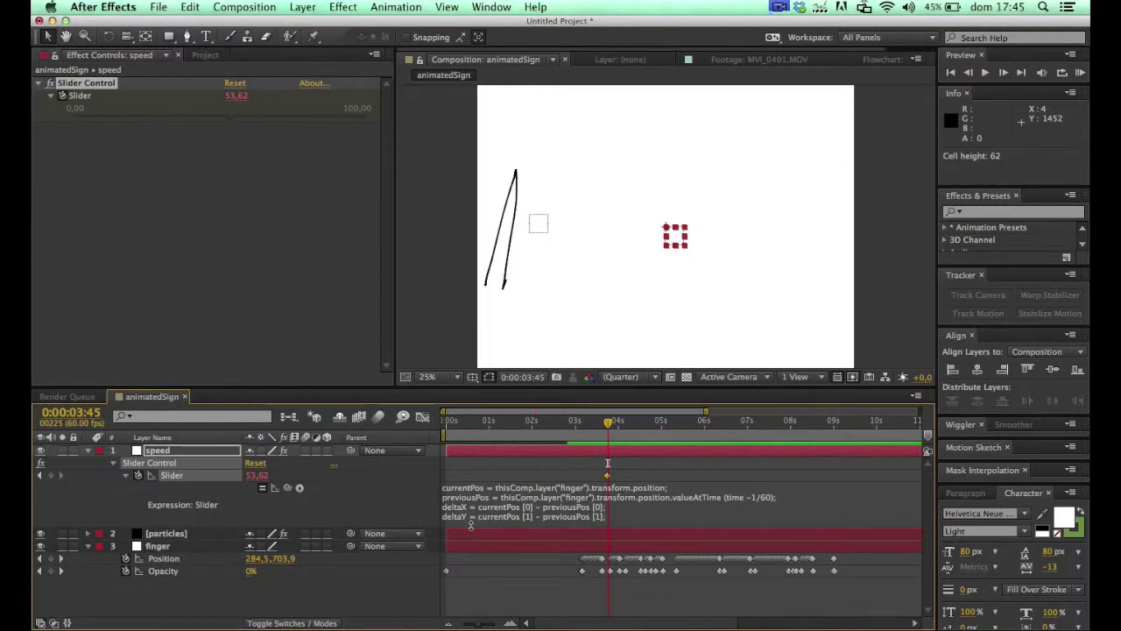
{"action": "left_click_drag", "start_coordinate": [470, 524], "coordinate": [470, 539]}
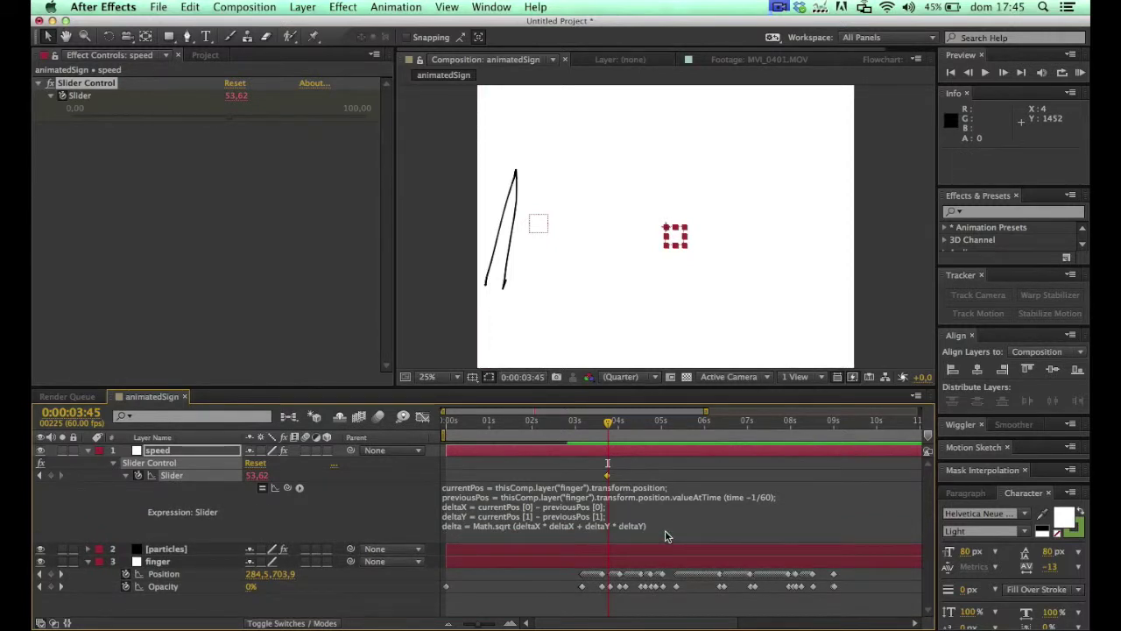
- Rename the speed layer's Slider Control effect to speedValue
{"action": "left_click", "coordinate": [374, 522]}
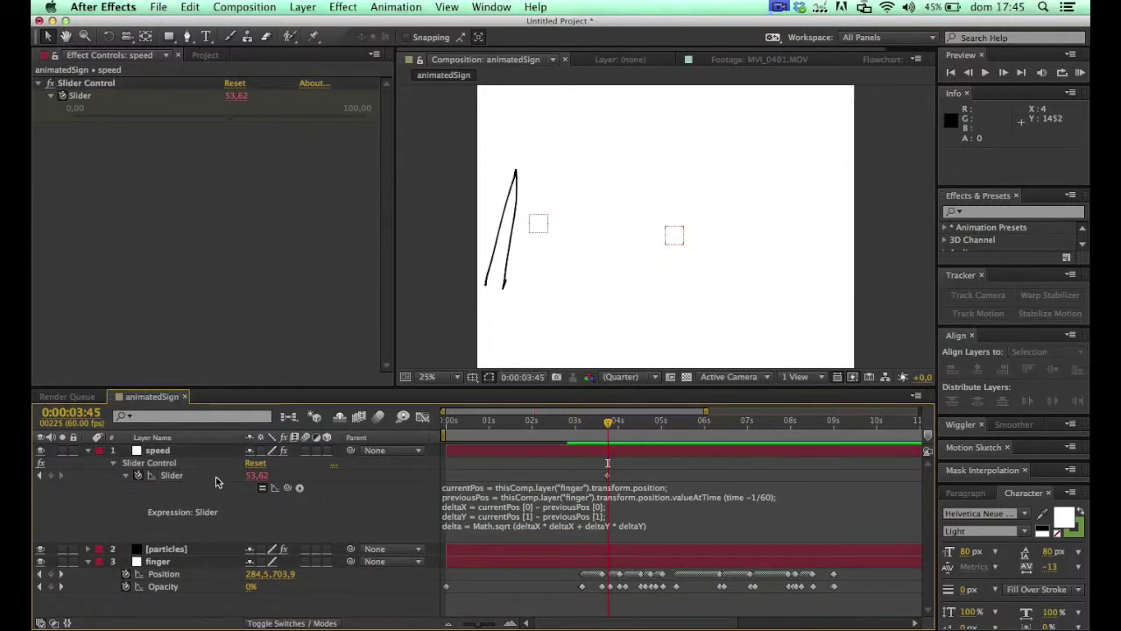
{"action": "left_click", "coordinate": [167, 473]}
{"action": "left_click", "coordinate": [84, 83]}
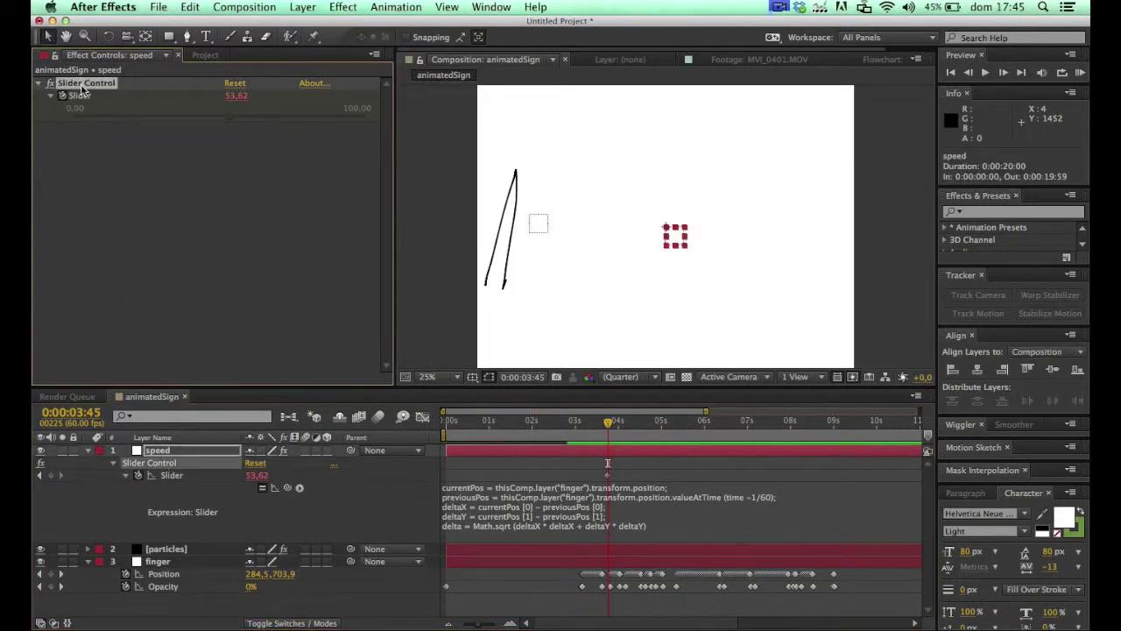
{"action": "key", "text": "Return"}
{"action": "type", "text": "speed"}
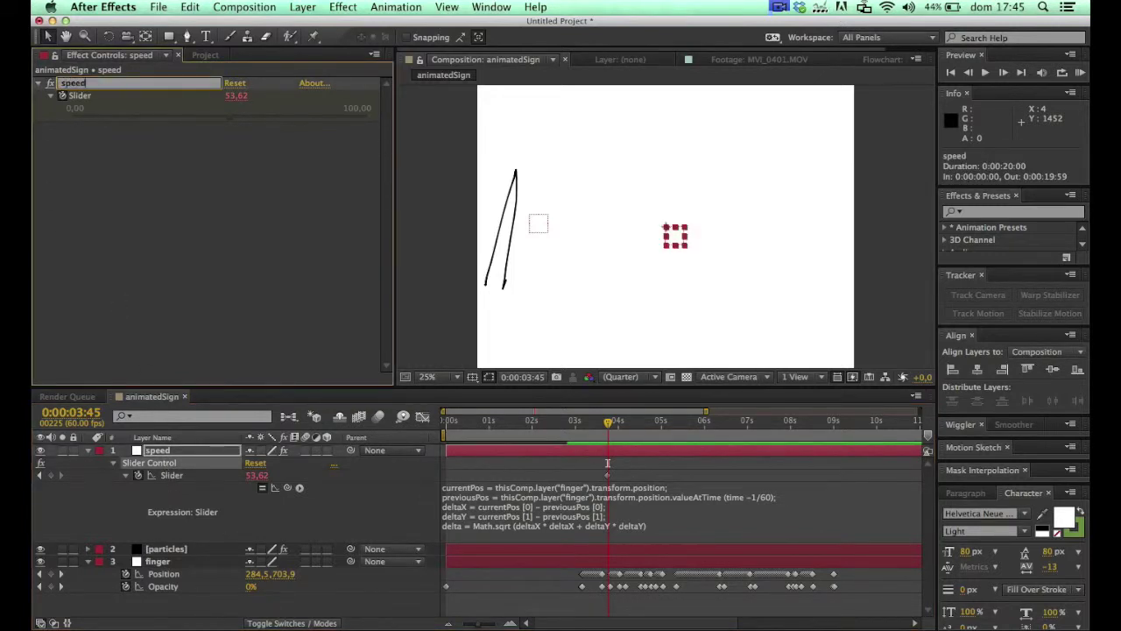
{"action": "type", "text": "VAlue"}
{"action": "key", "text": "BackSpace"}
{"action": "type", "text": "alue"}
{"action": "left_click", "coordinate": [387, 524]}
- Enable an expression on the particles layer's Particular Size and keyframe that property at 0:00:03:45
{"action": "left_click", "coordinate": [89, 451]}
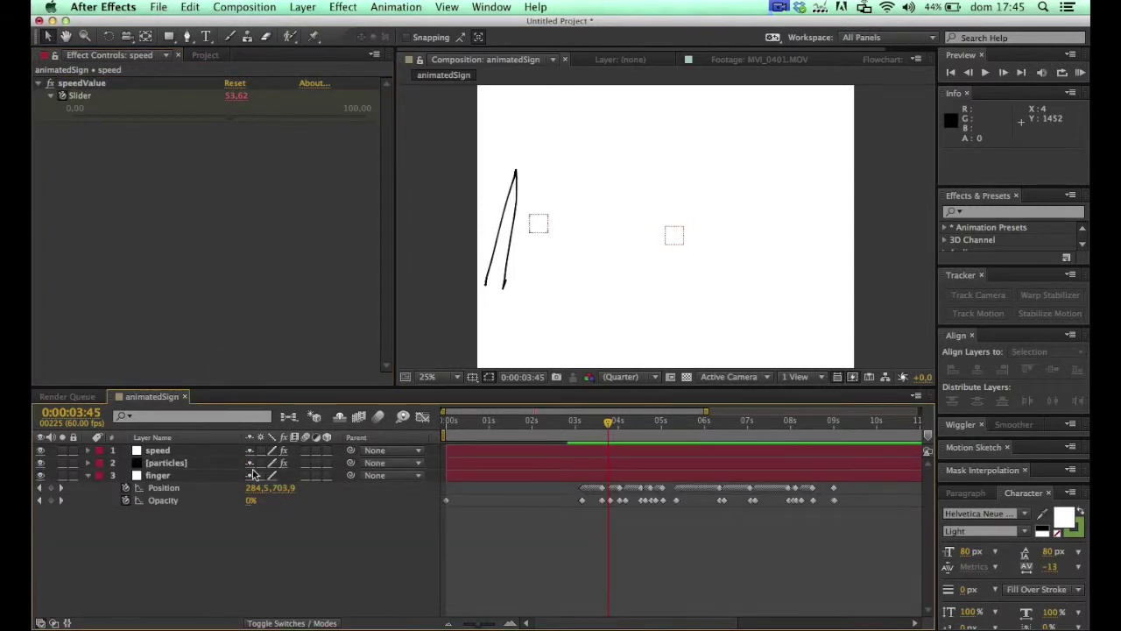
{"action": "left_click", "coordinate": [165, 461]}
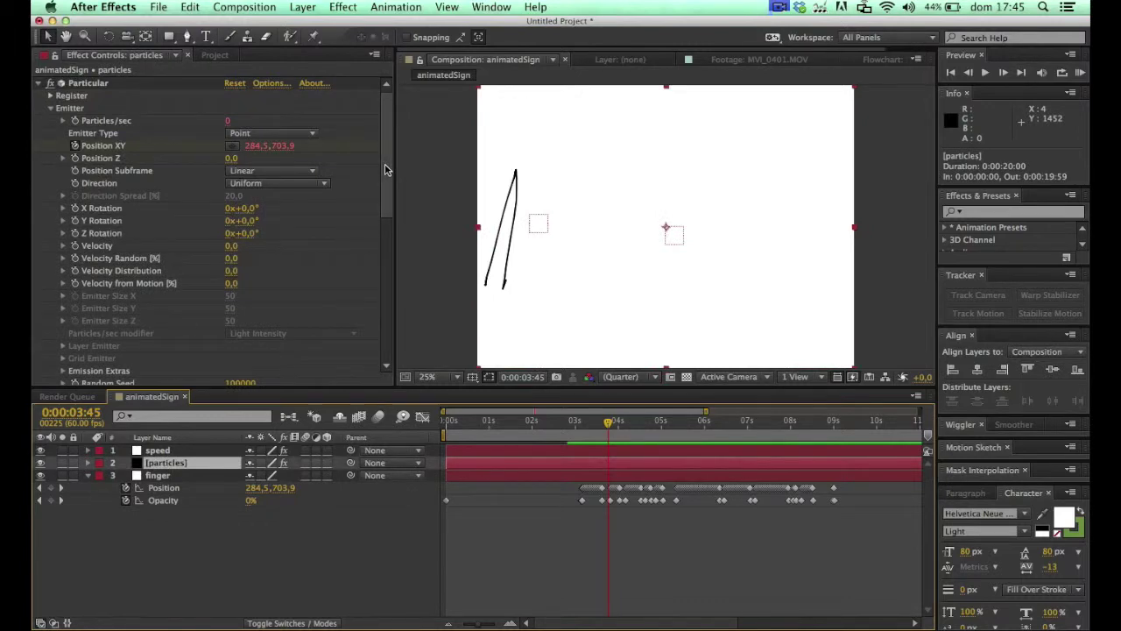
{"action": "left_click_drag", "start_coordinate": [384, 203], "coordinate": [382, 324]}
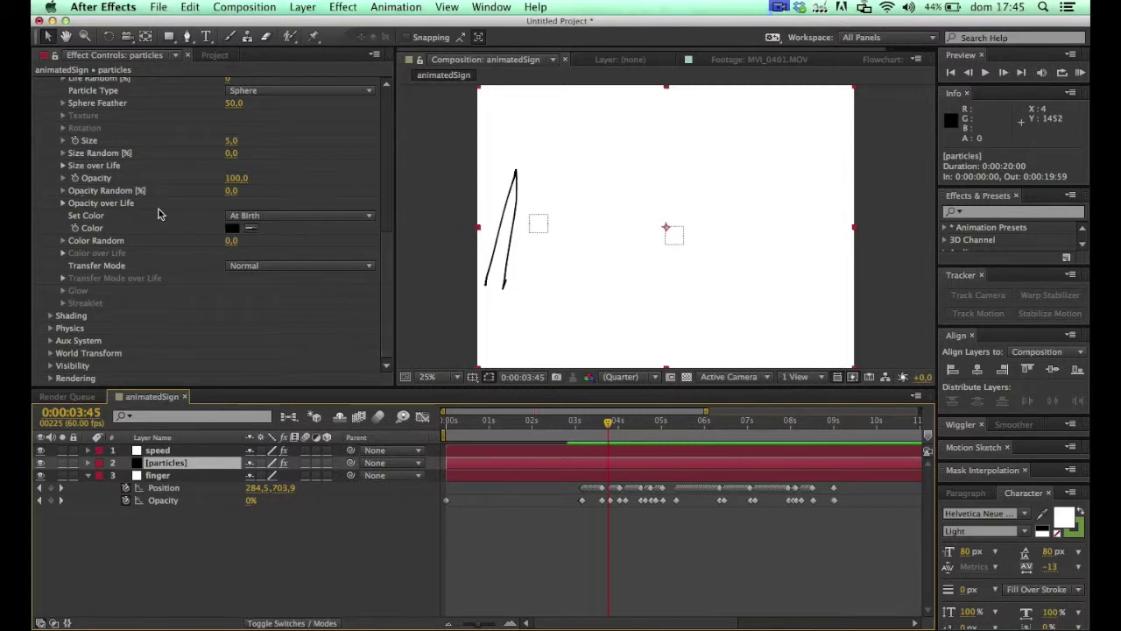
{"action": "left_click", "coordinate": [75, 141], "text": "alt"}
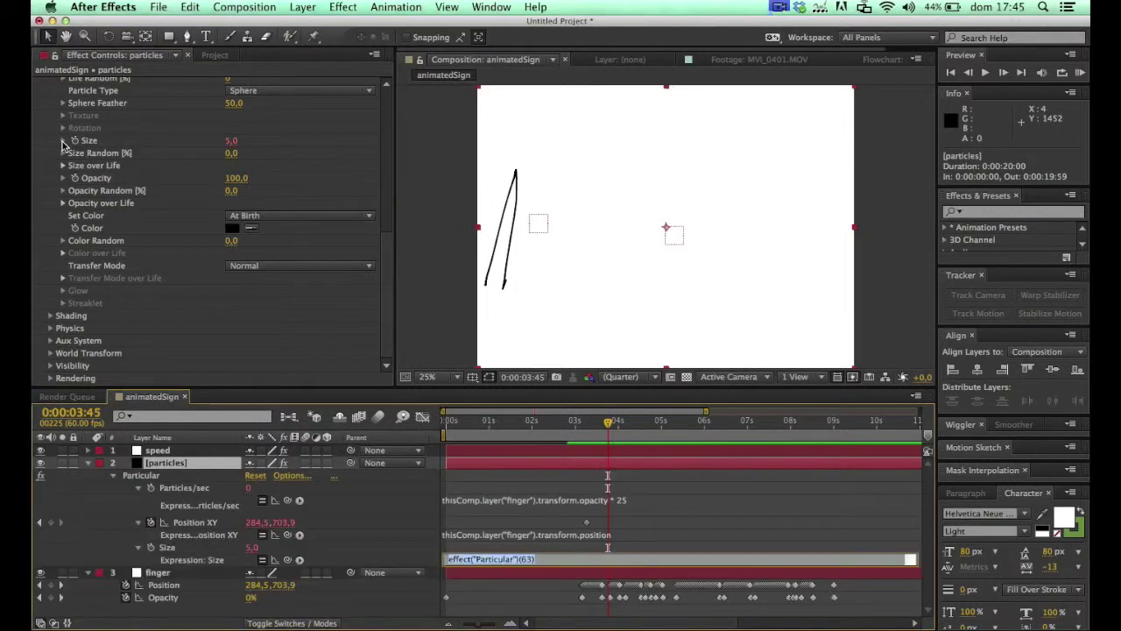
{"action": "left_click", "coordinate": [63, 141]}
{"action": "left_click", "coordinate": [88, 142]}
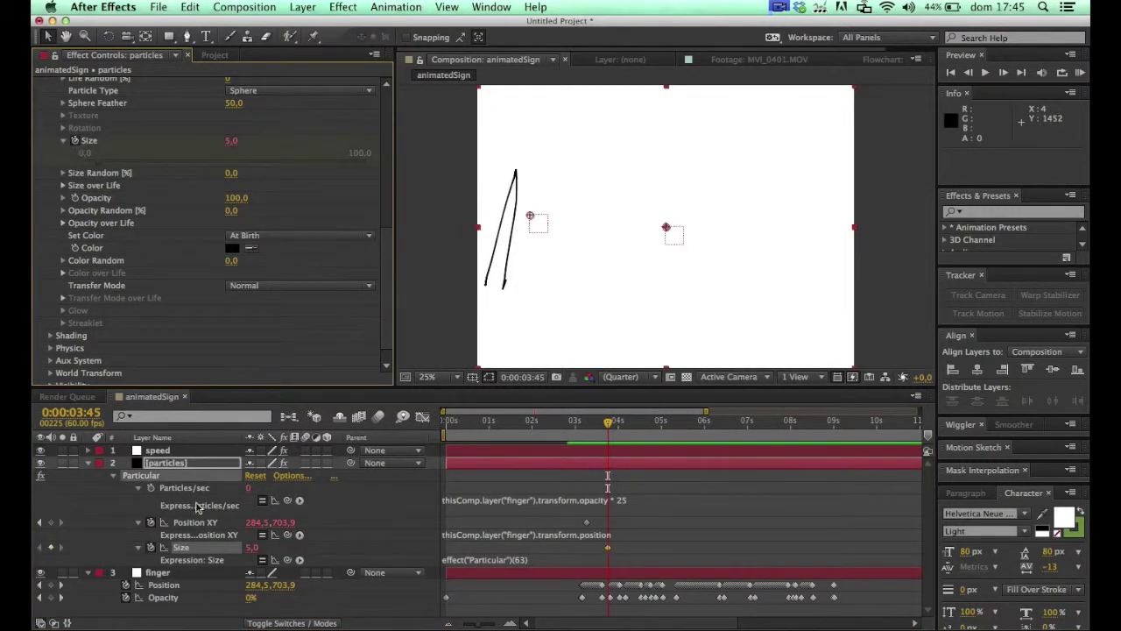
- Reveal the particles layer's Size expression and the speed layer's speedValue Slider together in an enlarged timeline
{"action": "left_click", "coordinate": [173, 464]}
{"action": "key", "text": "u"}
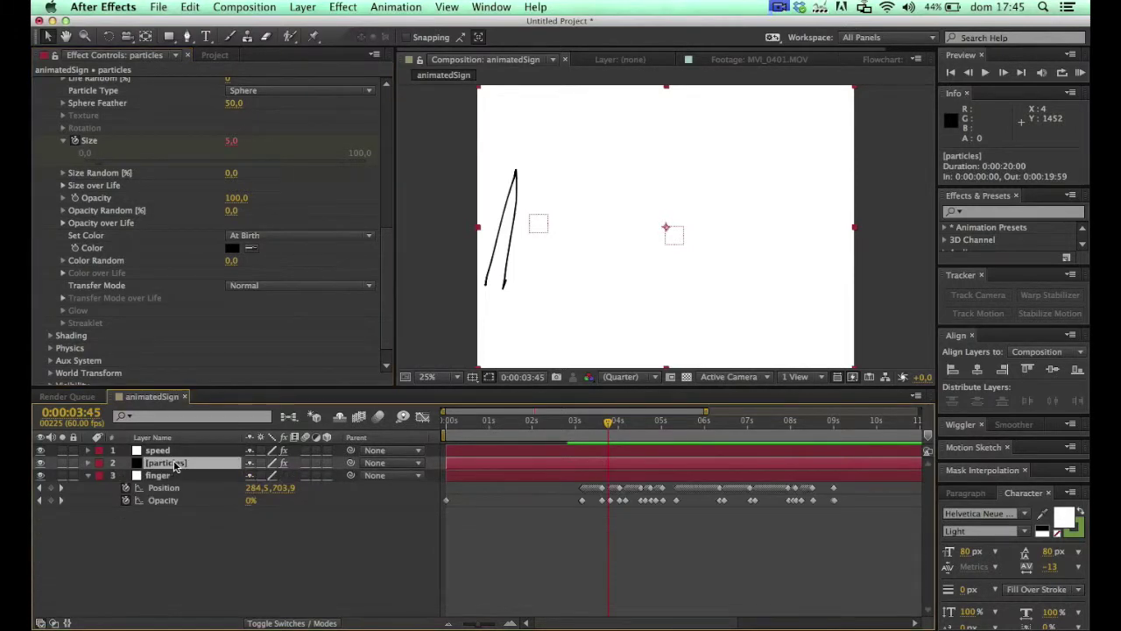
{"action": "key", "text": "u"}
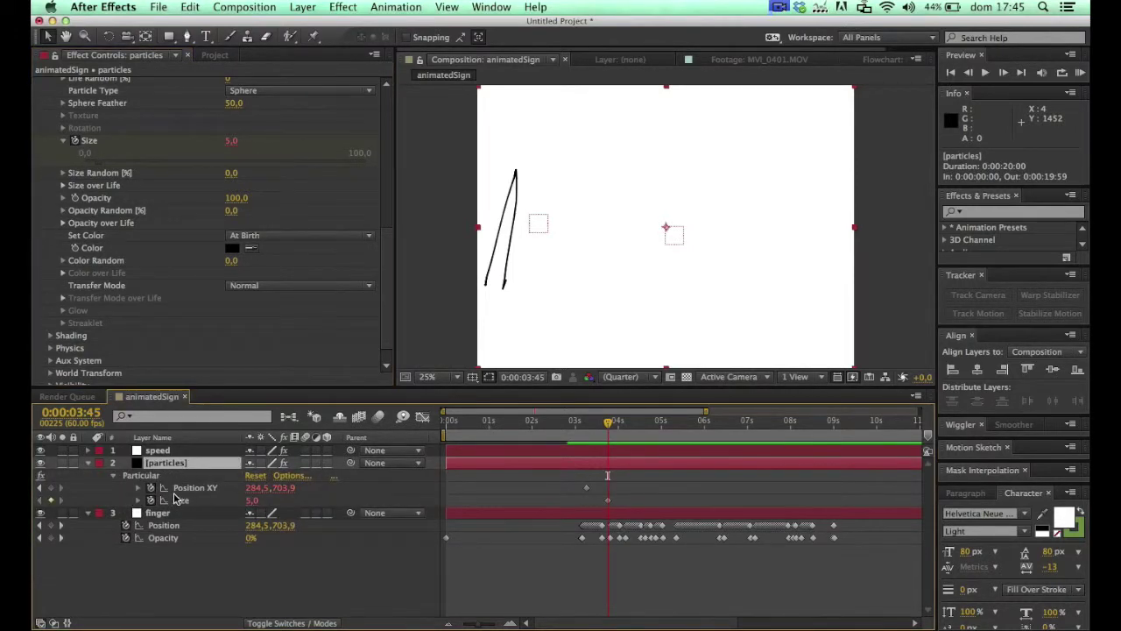
{"action": "left_click", "coordinate": [138, 500]}
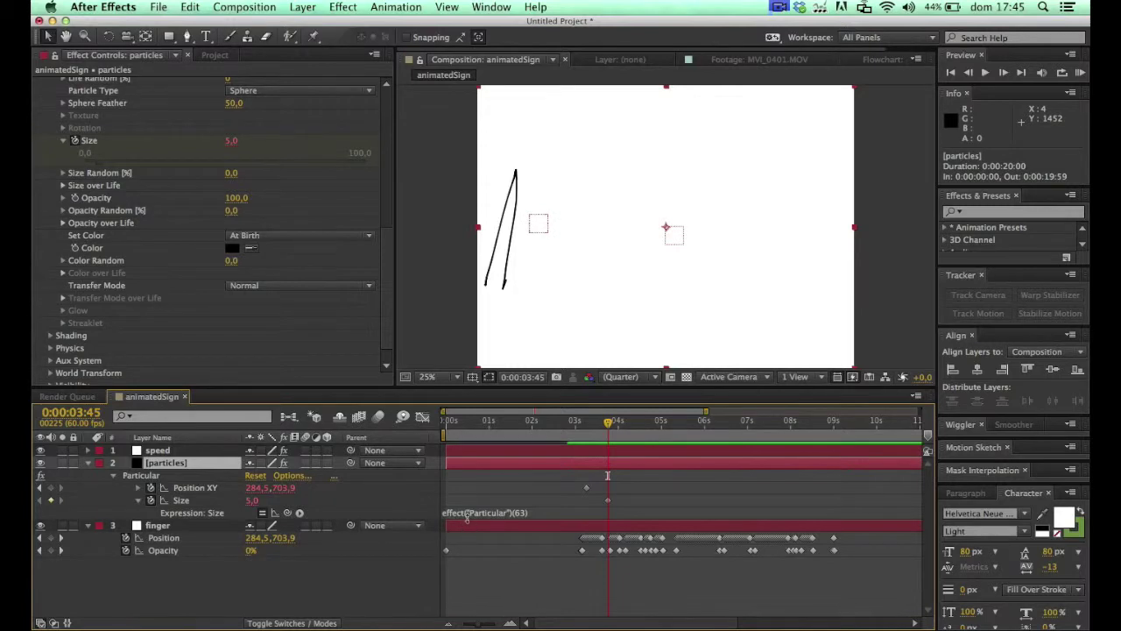
{"action": "left_click", "coordinate": [87, 450]}
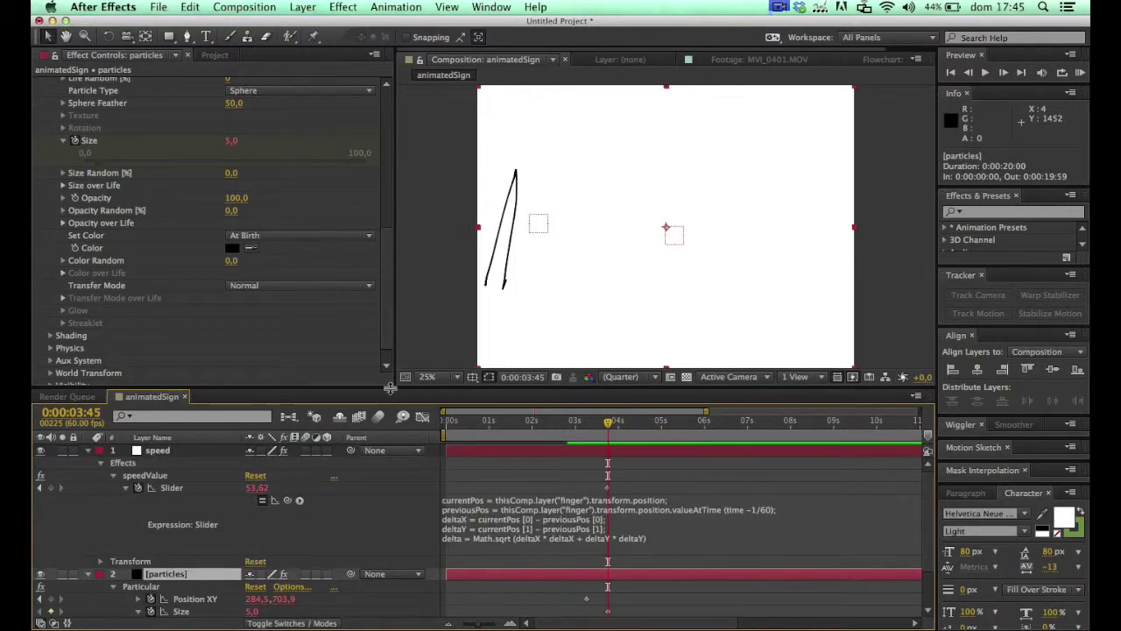
{"action": "left_click_drag", "start_coordinate": [389, 388], "coordinate": [389, 330]}
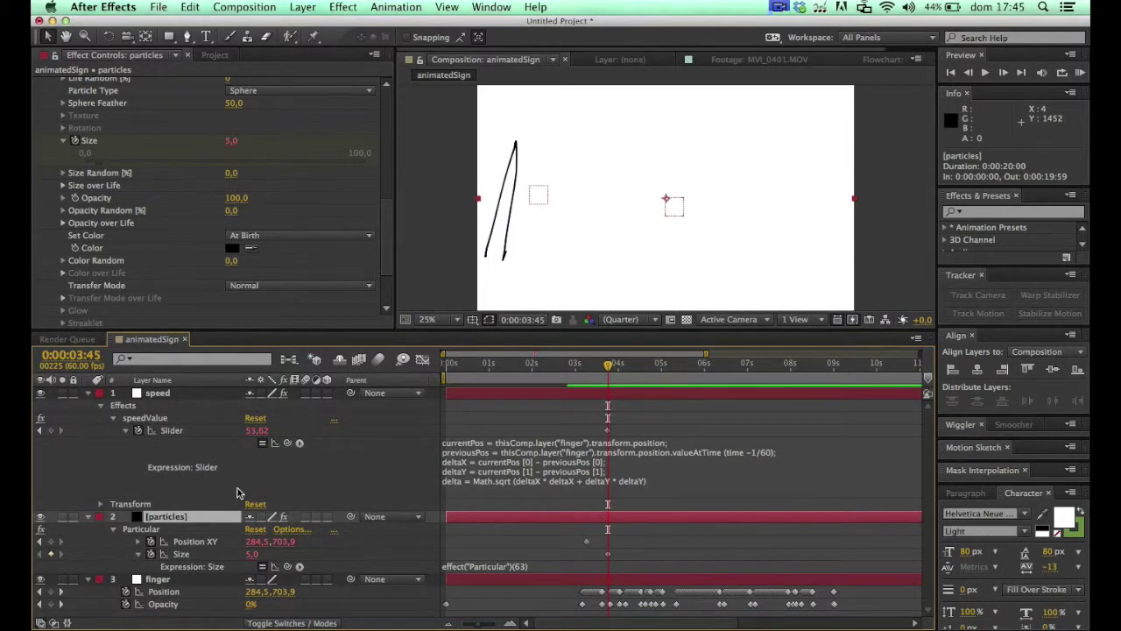
- Set the Size expression to k = 0.1; followed by thisComp.layer("speed").effect("speedValue")("Slider") * k;
{"action": "left_click_drag", "start_coordinate": [287, 567], "coordinate": [162, 435]}
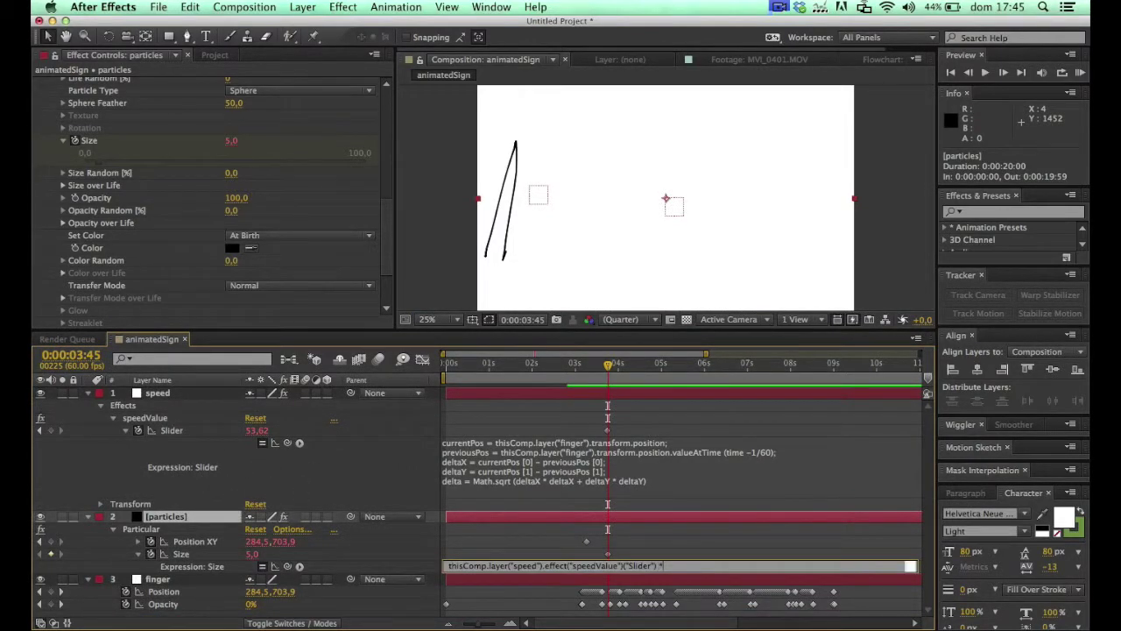
{"action": "key", "text": "super+a"}
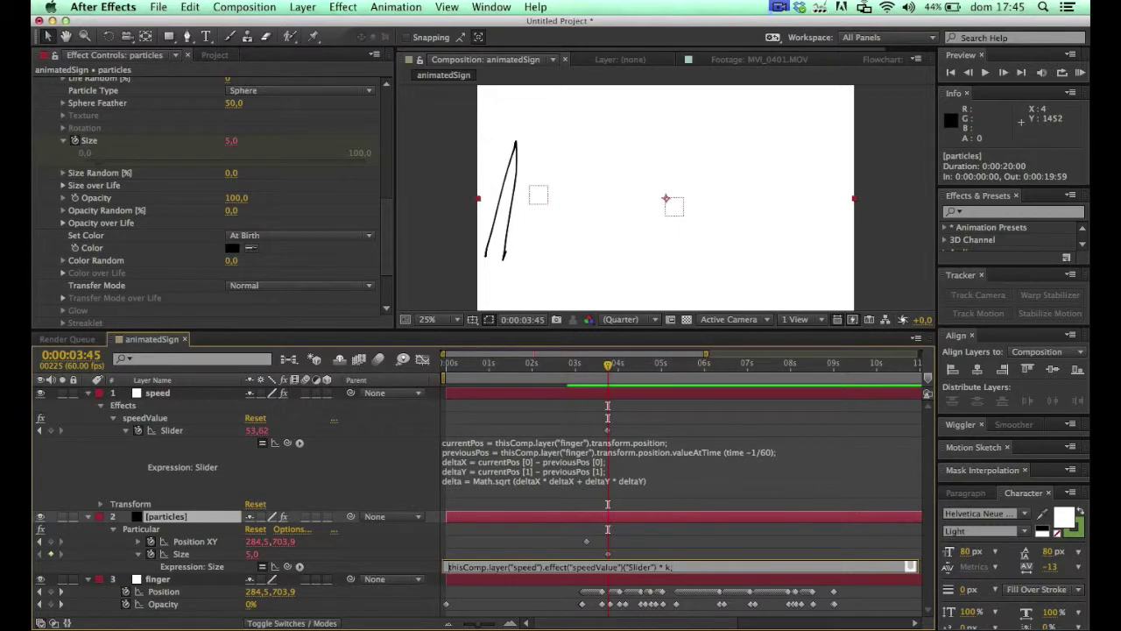
{"action": "key", "text": "BackSpace"}
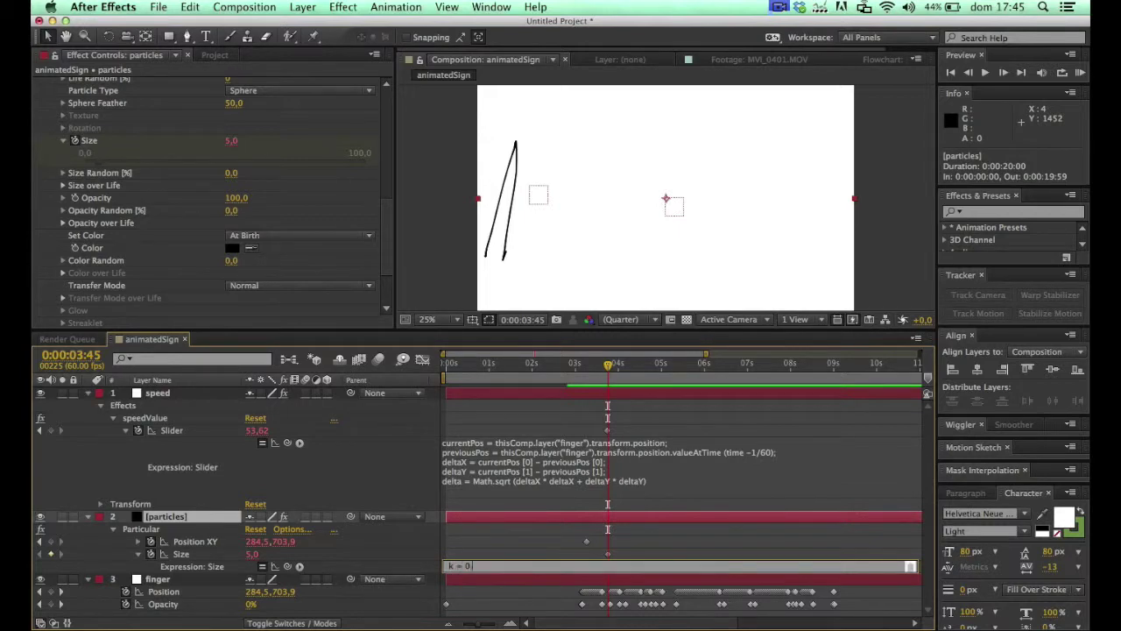
{"action": "left_click", "coordinate": [416, 544]}
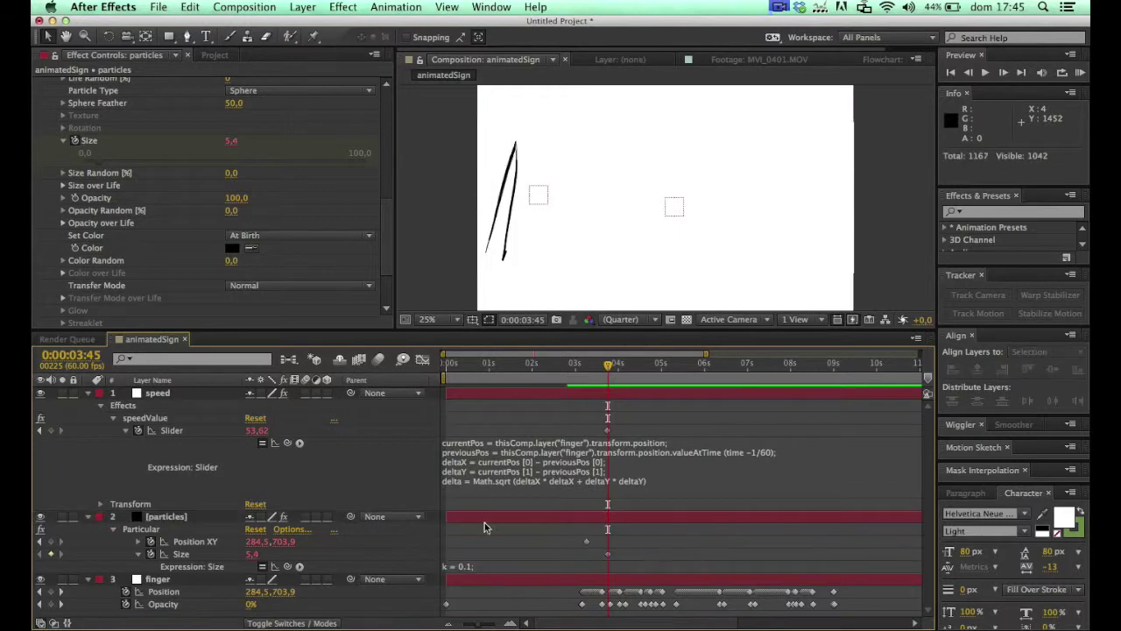
- Play the signature animation from 0:00:03:13 to check the speed-driven stroke thickness
{"action": "left_click", "coordinate": [584, 368]}
{"action": "key", "text": "space"}
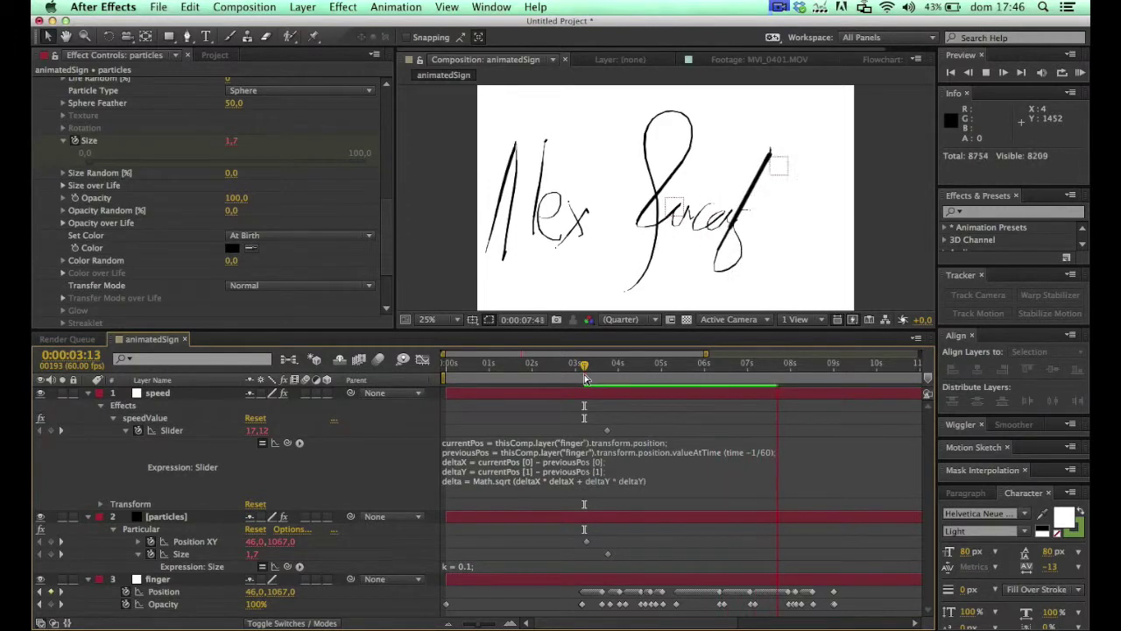
{"action": "key", "text": "space"}
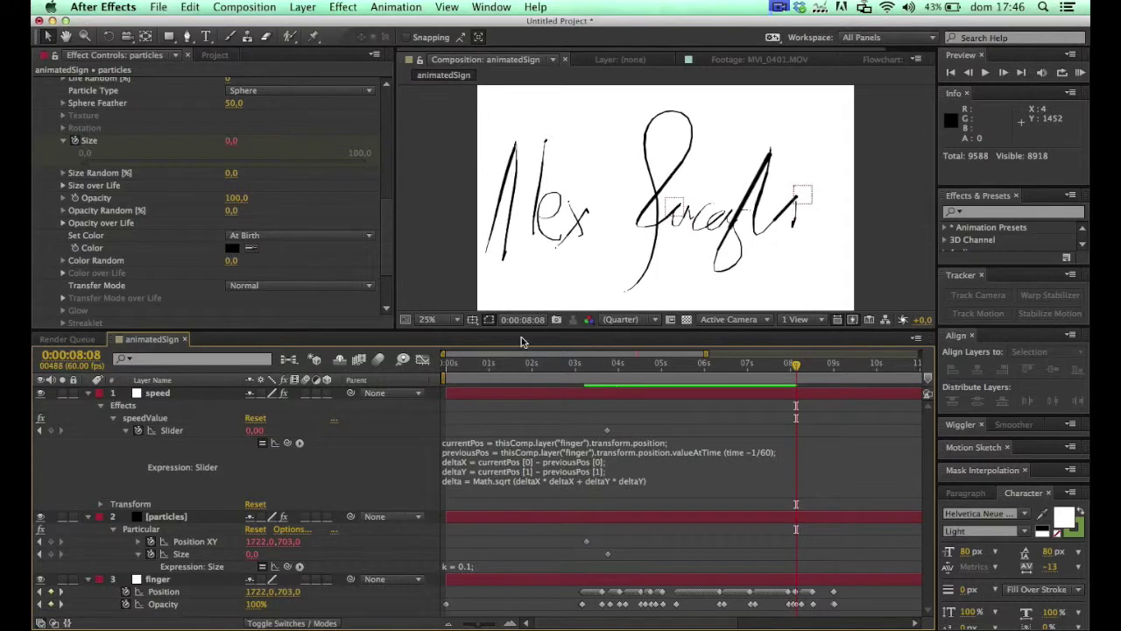
- Collapse the speed layer and change the Size expression's second line to k * 1 / thisComp.layer("speed").effect("speedValue")("Slider");
{"action": "left_click", "coordinate": [87, 392]}
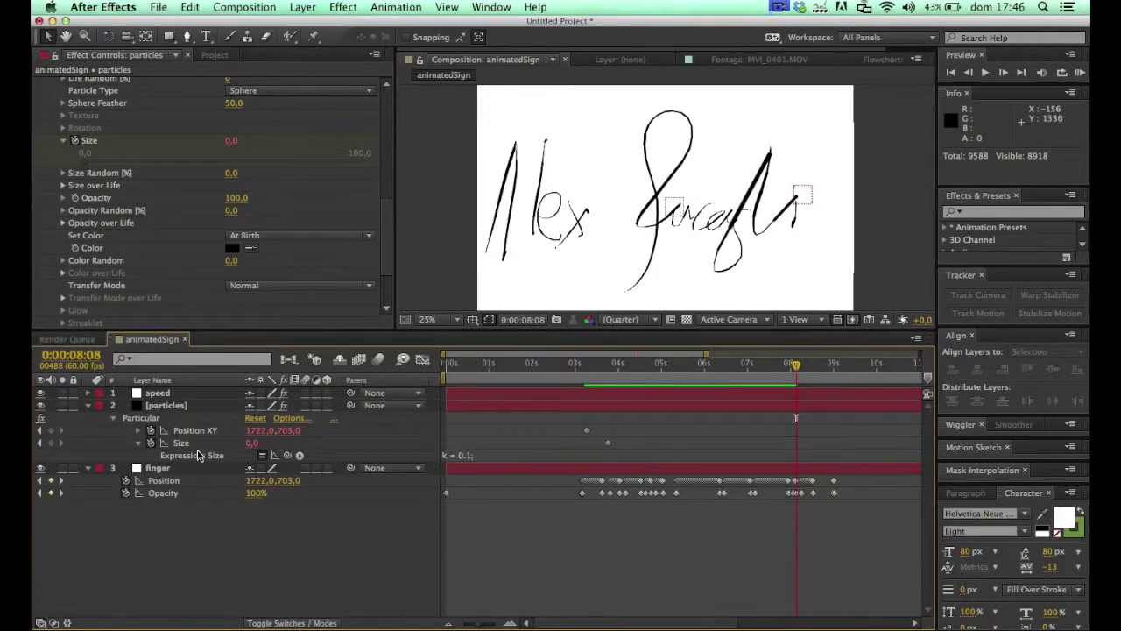
{"action": "left_click", "coordinate": [506, 459]}
{"action": "left_click_drag", "start_coordinate": [514, 471], "coordinate": [516, 491]}
{"action": "left_click", "coordinate": [486, 475]}
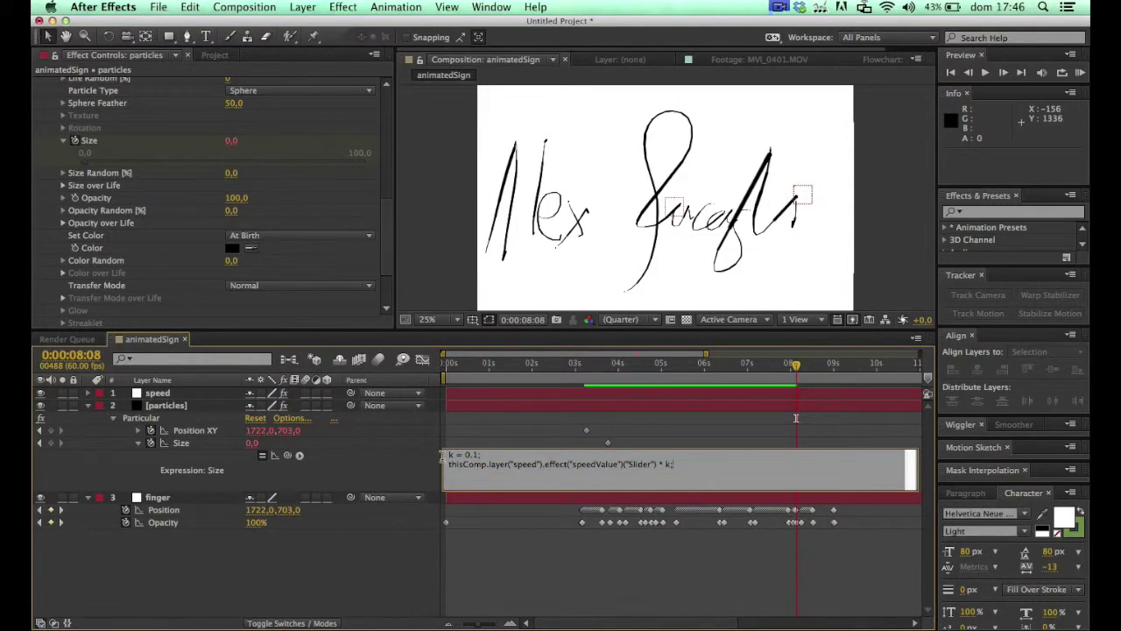
{"action": "key", "text": "shift+Right"}
{"action": "key", "text": "shift+Right"}
{"action": "key", "text": "shift+Right"}
{"action": "key", "text": "shift+Right"}
{"action": "key", "text": "BackSpace"}
{"action": "type", "text": "k*"}
{"action": "type", "text": "* 1 /"}
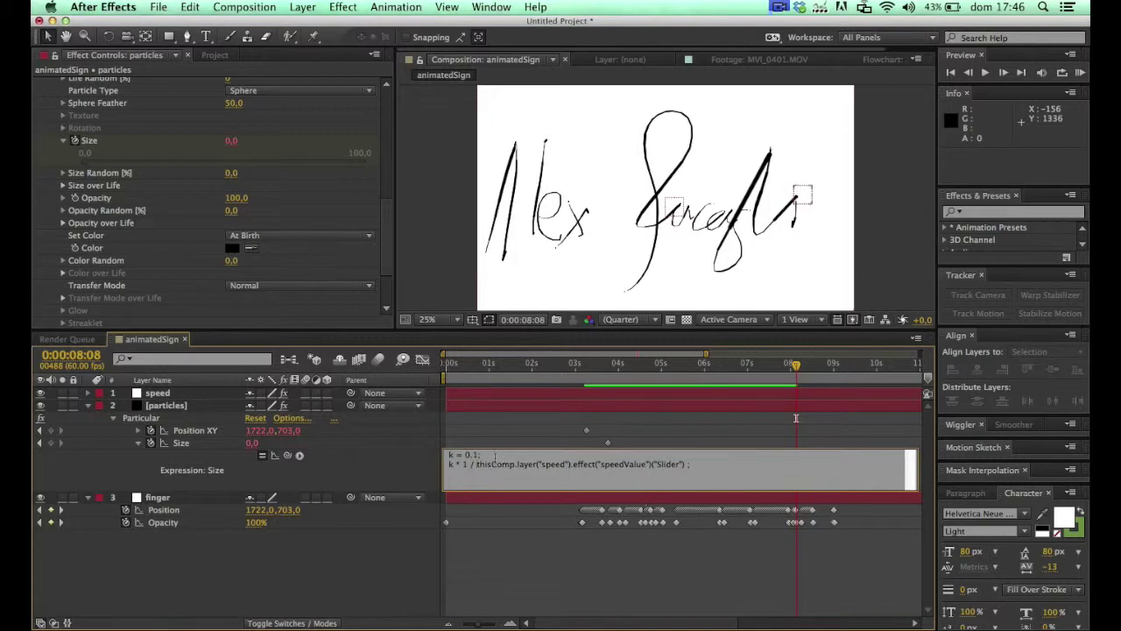
- Set k to 20 in the Size expression, apply it and dismiss the warning
{"action": "left_click_drag", "start_coordinate": [475, 454], "coordinate": [457, 455]}
{"action": "type", "text": "= 20;"}
{"action": "left_click", "coordinate": [405, 468]}
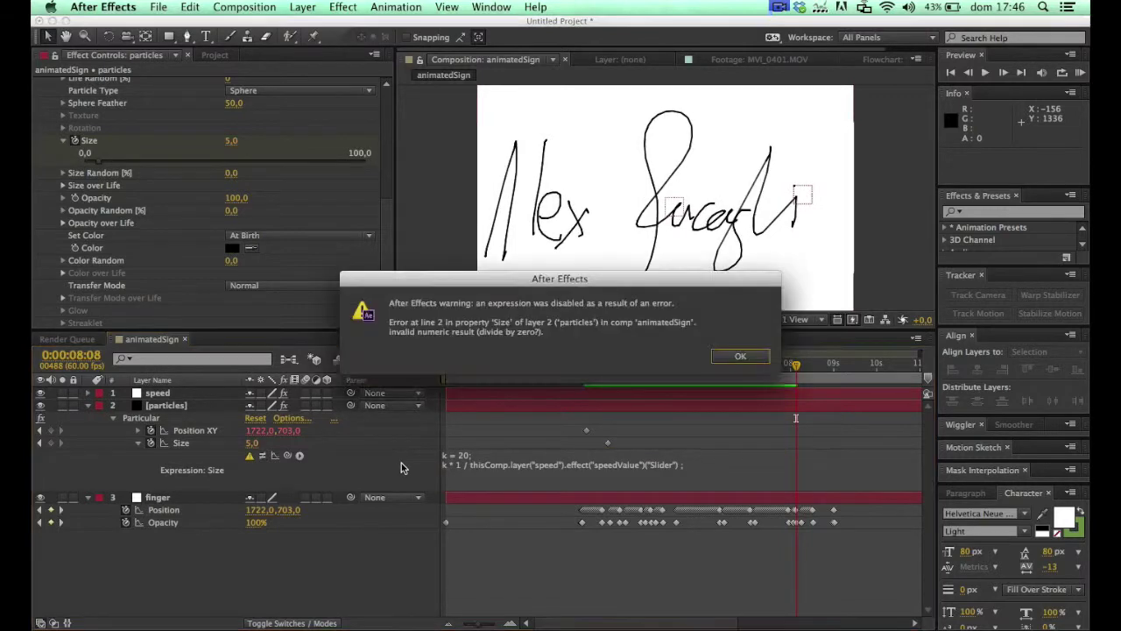
{"action": "left_click", "coordinate": [742, 357]}
- Change the Size expression's divisor to (thisComp.layer("speed").effect("speedValue")("Slider") + 1) and apply it
{"action": "left_click", "coordinate": [525, 464]}
{"action": "left_click", "coordinate": [476, 465]}
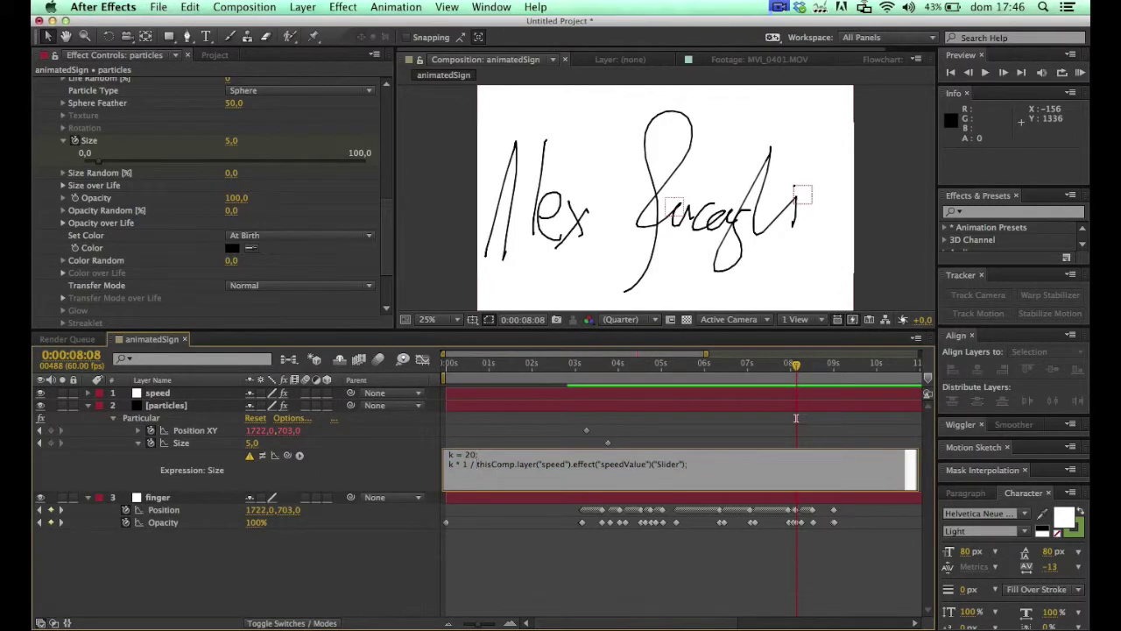
{"action": "type", "text": "("}
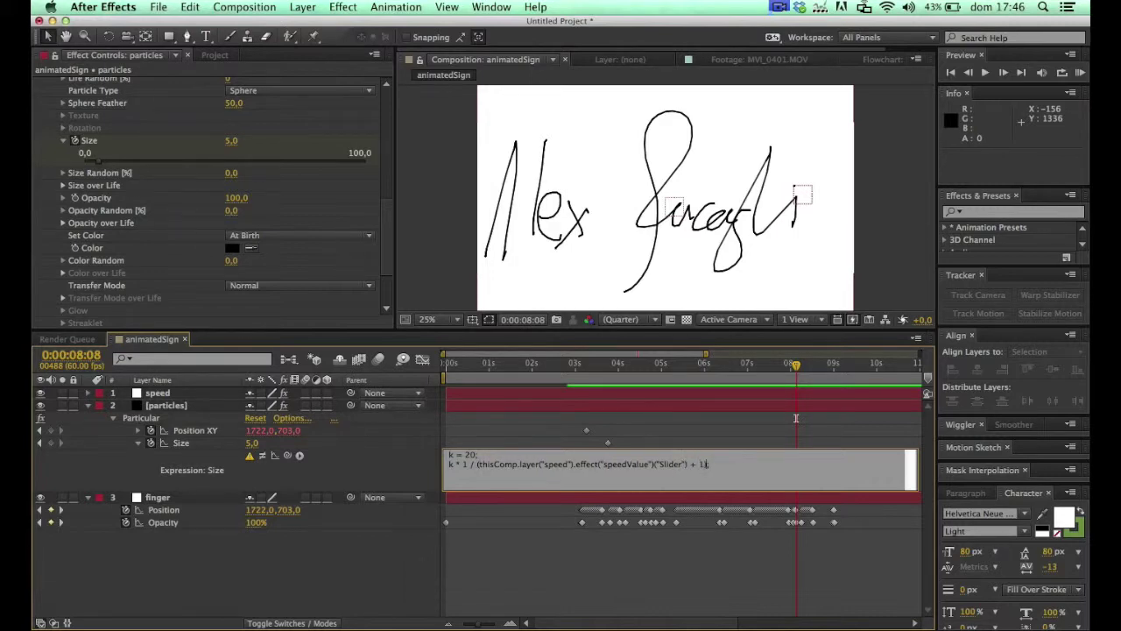
{"action": "left_click", "coordinate": [378, 470]}
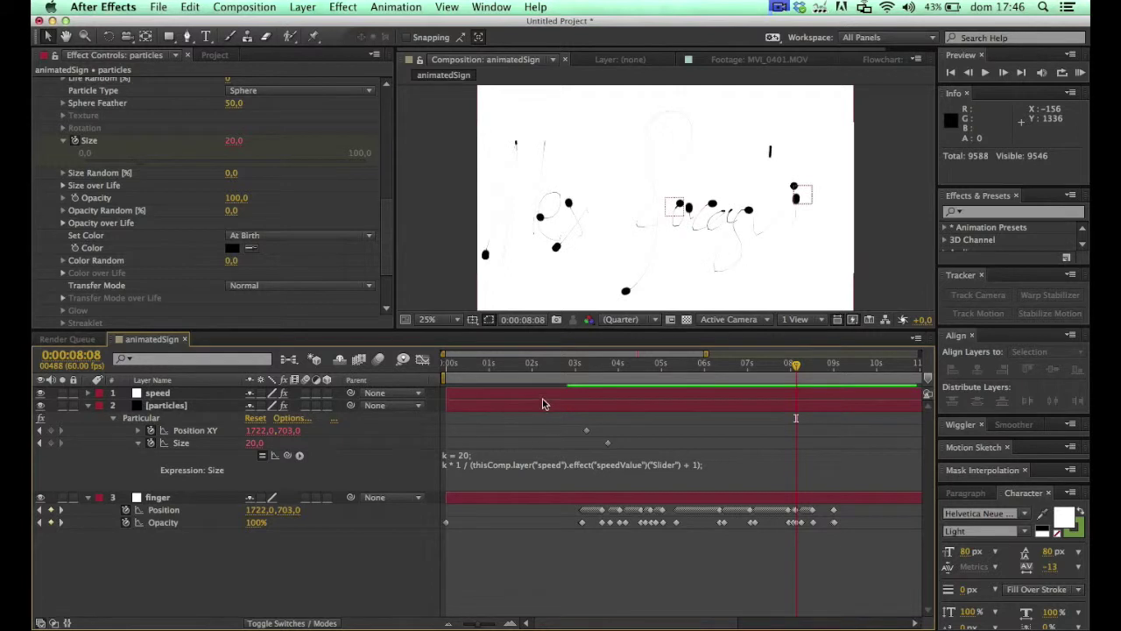
- Play the signature animation from 0:00:02:19 to check the inverted speed-driven stroke thickness
{"action": "left_click", "coordinate": [545, 367]}
{"action": "key", "text": "space"}
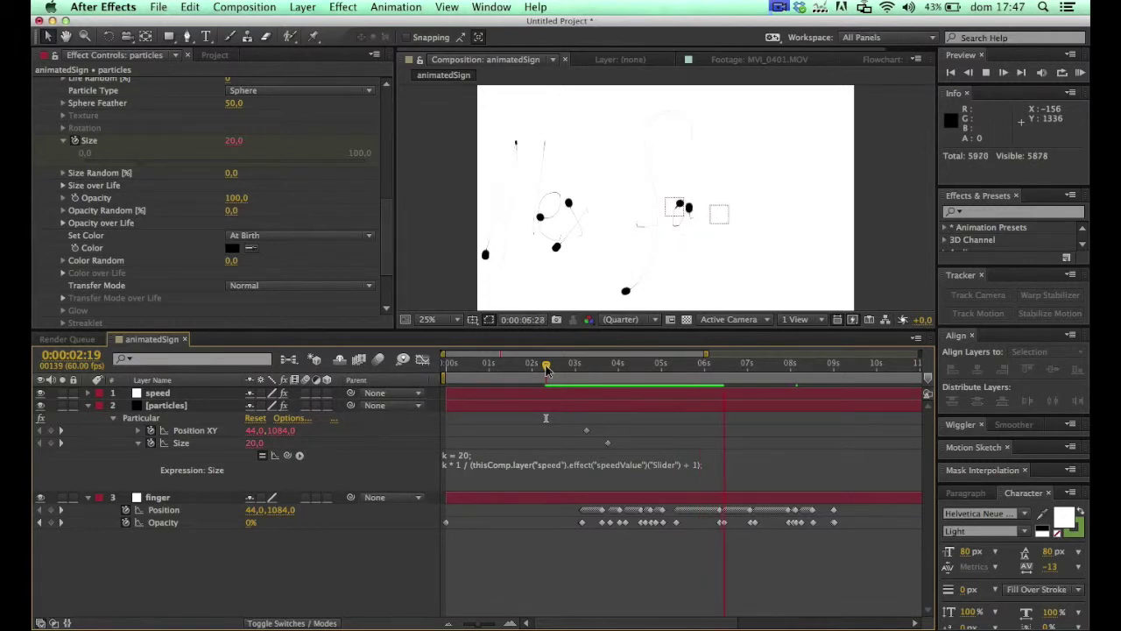
{"action": "key", "text": "space"}
- Set the constant added to the slider value to 10 and k to 10 in the Size expression
{"action": "left_click", "coordinate": [690, 468]}
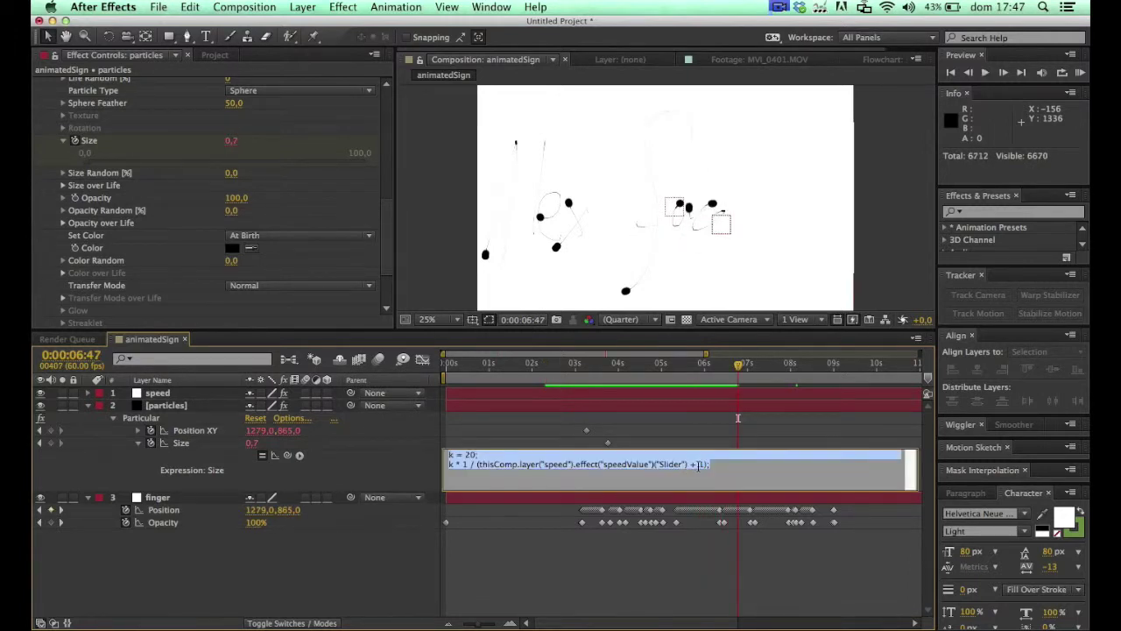
{"action": "left_click", "coordinate": [702, 464]}
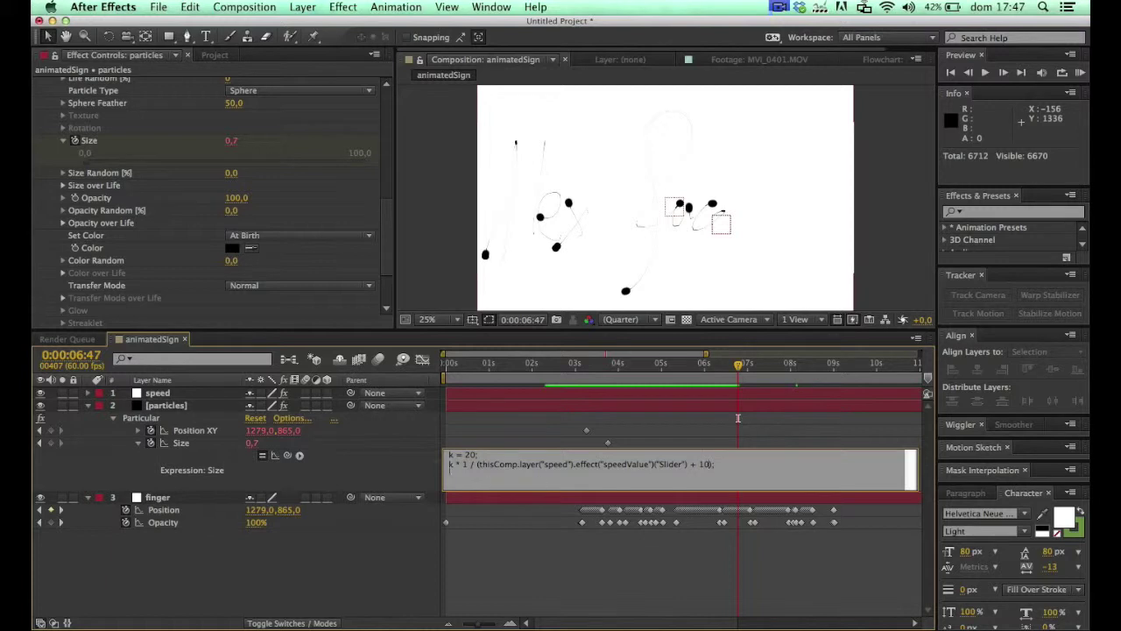
{"action": "type", "text": "10"}
{"action": "left_click", "coordinate": [399, 474]}
- Set k to 40 in the particles layer's Size expression
{"action": "left_click", "coordinate": [480, 456]}
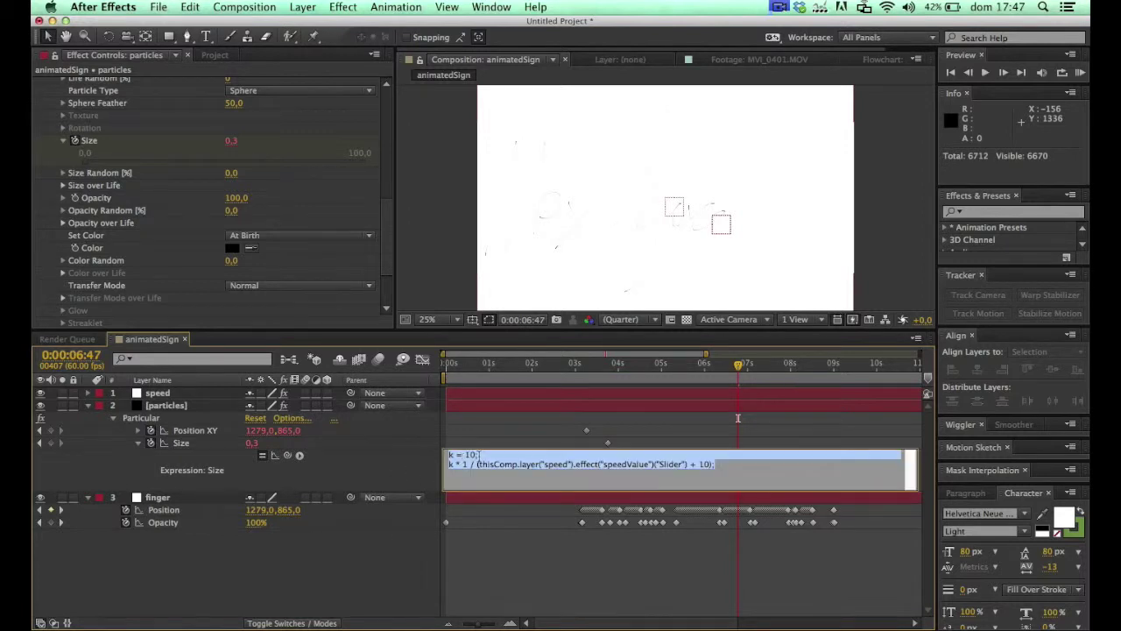
{"action": "left_click", "coordinate": [502, 480]}
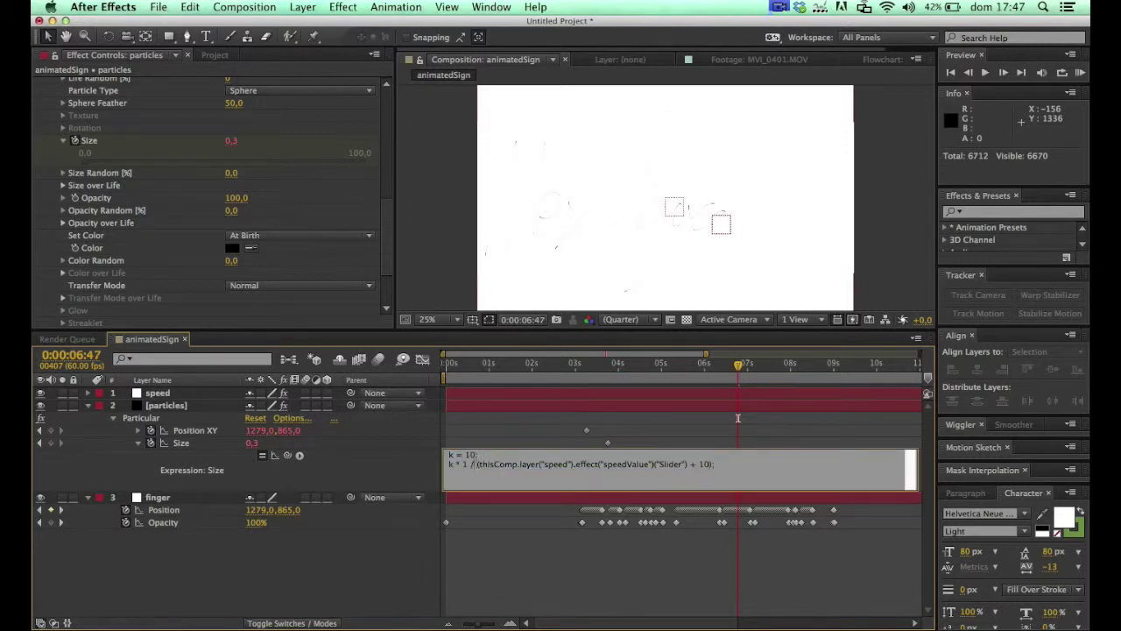
{"action": "left_click", "coordinate": [397, 473]}
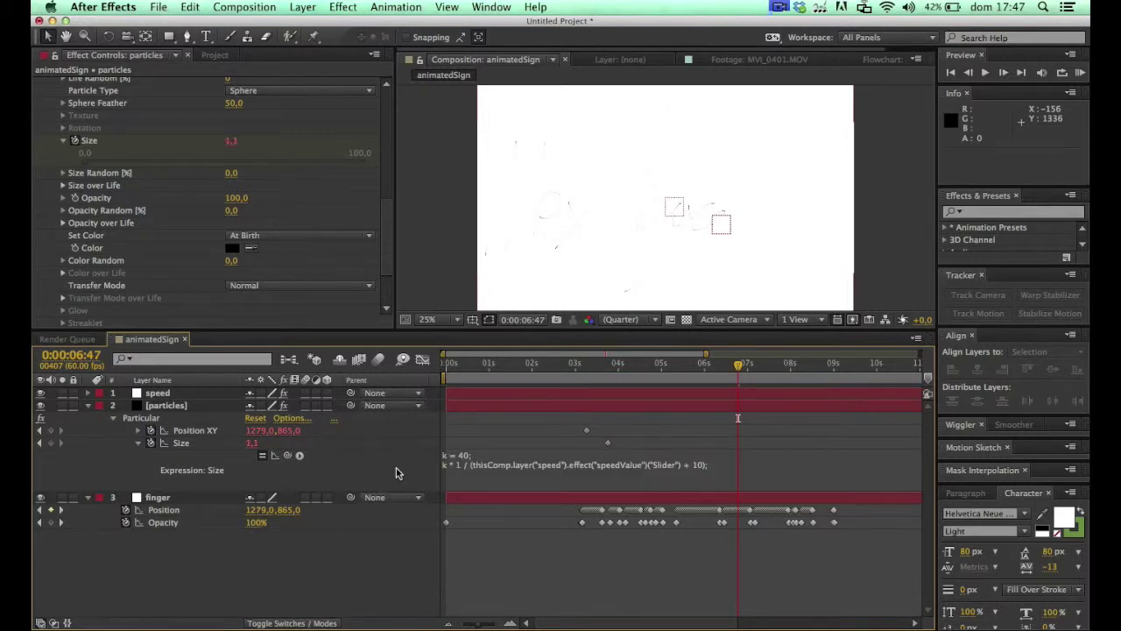
- Raise k to 100 in the Size expression
{"action": "left_click", "coordinate": [467, 455]}
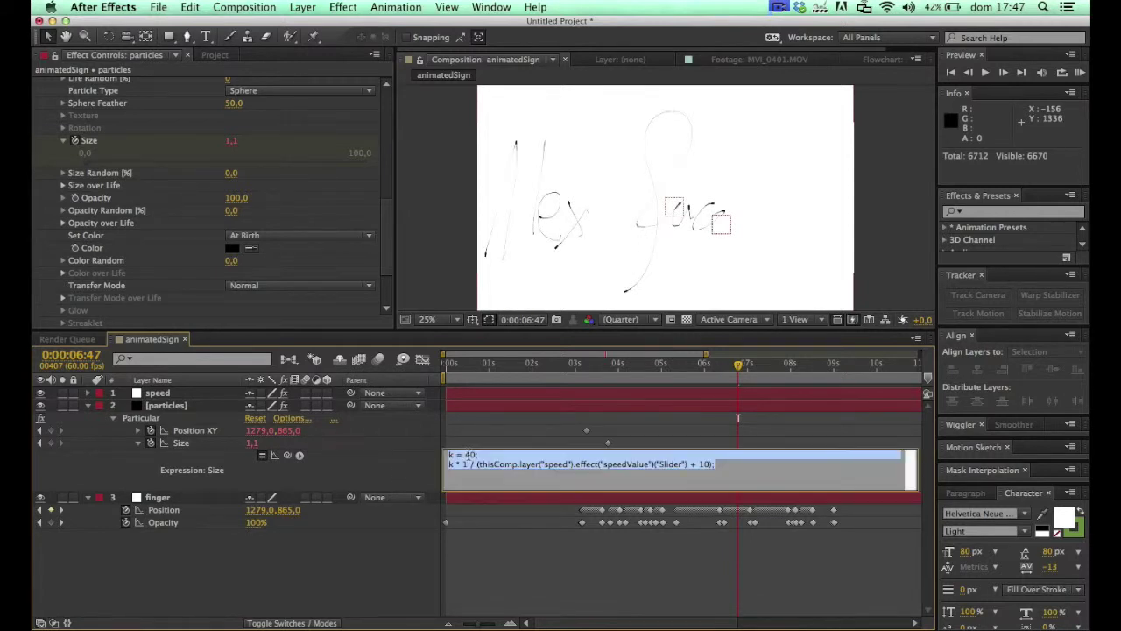
{"action": "left_click", "coordinate": [469, 455]}
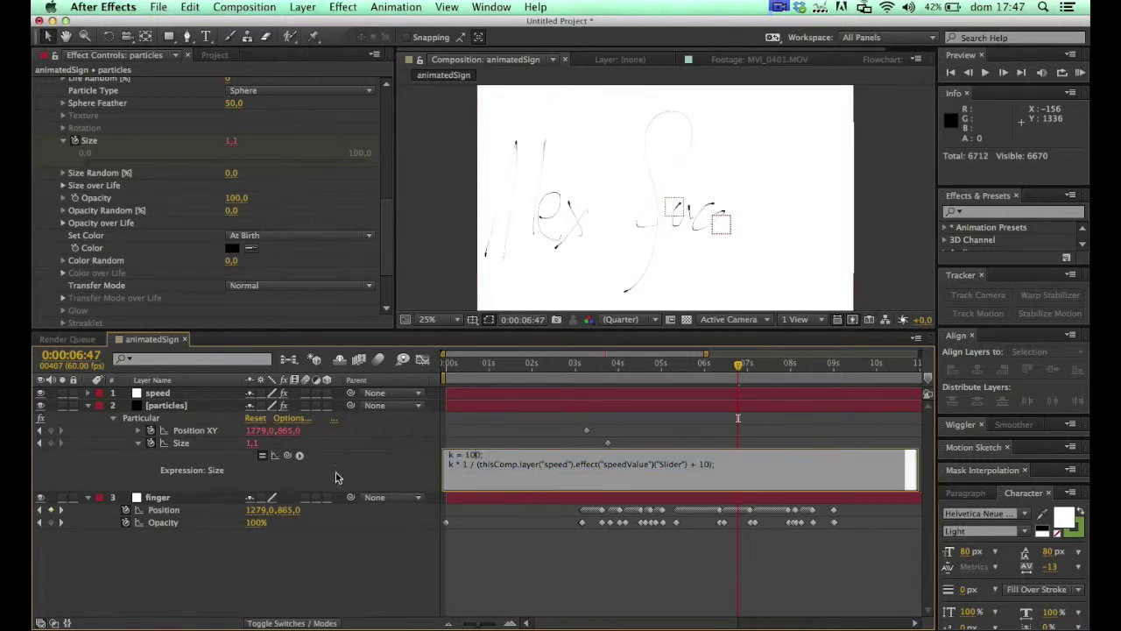
{"action": "left_click", "coordinate": [373, 473]}
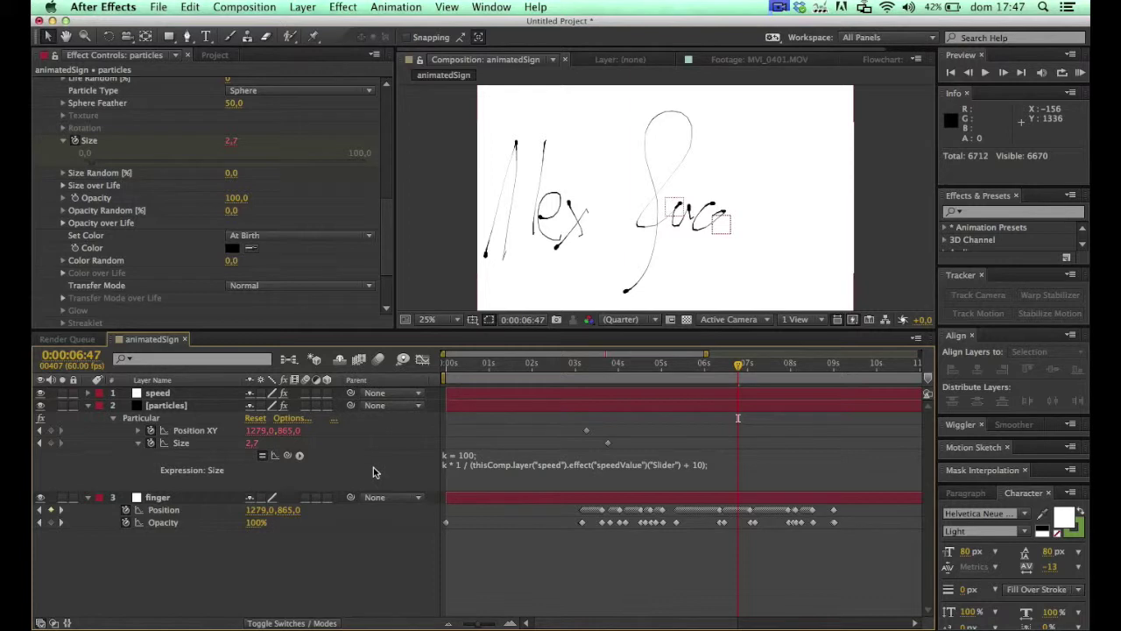
- Raise k to 150 in the Size expression to thicken the signature strokes
{"action": "left_click", "coordinate": [468, 455]}
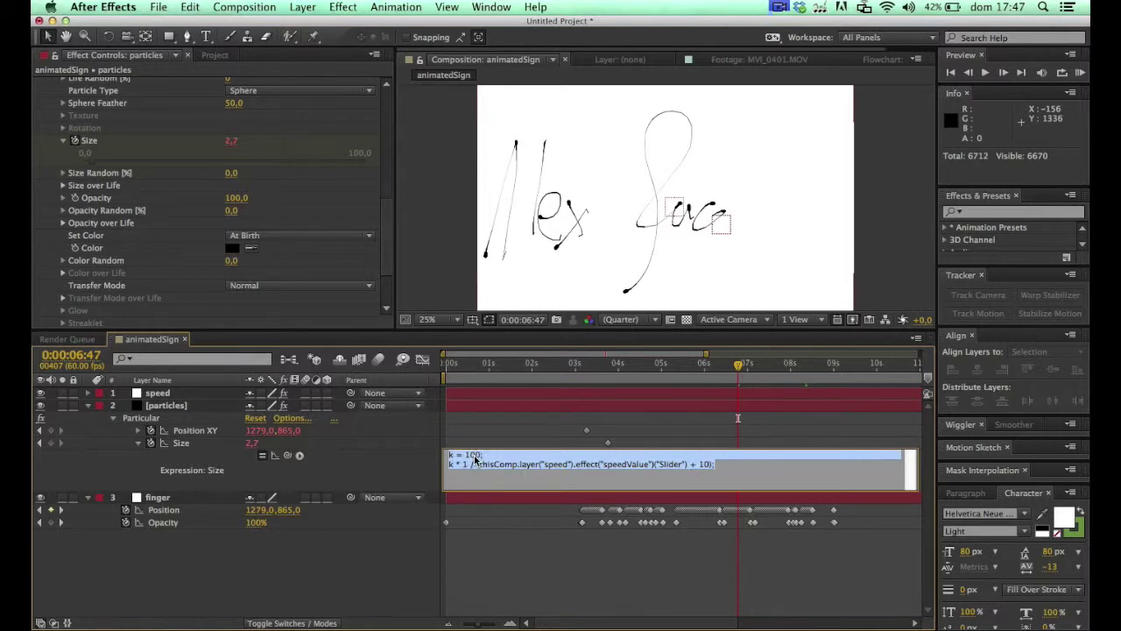
{"action": "left_click", "coordinate": [476, 455]}
{"action": "type", "text": "5"}
{"action": "left_click", "coordinate": [414, 473]}
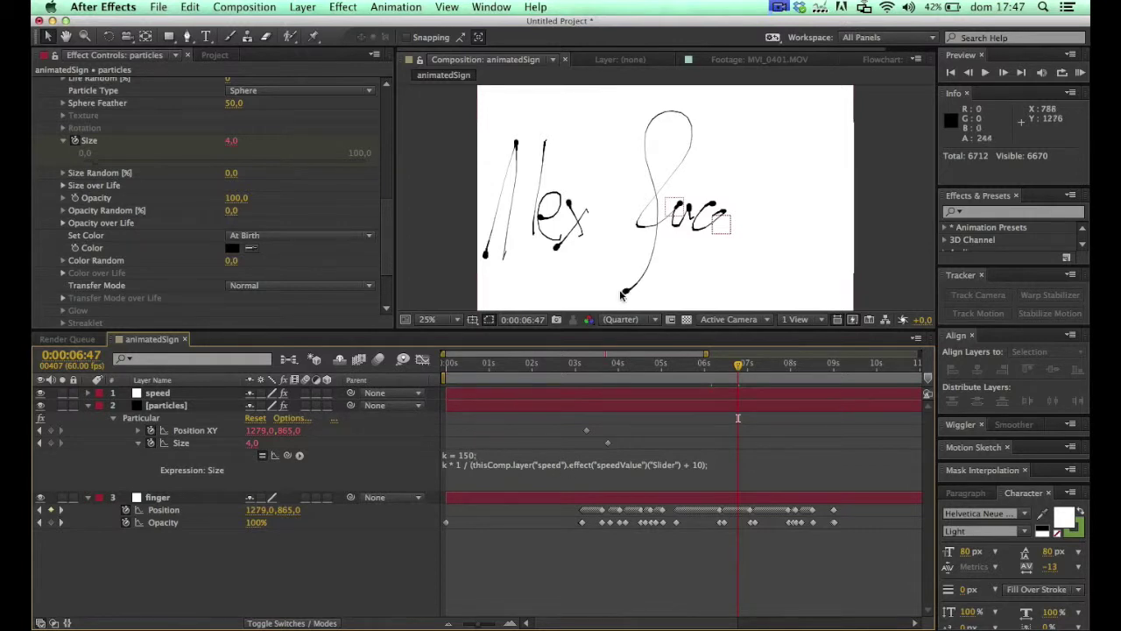
- Set k to 50 and add 1 + in front of k * 1 in the Size expression
{"action": "left_click", "coordinate": [469, 457]}
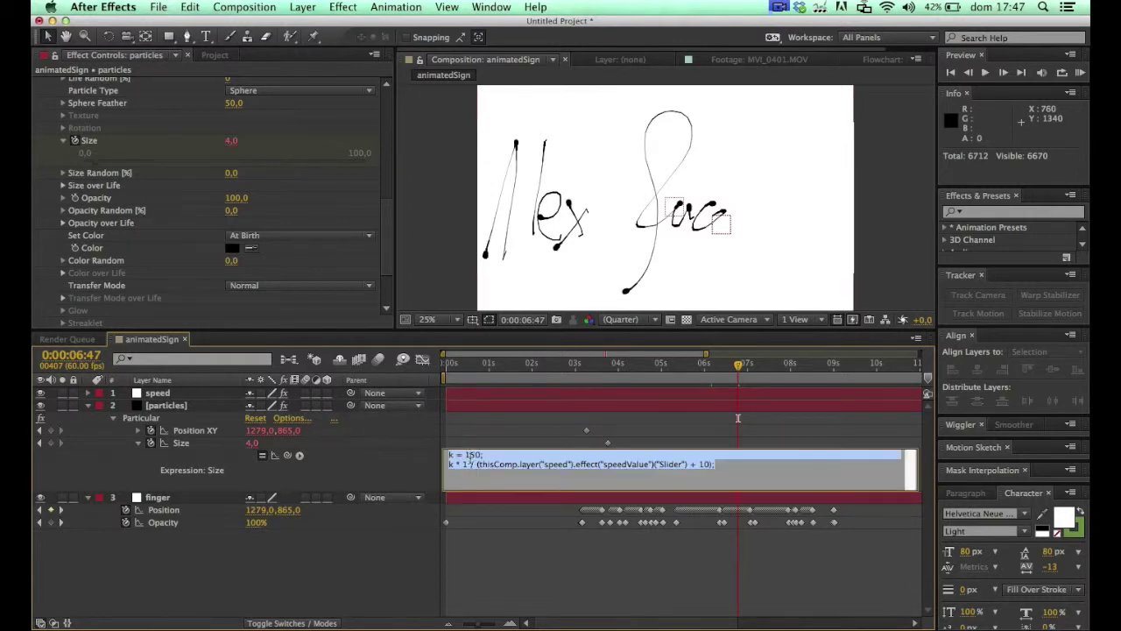
{"action": "double_click", "coordinate": [471, 457]}
{"action": "type", "text": "50; "}
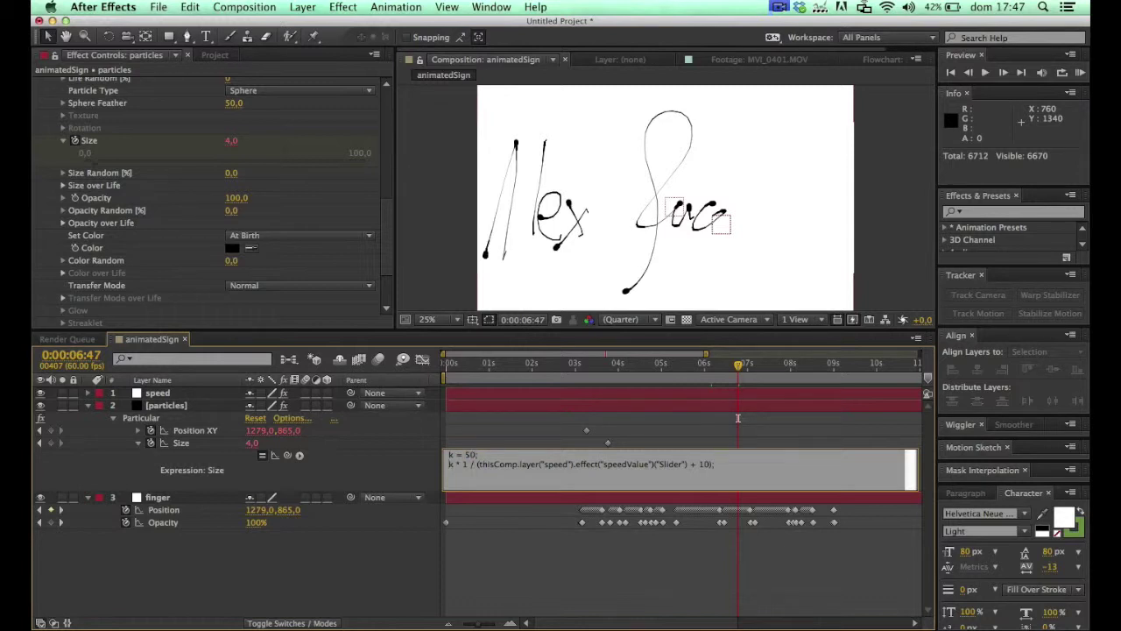
{"action": "type", "text": "10 +"}
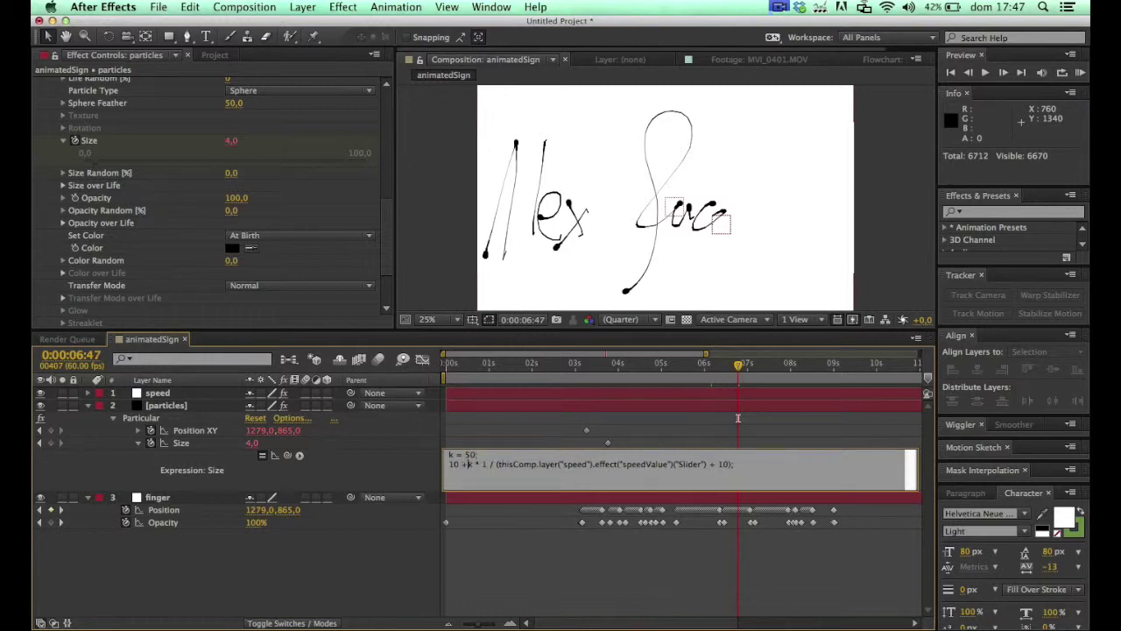
{"action": "key", "text": "BackSpace"}
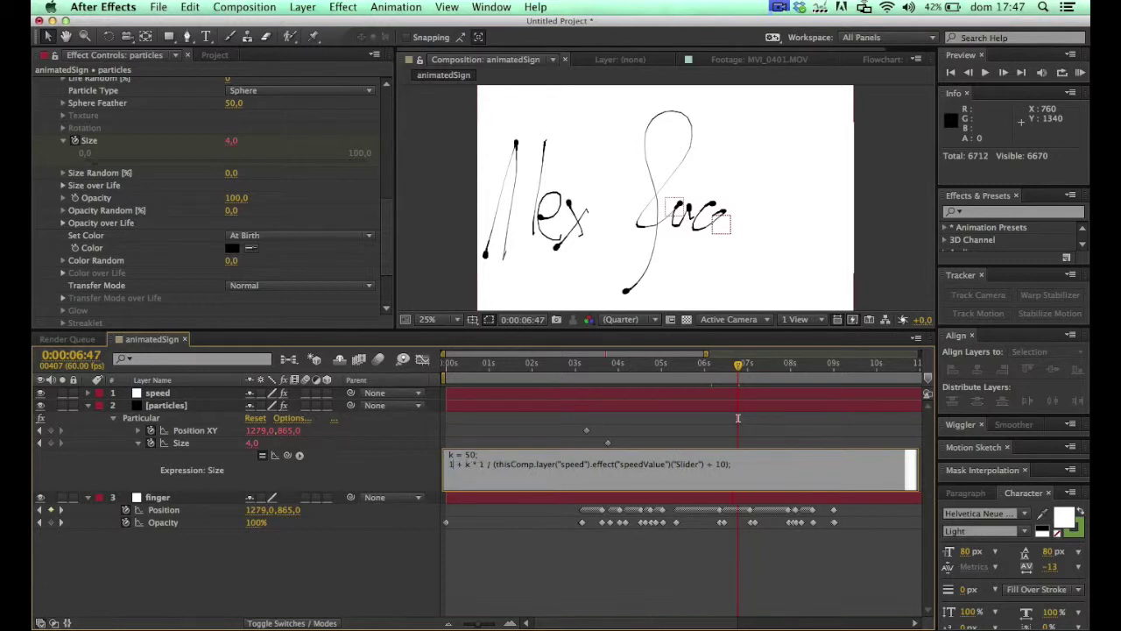
{"action": "left_click", "coordinate": [427, 472]}
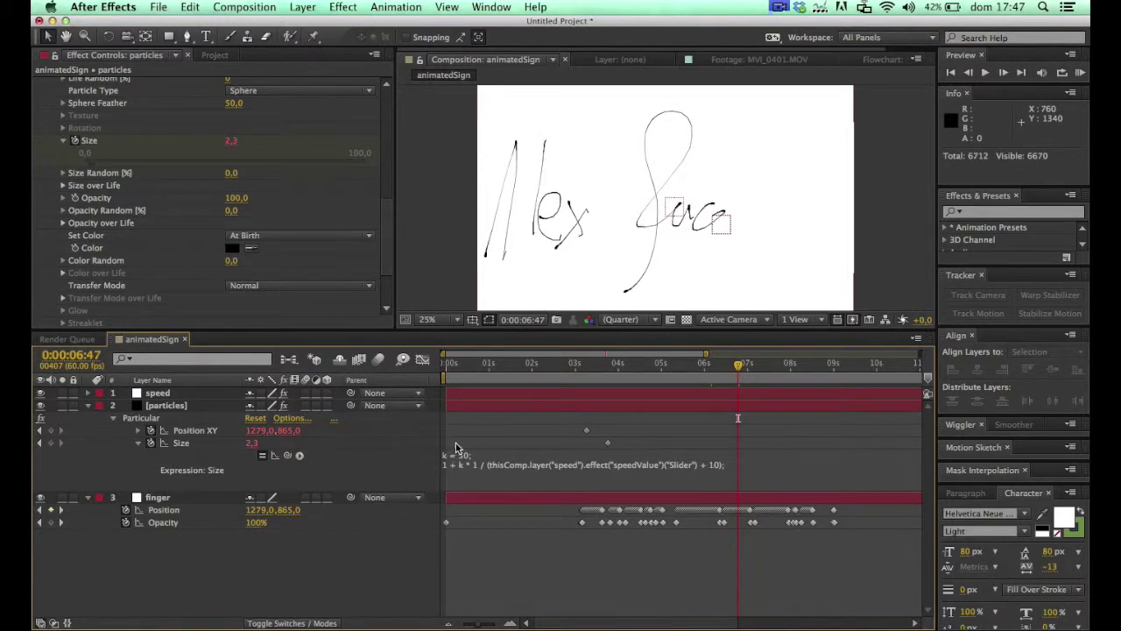
- Set k to 150 and the constant added to the slider value to 15 in the Size expression
{"action": "left_click", "coordinate": [465, 457]}
{"action": "left_click", "coordinate": [465, 456]}
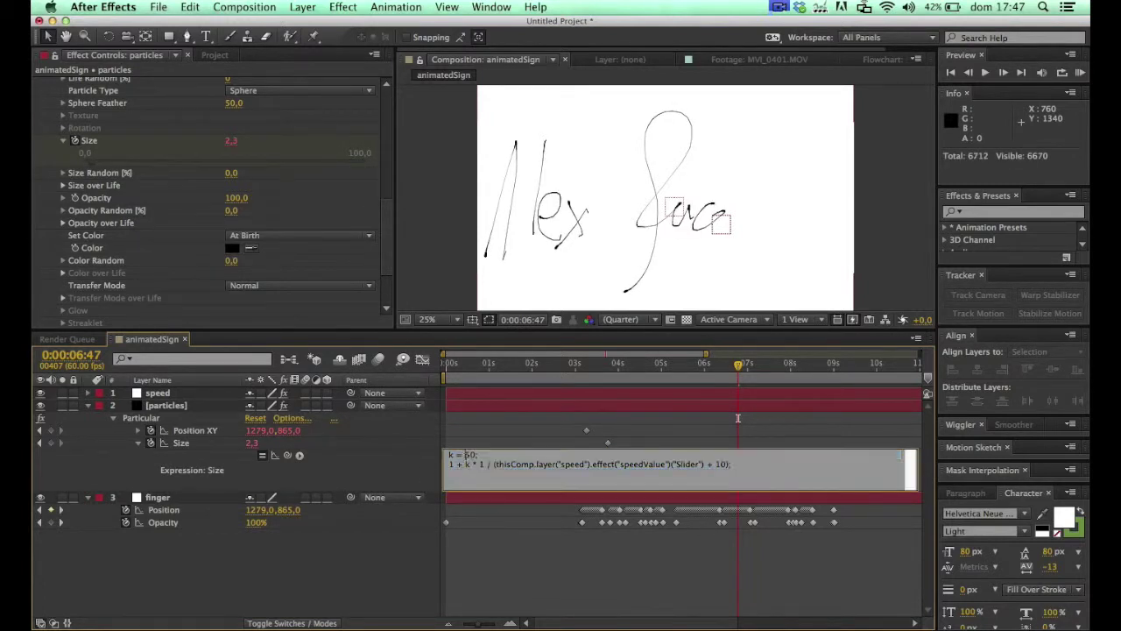
{"action": "left_click", "coordinate": [387, 469]}
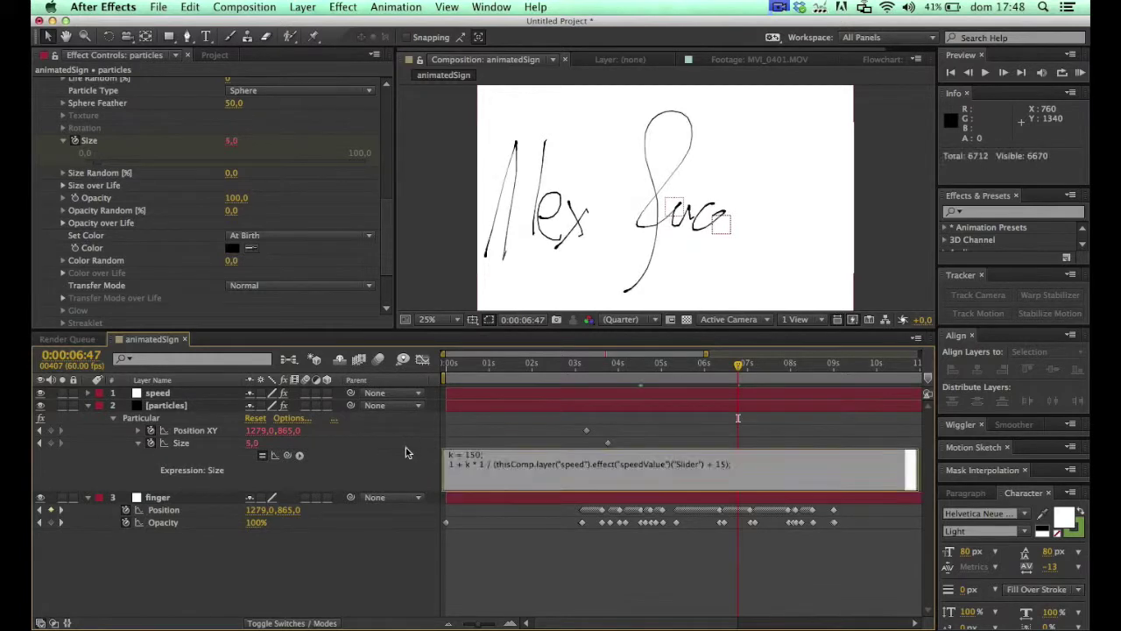
{"action": "left_click", "coordinate": [405, 447]}
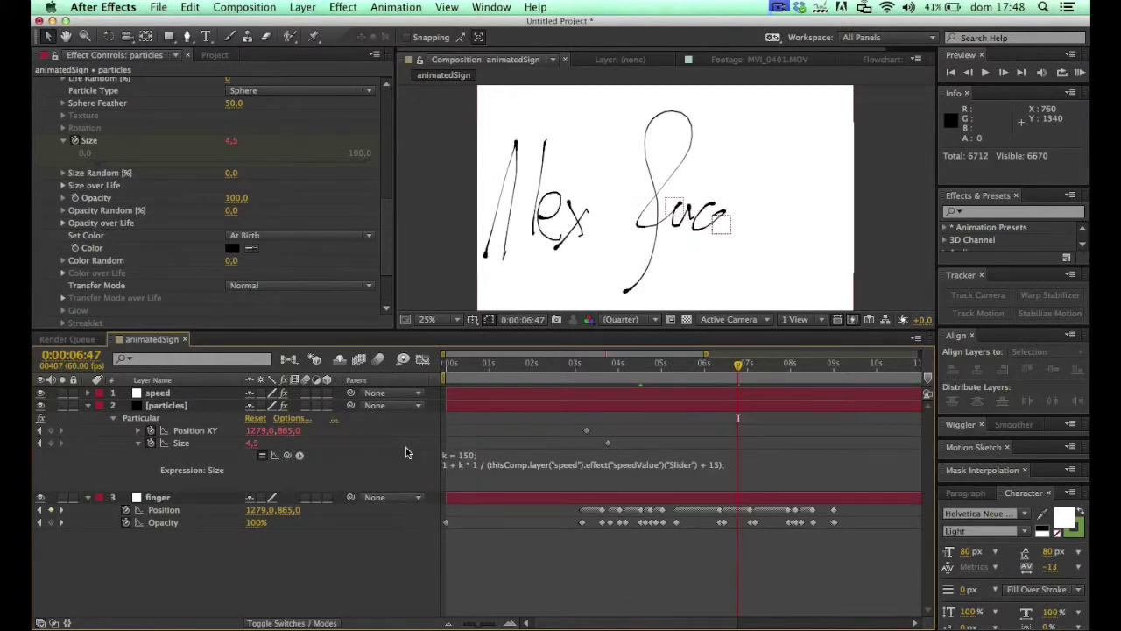
- Change the leading offset in the Size expression to 0.5
{"action": "left_click", "coordinate": [453, 470]}
{"action": "left_click", "coordinate": [452, 465]}
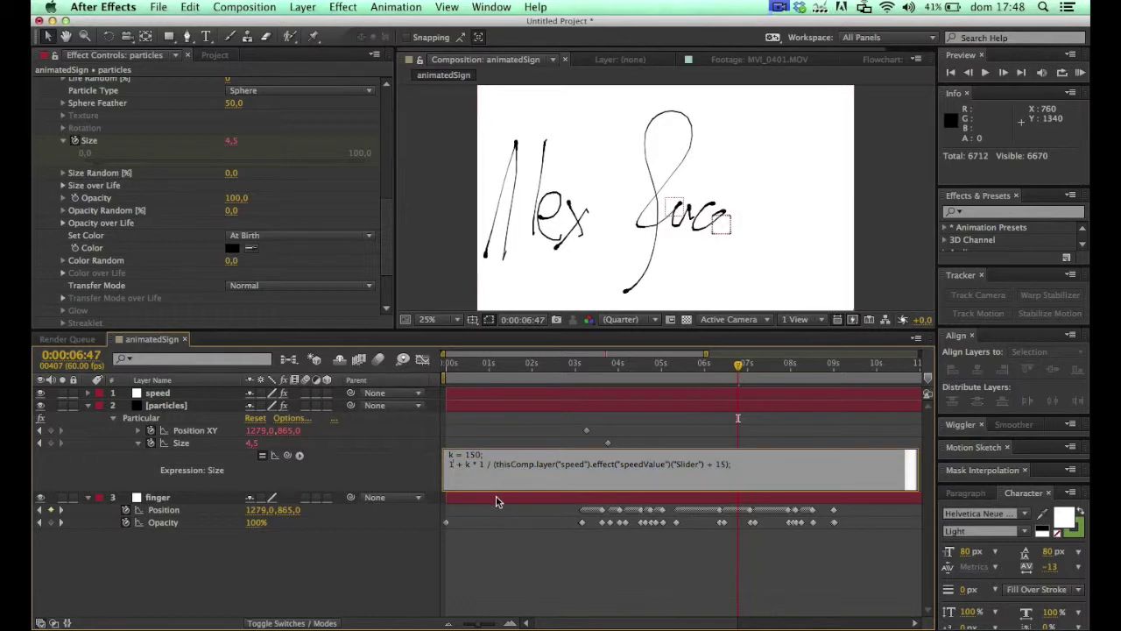
{"action": "key", "text": "Delete"}
{"action": "type", "text": "0.5"}
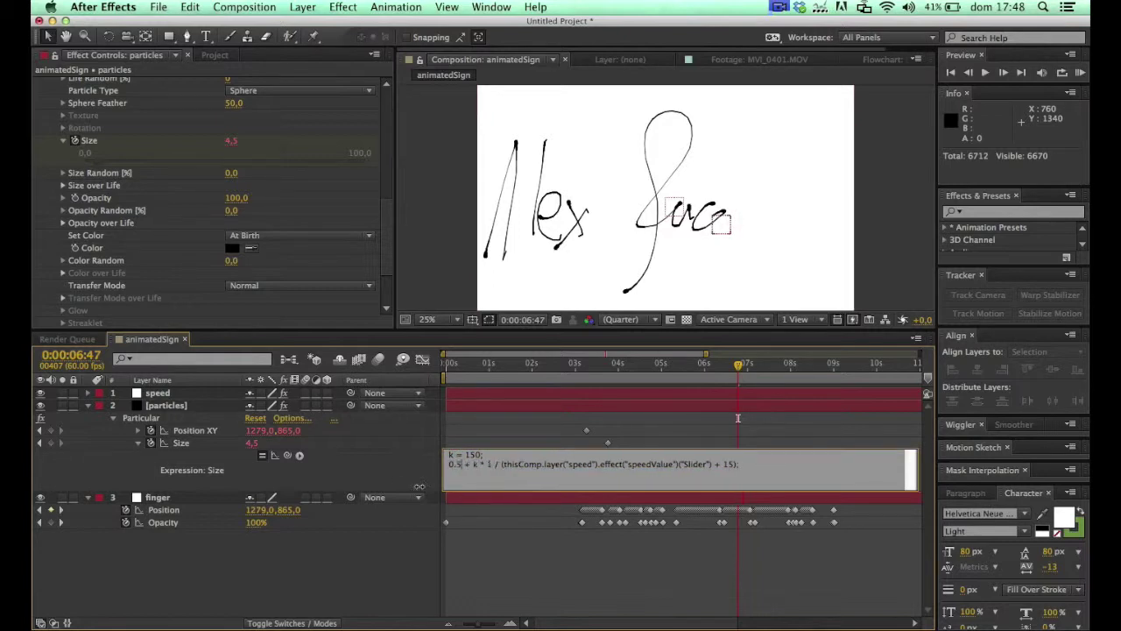
{"action": "left_click", "coordinate": [397, 475]}
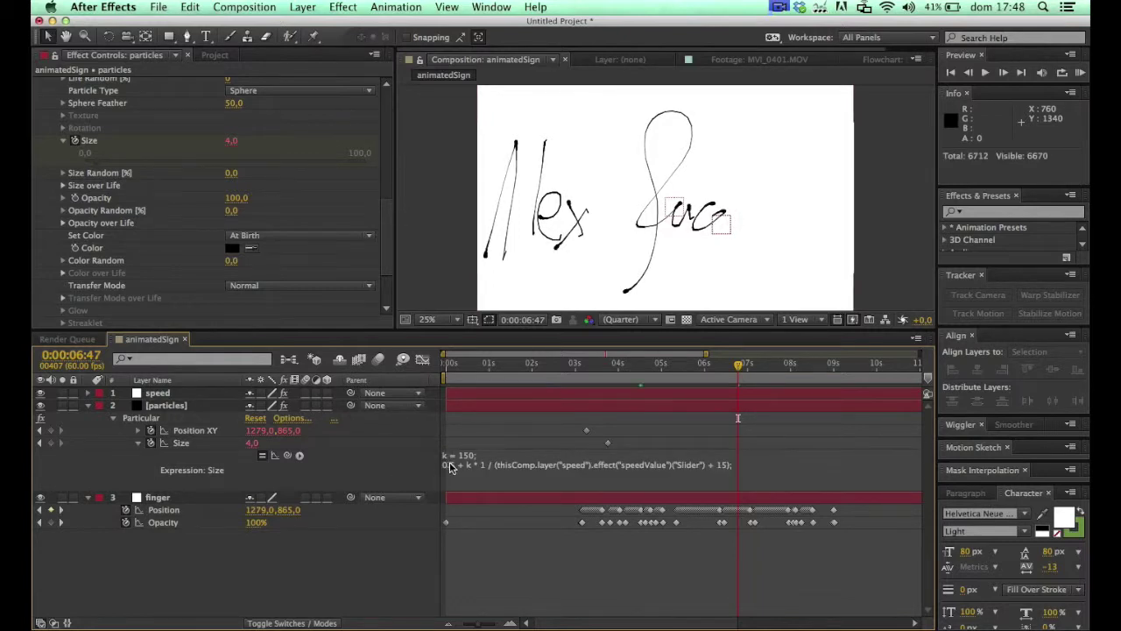
- Reduce the leading offset in the Size expression to 0.2
{"action": "left_click", "coordinate": [450, 467]}
{"action": "left_click", "coordinate": [457, 465]}
{"action": "key", "text": "BackSpace"}
{"action": "type", "text": "2"}
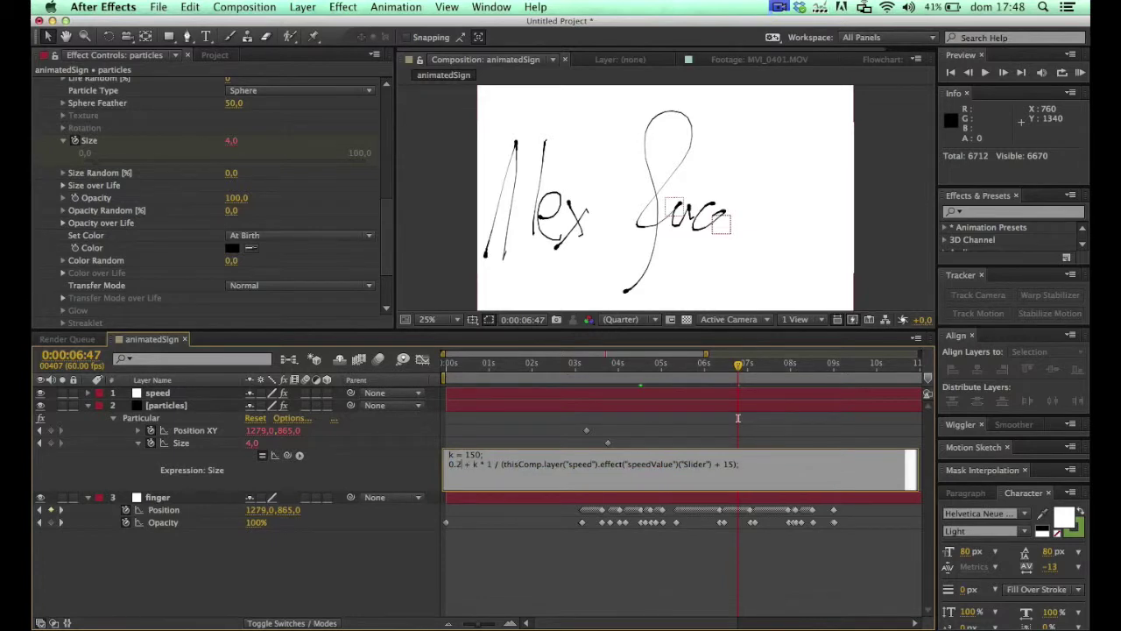
{"action": "left_click", "coordinate": [395, 466]}
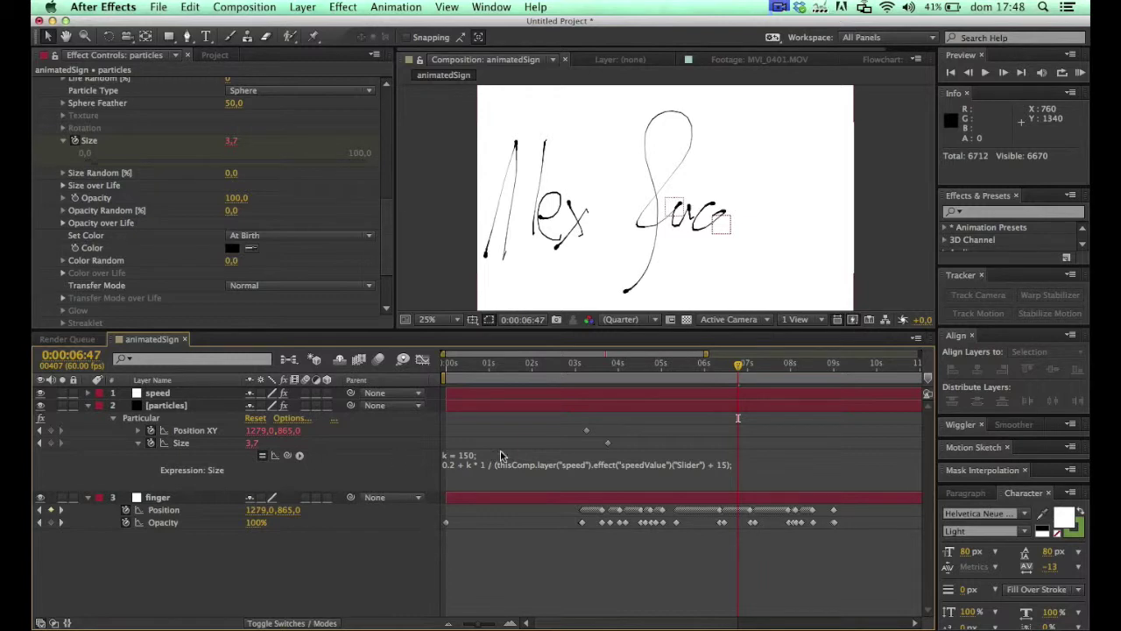
{"action": "left_click", "coordinate": [779, 7]}
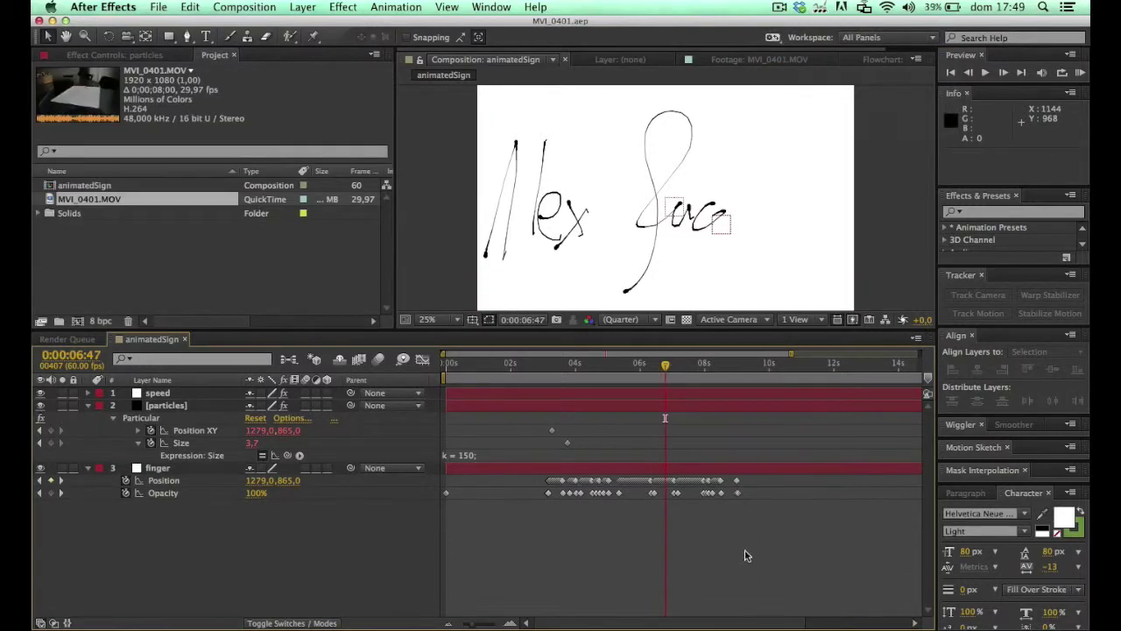
- Preview the final part of the signature animation past 0:00:08:00, and scrub the timeline back to 0:00:06:47 to inspect the strokes
{"action": "left_click", "coordinate": [715, 362]}
{"action": "key", "text": "space"}
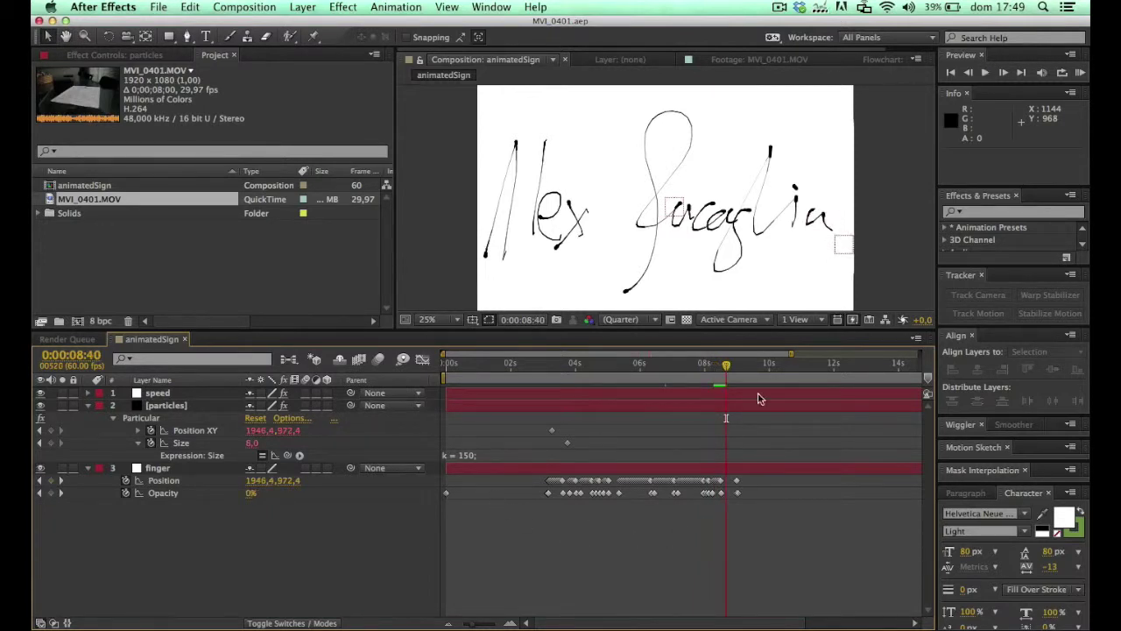
{"action": "left_click", "coordinate": [746, 366]}
{"action": "key", "text": "space"}
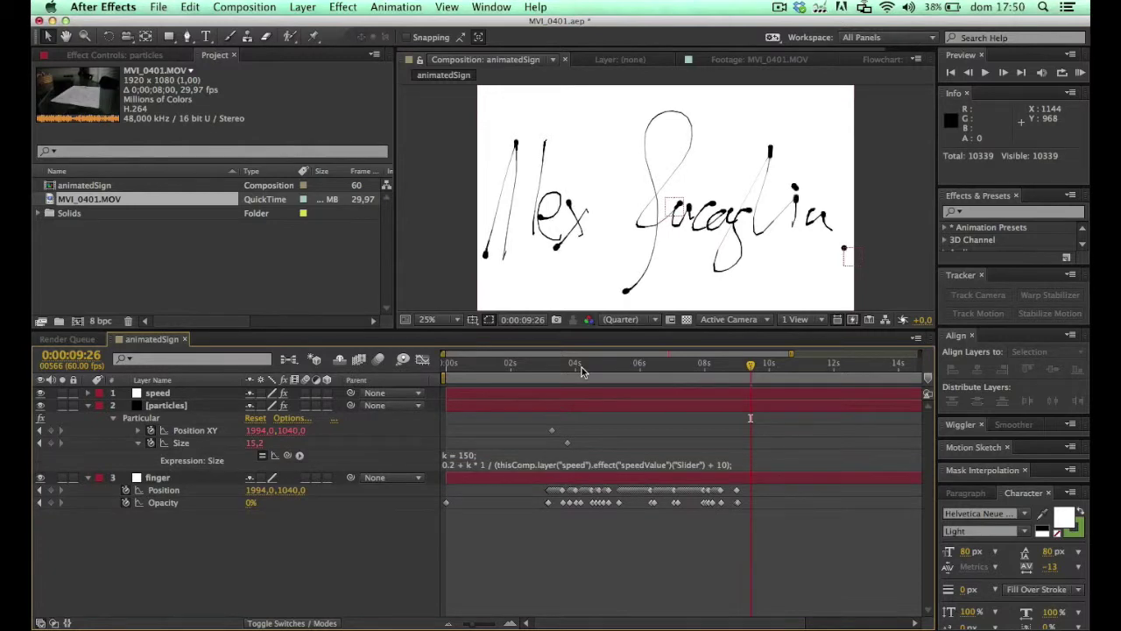
{"action": "left_click_drag", "start_coordinate": [562, 373], "coordinate": [666, 372]}
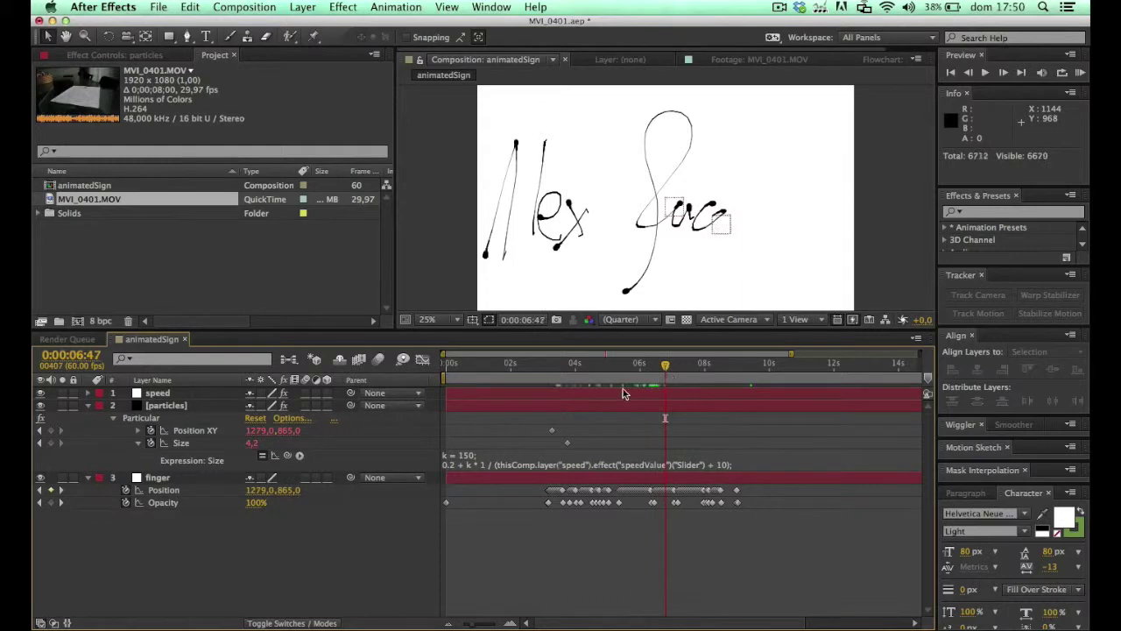
- Show the particles layer's effect settings in an enlarged panel and set Particular's emitter Velocity to 10
{"action": "left_click", "coordinate": [175, 405]}
{"action": "left_click", "coordinate": [154, 55]}
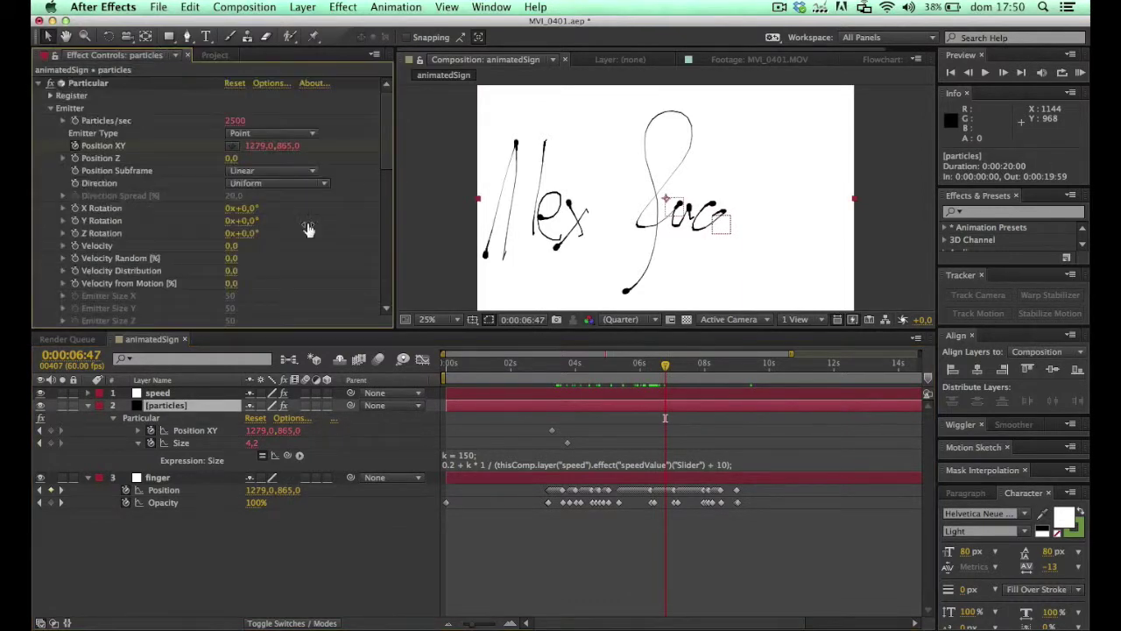
{"action": "left_click_drag", "start_coordinate": [429, 333], "coordinate": [429, 413]}
{"action": "left_click_drag", "start_coordinate": [391, 356], "coordinate": [417, 345]}
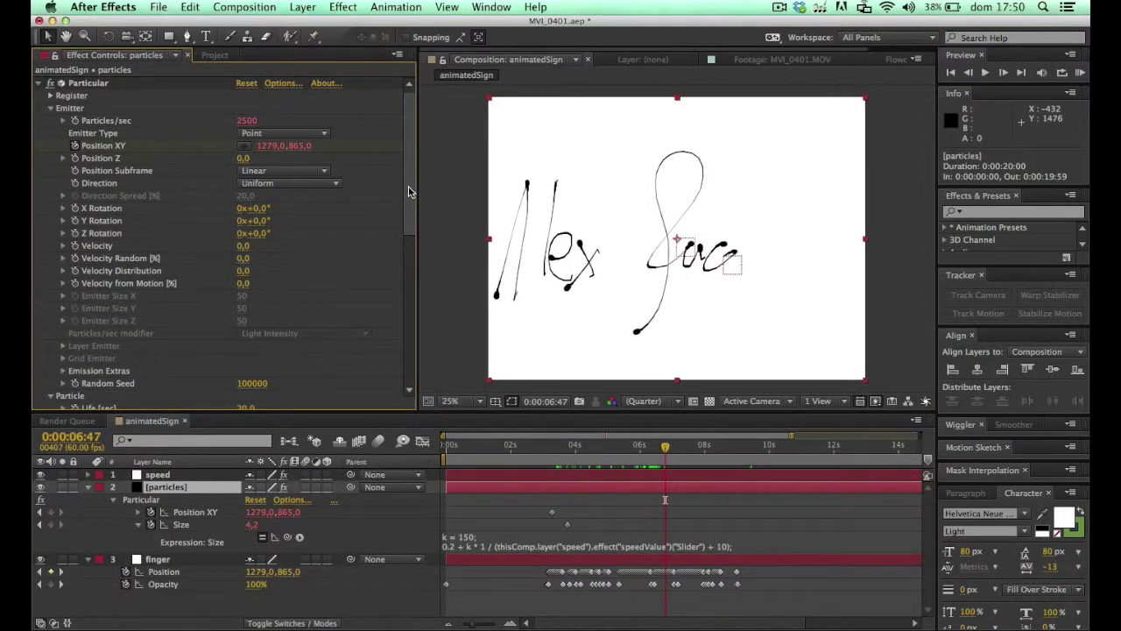
{"action": "left_click", "coordinate": [244, 246]}
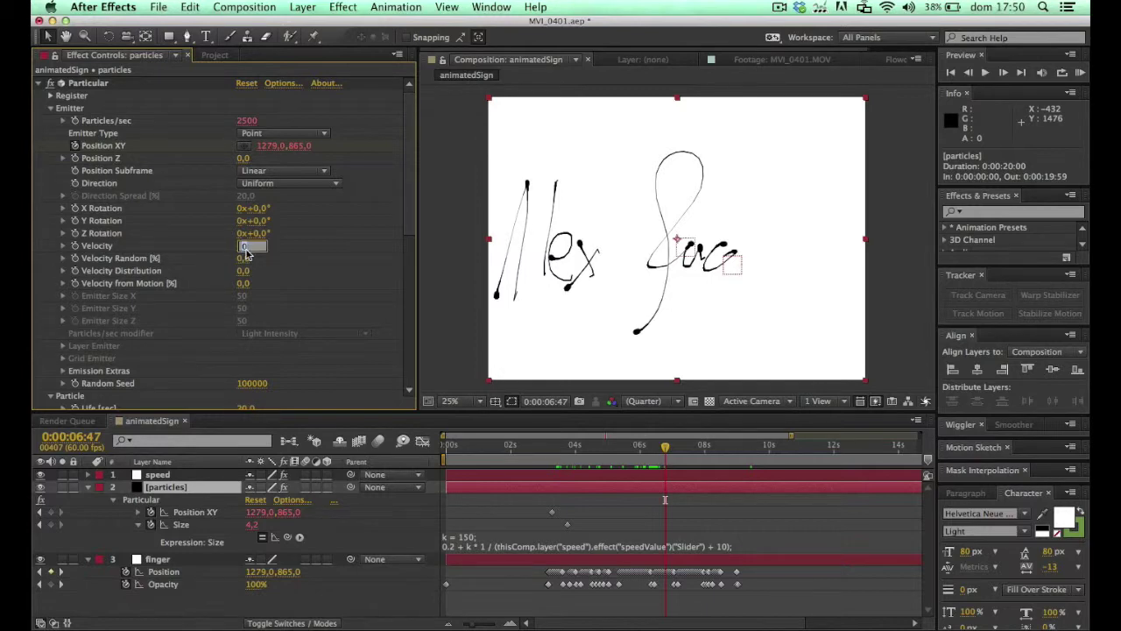
{"action": "key", "text": "Return"}
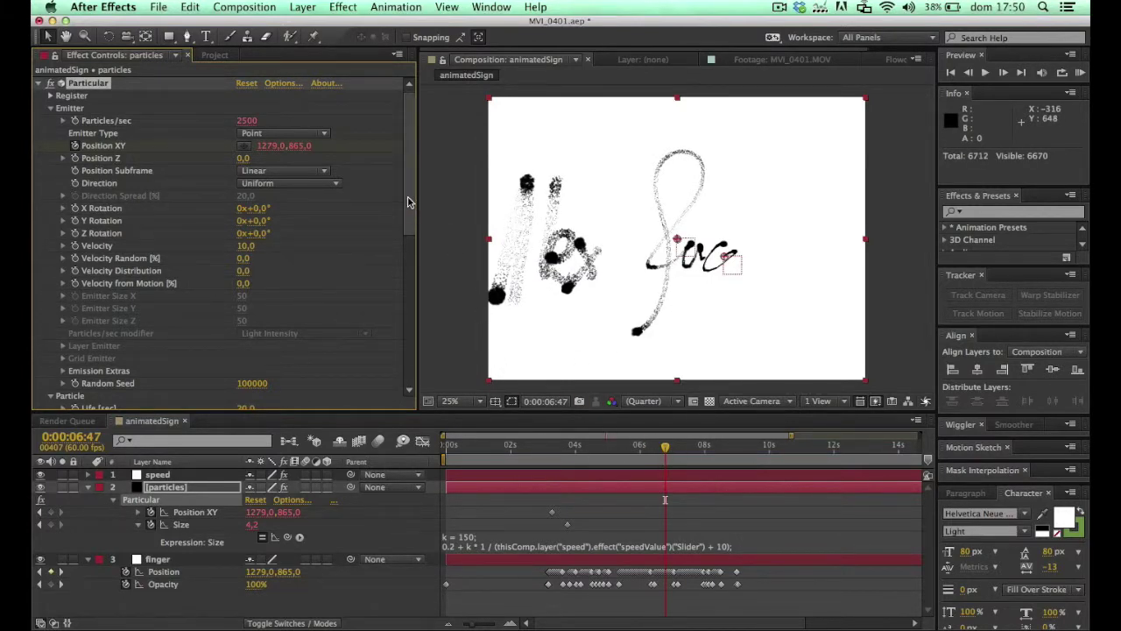
- Expand Particular's Physics and Air settings and set Air Resistance to 10
{"action": "left_click_drag", "start_coordinate": [407, 202], "coordinate": [409, 346]}
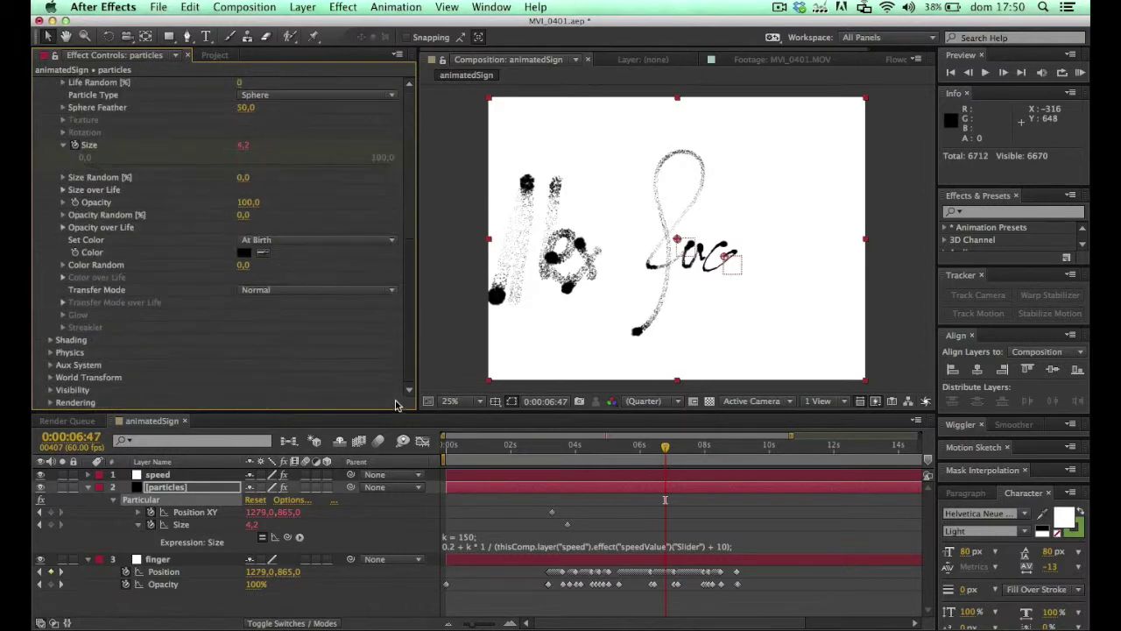
{"action": "left_click", "coordinate": [51, 353]}
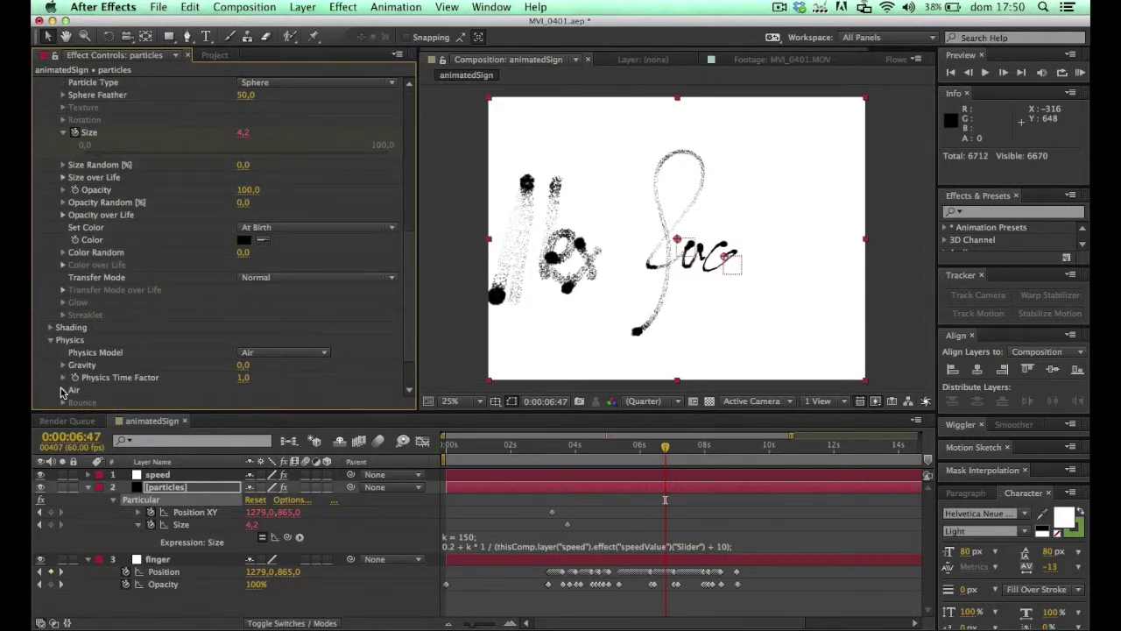
{"action": "left_click", "coordinate": [63, 390]}
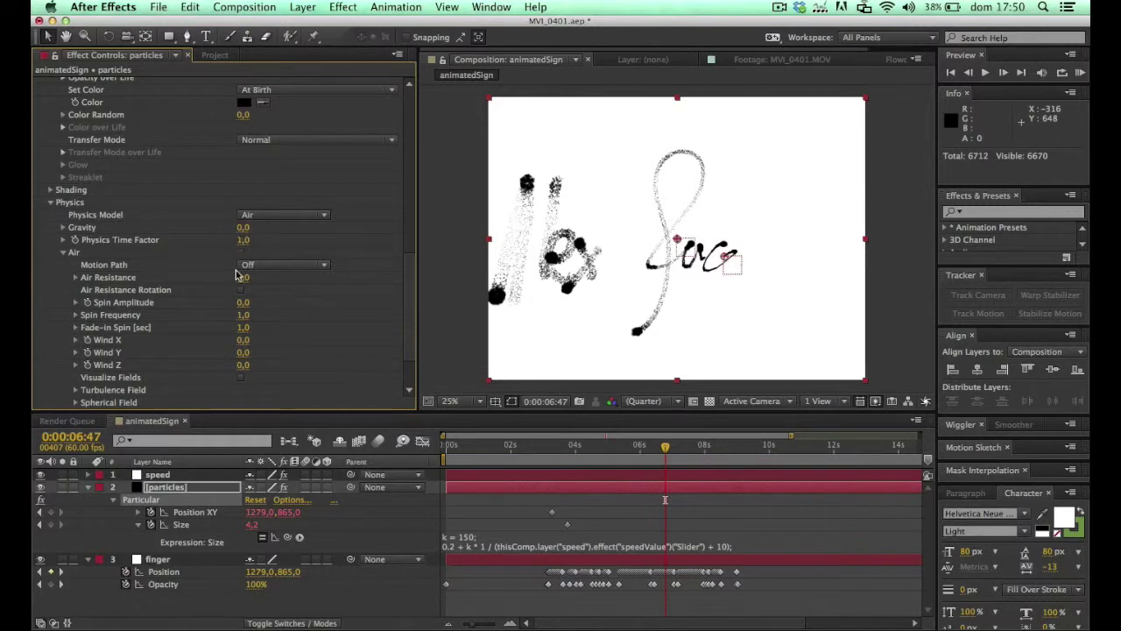
{"action": "left_click", "coordinate": [243, 277]}
{"action": "type", "text": "10"}
{"action": "key", "text": "Return"}
- Try an Air Resistance of 4 and return it to 10
{"action": "left_click", "coordinate": [246, 277]}
{"action": "type", "text": "4"}
{"action": "key", "text": "Return"}
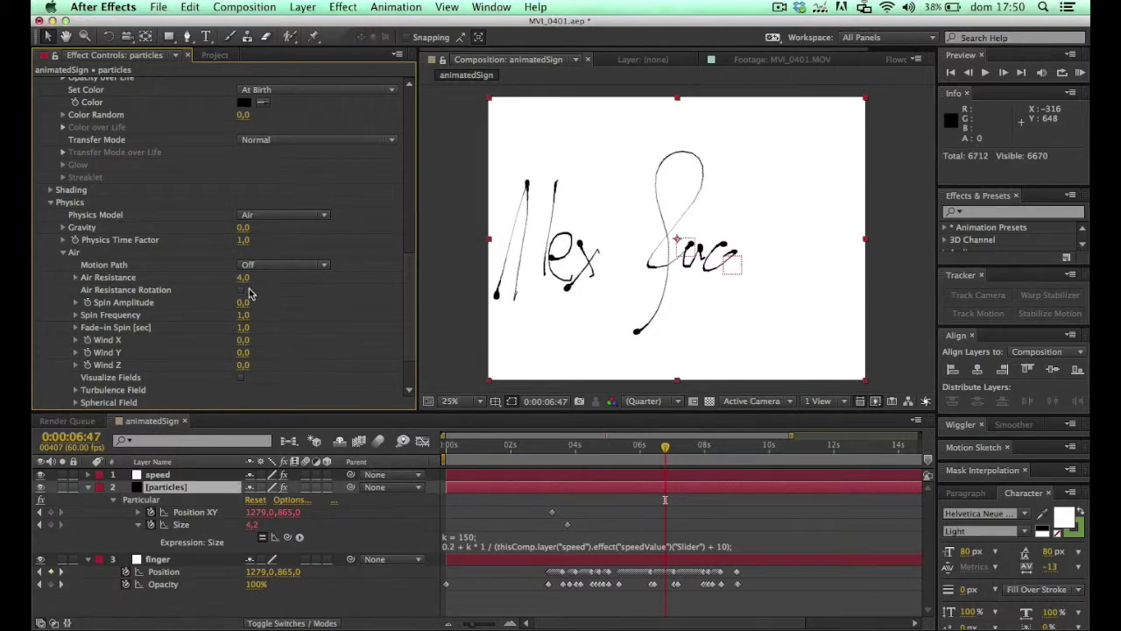
{"action": "left_click", "coordinate": [245, 279]}
{"action": "type", "text": "10"}
{"action": "key", "text": "Return"}
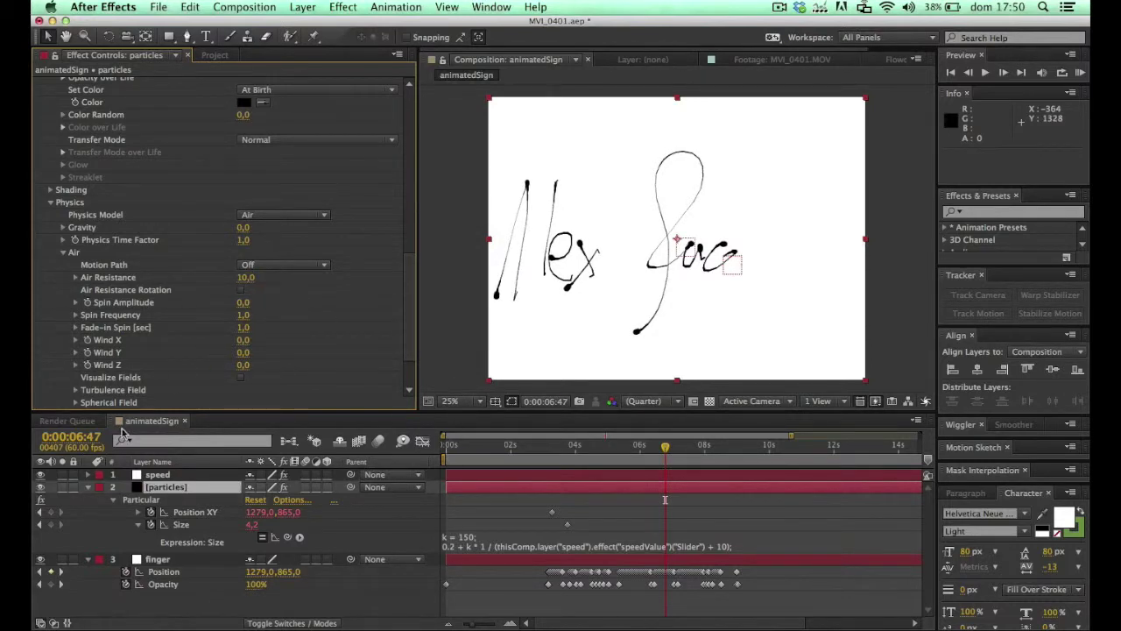
- Preview the first signature strokes from 0:00:03:19 to about 0:00:03:53
{"action": "left_click", "coordinate": [554, 453]}
{"action": "key", "text": "space"}
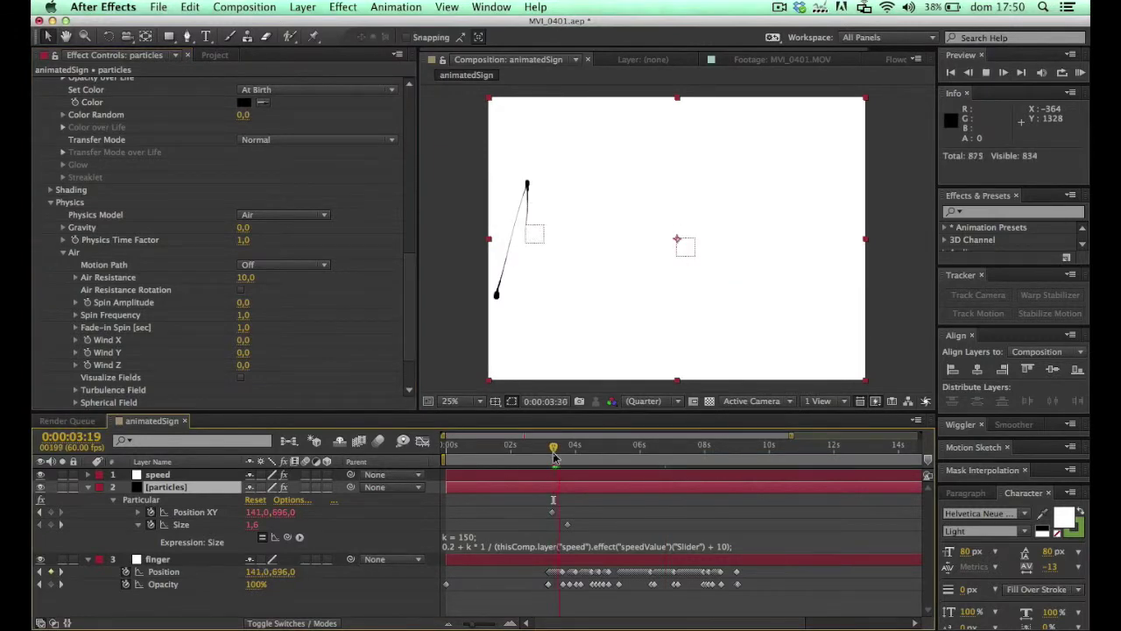
{"action": "key", "text": "space"}
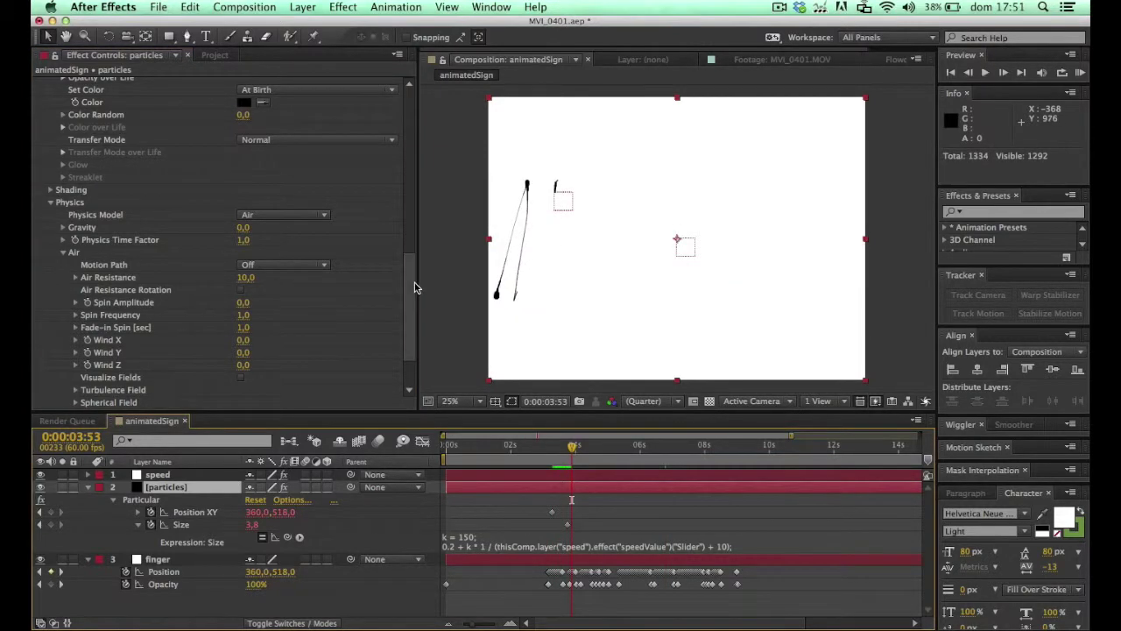
- Raise Particular's emitter Velocity to 25 and preview the signature from 0:00:02:51 to 0:00:05:17
{"action": "left_click_drag", "start_coordinate": [410, 287], "coordinate": [412, 114]}
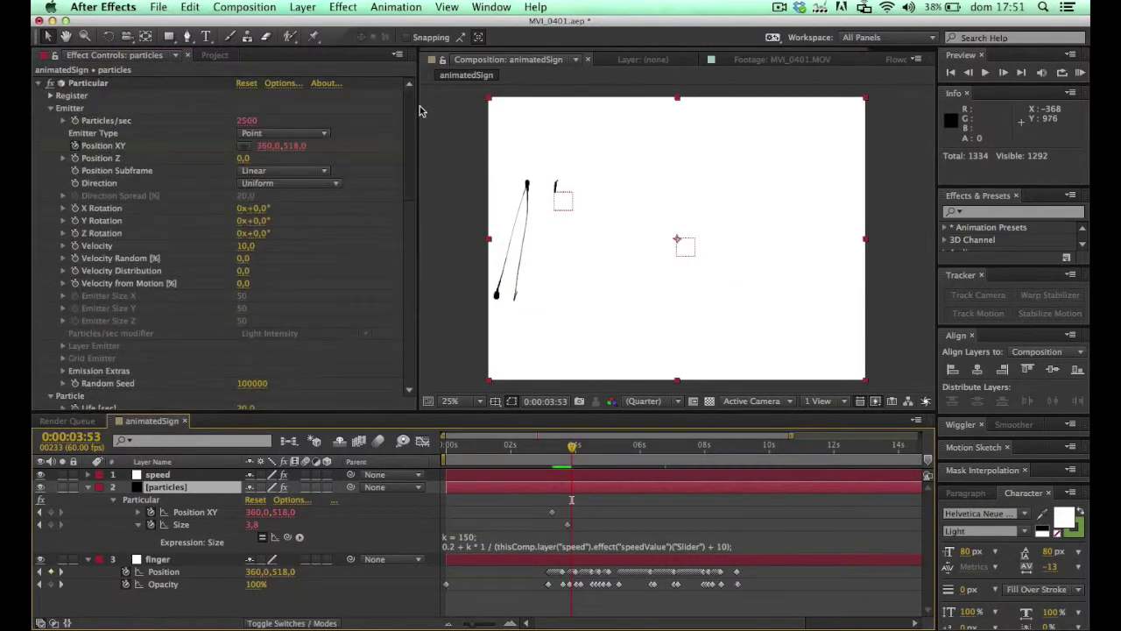
{"action": "left_click", "coordinate": [248, 246]}
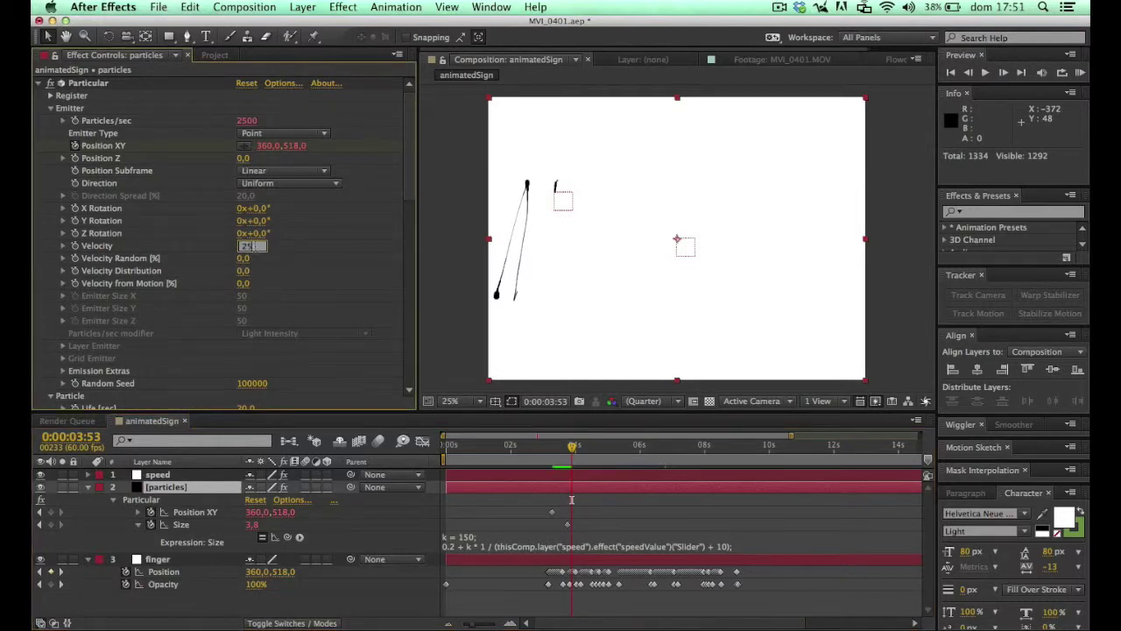
{"action": "left_click_drag", "start_coordinate": [403, 187], "coordinate": [405, 370]}
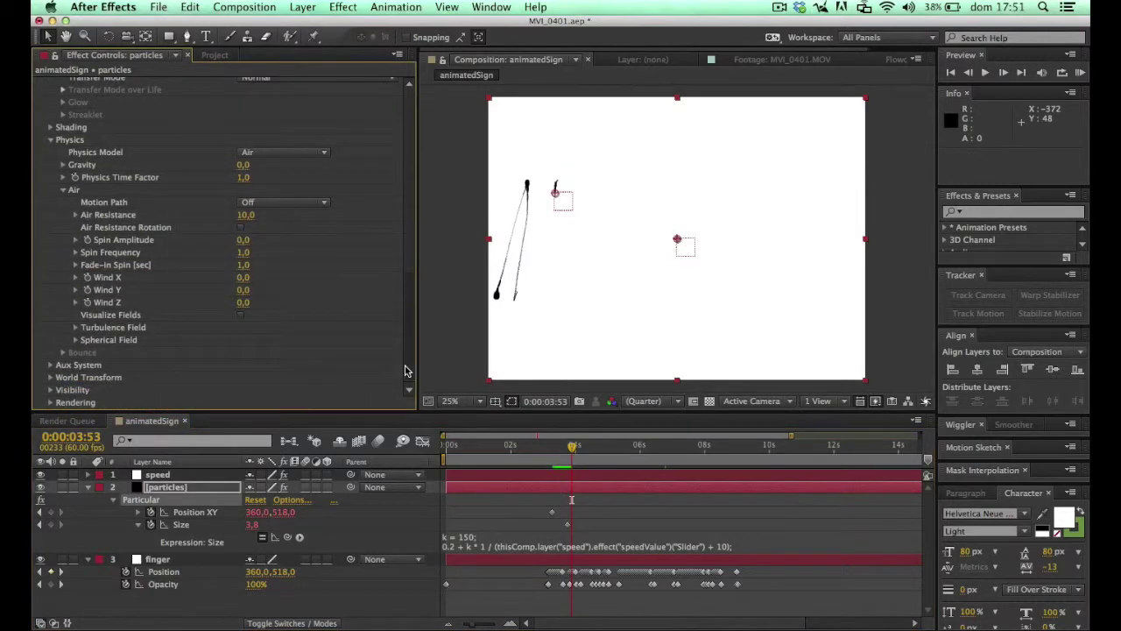
{"action": "left_click", "coordinate": [538, 447]}
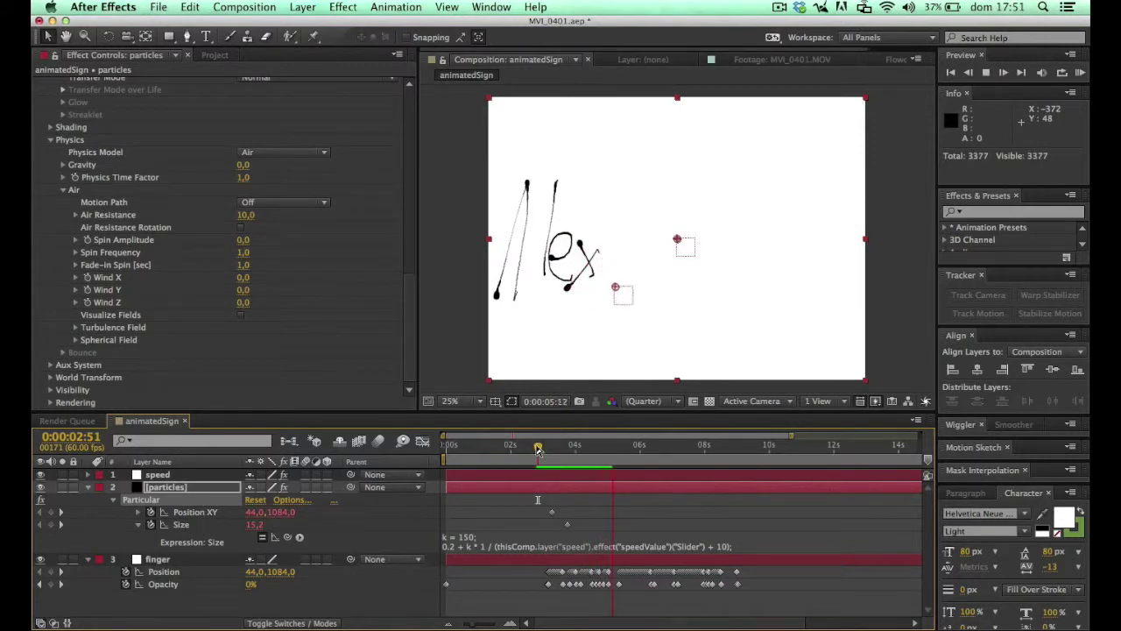
{"action": "key", "text": "space"}
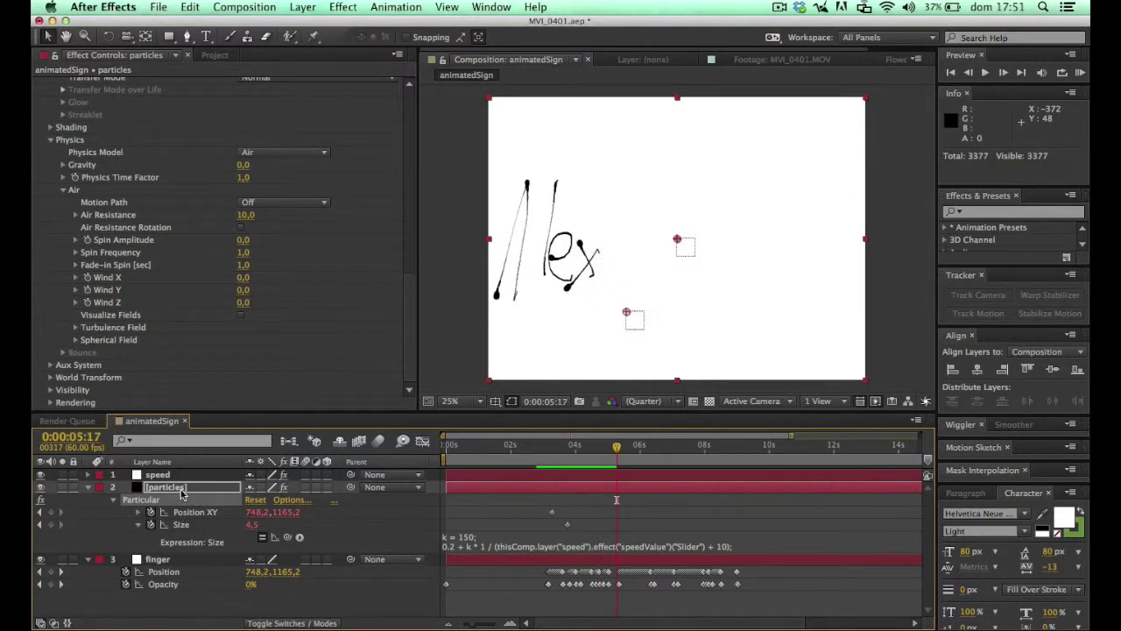
{"action": "left_click", "coordinate": [180, 488]}
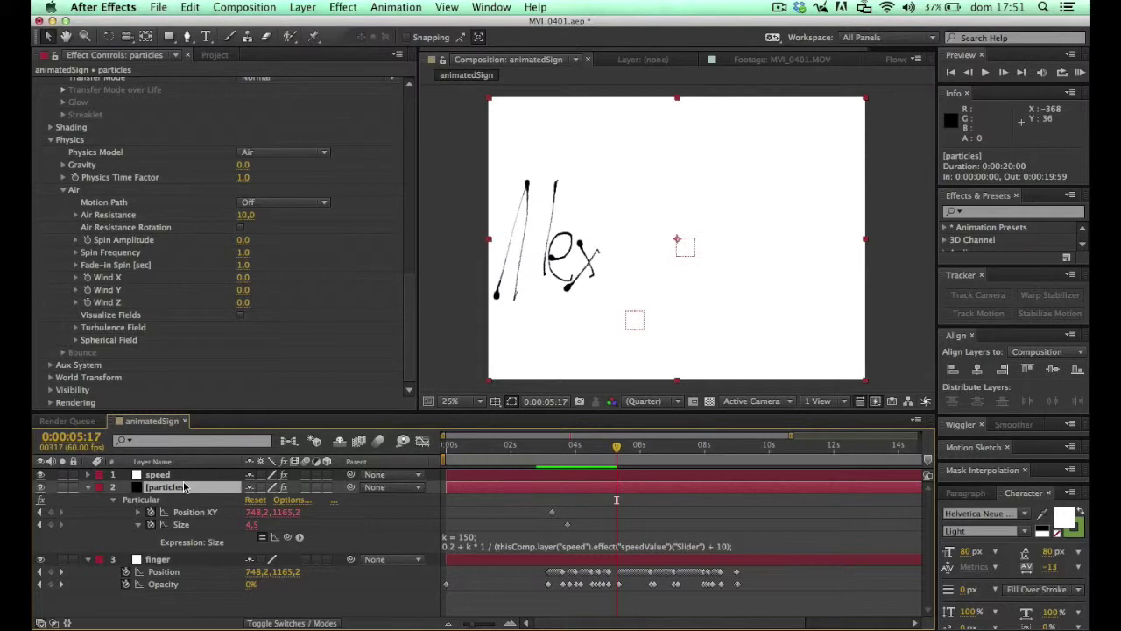
{"action": "scroll", "coordinate": [305, 243], "scroll_direction": "up", "scroll_amount": 15}
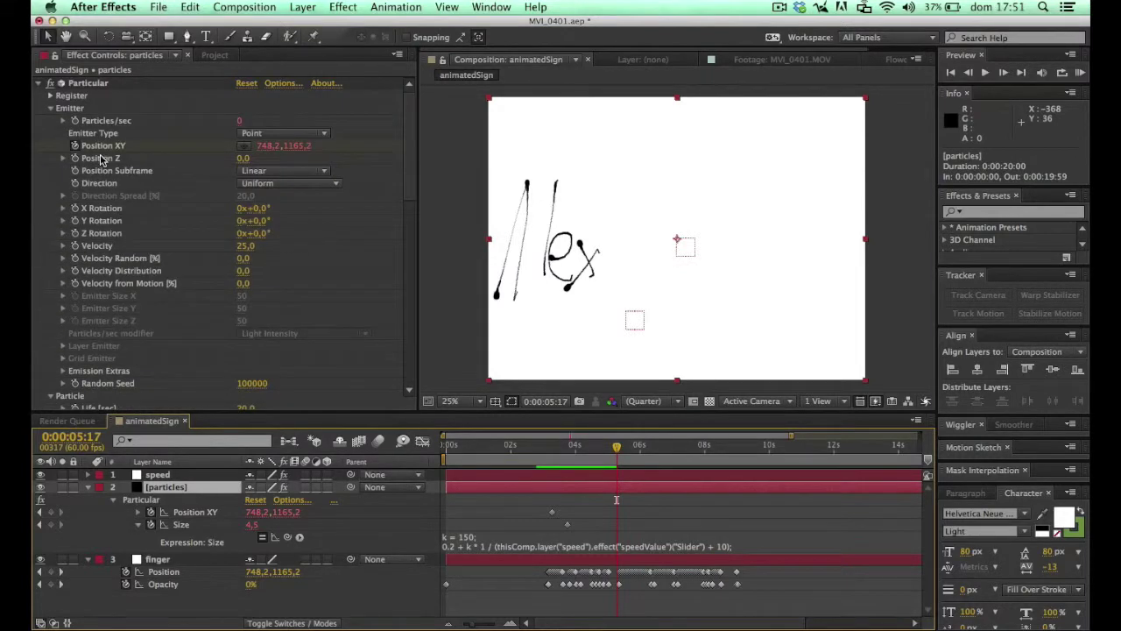
{"action": "left_click", "coordinate": [75, 121], "text": "alt"}
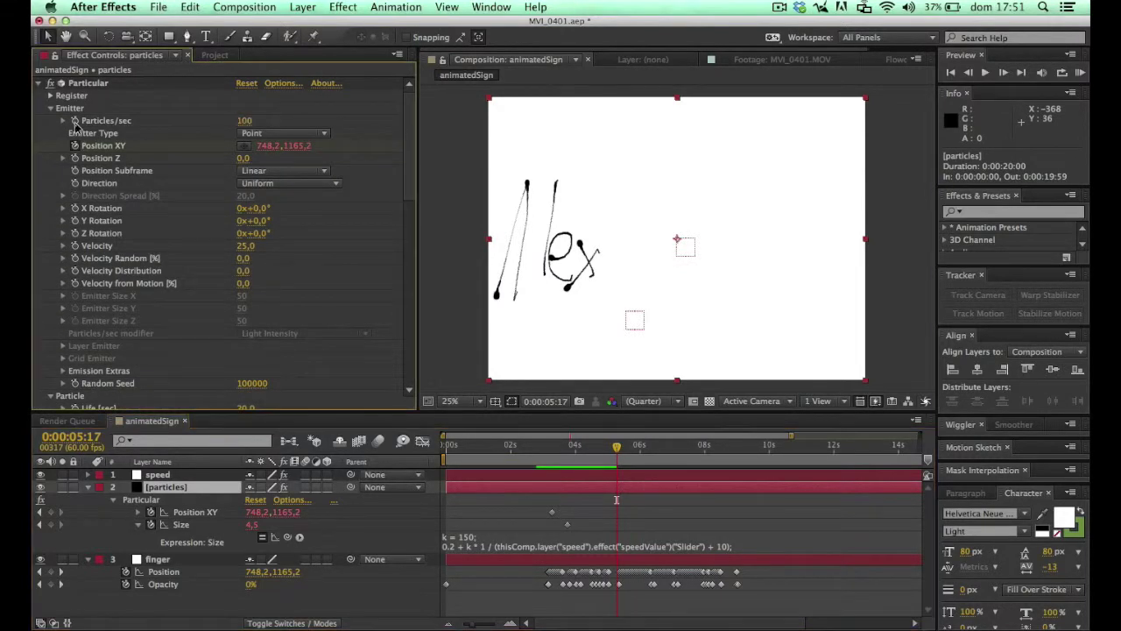
{"action": "key", "text": "super+z"}
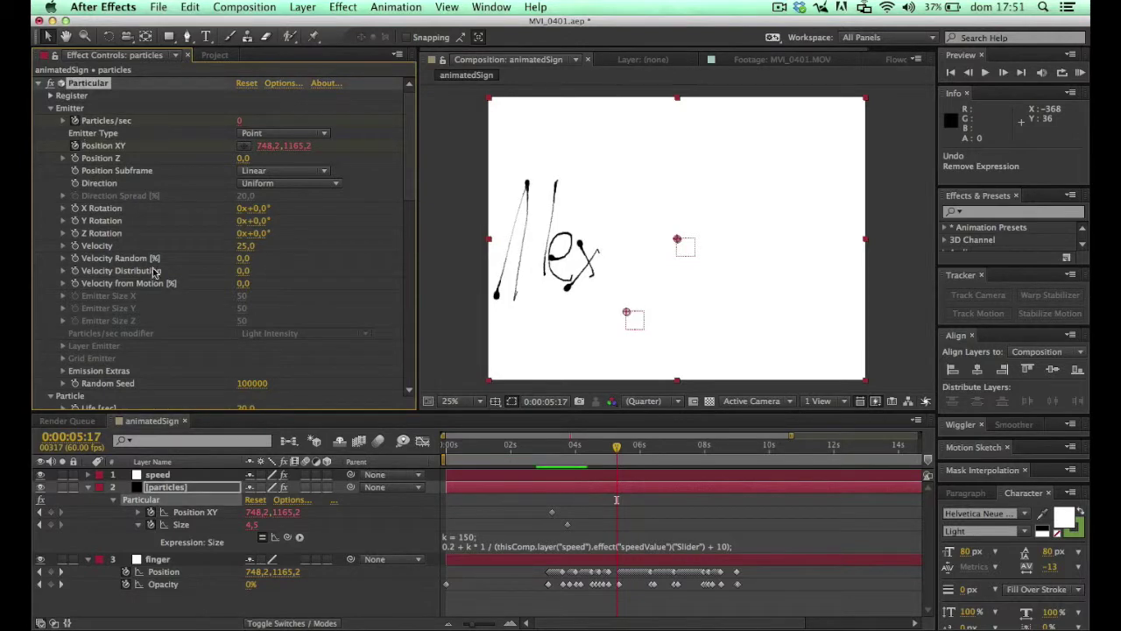
- Reveal the particles layer's expressions in the timeline, including the Particles/sec expression
{"action": "left_click", "coordinate": [192, 487]}
{"action": "key", "text": "u"}
{"action": "key", "text": "e"}
{"action": "key", "text": "e"}
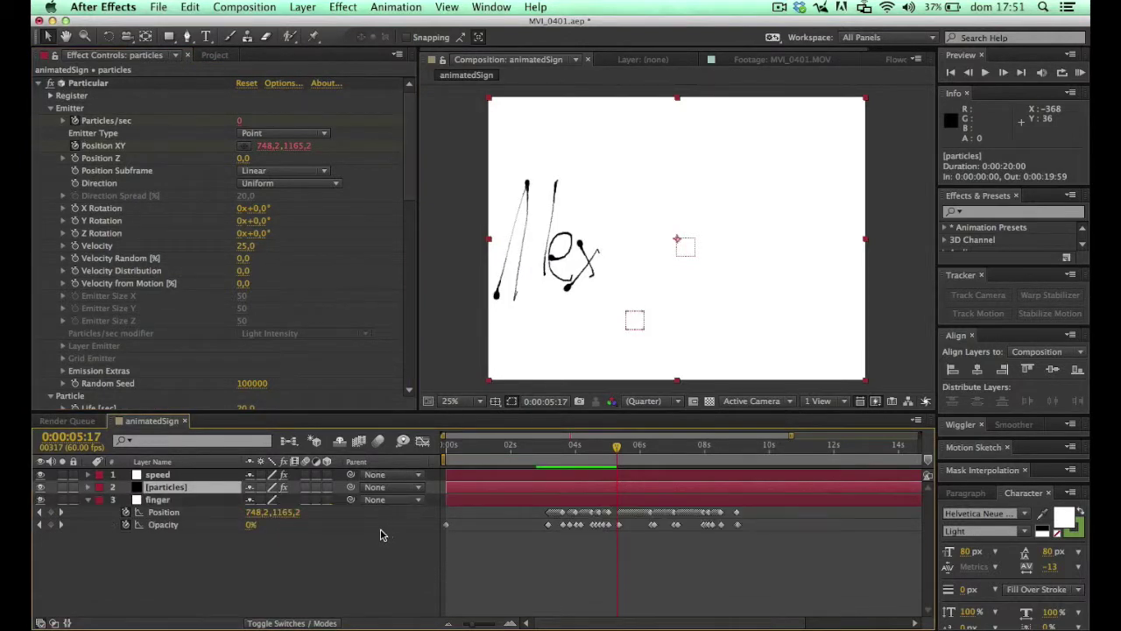
{"action": "left_click", "coordinate": [595, 541]}
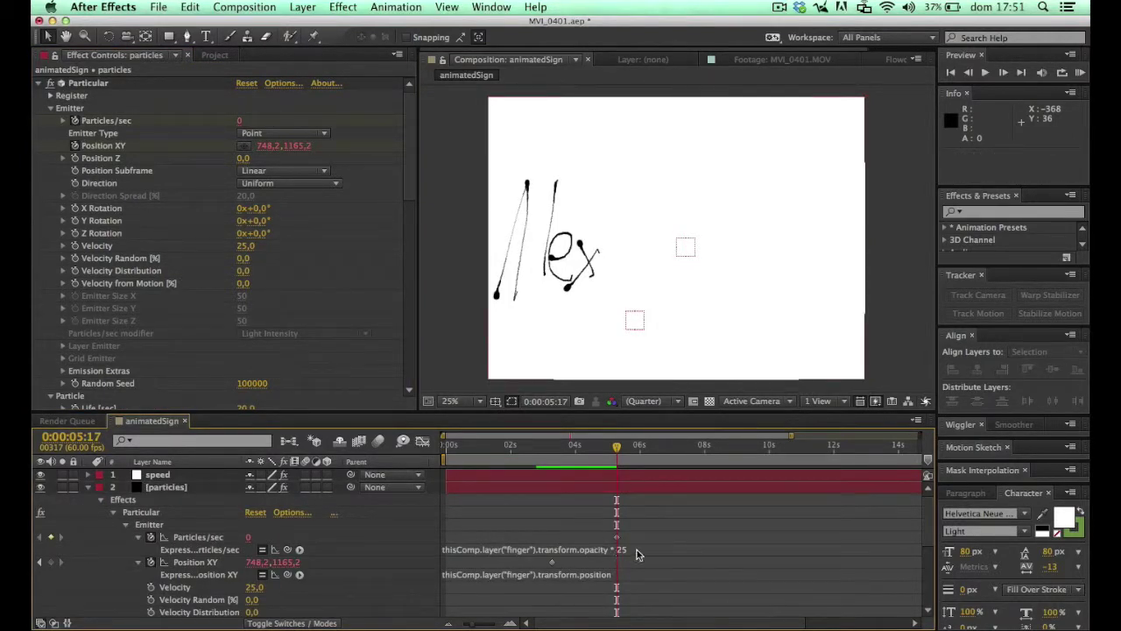
- Set the multiplier in the particles layer's Particles/sec expression to 50 and inspect the letter strokes at 100% zoom
{"action": "left_click", "coordinate": [628, 548]}
{"action": "left_click", "coordinate": [628, 549]}
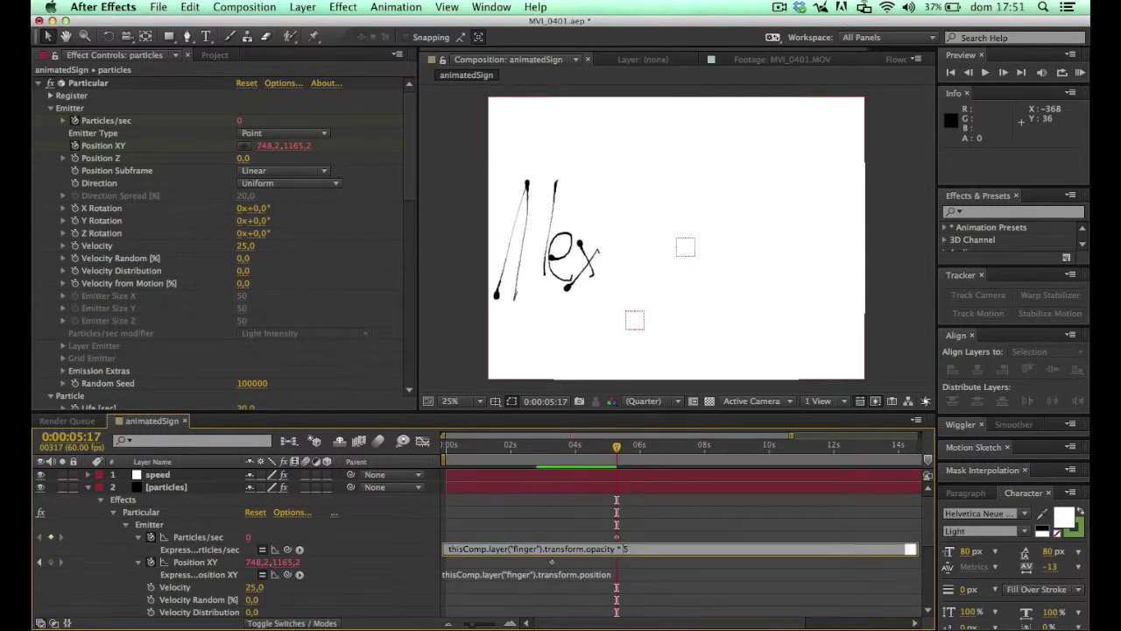
{"action": "key", "text": "Delete"}
{"action": "left_click", "coordinate": [616, 521]}
{"action": "key", "text": "period"}
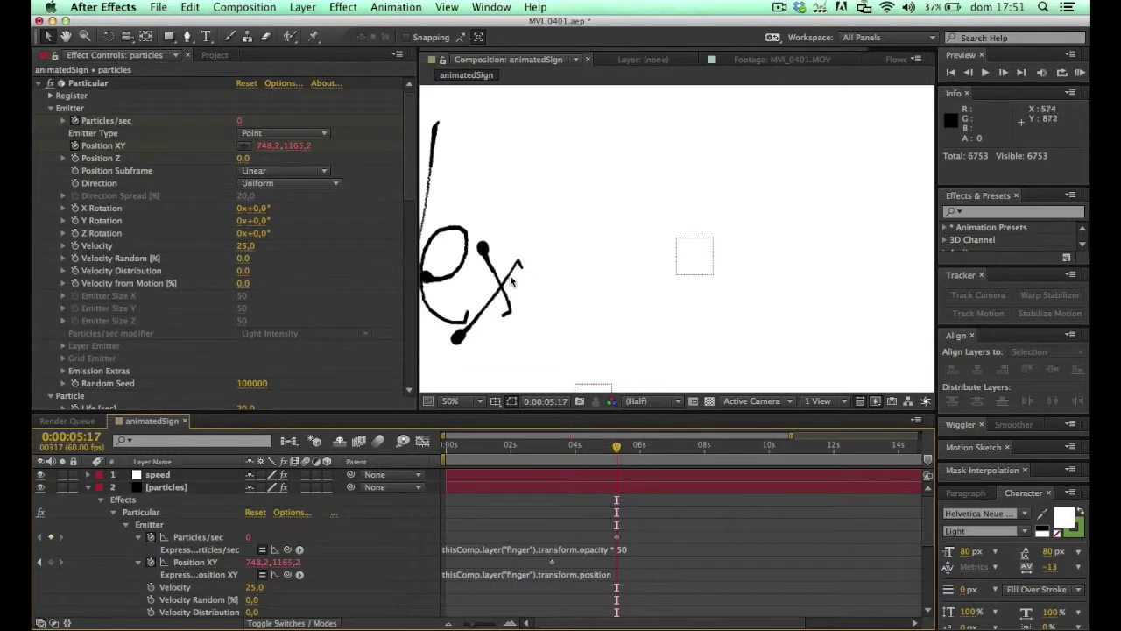
{"action": "key", "text": "h"}
{"action": "left_click_drag", "start_coordinate": [503, 258], "coordinate": [671, 232]}
{"action": "key", "text": "period"}
{"action": "left_click_drag", "start_coordinate": [530, 226], "coordinate": [757, 257]}
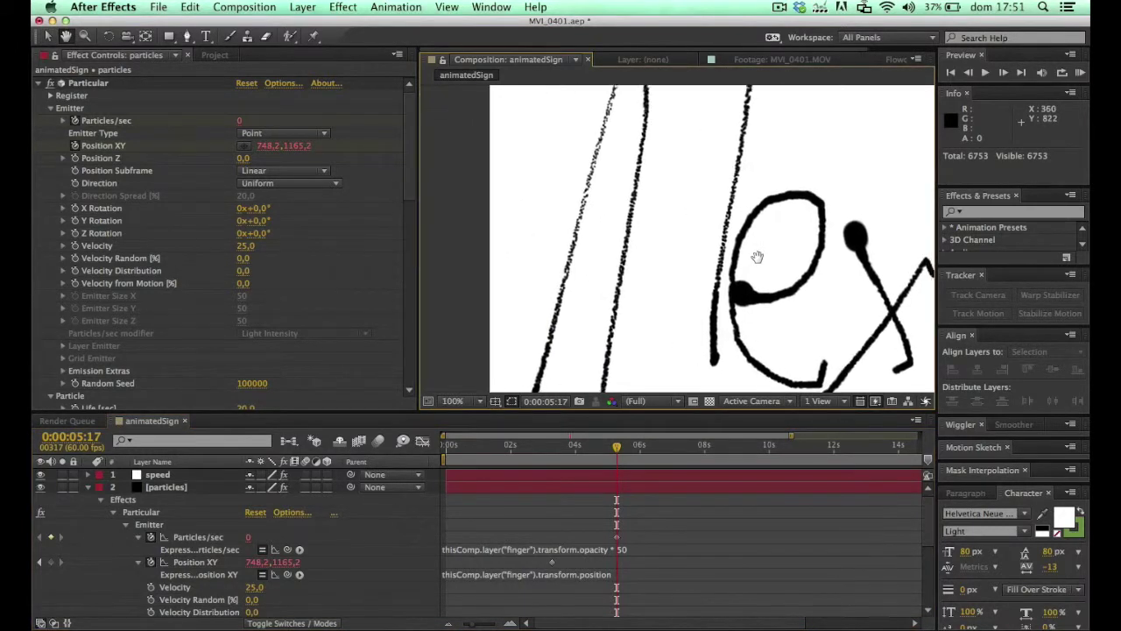
- Set the multiplier in the Particles/sec expression to 100
{"action": "left_click", "coordinate": [623, 549]}
{"action": "left_click", "coordinate": [630, 550]}
{"action": "key", "text": "BackSpace"}
{"action": "key", "text": "BackSpace"}
{"action": "type", "text": "10"}
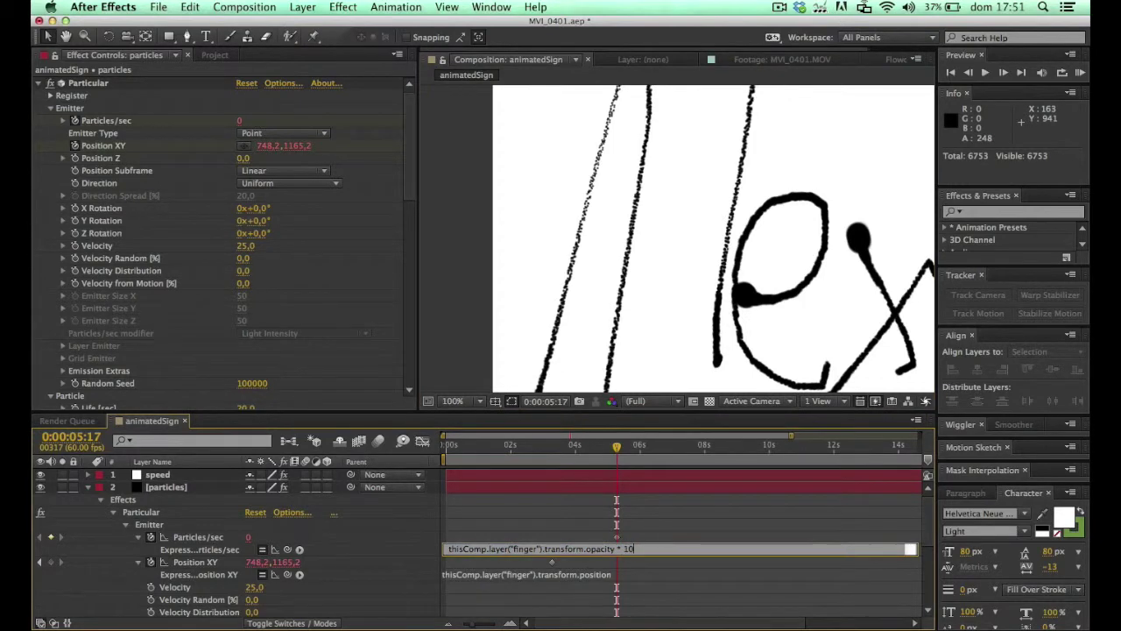
{"action": "type", "text": "0"}
{"action": "left_click", "coordinate": [625, 528]}
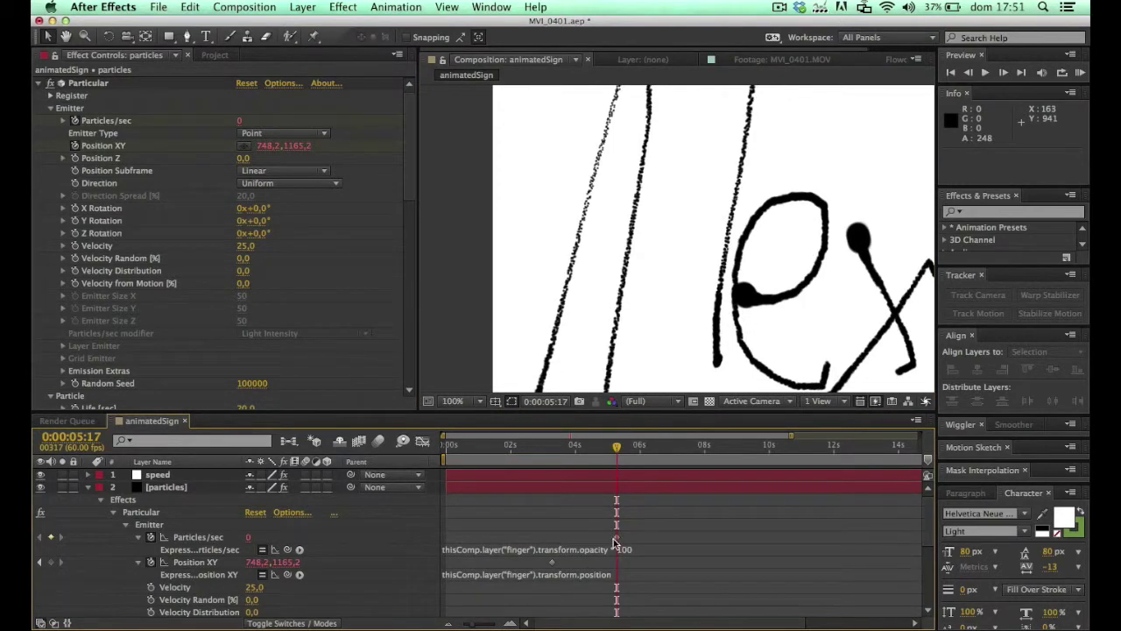
- Play back parts of the handwriting animation at 100% zoom to check how continuous the strokes are
{"action": "left_click", "coordinate": [612, 459]}
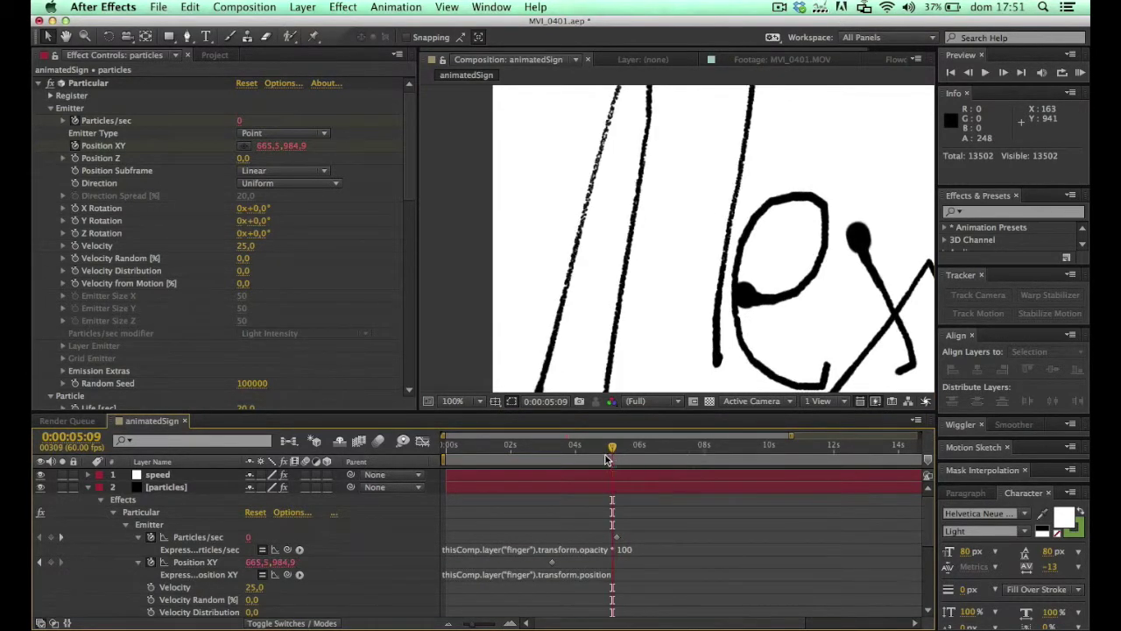
{"action": "left_click", "coordinate": [605, 459]}
{"action": "key", "text": "space"}
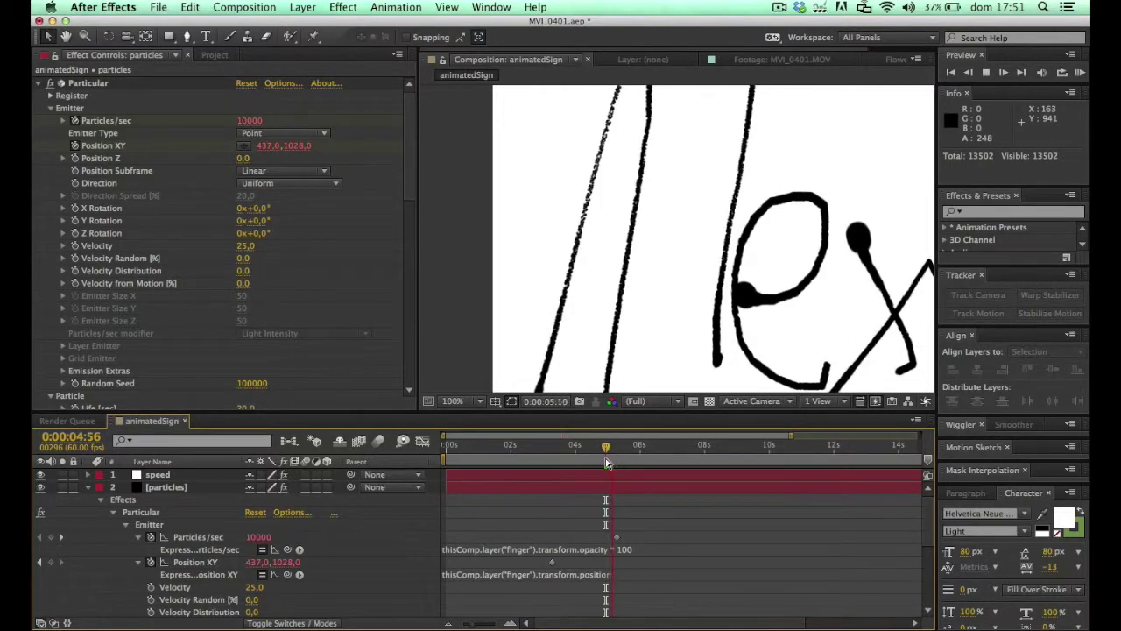
{"action": "key", "text": "space"}
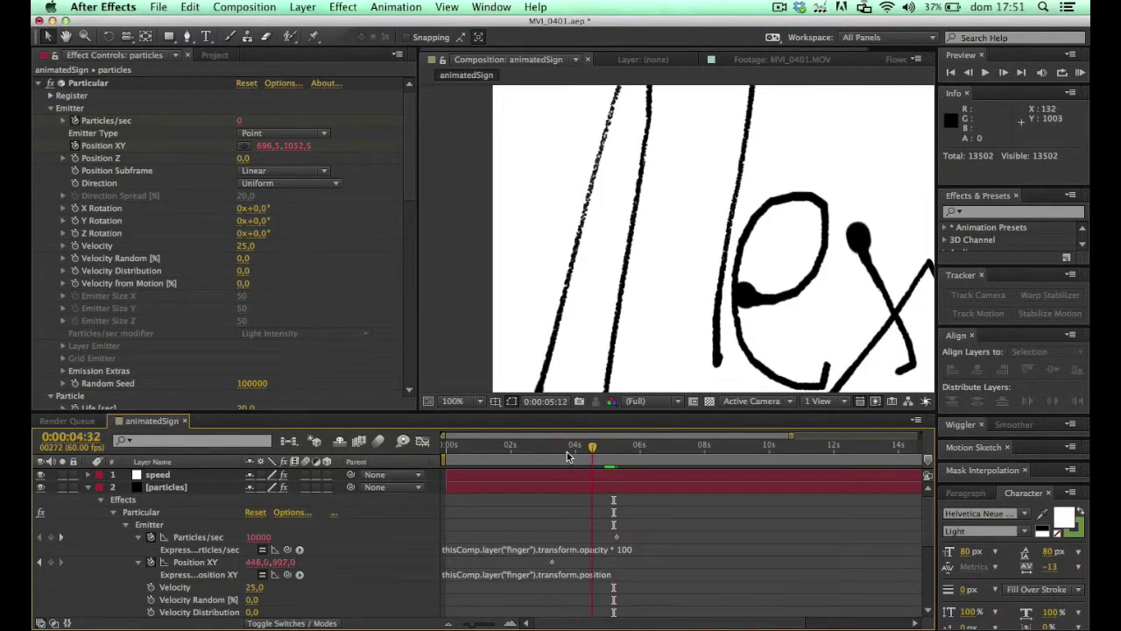
{"action": "left_click", "coordinate": [533, 455]}
{"action": "key", "text": "space"}
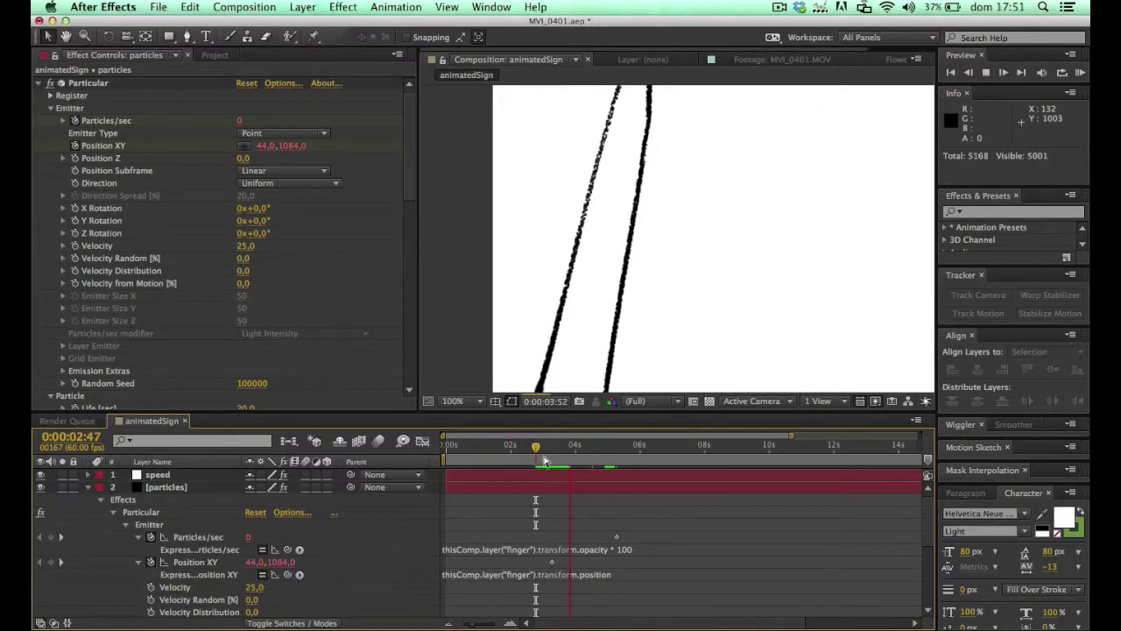
{"action": "key", "text": "space"}
- Preview the signature being written from 0:00:03:00 at 50% zoom
{"action": "scroll", "coordinate": [569, 275], "scroll_direction": "down", "scroll_amount": 2}
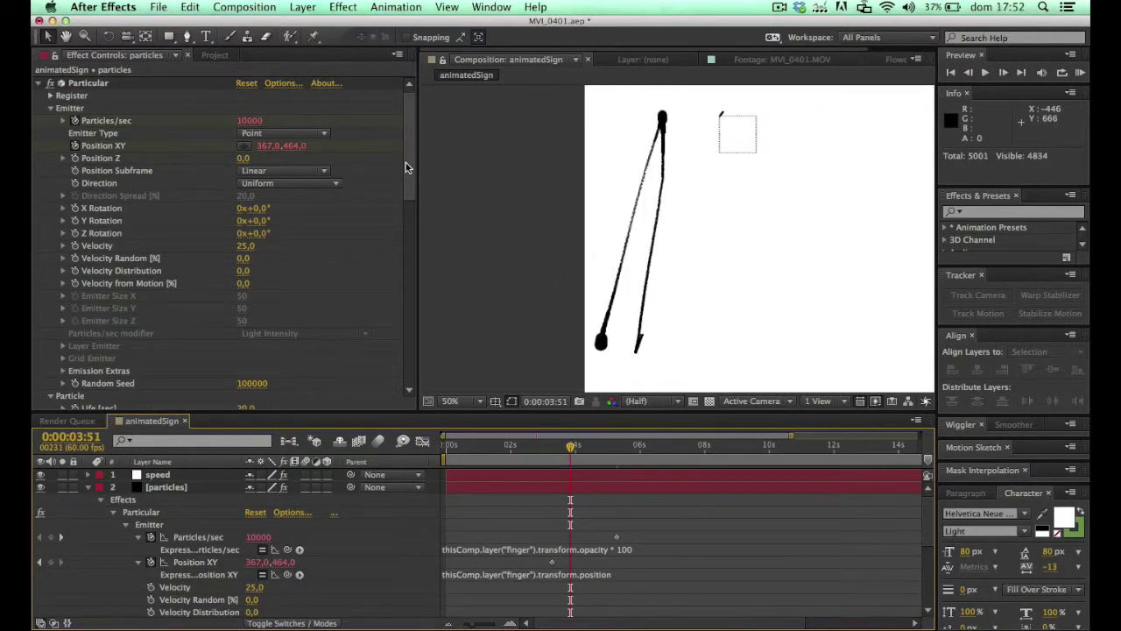
{"action": "left_click", "coordinate": [555, 452]}
{"action": "key", "text": "space"}
{"action": "left_click", "coordinate": [543, 452]}
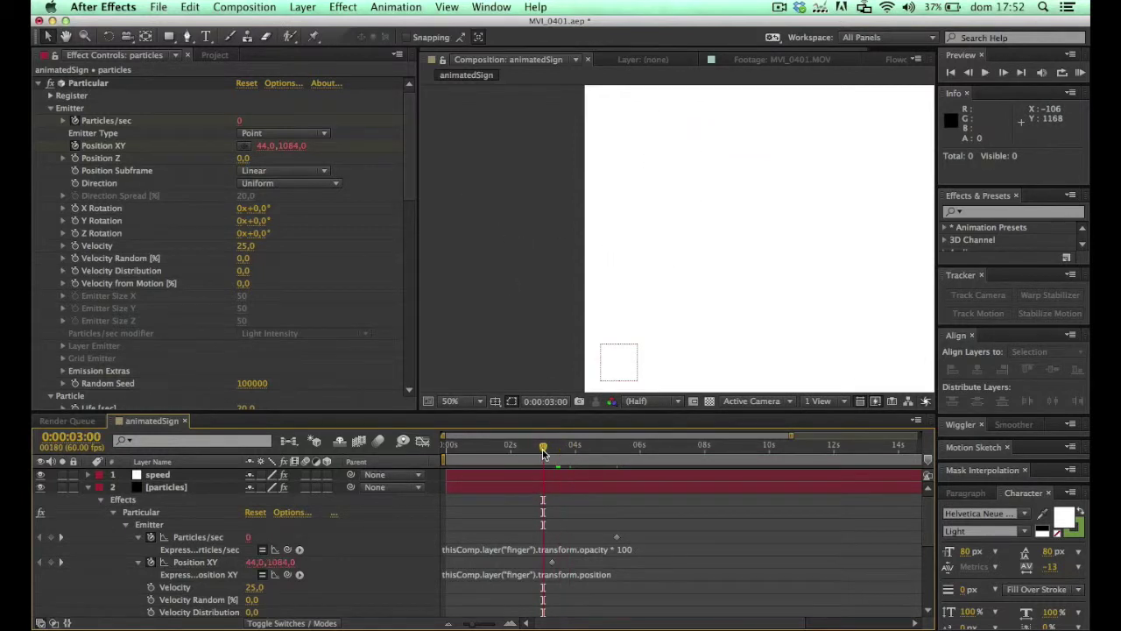
{"action": "key", "text": "space"}
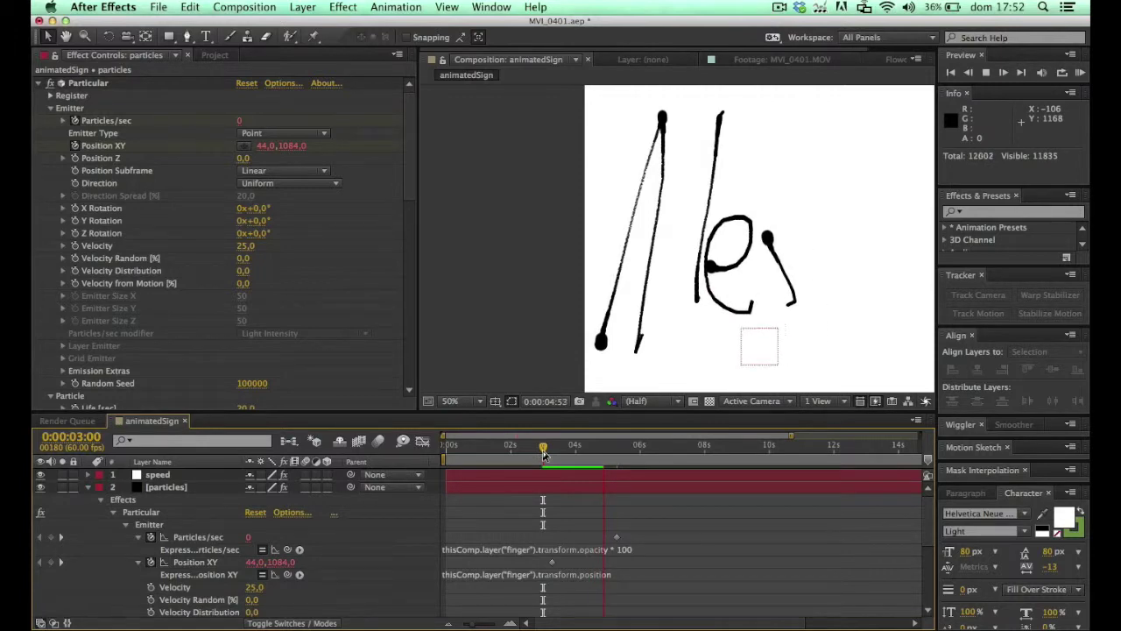
{"action": "key", "text": "space"}
- Show only the animated properties of the particles layer and expand the expression of its Size property
{"action": "scroll", "coordinate": [662, 501], "scroll_direction": "down", "scroll_amount": 2}
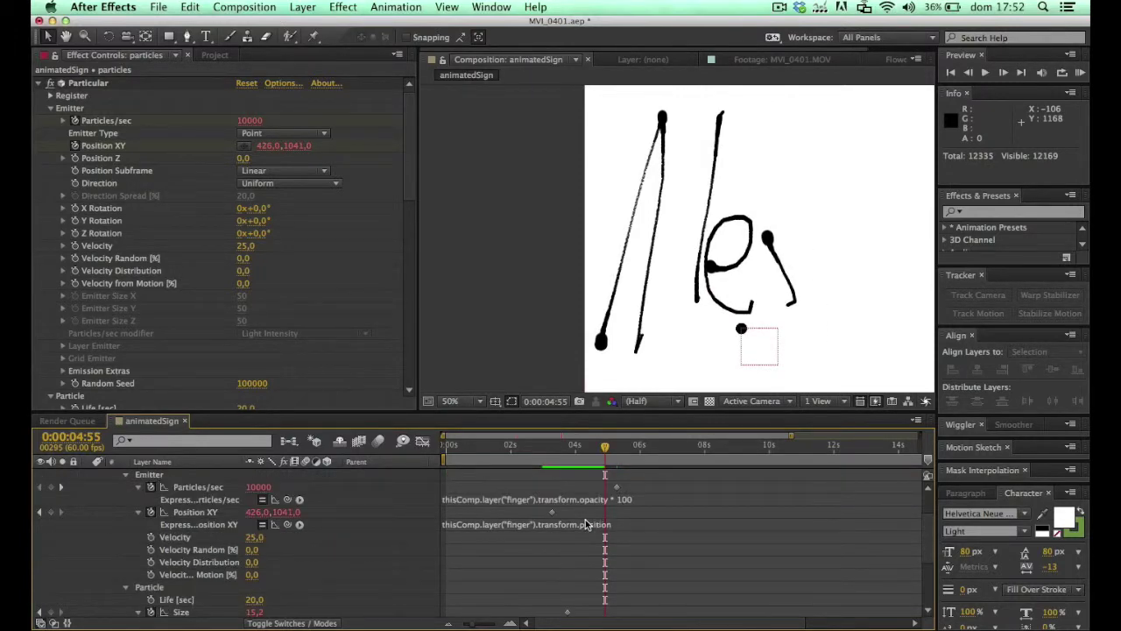
{"action": "scroll", "coordinate": [194, 483], "scroll_direction": "up", "scroll_amount": 2}
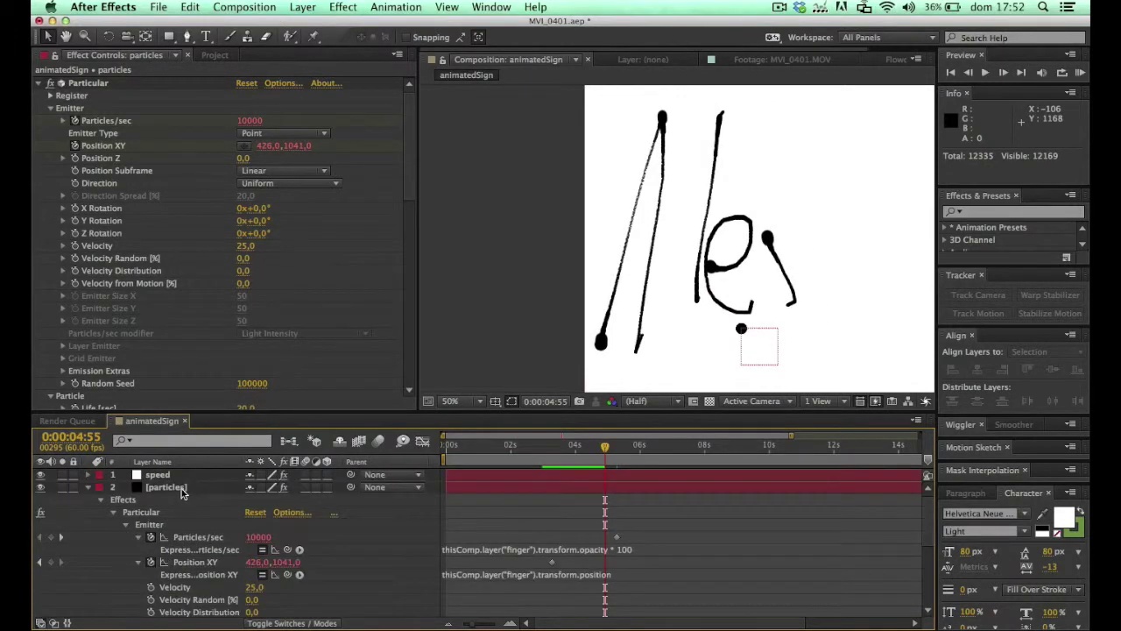
{"action": "left_click", "coordinate": [180, 488]}
{"action": "key", "text": "u"}
{"action": "key", "text": "u"}
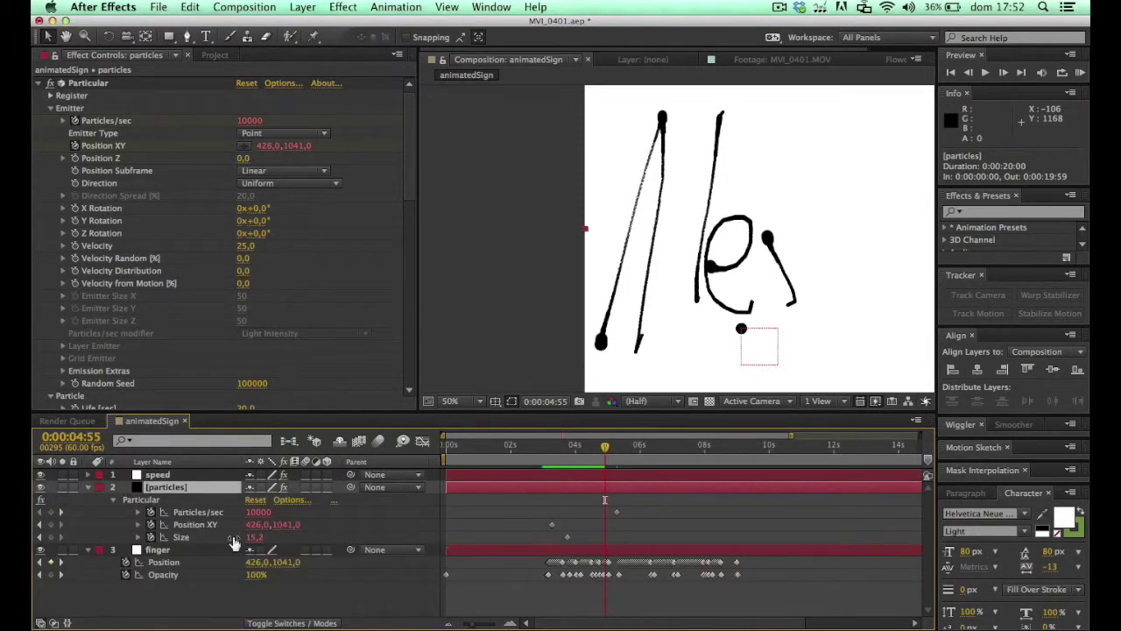
{"action": "left_click", "coordinate": [181, 536]}
{"action": "left_click", "coordinate": [140, 537]}
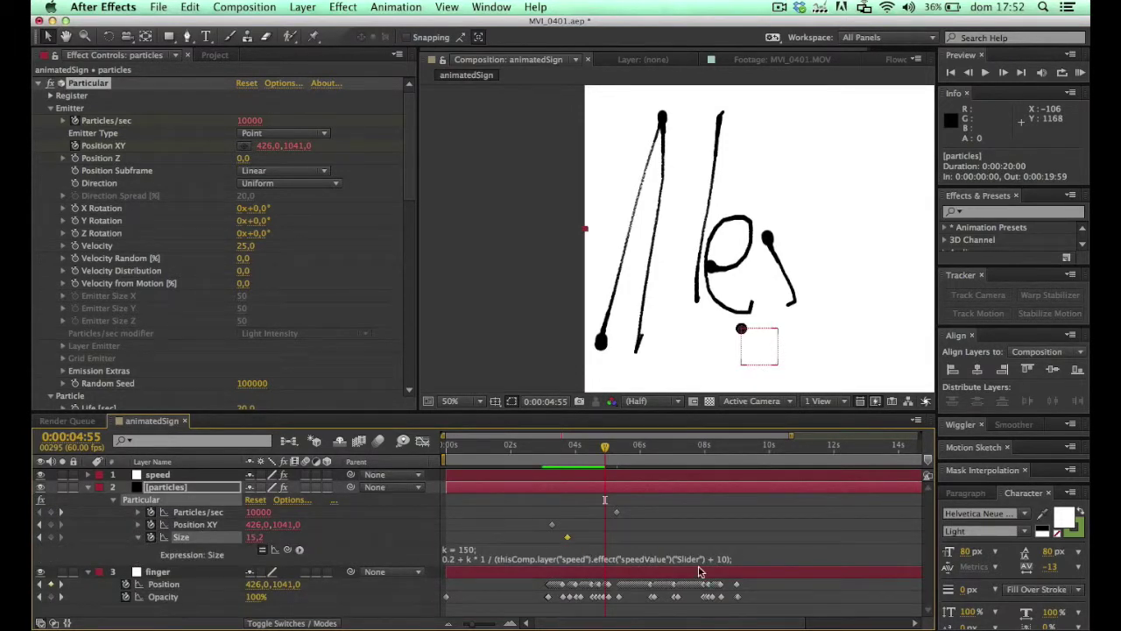
- Set the constant at the start of the Size expression's second line to 0.5 and preview the strokes
{"action": "left_click", "coordinate": [451, 557]}
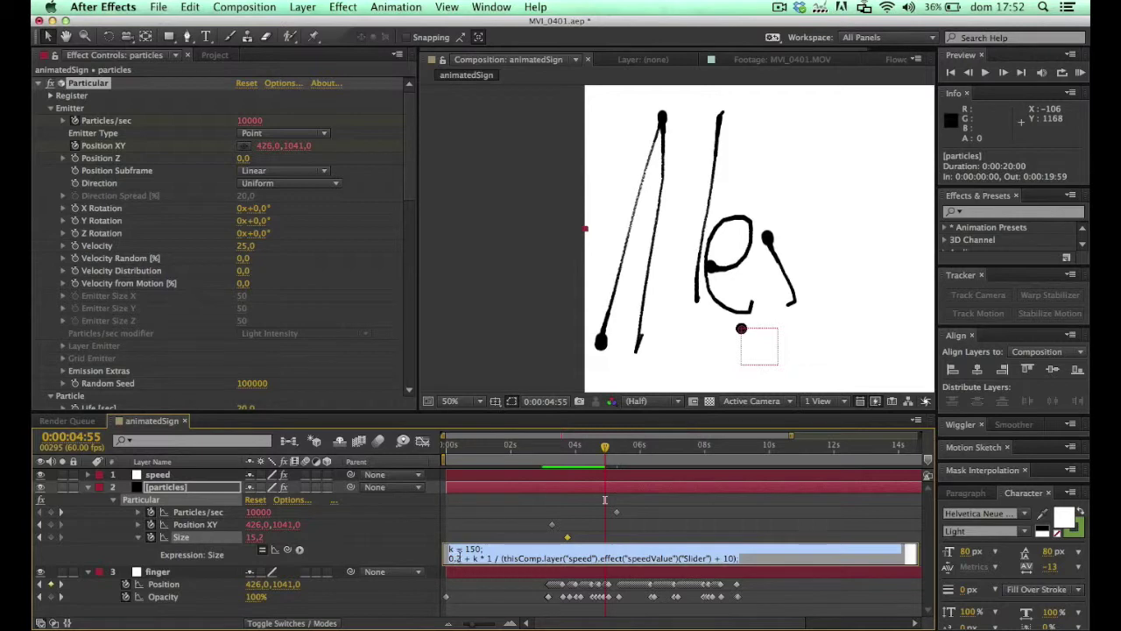
{"action": "left_click", "coordinate": [459, 557]}
{"action": "key", "text": "BackSpace"}
{"action": "type", "text": "5"}
{"action": "left_click", "coordinate": [500, 527]}
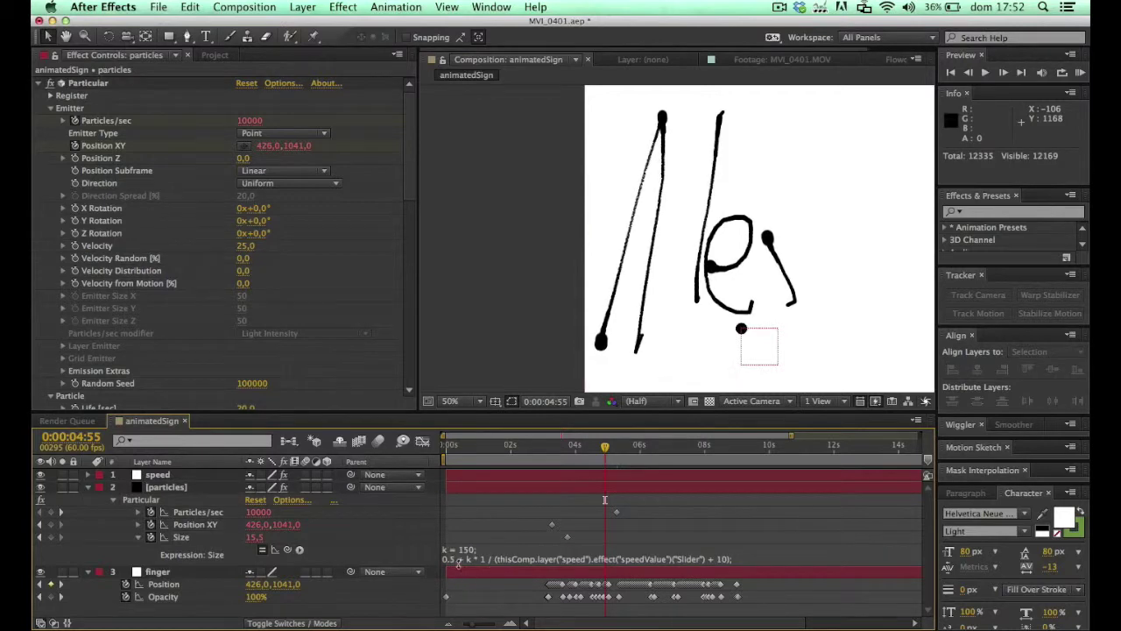
{"action": "left_click", "coordinate": [578, 460]}
{"action": "key", "text": "KP_0"}
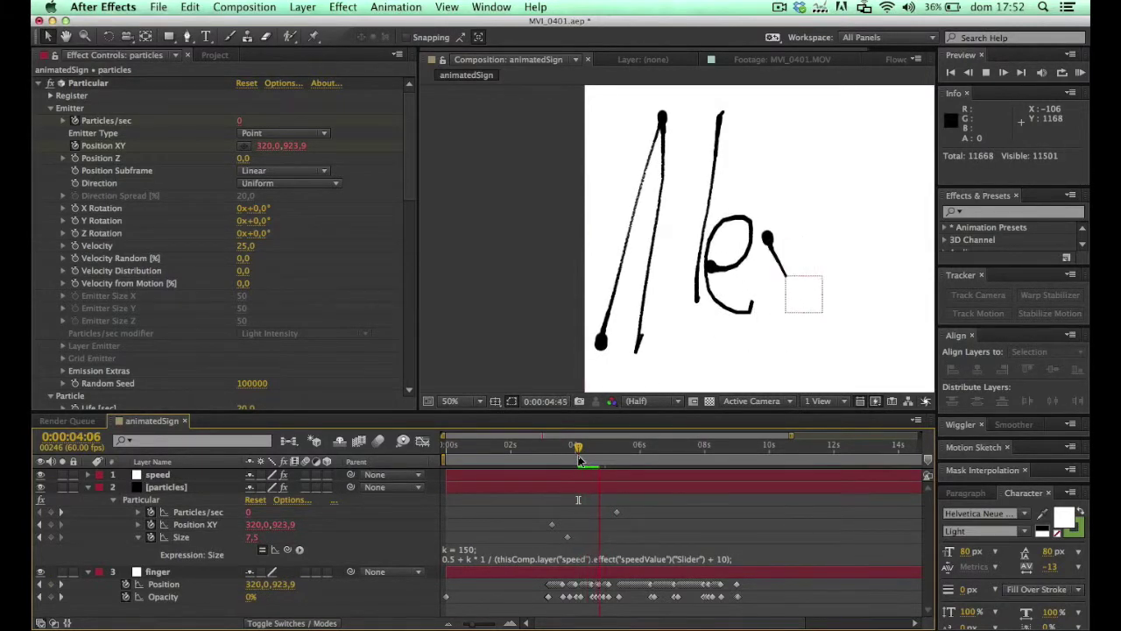
{"action": "left_click", "coordinate": [440, 331]}
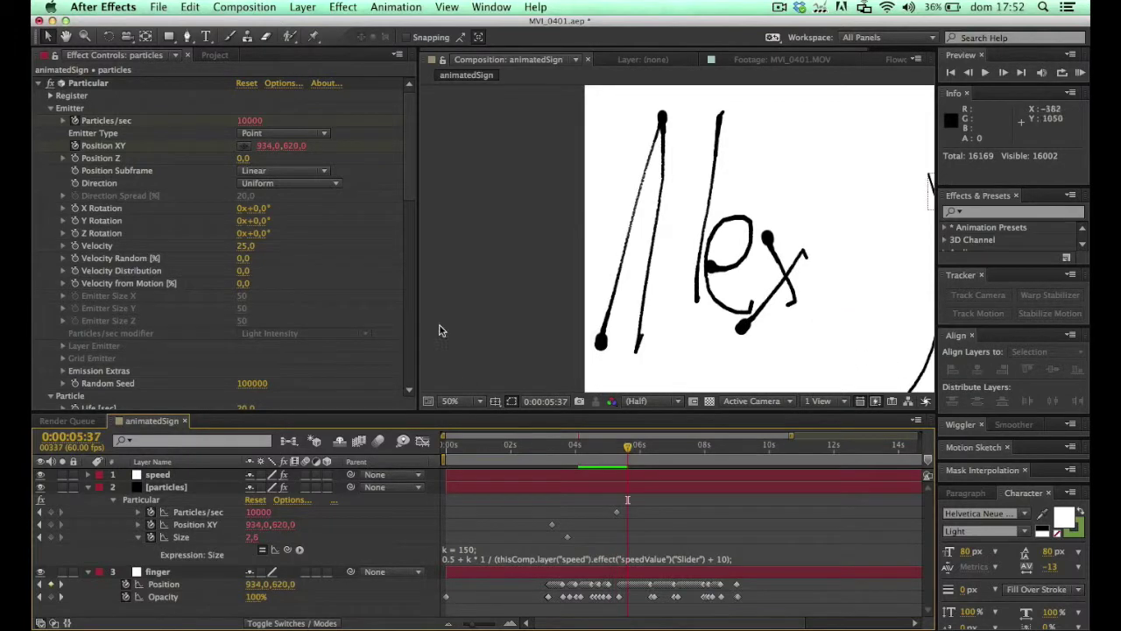
- Set the constant at the start of the Size expression's second line to 1 and preview from 0:00:03:19
{"action": "double_click", "coordinate": [450, 558]}
{"action": "type", "text": "1"}
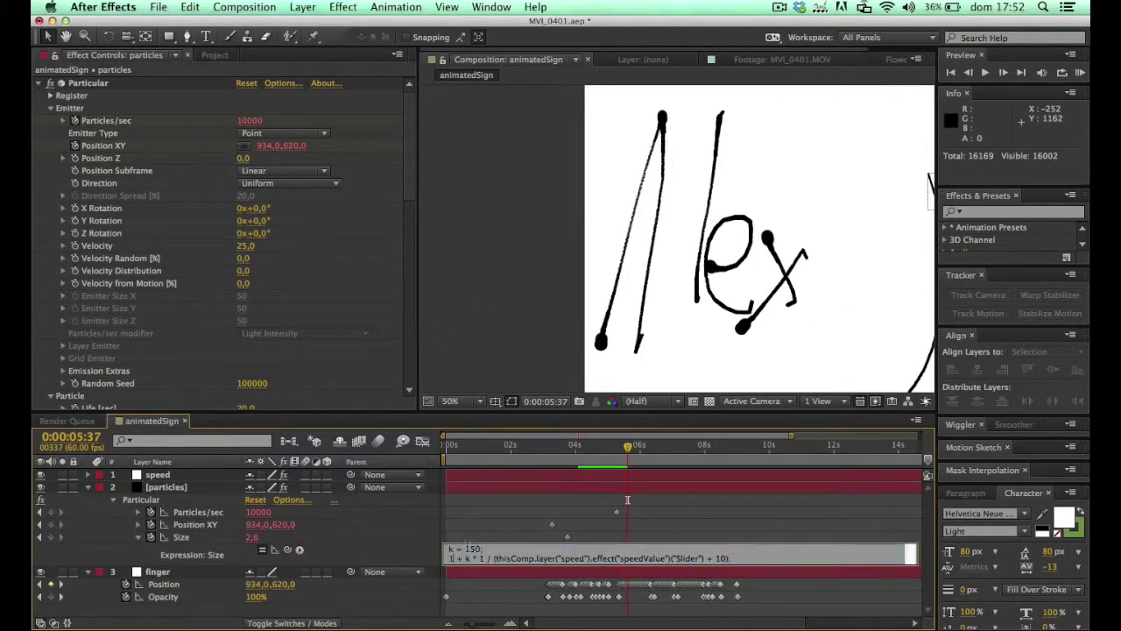
{"action": "key", "text": "KP_Enter"}
{"action": "left_click", "coordinate": [552, 449]}
{"action": "key", "text": "KP_0"}
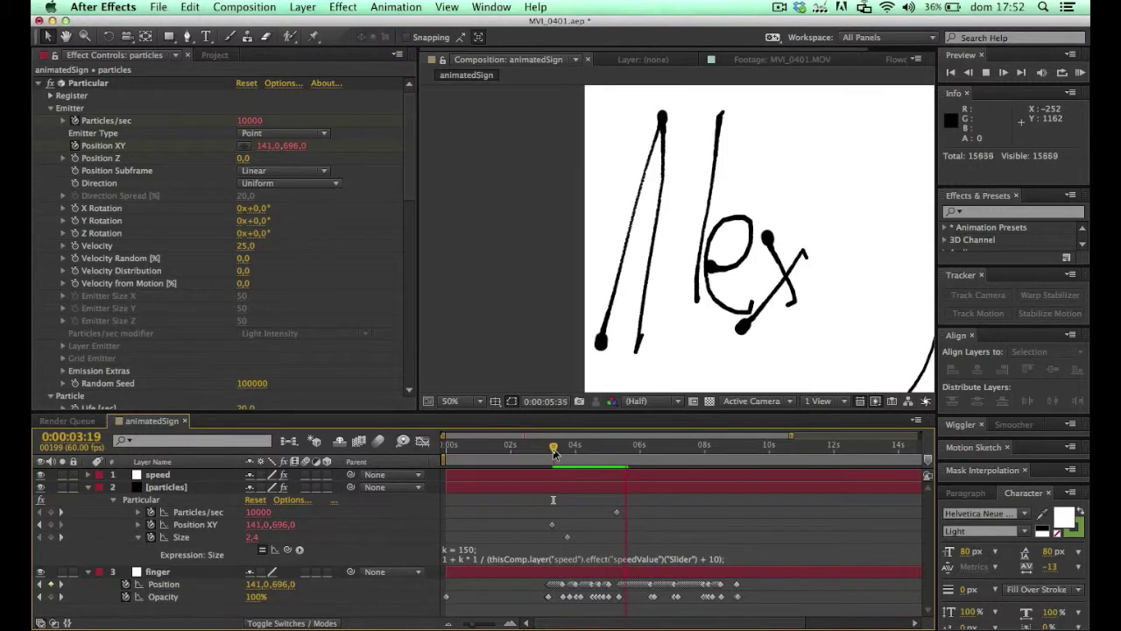
{"action": "key", "text": "space"}
{"action": "key", "text": "comma"}
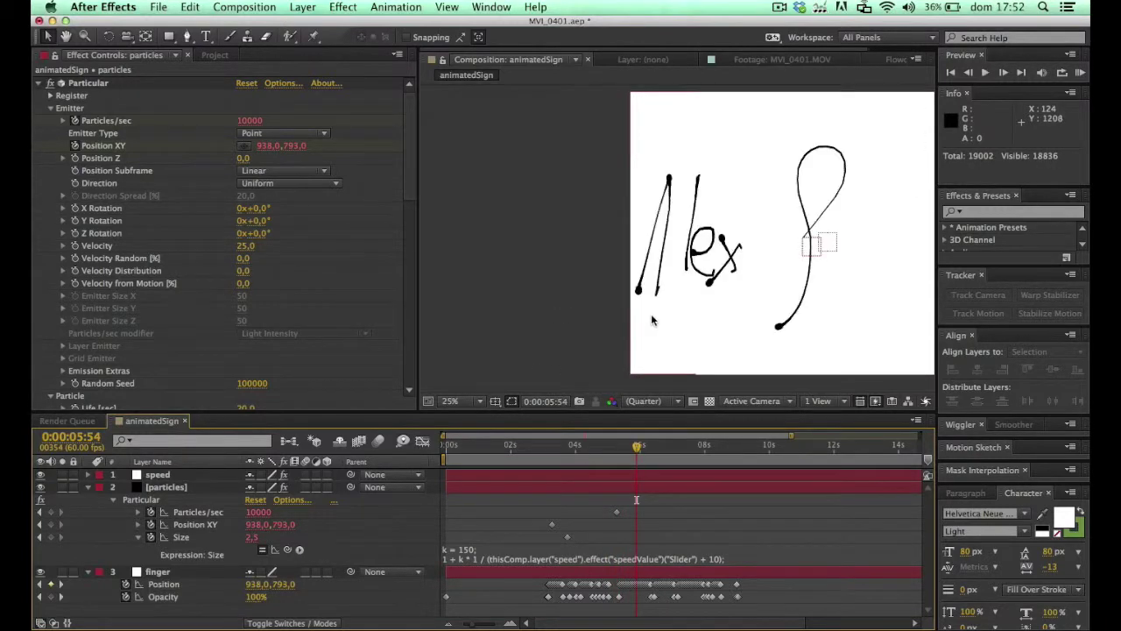
- Collapse the particles layer, turn on the transparency grid and check the whole signature near the end of the animation
{"action": "left_click", "coordinate": [89, 487]}
{"action": "mouse_move", "coordinate": [637, 447]}
{"action": "left_mouse_down"}
{"action": "mouse_move", "coordinate": [589, 446]}
{"action": "mouse_move", "coordinate": [746, 447]}
{"action": "left_mouse_up"}
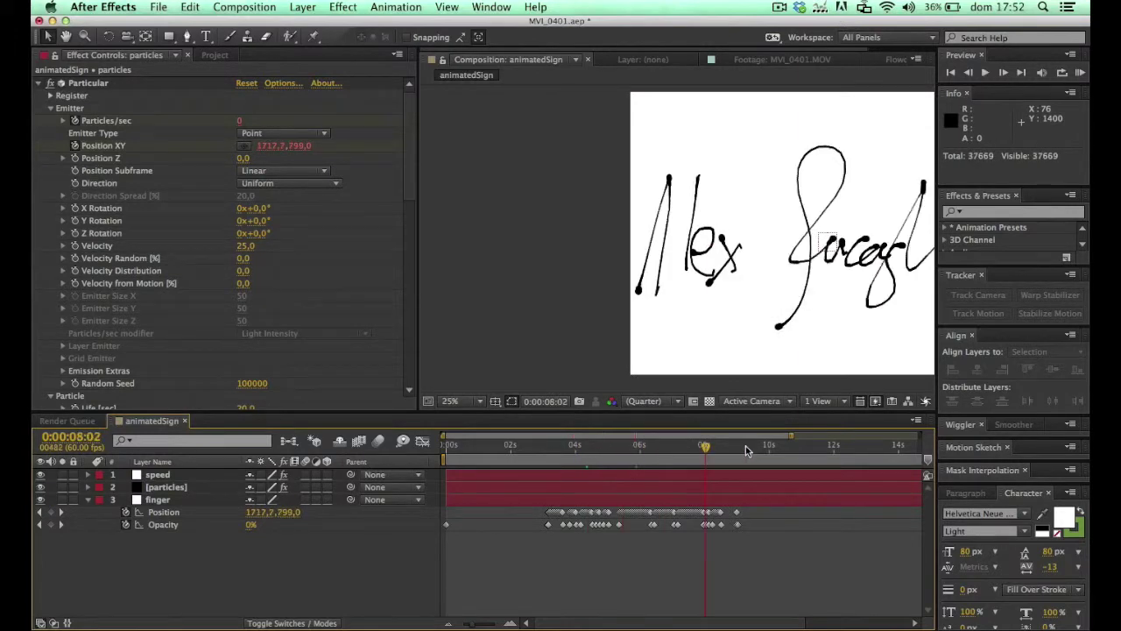
{"action": "left_click", "coordinate": [746, 446]}
{"action": "left_click", "coordinate": [710, 401]}
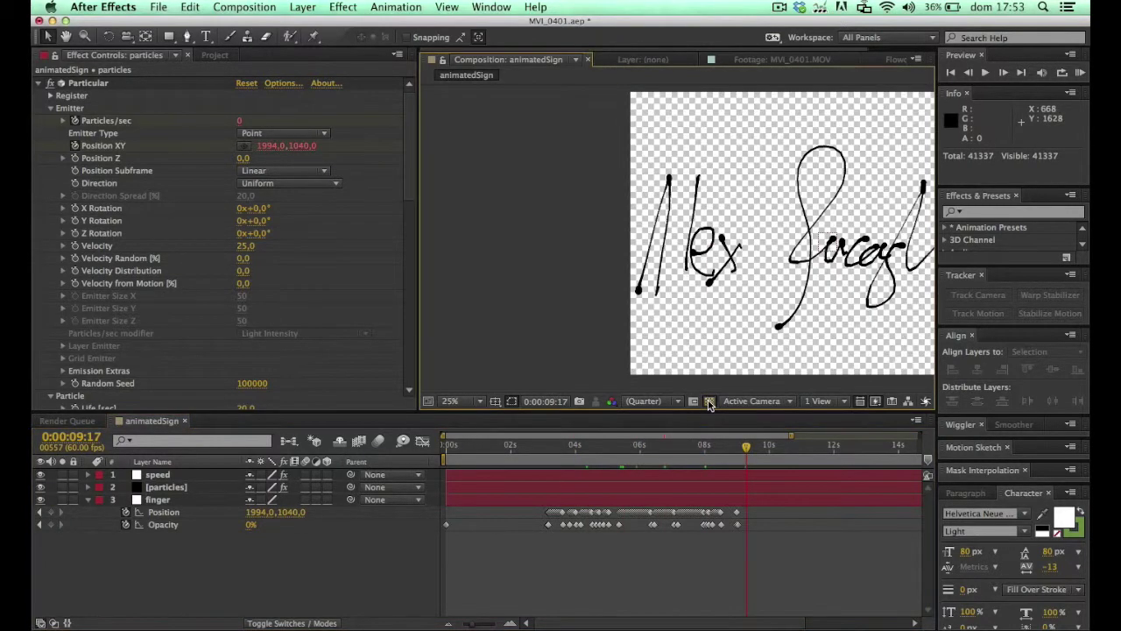
{"action": "key", "text": "h"}
{"action": "left_click_drag", "start_coordinate": [723, 335], "coordinate": [586, 335]}
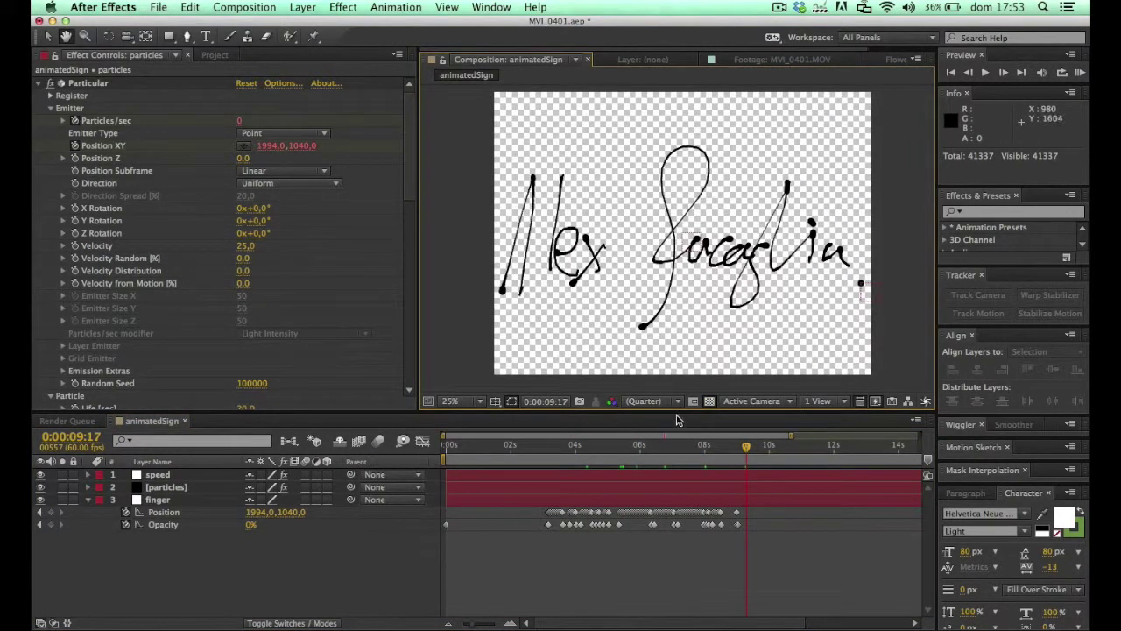
{"action": "left_click_drag", "start_coordinate": [683, 448], "coordinate": [726, 448]}
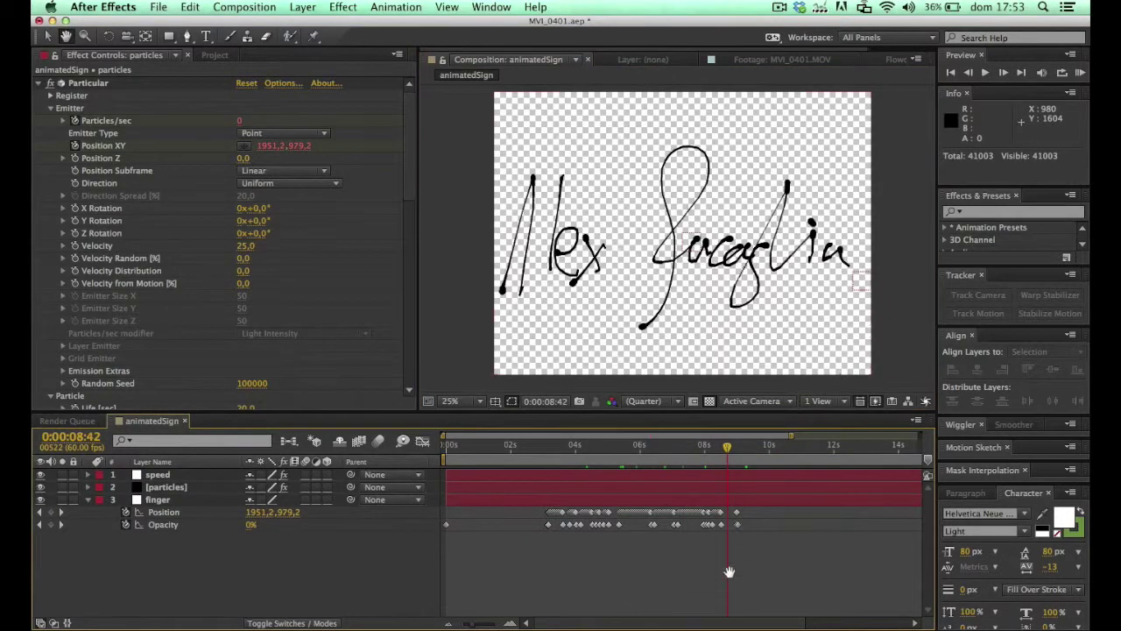
- Set the composition's duration to 10 seconds
{"action": "key", "text": "super+k"}
{"action": "left_click", "coordinate": [449, 464]}
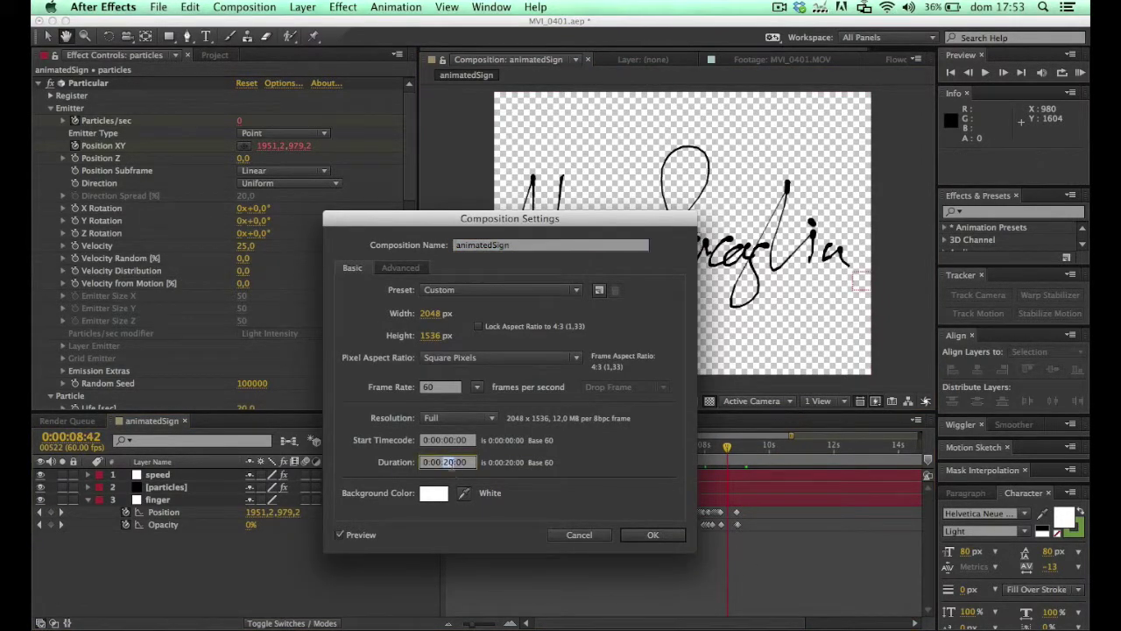
{"action": "type", "text": "1000"}
{"action": "key", "text": "Return"}
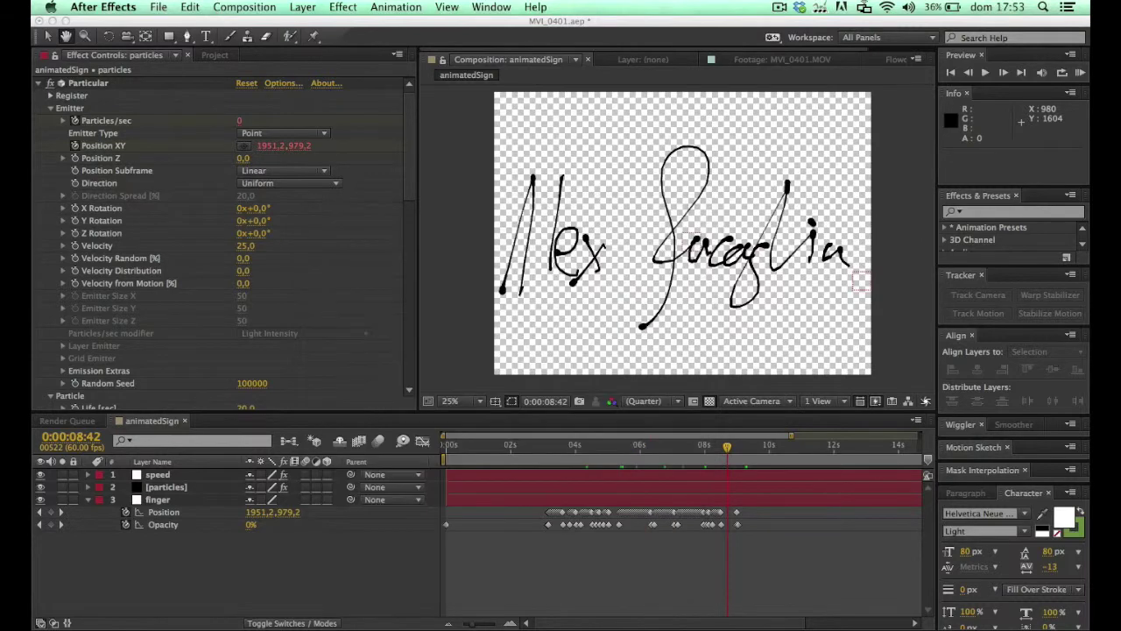
- Start the work area at about 3 seconds and set the composition's duration to 15 seconds
{"action": "mouse_move", "coordinate": [589, 451]}
{"action": "left_mouse_down"}
{"action": "mouse_move", "coordinate": [875, 452]}
{"action": "mouse_move", "coordinate": [584, 468]}
{"action": "mouse_move", "coordinate": [652, 451]}
{"action": "mouse_move", "coordinate": [917, 448]}
{"action": "left_mouse_up"}
{"action": "key", "text": "b"}
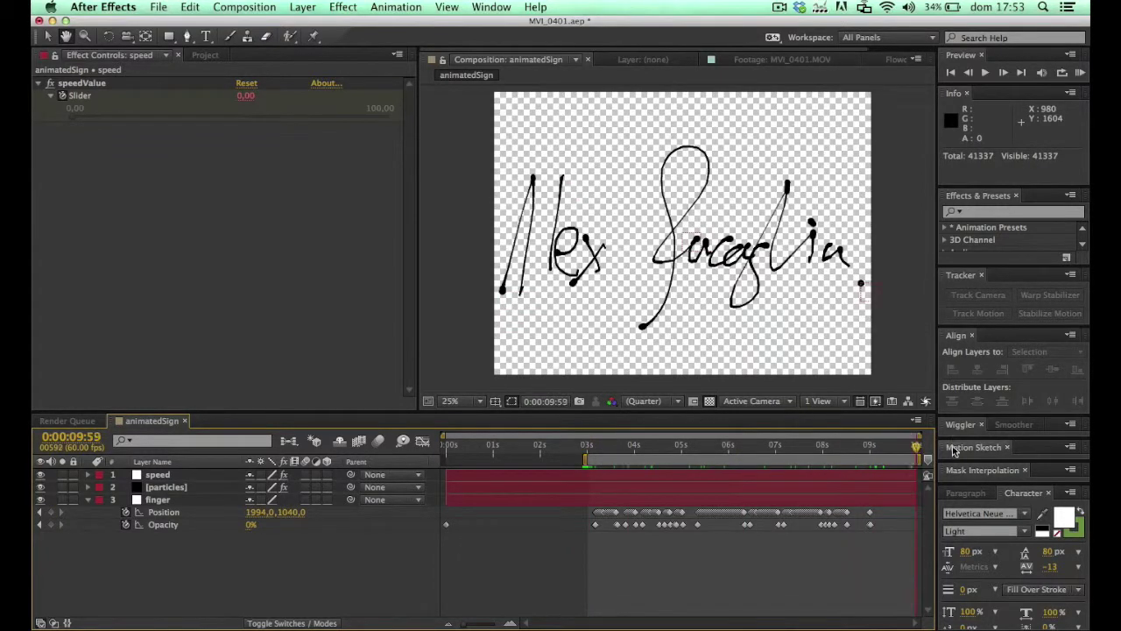
{"action": "key", "text": "super+k"}
{"action": "left_click", "coordinate": [453, 462]}
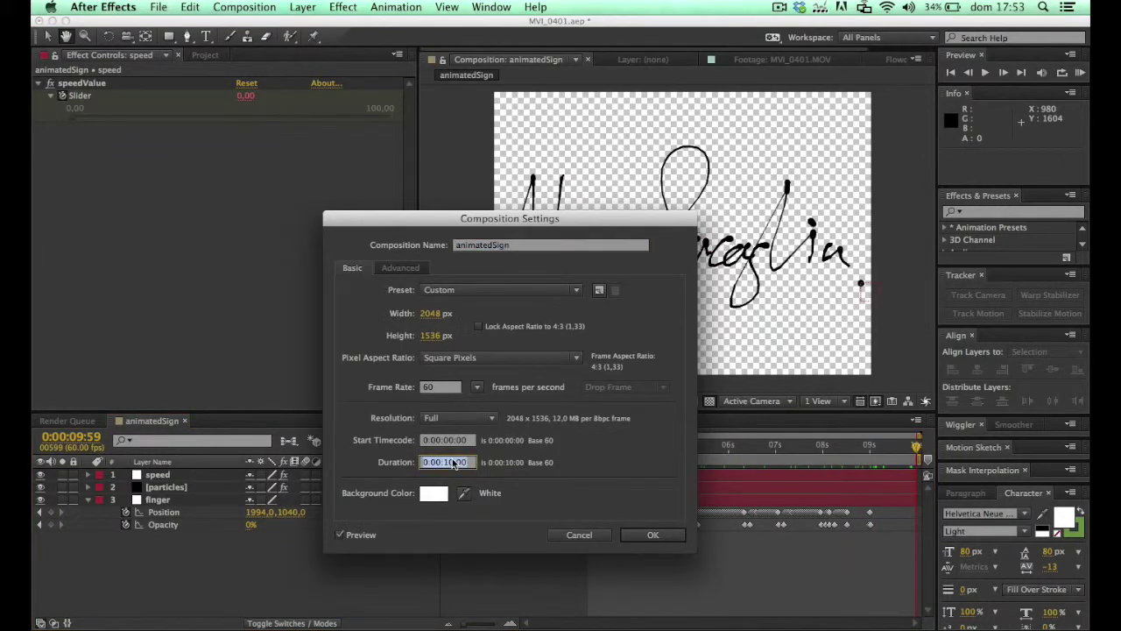
{"action": "type", "text": "1500"}
{"action": "key", "text": "Return"}
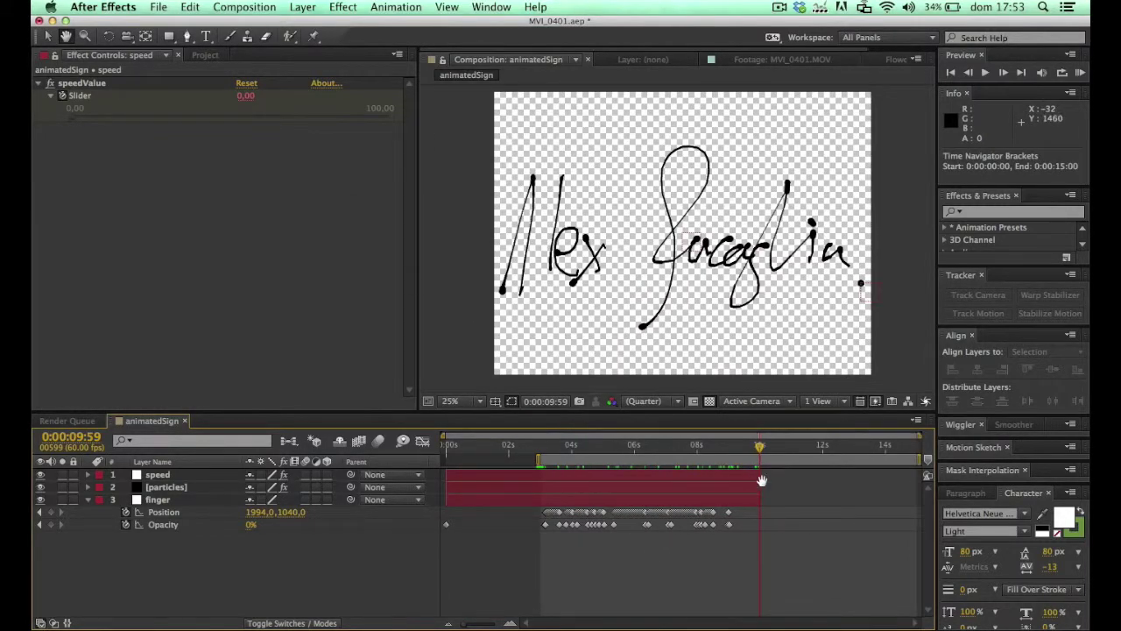
- Extend the out points of all three layers to the end of the composition
{"action": "key", "text": "super+a"}
{"action": "key", "text": "v"}
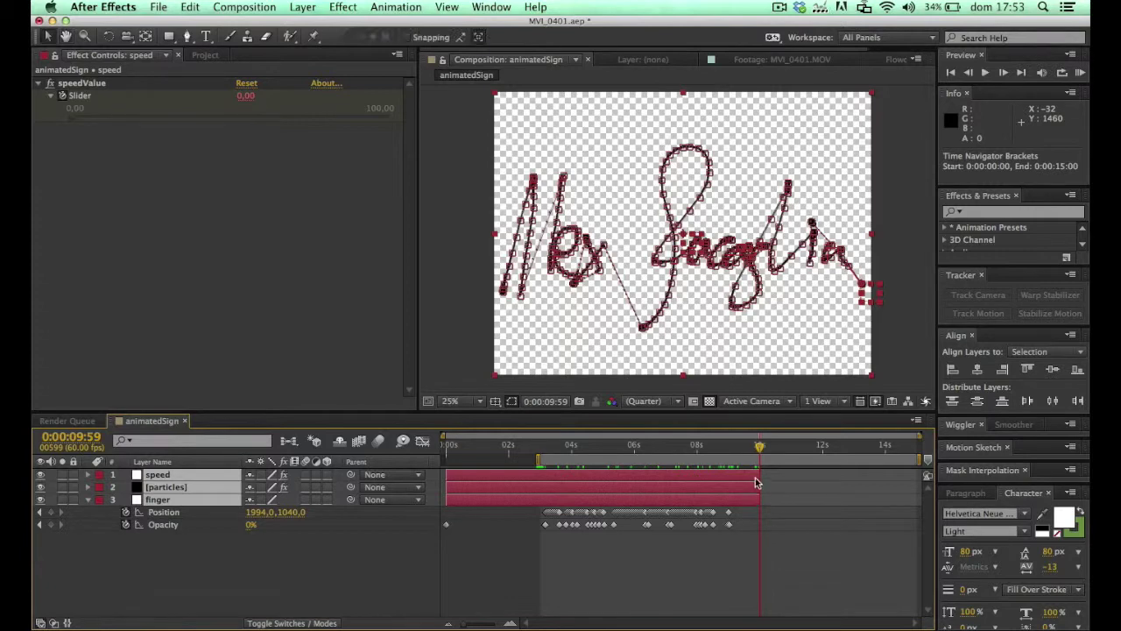
{"action": "left_click_drag", "start_coordinate": [759, 475], "coordinate": [928, 474]}
- Trim the composition to the work area and go back to its first frame
{"action": "left_click", "coordinate": [244, 7]}
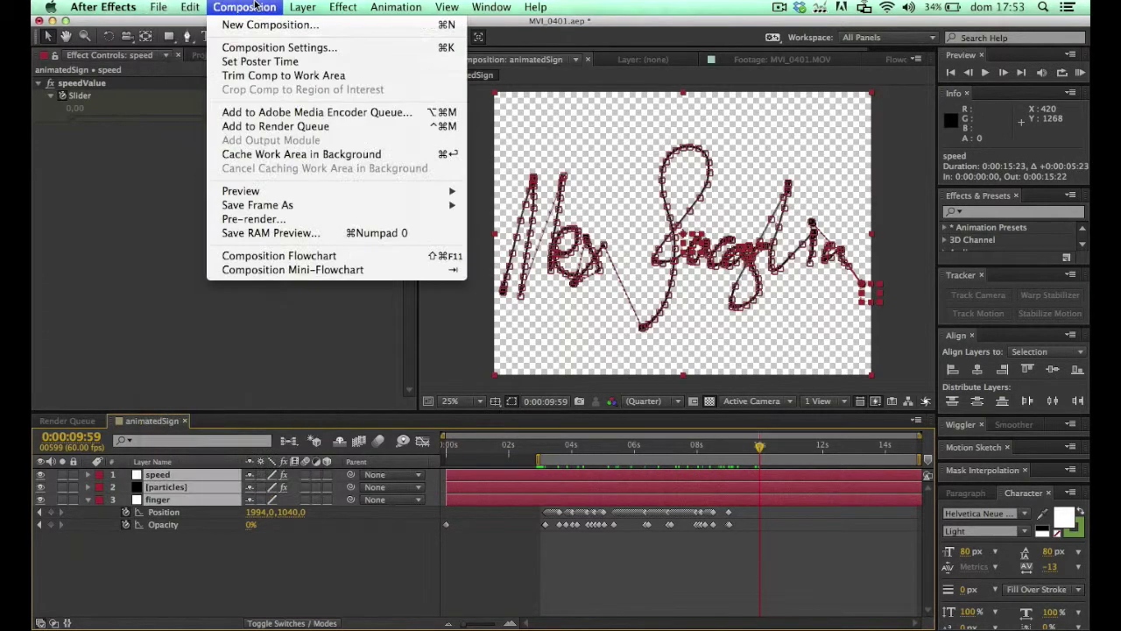
{"action": "left_click", "coordinate": [272, 75]}
{"action": "left_click", "coordinate": [860, 507]}
{"action": "mouse_move", "coordinate": [889, 446]}
{"action": "left_mouse_down"}
{"action": "mouse_move", "coordinate": [526, 473]}
{"action": "mouse_move", "coordinate": [464, 456]}
{"action": "mouse_move", "coordinate": [623, 463]}
{"action": "mouse_move", "coordinate": [409, 463]}
{"action": "left_mouse_up"}
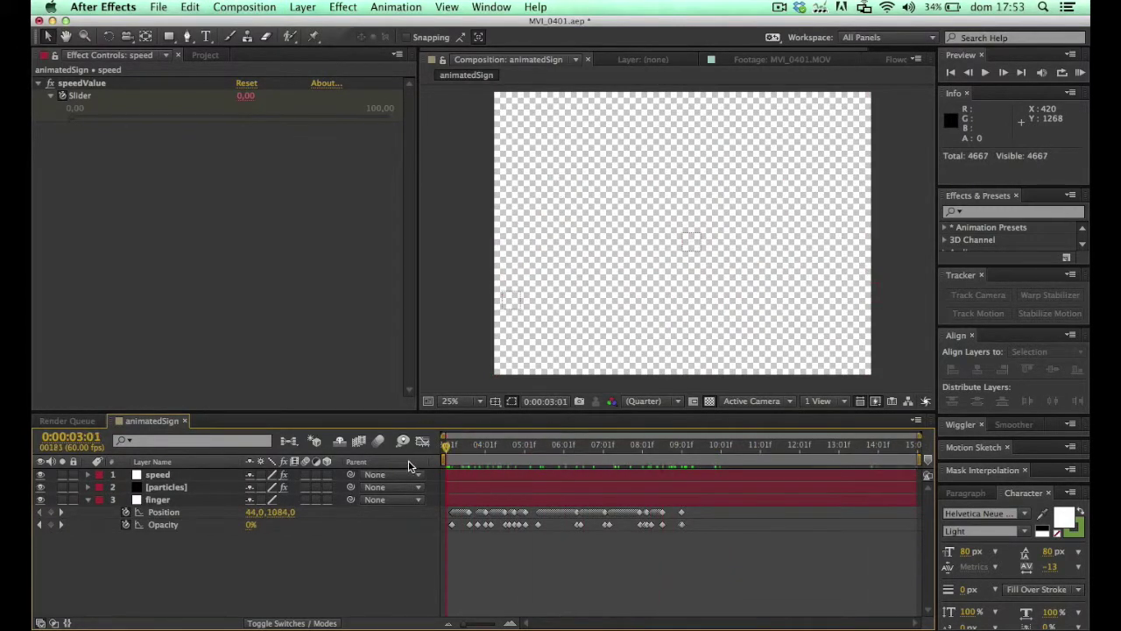
- Play back the trimmed signature animation from its first frame
{"action": "key", "text": "space"}
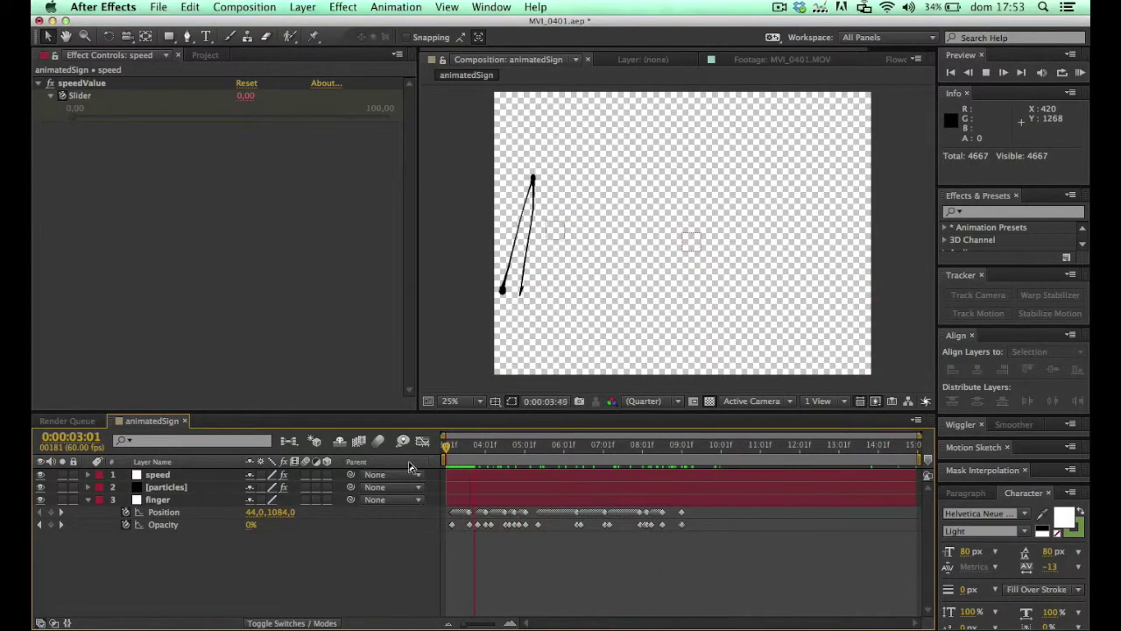
{"action": "key", "text": "space"}
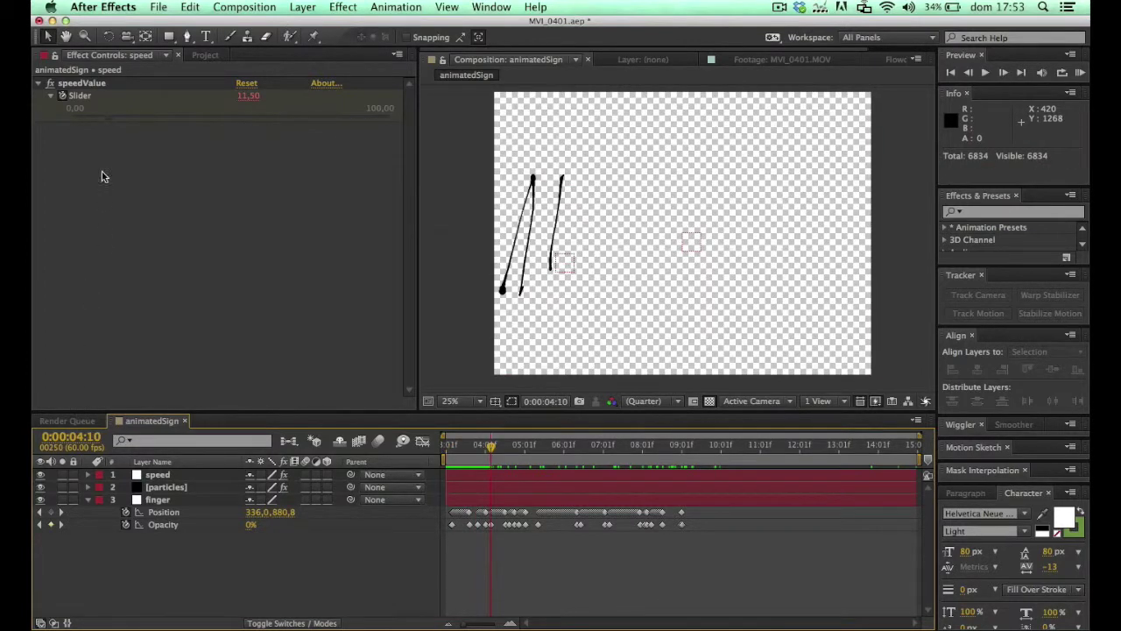
- Create a new composition from the MVI_0401.MOV footage
{"action": "left_click", "coordinate": [206, 55]}
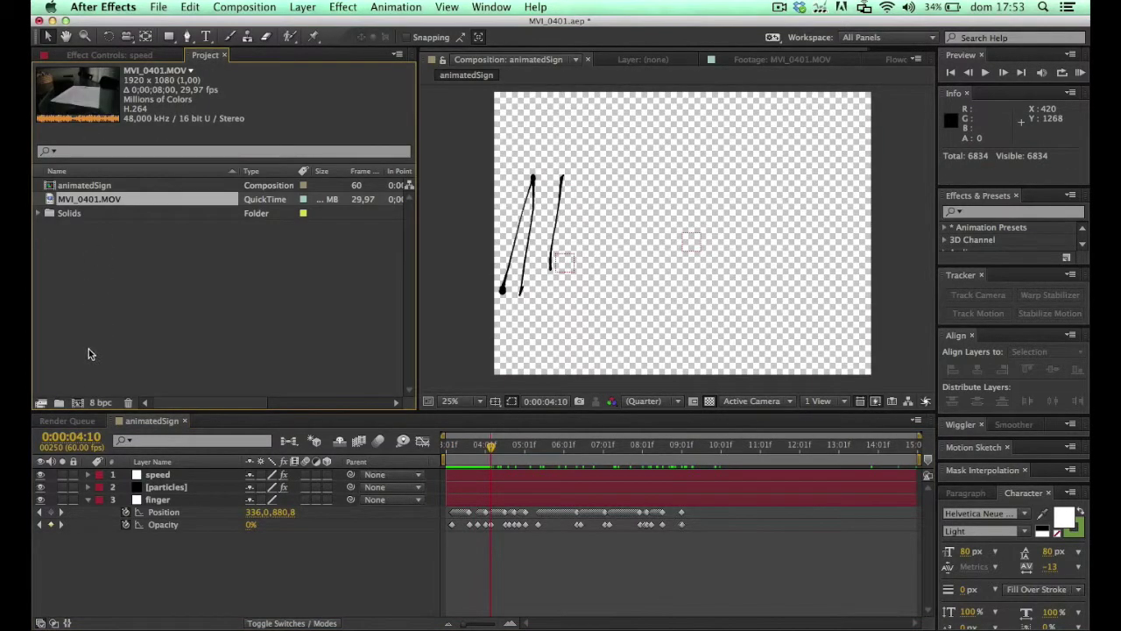
{"action": "left_click", "coordinate": [70, 422]}
{"action": "left_click", "coordinate": [97, 271]}
{"action": "left_click_drag", "start_coordinate": [97, 201], "coordinate": [76, 403]}
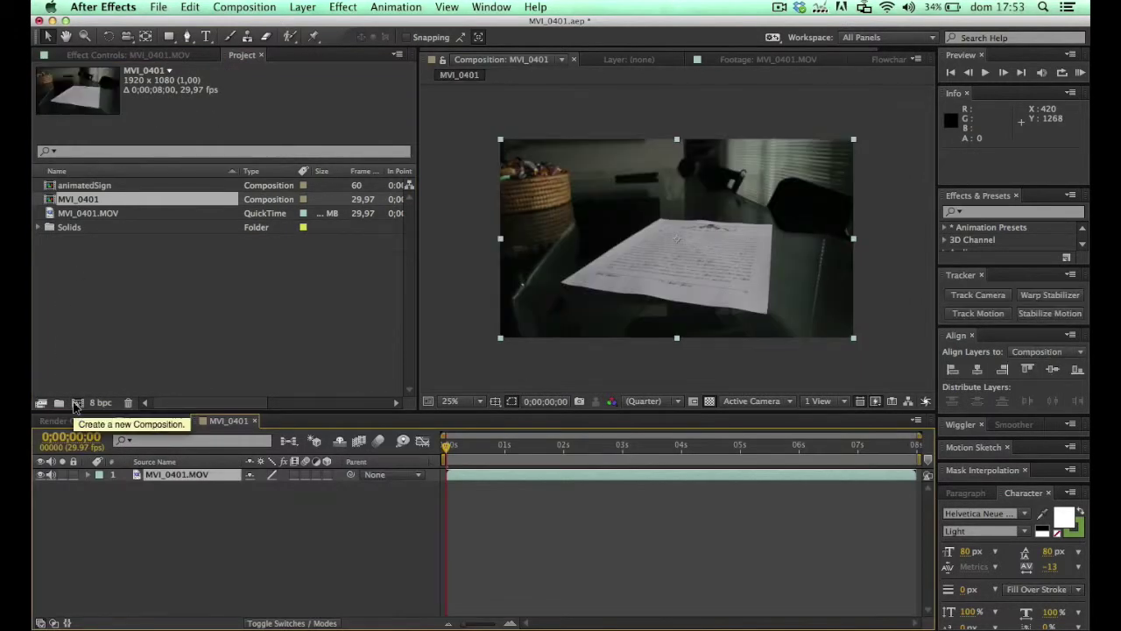
- Preview the opening of the MVI_0401 composition and start its work area at 0;00;01;02
{"action": "key", "text": "space"}
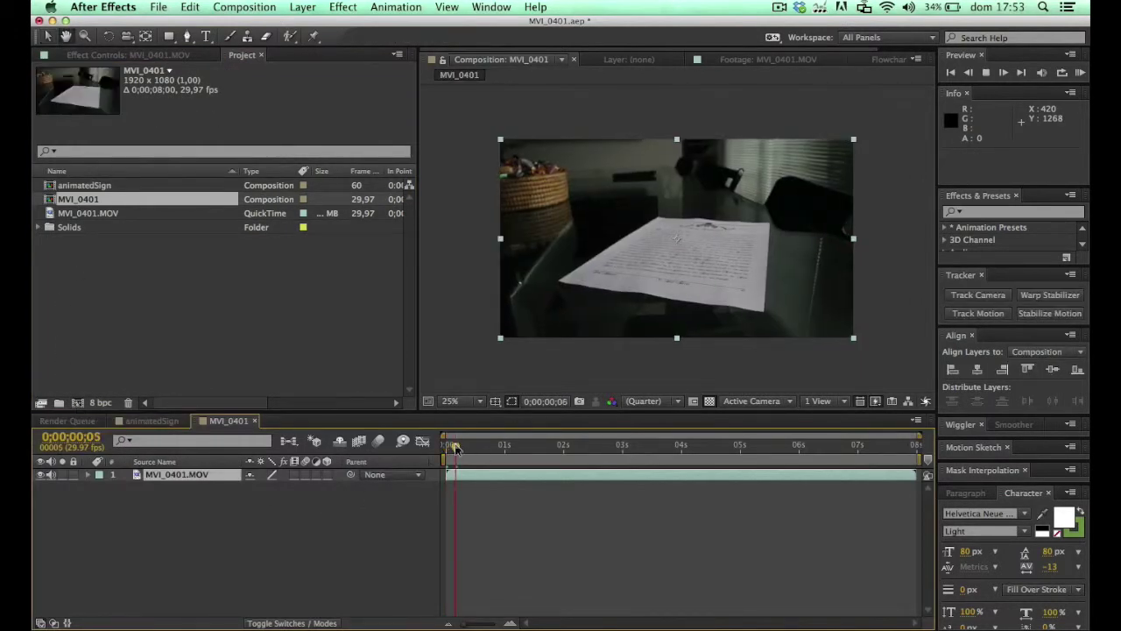
{"action": "key", "text": "space"}
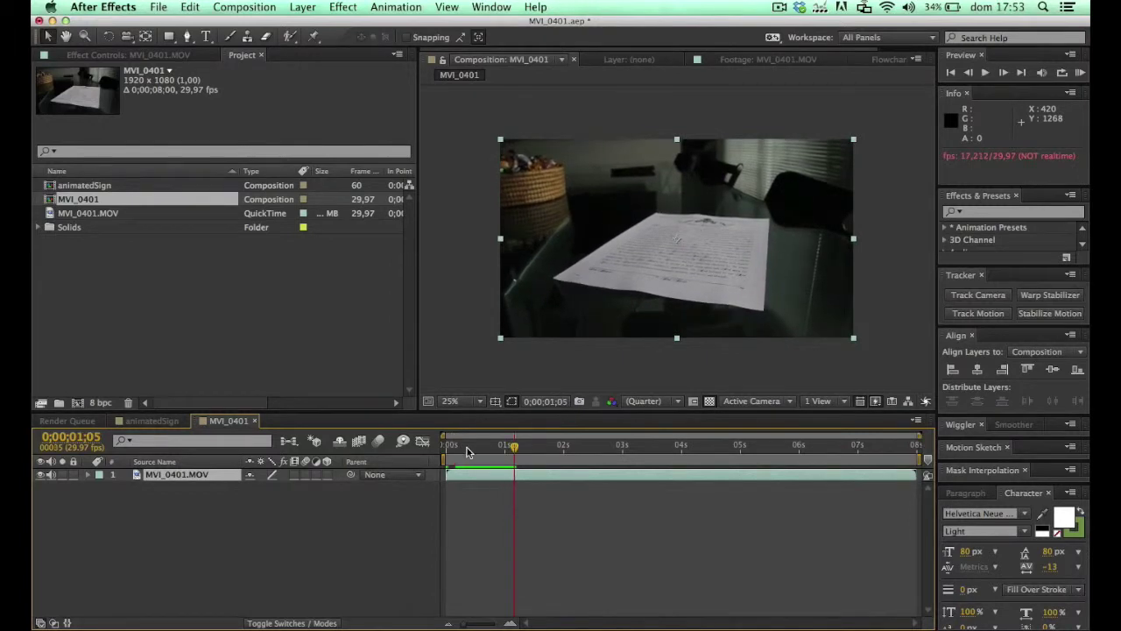
{"action": "left_click", "coordinate": [470, 449]}
{"action": "key", "text": "space"}
{"action": "key", "text": "space"}
{"action": "key", "text": "b"}
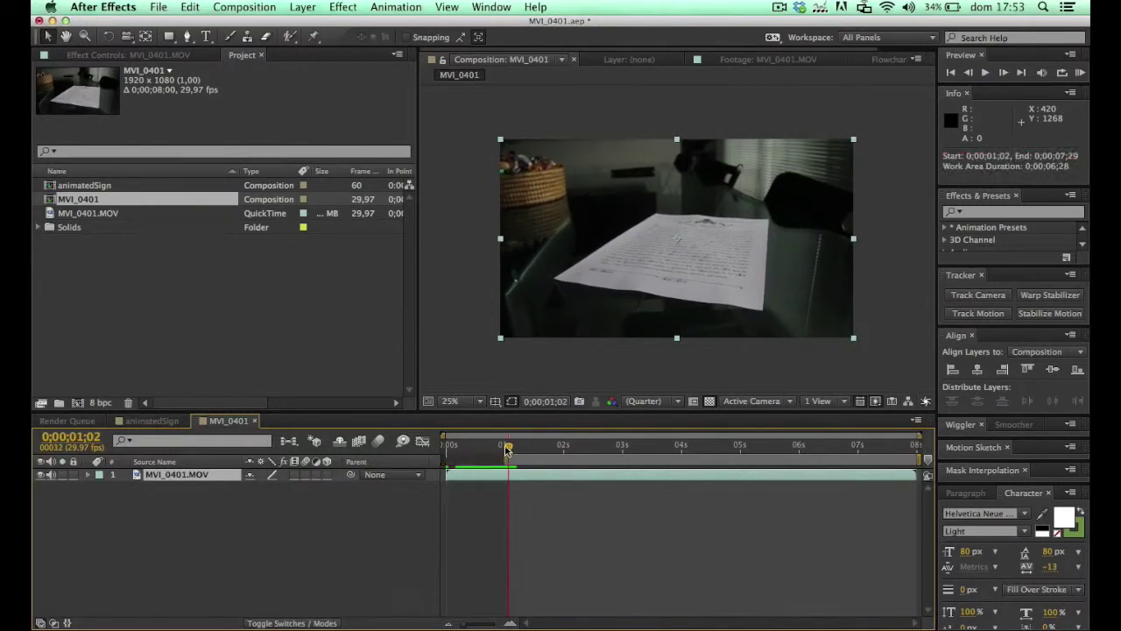
- Preview the end of the footage and end the work area at 0;00;07;19
{"action": "left_click_drag", "start_coordinate": [508, 448], "coordinate": [811, 448]}
{"action": "key", "text": "space"}
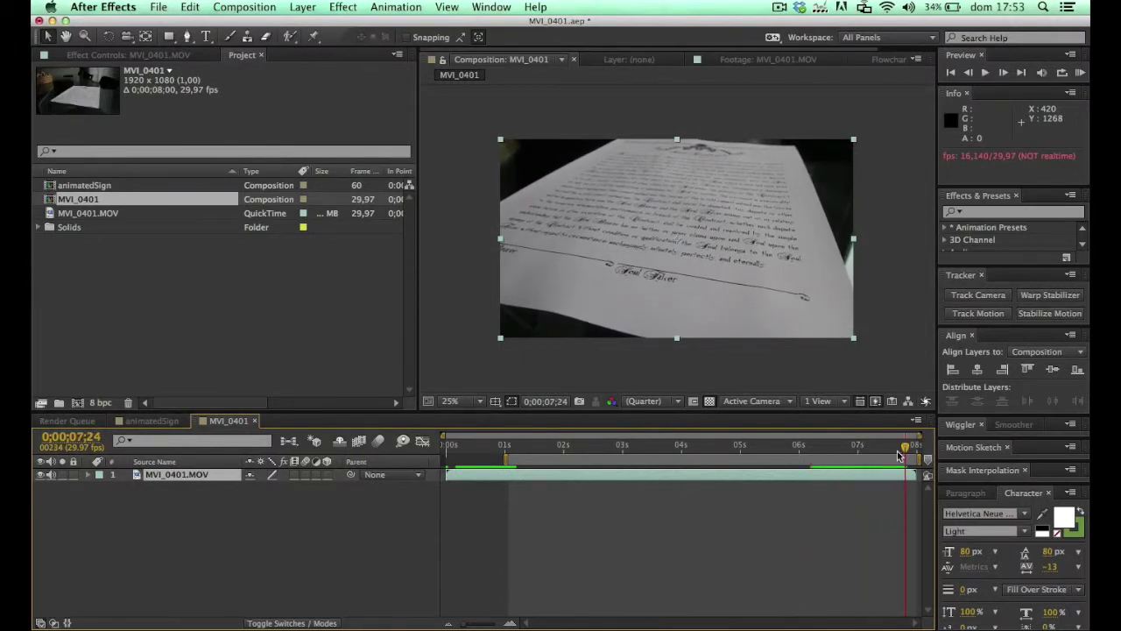
{"action": "left_click_drag", "start_coordinate": [900, 454], "coordinate": [895, 455]}
{"action": "key", "text": "n"}
- Trim the composition to the work area and rename it MVI_0401.trm
{"action": "left_click", "coordinate": [302, 7]}
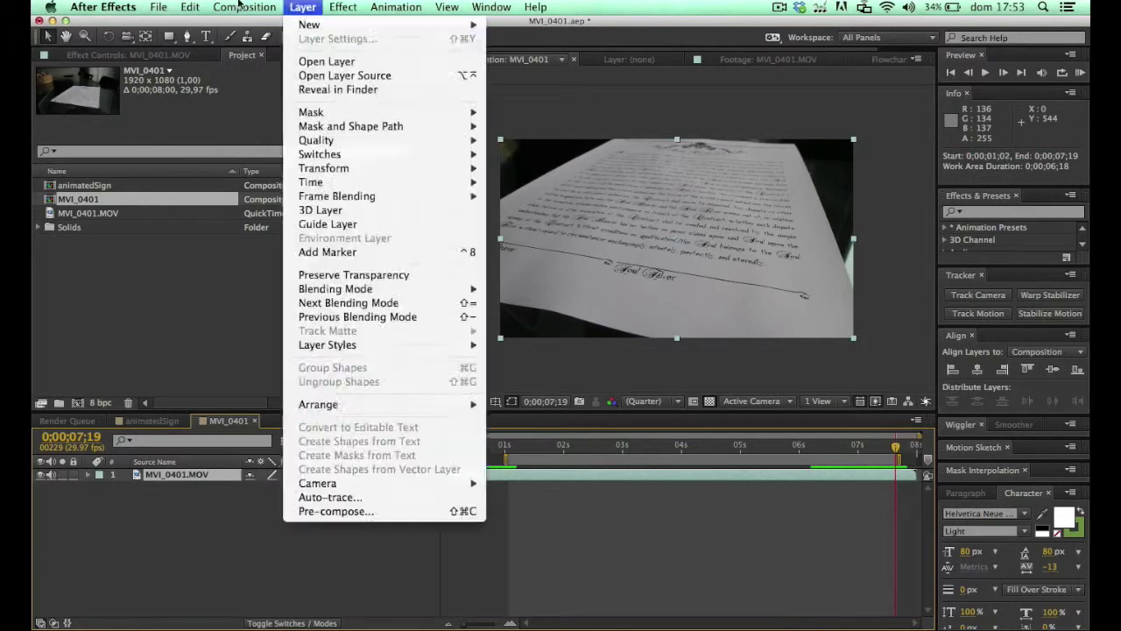
{"action": "mouse_move", "coordinate": [244, 7]}
{"action": "left_click", "coordinate": [254, 76]}
{"action": "key", "text": "super+k"}
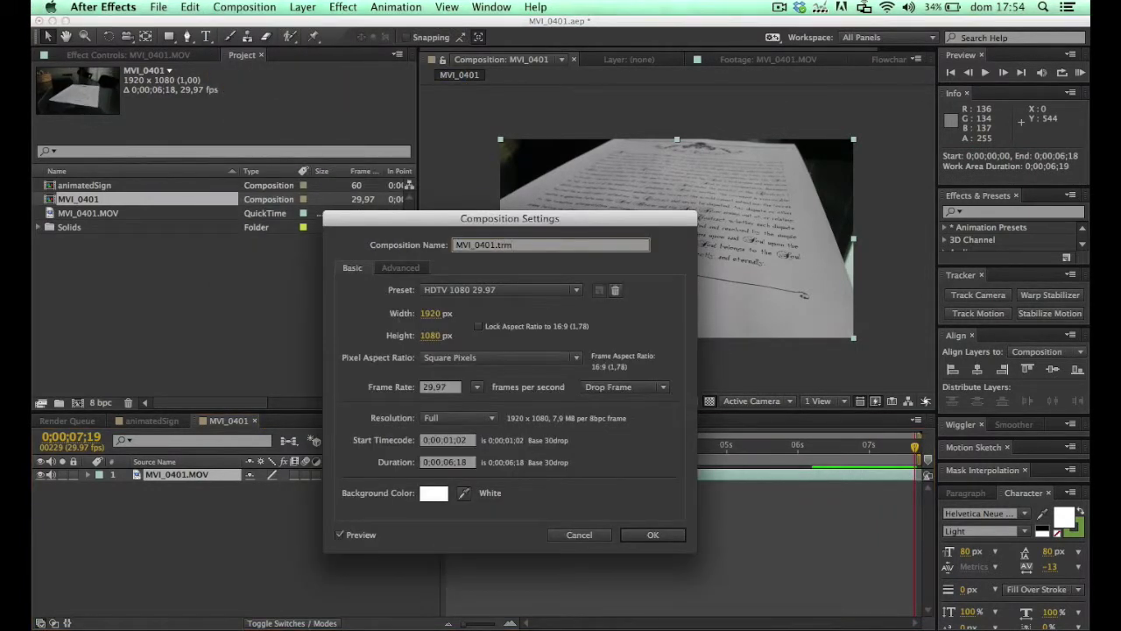
{"action": "key", "text": "Return"}
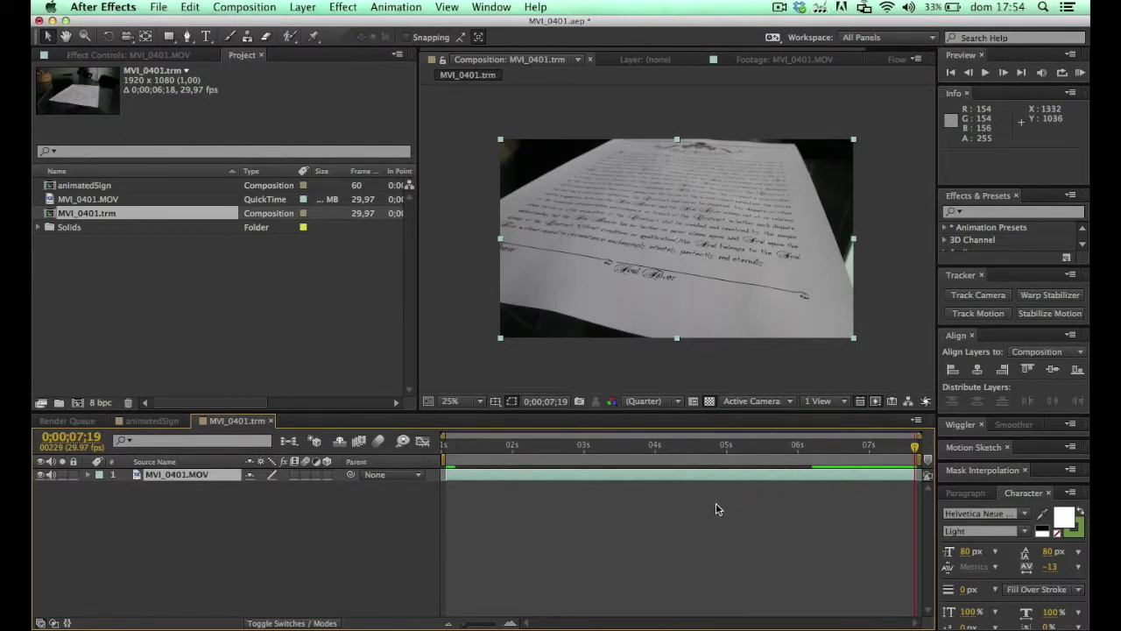
- Apply the 3D Camera Tracker to the MVI_0401.MOV layer from the first frame, keeping Auto Detect as the solve method
{"action": "left_click_drag", "start_coordinate": [497, 445], "coordinate": [421, 447]}
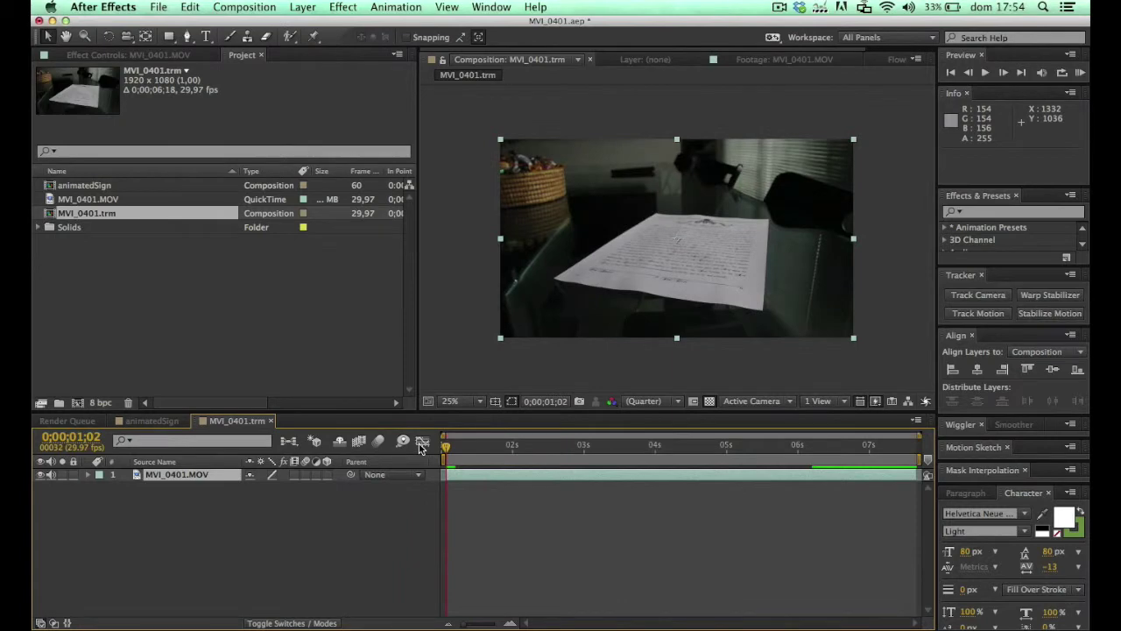
{"action": "left_click", "coordinate": [399, 6]}
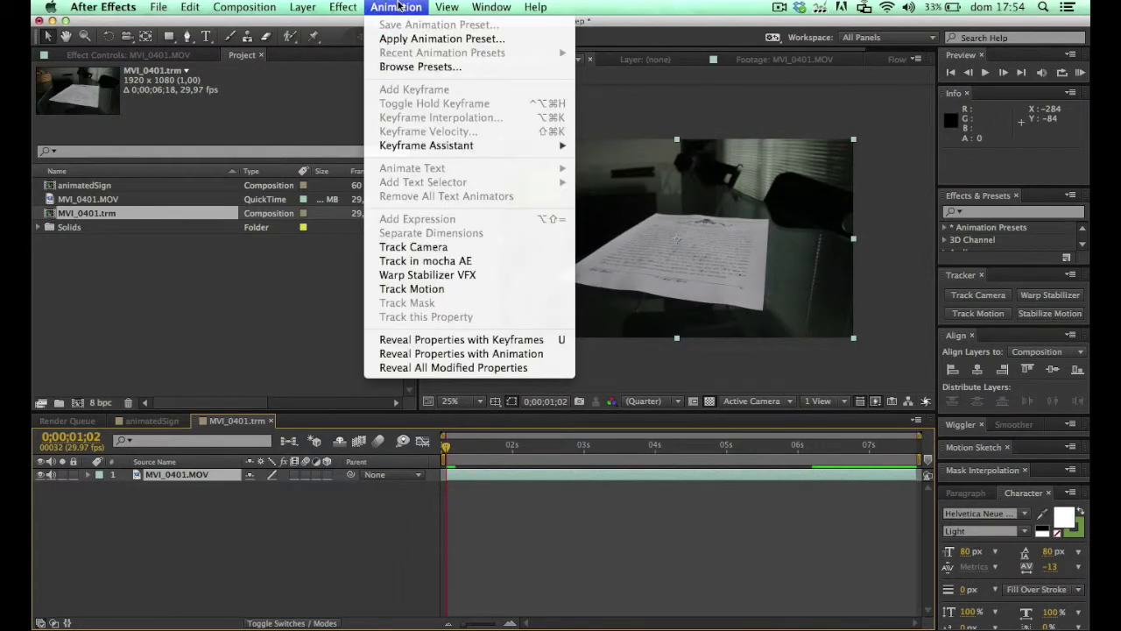
{"action": "left_click", "coordinate": [484, 247]}
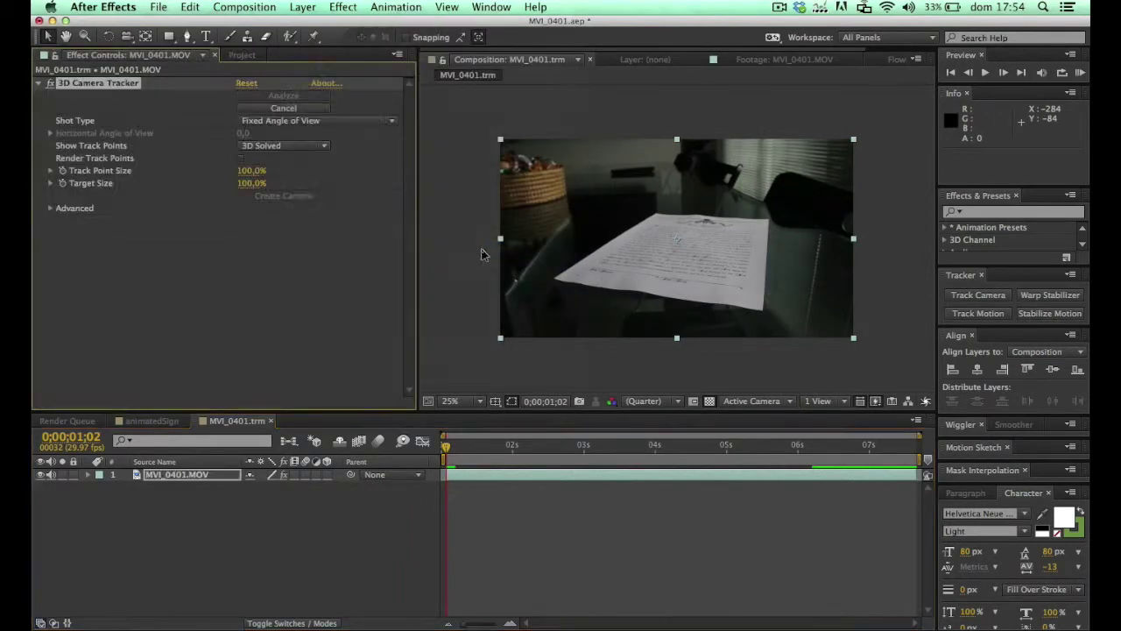
{"action": "left_click", "coordinate": [51, 209]}
{"action": "left_click", "coordinate": [299, 224]}
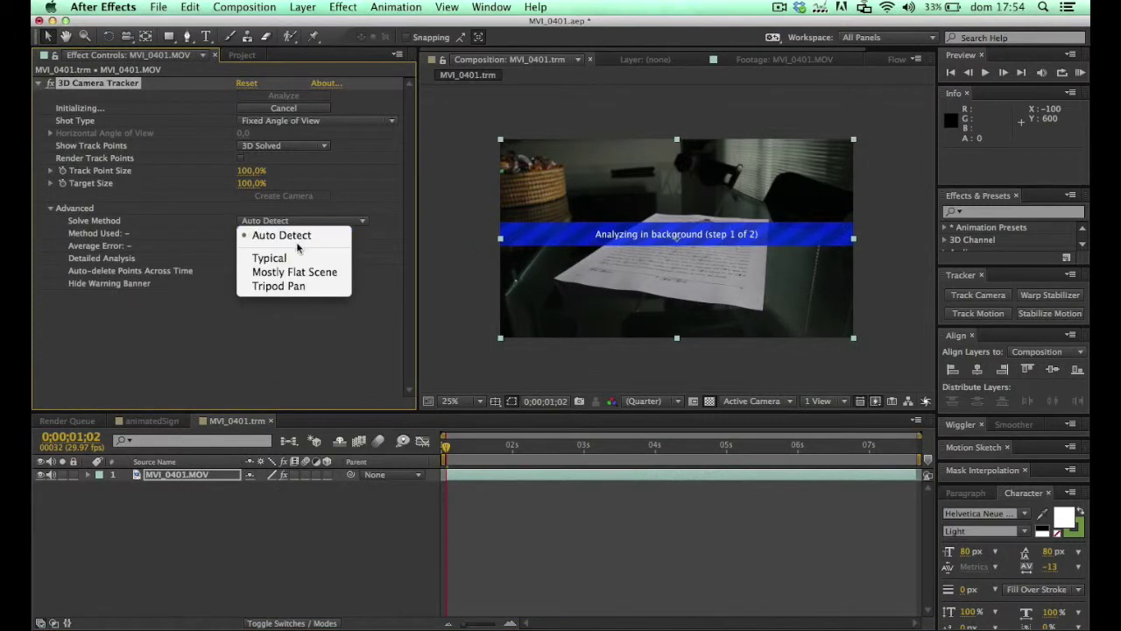
{"action": "left_click", "coordinate": [298, 245]}
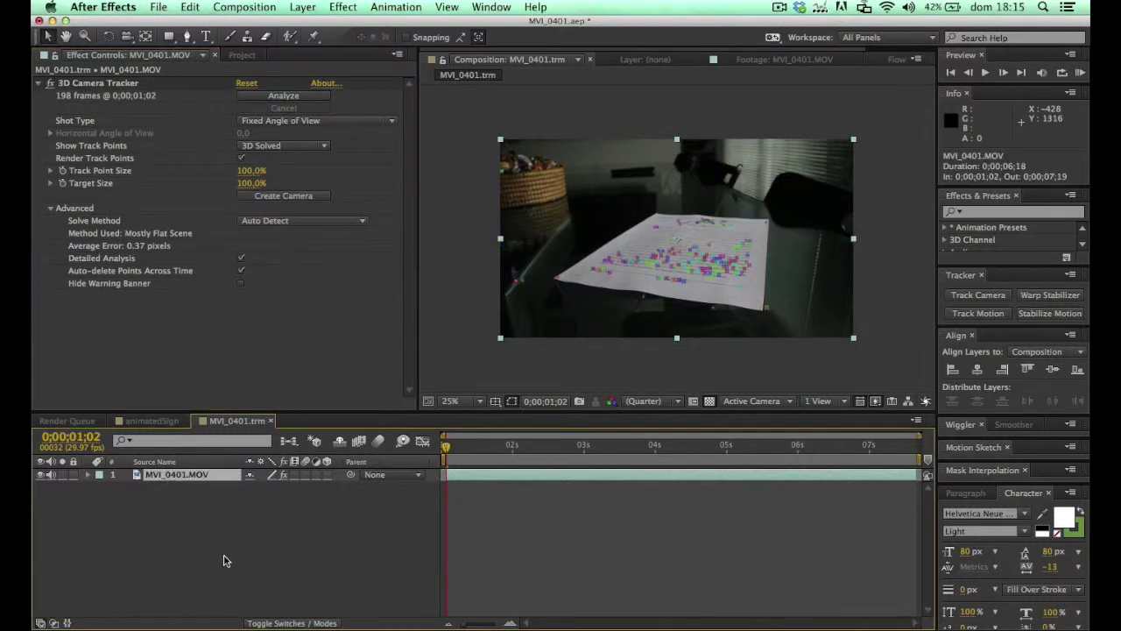
- Examine the solved track points across the footage and return to the first frame
{"action": "left_click", "coordinate": [224, 561]}
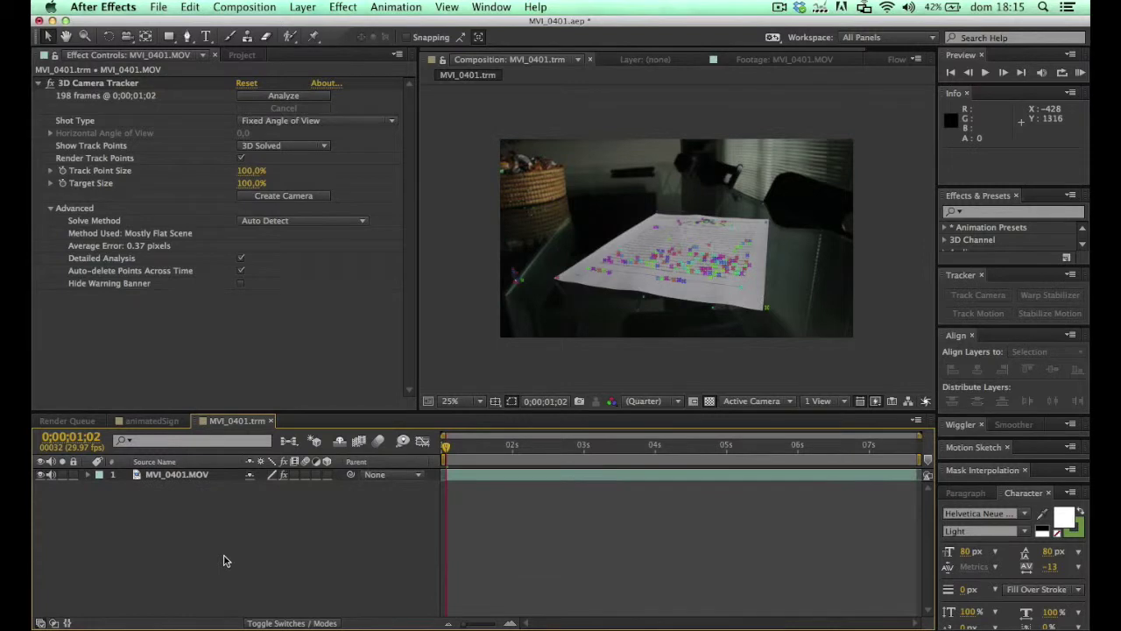
{"action": "left_click_drag", "start_coordinate": [473, 447], "coordinate": [520, 450]}
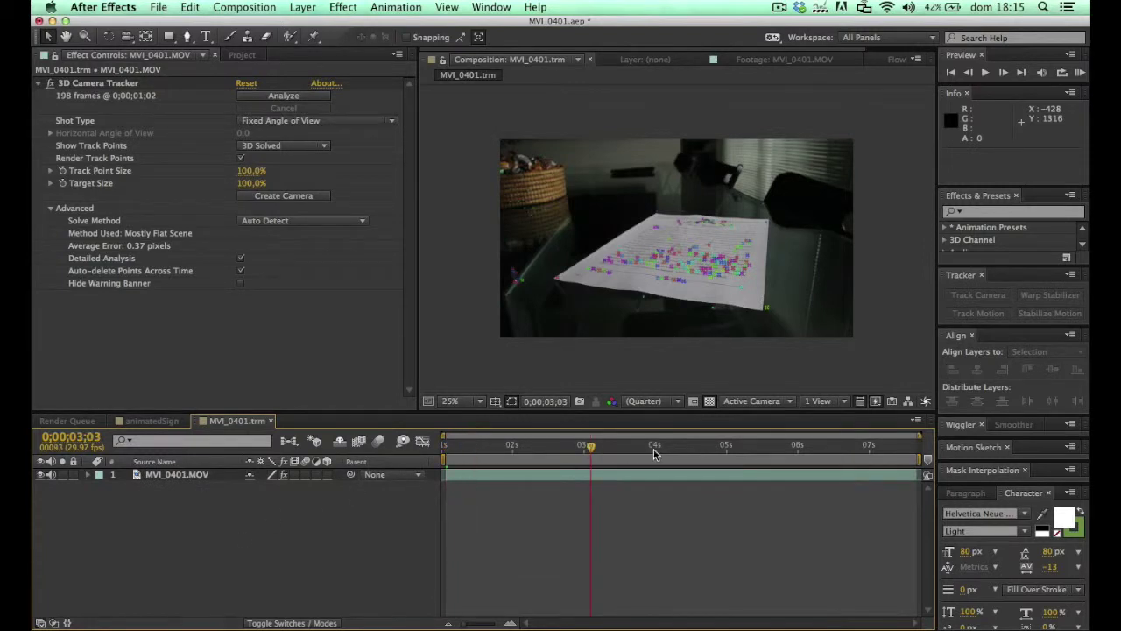
{"action": "left_click_drag", "start_coordinate": [654, 449], "coordinate": [415, 450]}
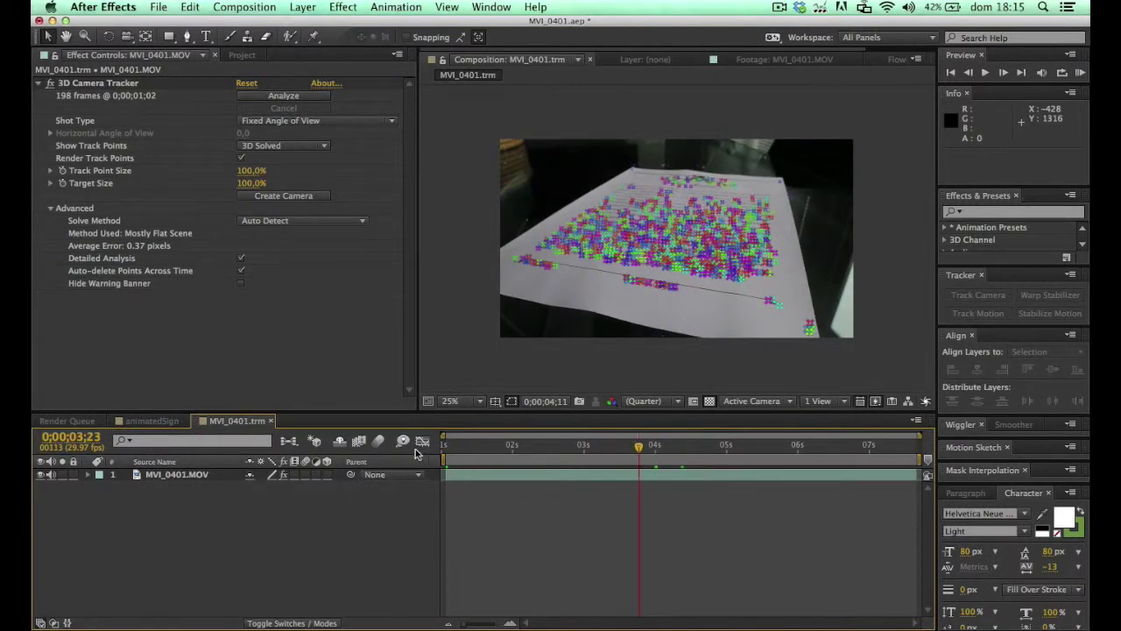
{"action": "key", "text": "Home"}
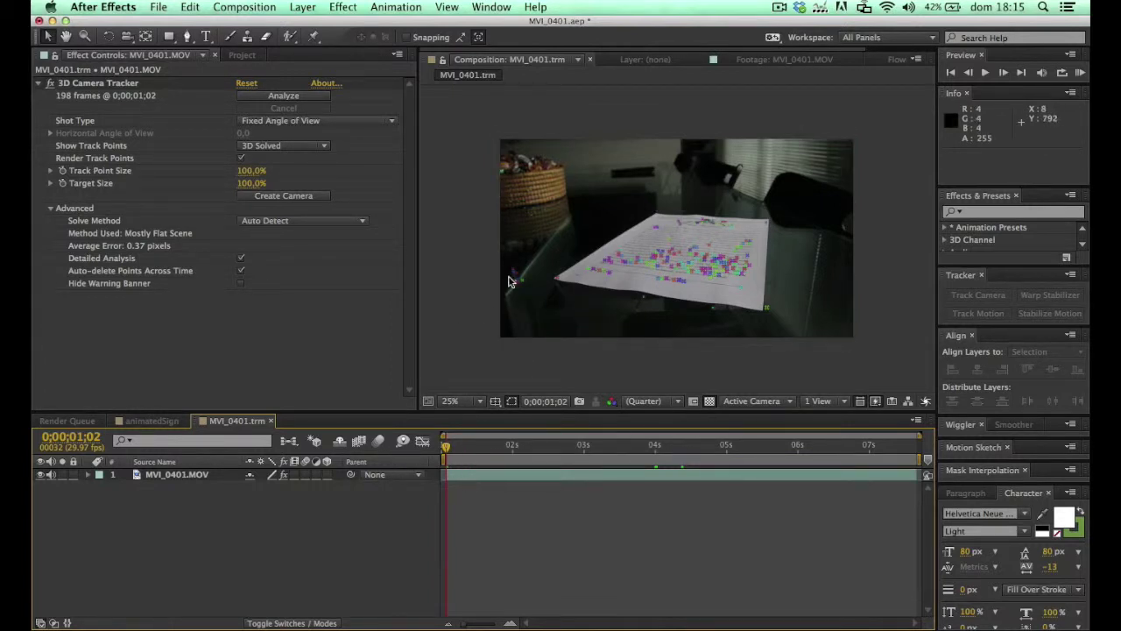
- Delete the track points on the glass table edge beside the paper in the first frame
{"action": "left_click_drag", "start_coordinate": [507, 291], "coordinate": [533, 265]}
{"action": "key", "text": "super+z"}
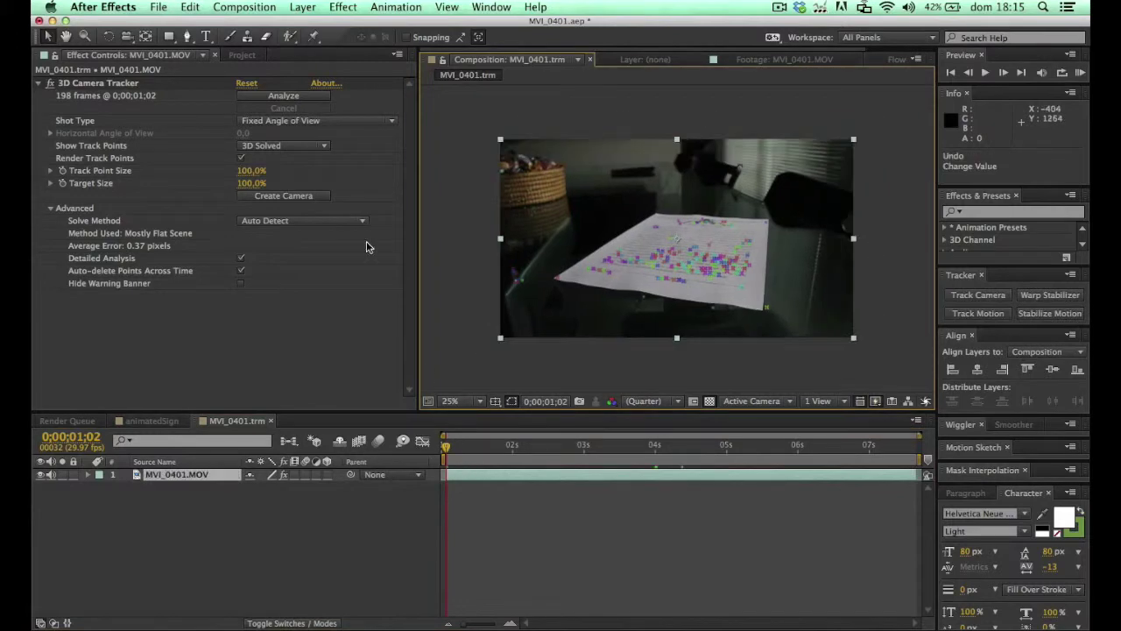
{"action": "left_click", "coordinate": [111, 84]}
{"action": "mouse_move", "coordinate": [508, 299]}
{"action": "left_mouse_down"}
{"action": "mouse_move", "coordinate": [518, 251]}
{"action": "mouse_move", "coordinate": [468, 258]}
{"action": "left_mouse_up"}
{"action": "key", "text": "Delete"}
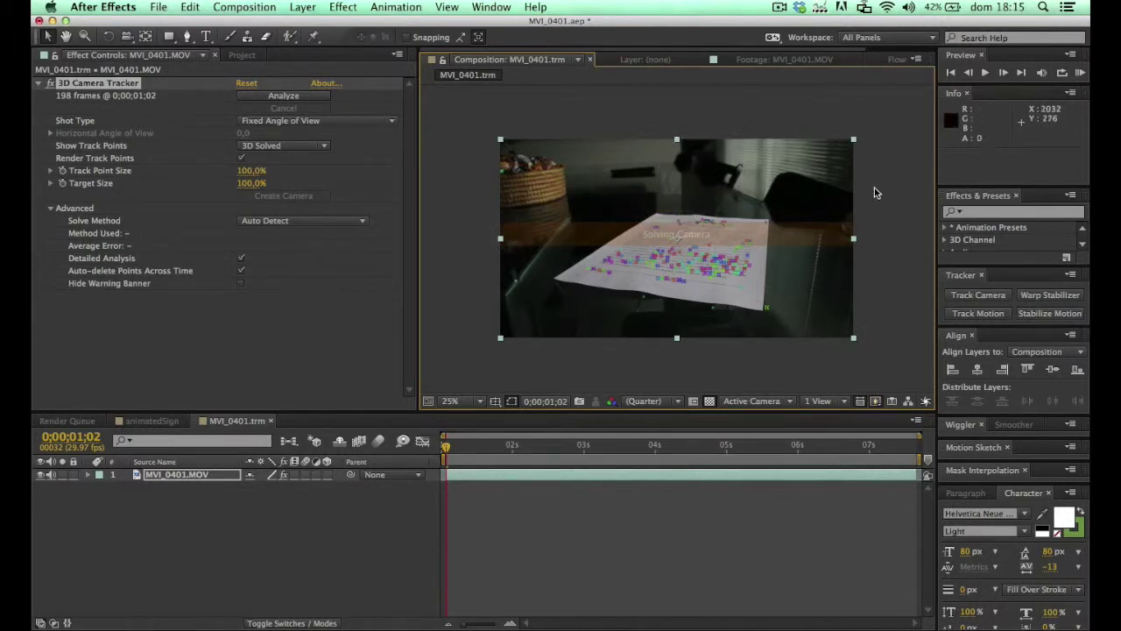
- Remove the track points outside the sheet of paper at frames between 0;00;01;02 and 0;00;03;16
{"action": "mouse_move", "coordinate": [873, 189]}
{"action": "left_mouse_down"}
{"action": "mouse_move", "coordinate": [783, 308]}
{"action": "mouse_move", "coordinate": [675, 298]}
{"action": "mouse_move", "coordinate": [613, 313]}
{"action": "mouse_move", "coordinate": [802, 315]}
{"action": "mouse_move", "coordinate": [816, 333]}
{"action": "left_mouse_up"}
{"action": "left_click", "coordinate": [501, 446]}
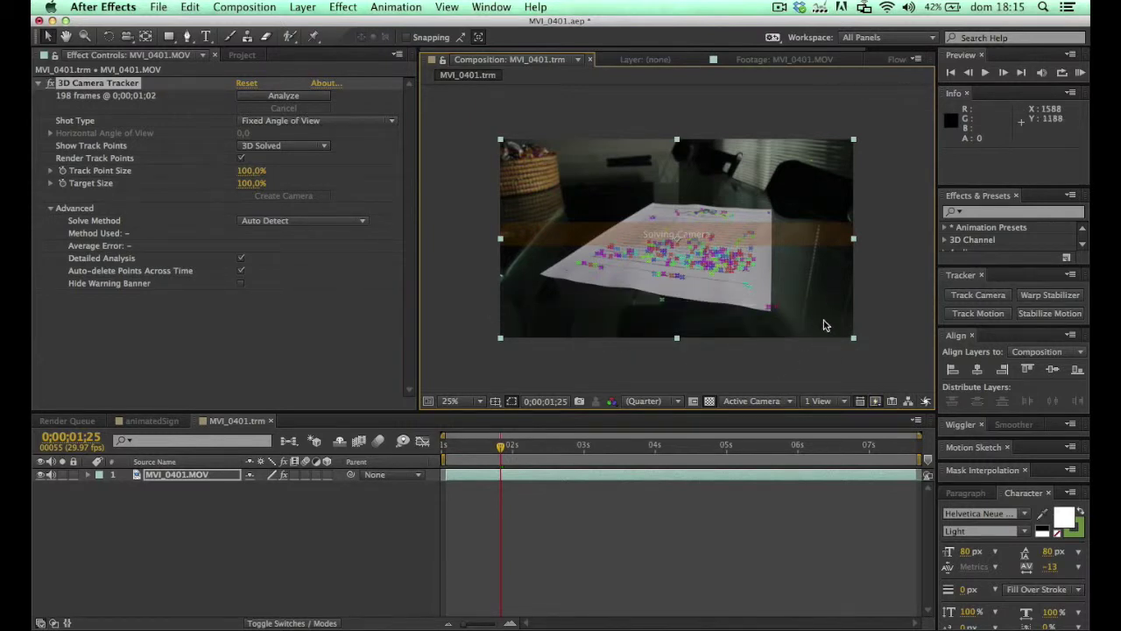
{"action": "left_click", "coordinate": [546, 451]}
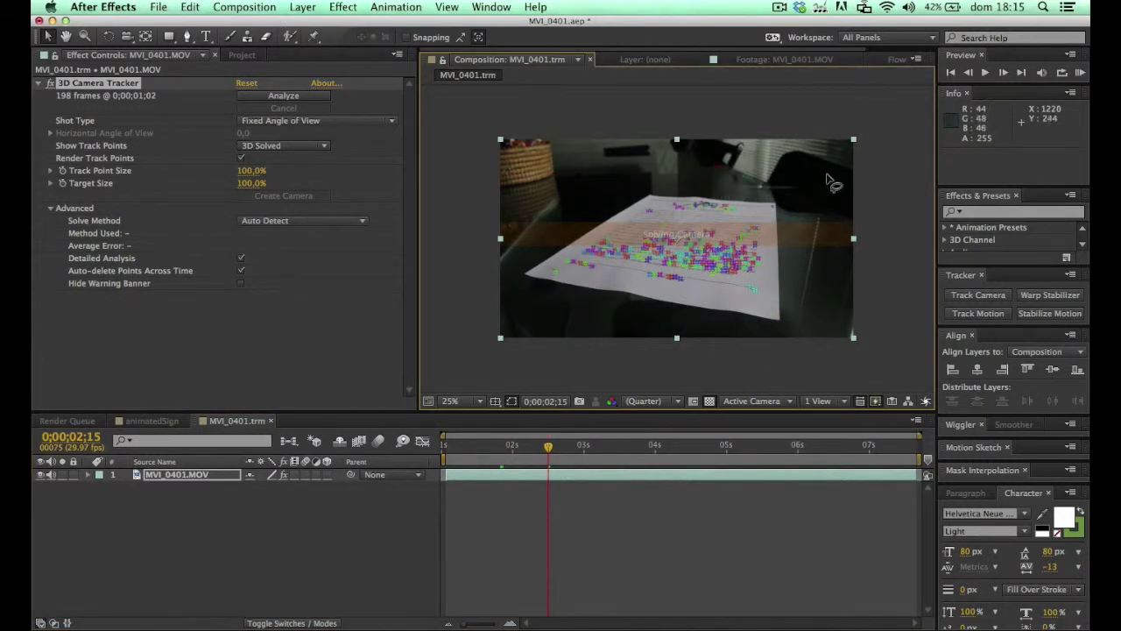
{"action": "mouse_move", "coordinate": [831, 181]}
{"action": "left_mouse_down"}
{"action": "mouse_move", "coordinate": [642, 144]}
{"action": "mouse_move", "coordinate": [578, 192]}
{"action": "left_mouse_up"}
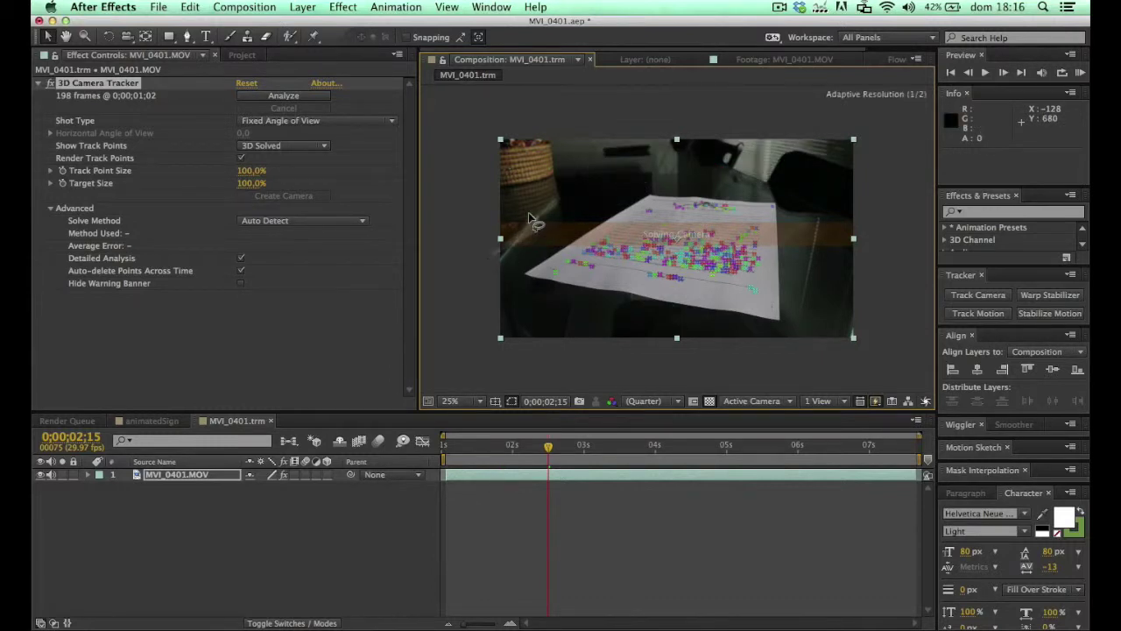
{"action": "left_click", "coordinate": [590, 452]}
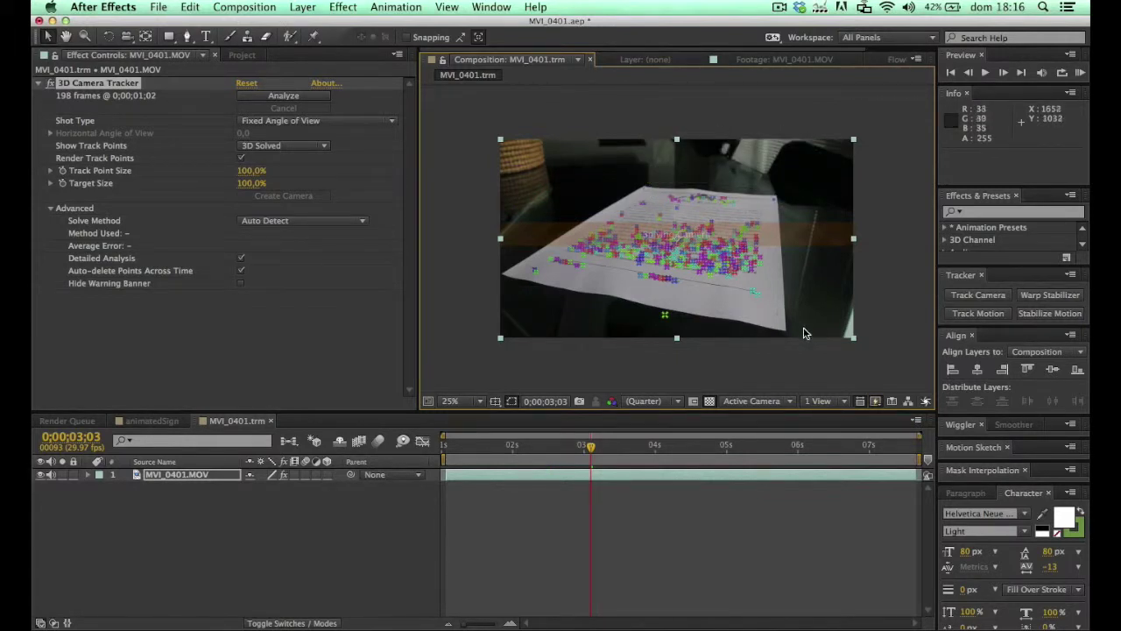
{"action": "left_click_drag", "start_coordinate": [717, 340], "coordinate": [616, 336]}
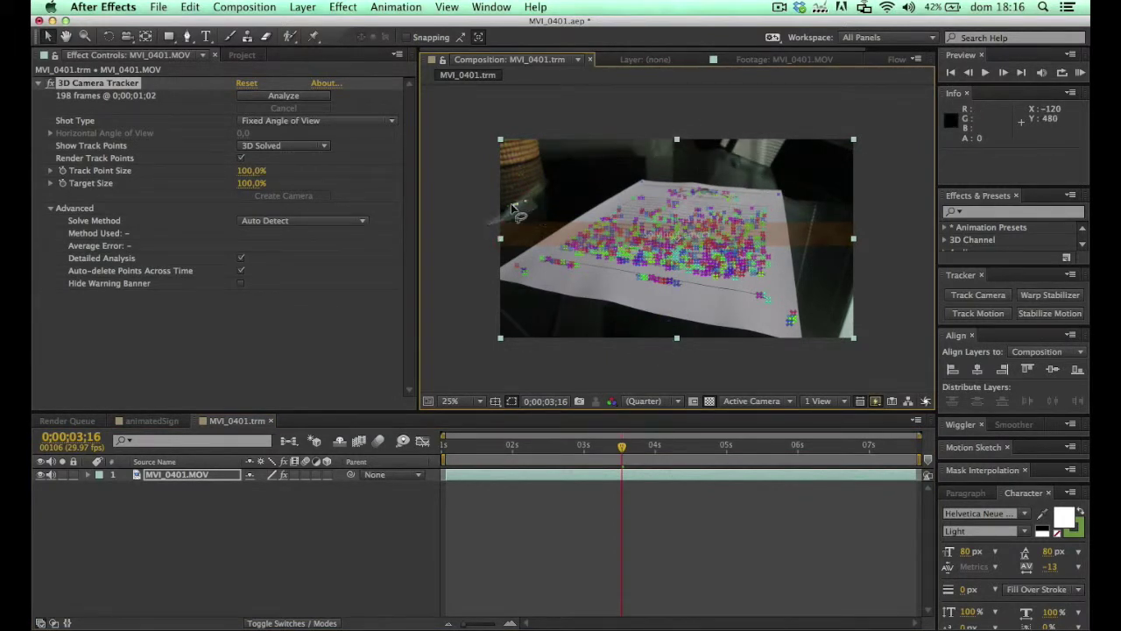
- Check the rest of the footage up to about 7 seconds for stray track points outside the paper and remove them
{"action": "left_click", "coordinate": [646, 445]}
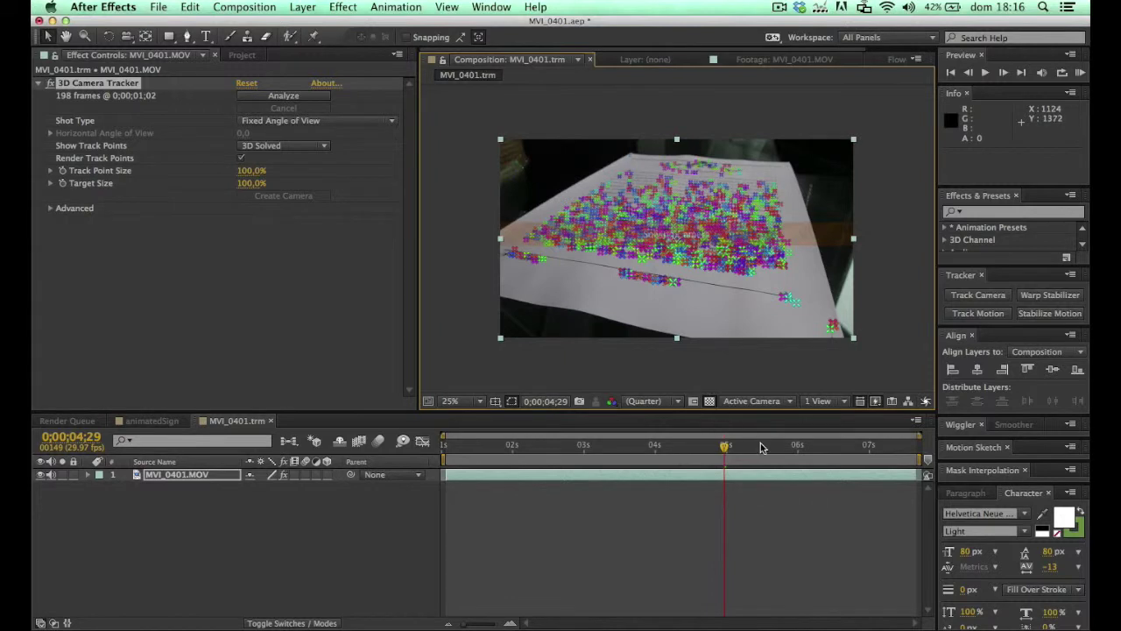
{"action": "left_click", "coordinate": [761, 446]}
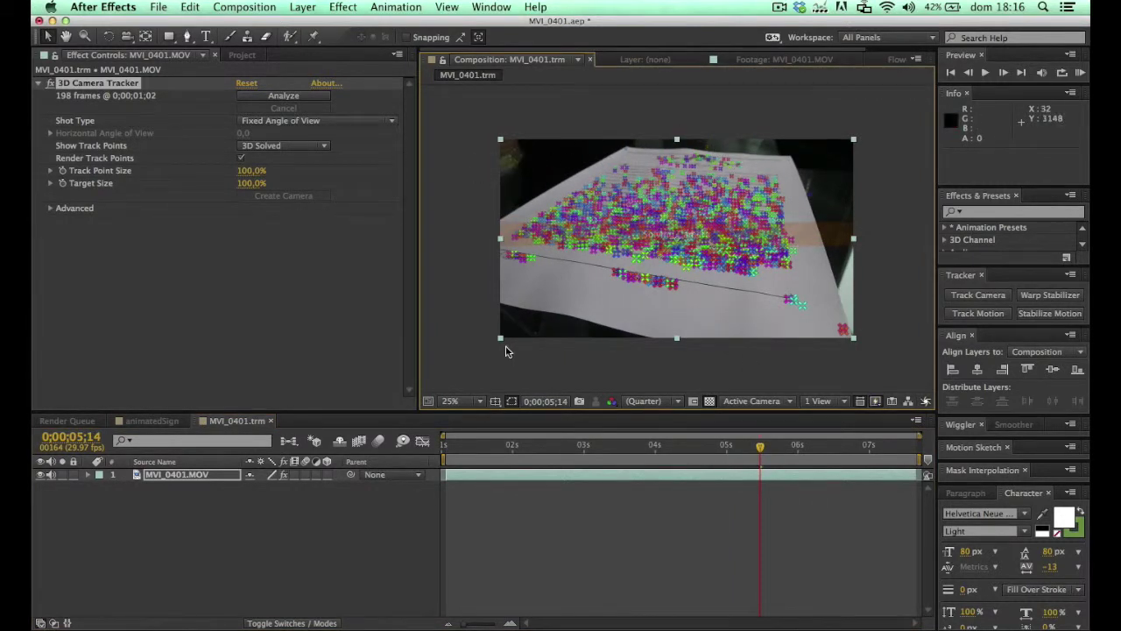
{"action": "left_click", "coordinate": [808, 449]}
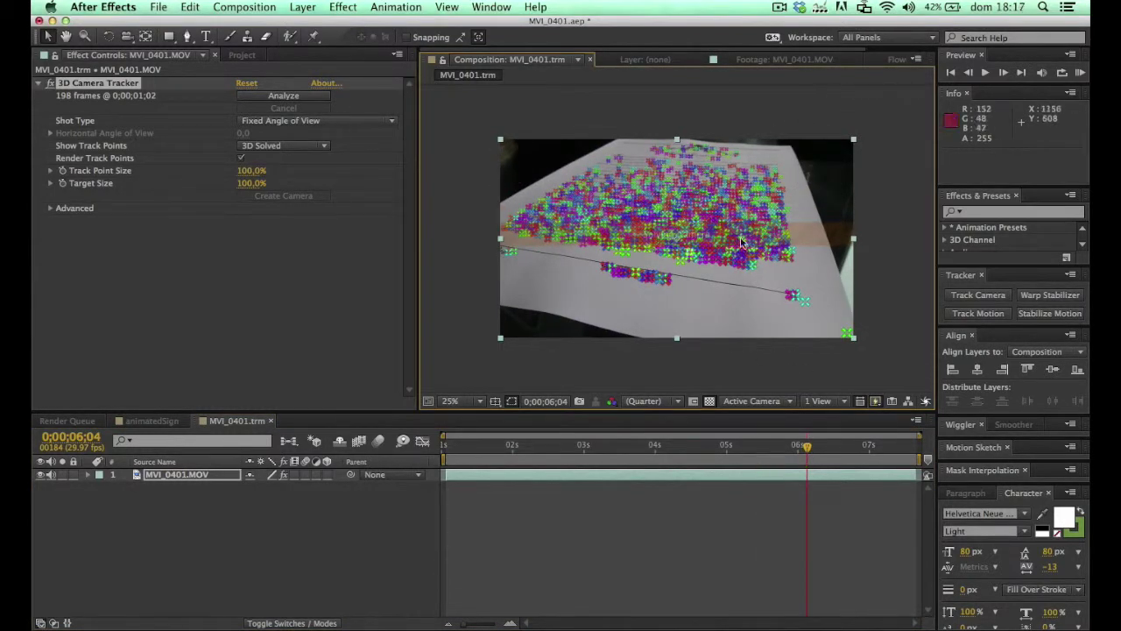
{"action": "left_click", "coordinate": [848, 447]}
{"action": "left_click", "coordinate": [878, 447]}
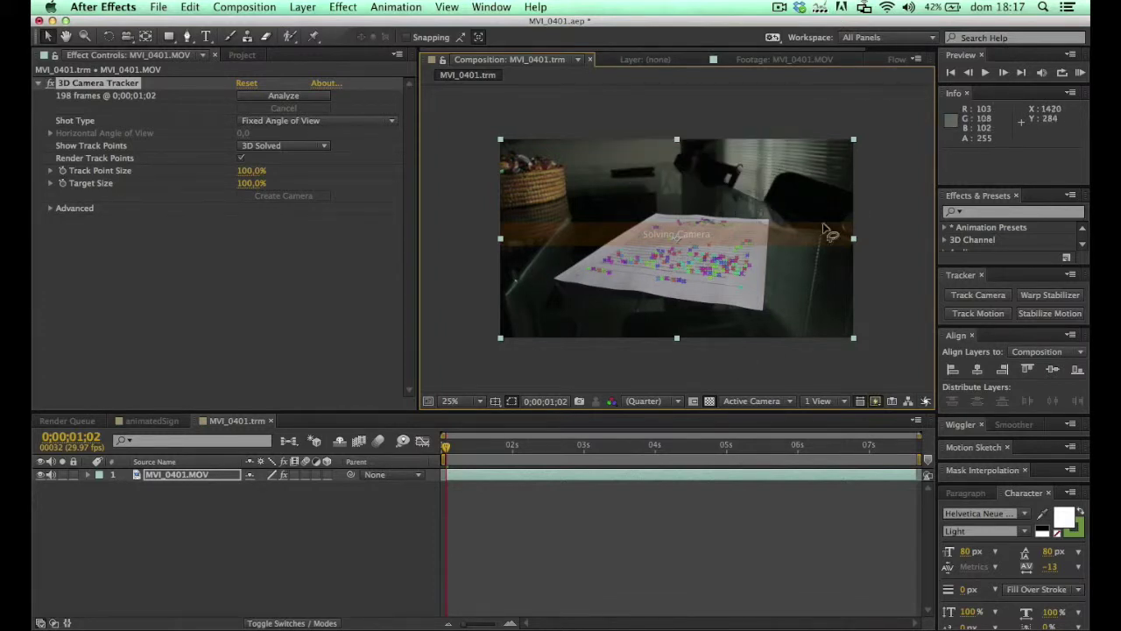
- Recheck the track points in the opening seconds and create a camera from the 3D Camera Tracker at the first frame
{"action": "left_click", "coordinate": [484, 445]}
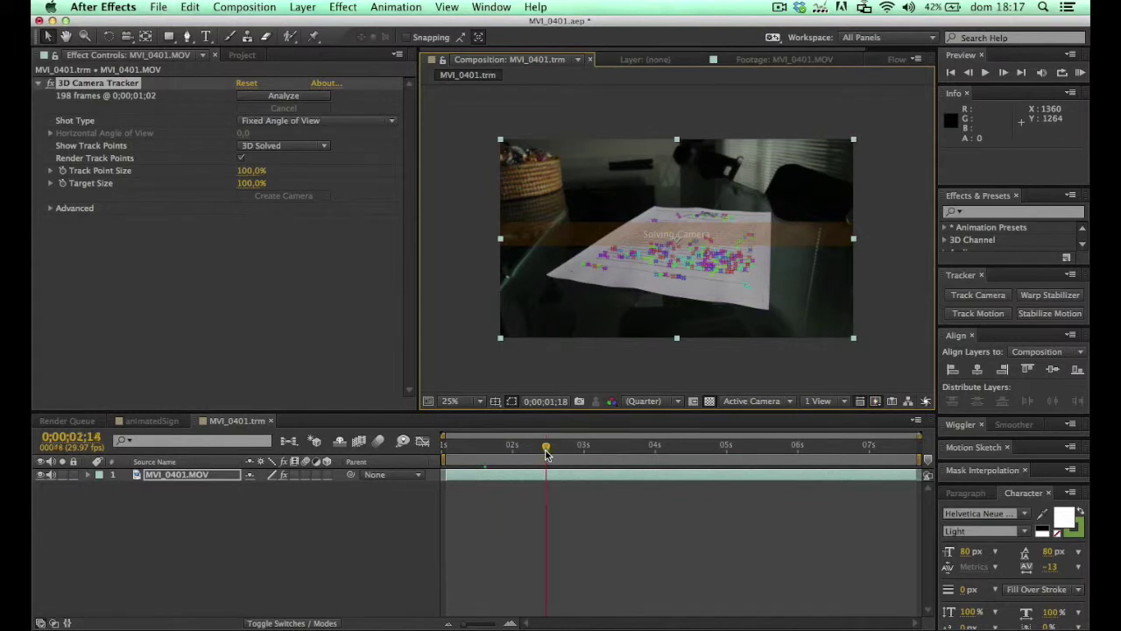
{"action": "left_click", "coordinate": [517, 446]}
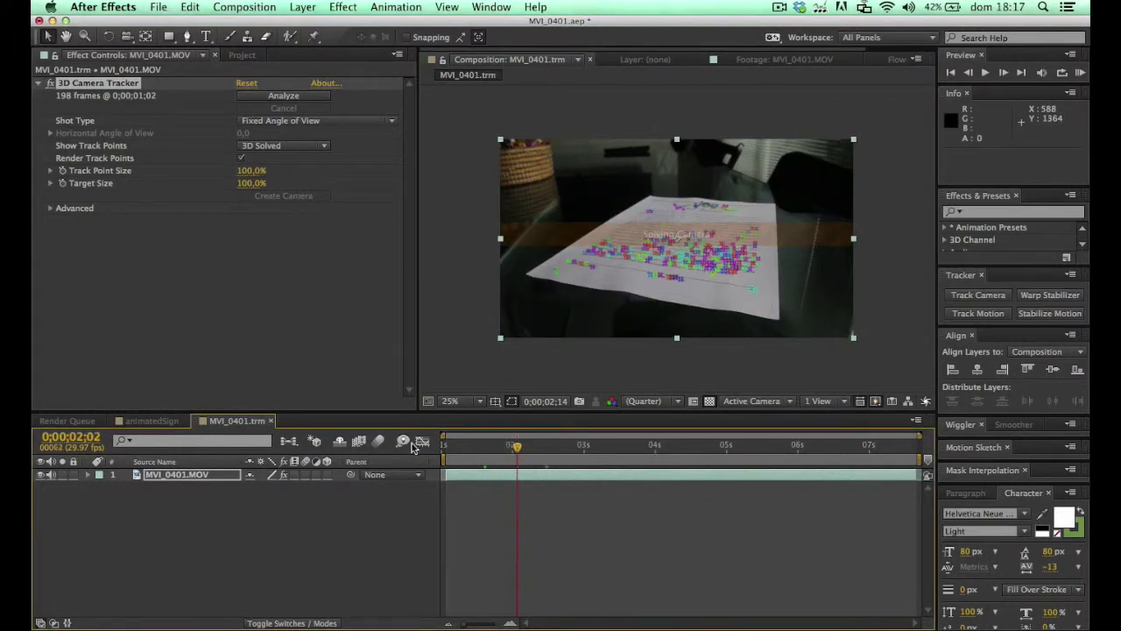
{"action": "key", "text": "Home"}
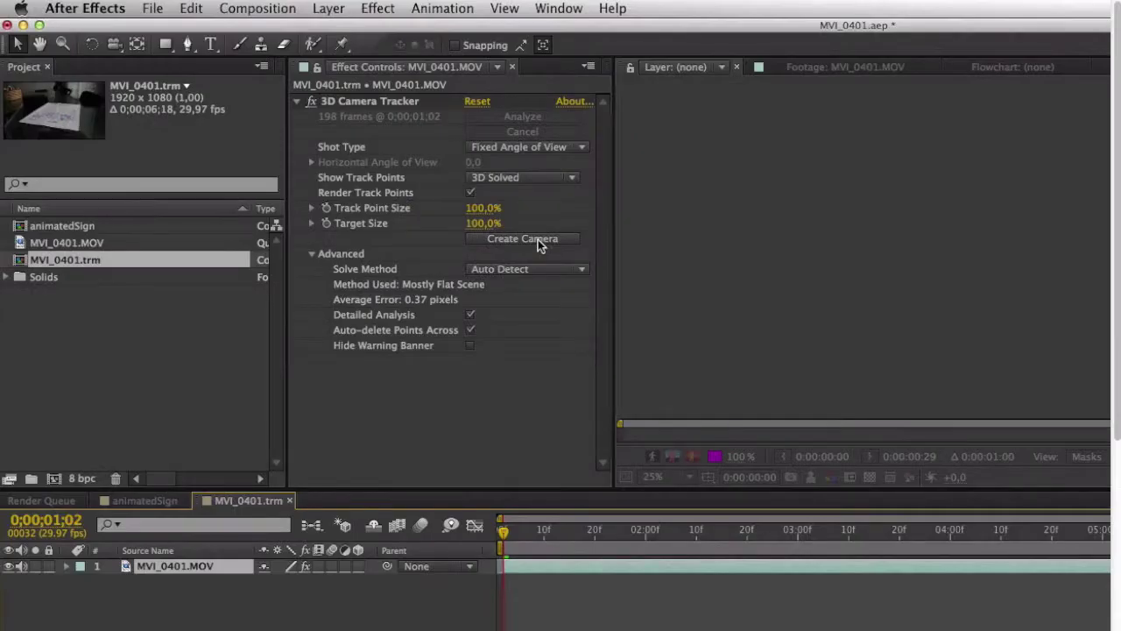
{"action": "left_click", "coordinate": [537, 239]}
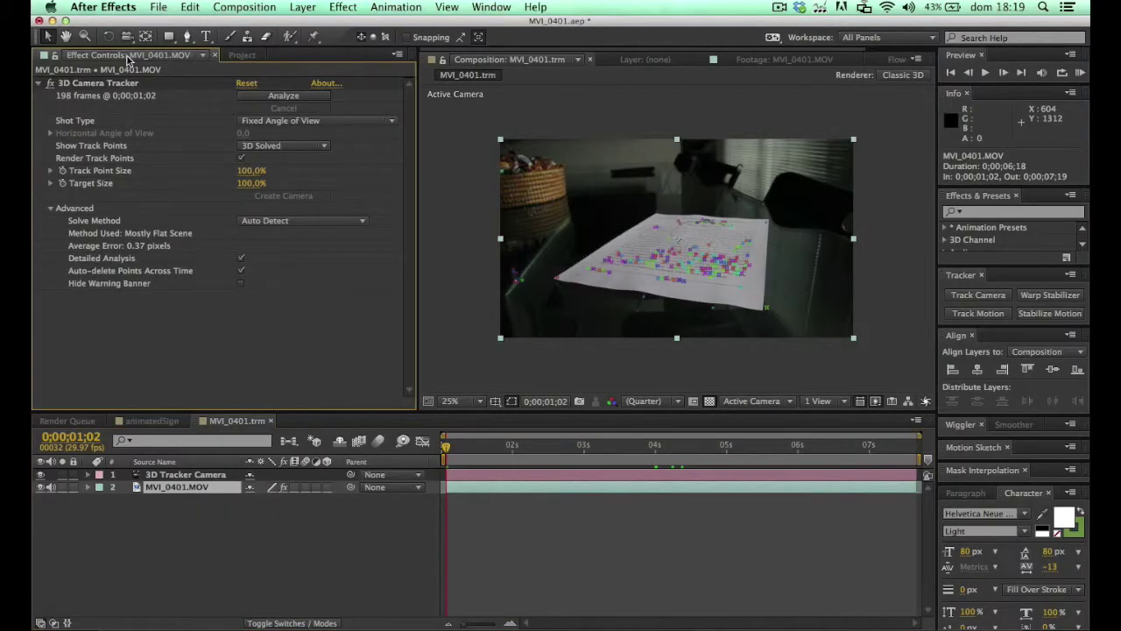
- At frame 0;00;07;19, select several track points around the contract's signature line and text, and create a solid on their plane
{"action": "left_click", "coordinate": [338, 500]}
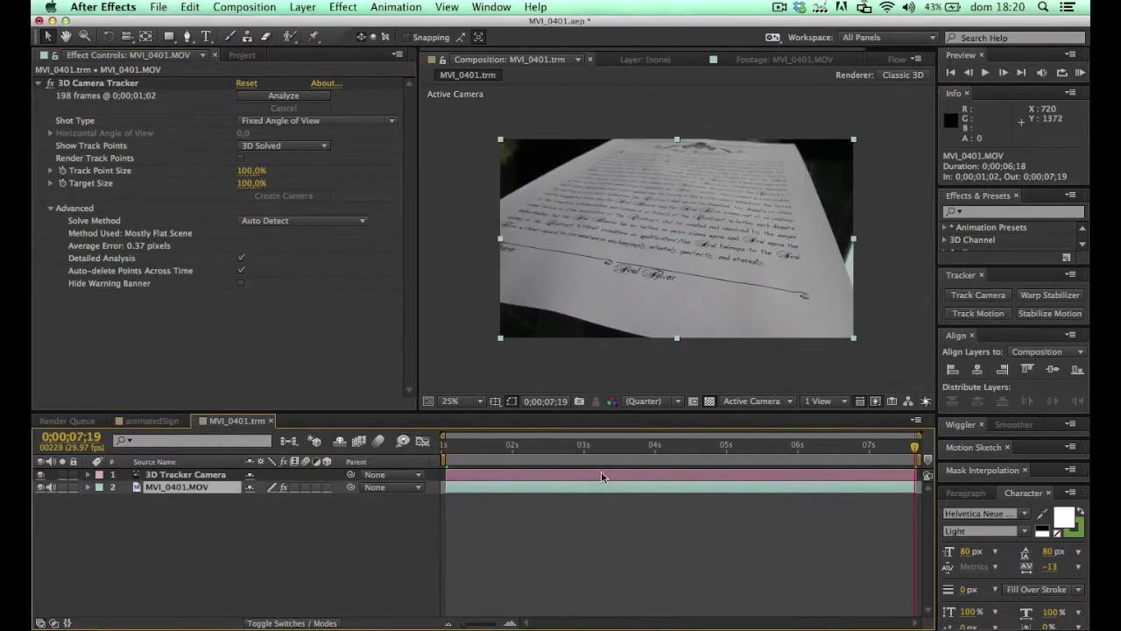
{"action": "left_click", "coordinate": [108, 84]}
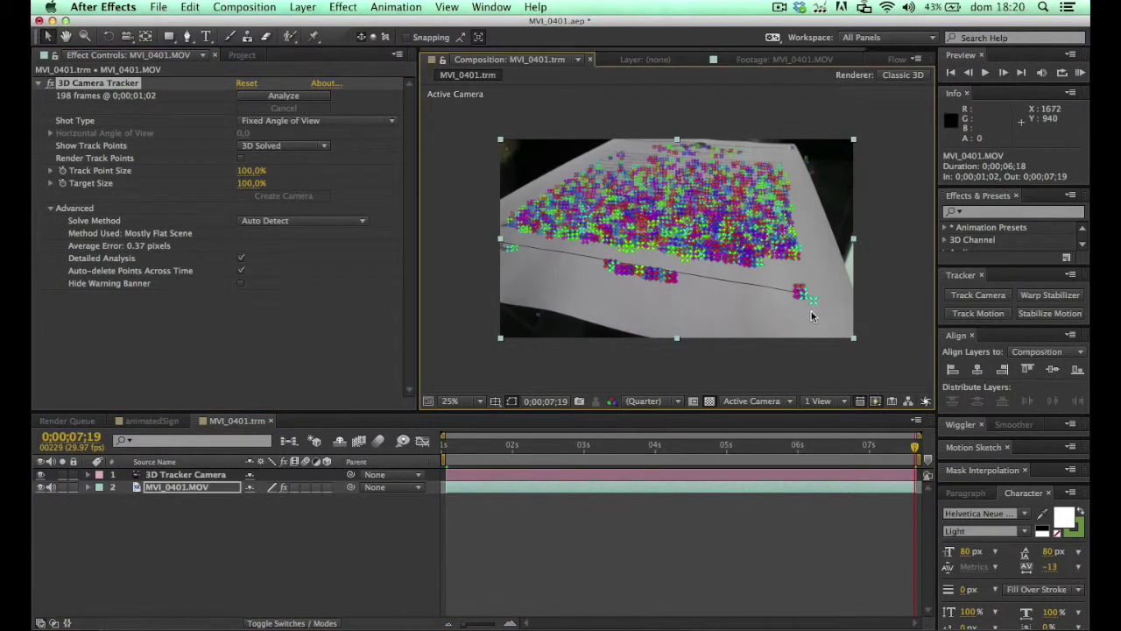
{"action": "left_click", "coordinate": [812, 303]}
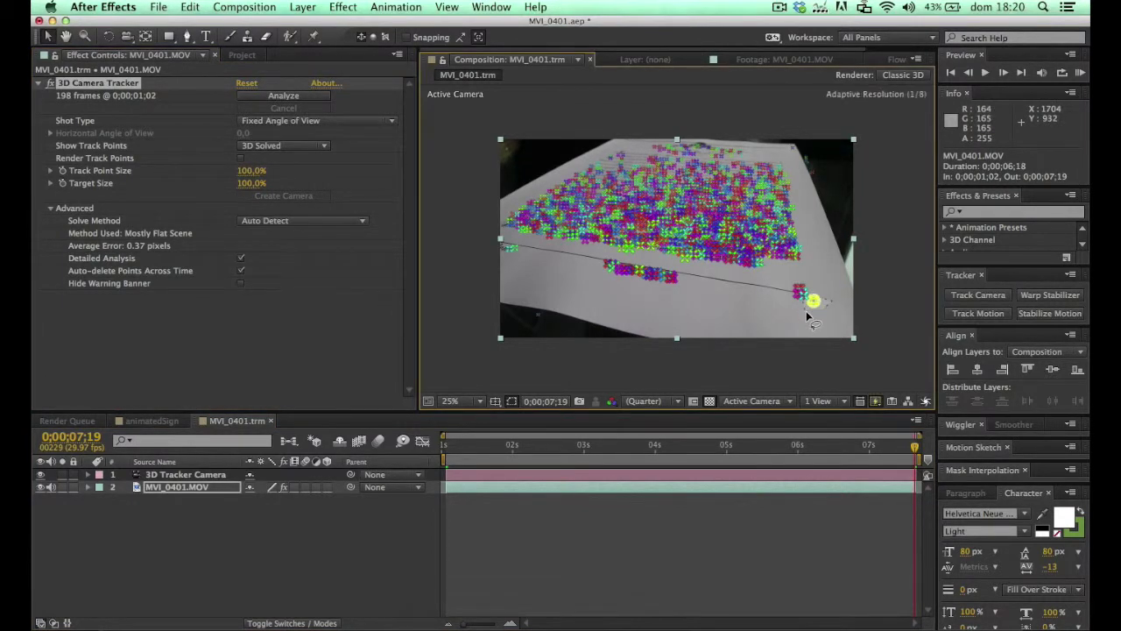
{"action": "left_click", "coordinate": [670, 290], "text": "shift"}
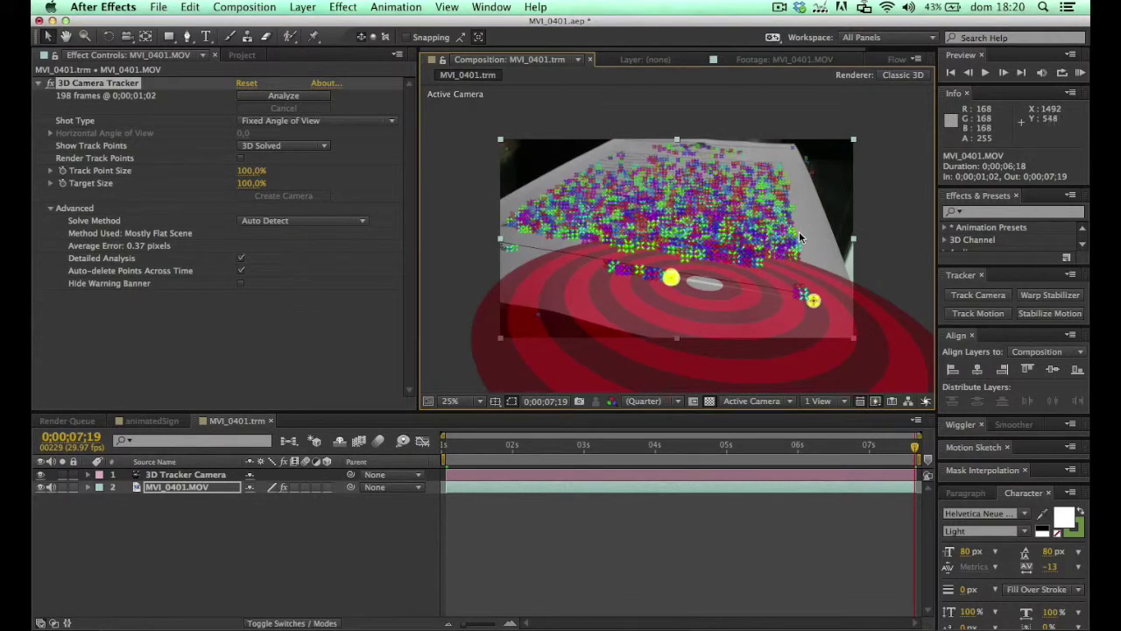
{"action": "left_click", "coordinate": [689, 218], "text": "shift"}
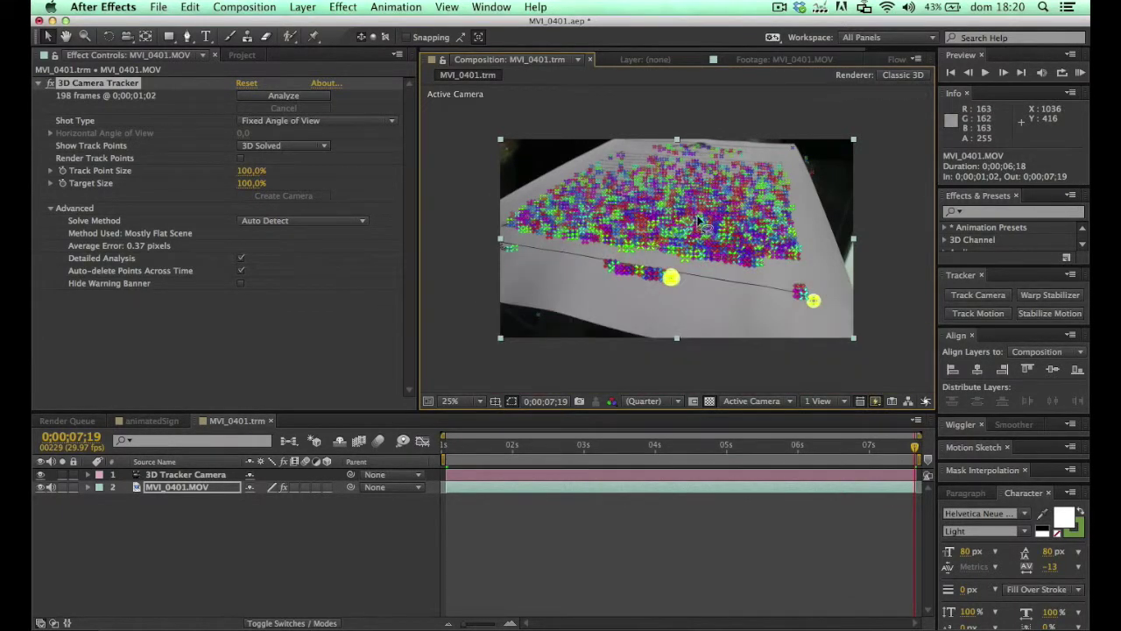
{"action": "left_click", "coordinate": [795, 225], "text": "shift"}
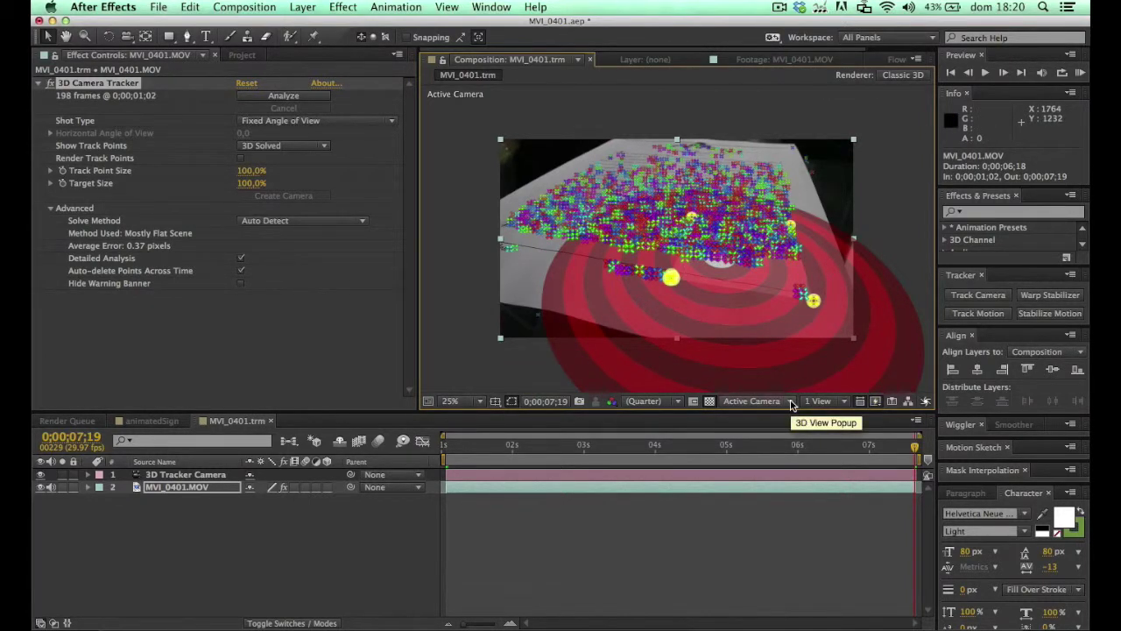
{"action": "right_click", "coordinate": [813, 301]}
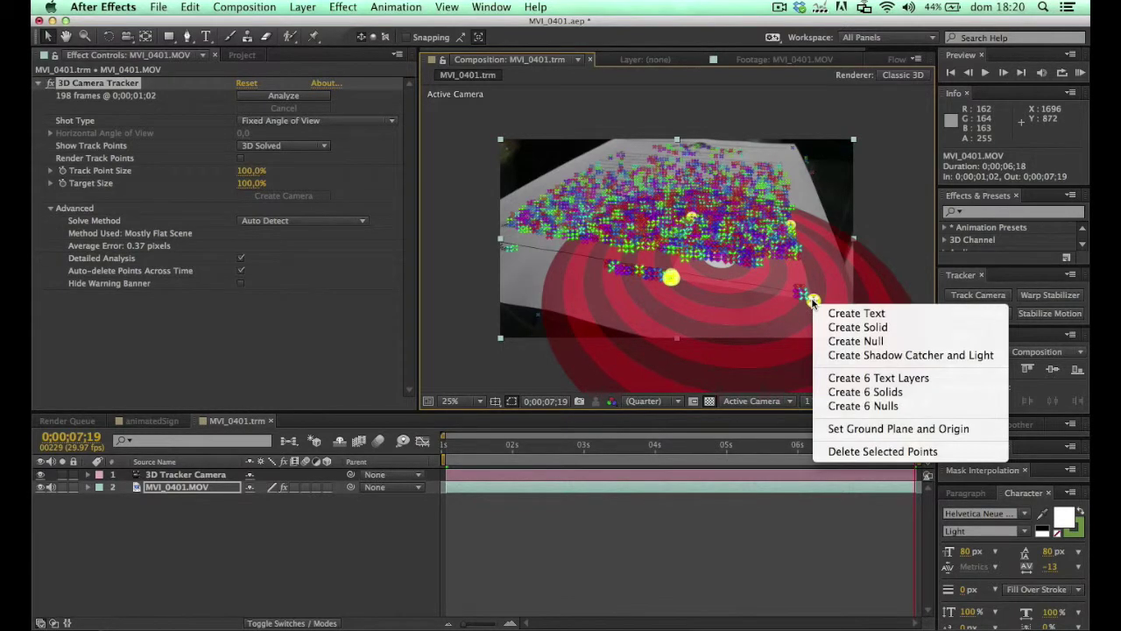
{"action": "left_click", "coordinate": [884, 331]}
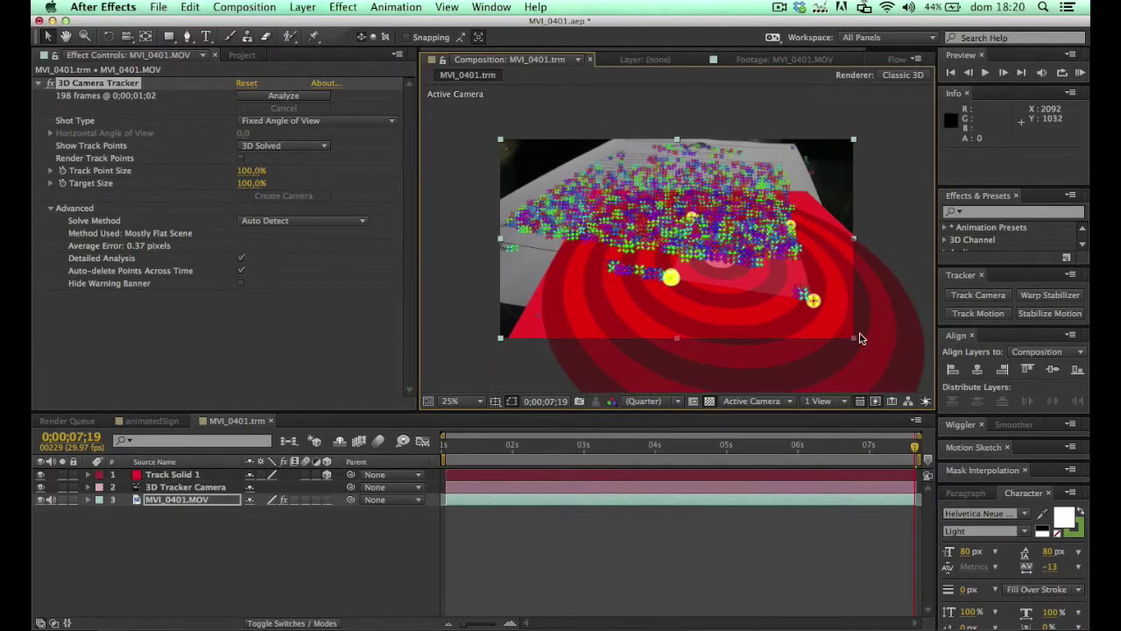
- Disable the 3D Camera Tracker effect on the MVI_0401.MOV layer and return to the first frame, 0;00;01;02
{"action": "left_click", "coordinate": [543, 533]}
{"action": "left_click", "coordinate": [164, 498]}
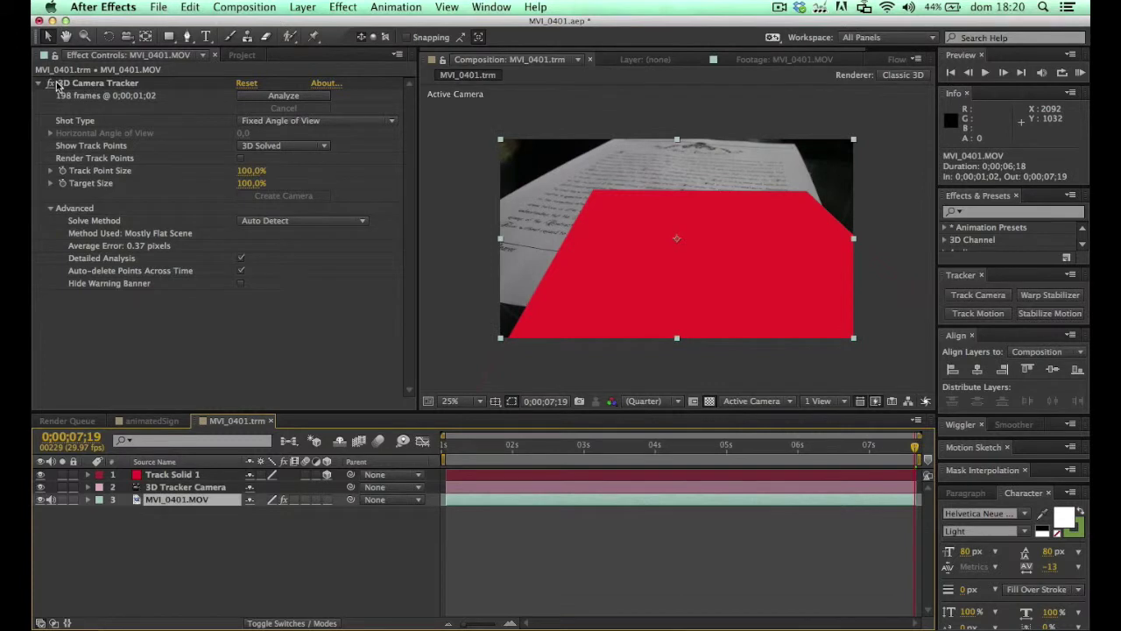
{"action": "left_click", "coordinate": [51, 87]}
{"action": "left_click_drag", "start_coordinate": [488, 445], "coordinate": [368, 454]}
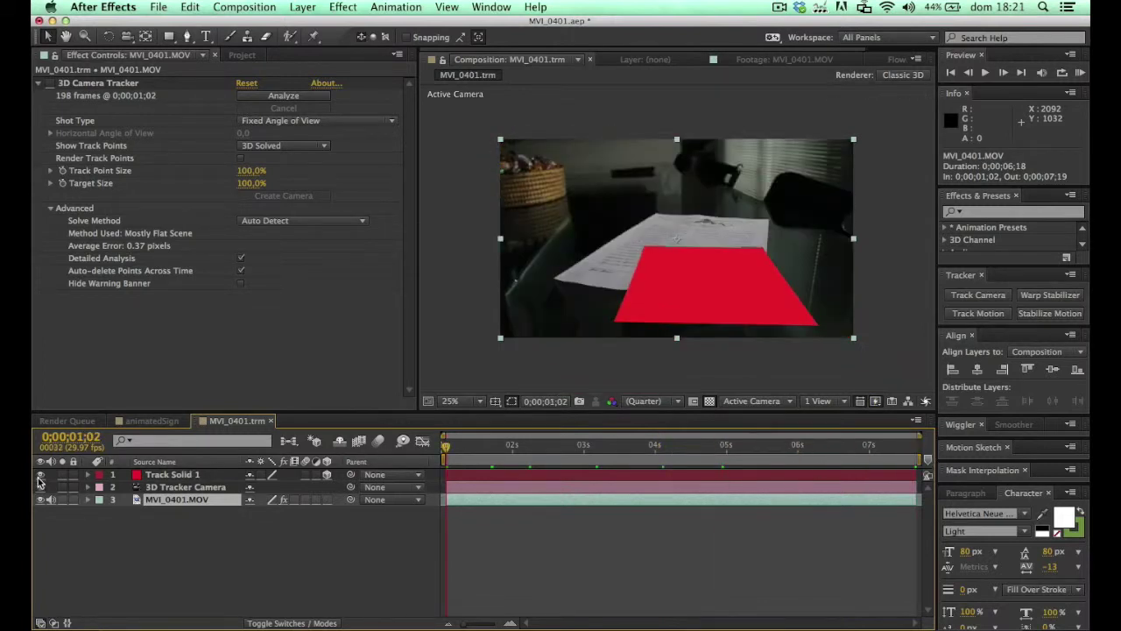
- Inspect the transform properties of Track Solid 1, hide the solid and show layer names instead of source names
{"action": "left_click", "coordinate": [159, 477]}
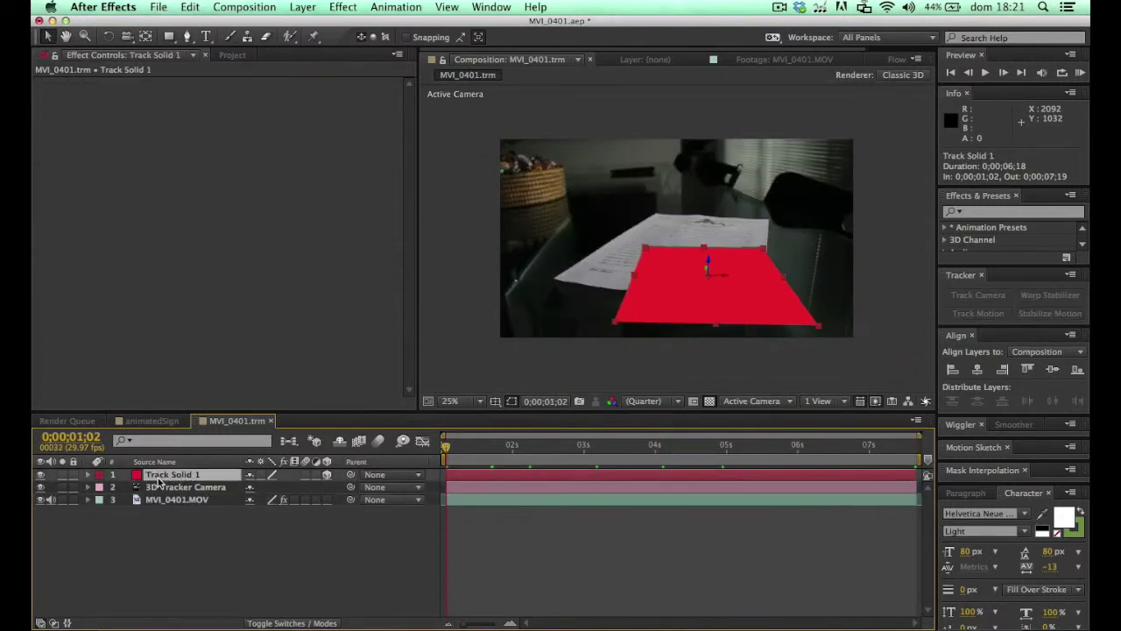
{"action": "key", "text": "p"}
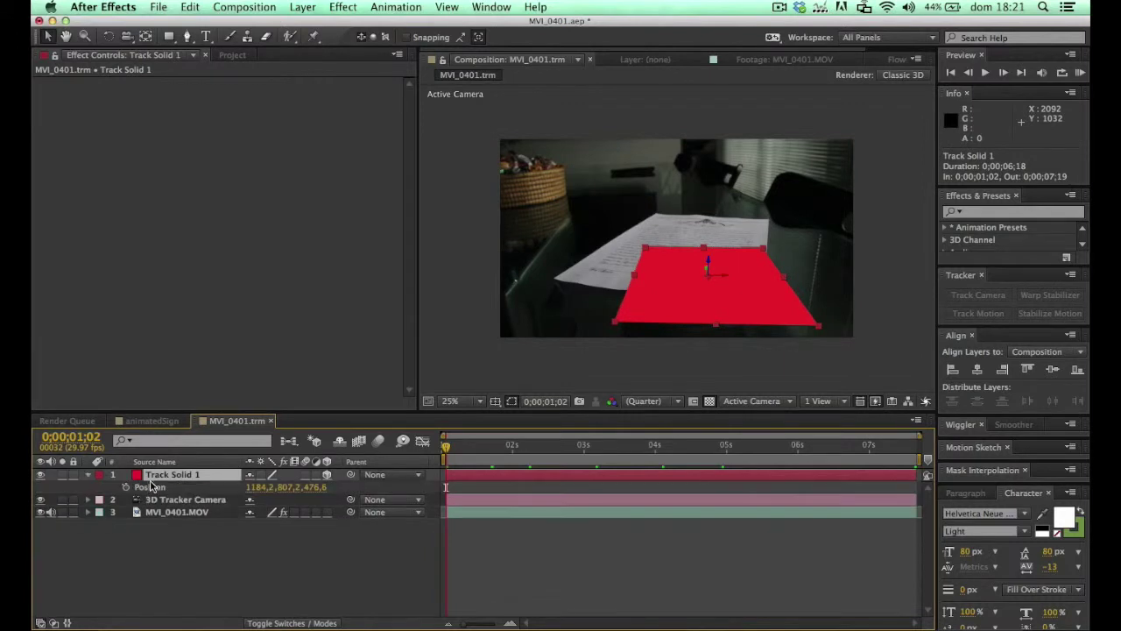
{"action": "left_click", "coordinate": [88, 474]}
{"action": "left_click", "coordinate": [89, 475]}
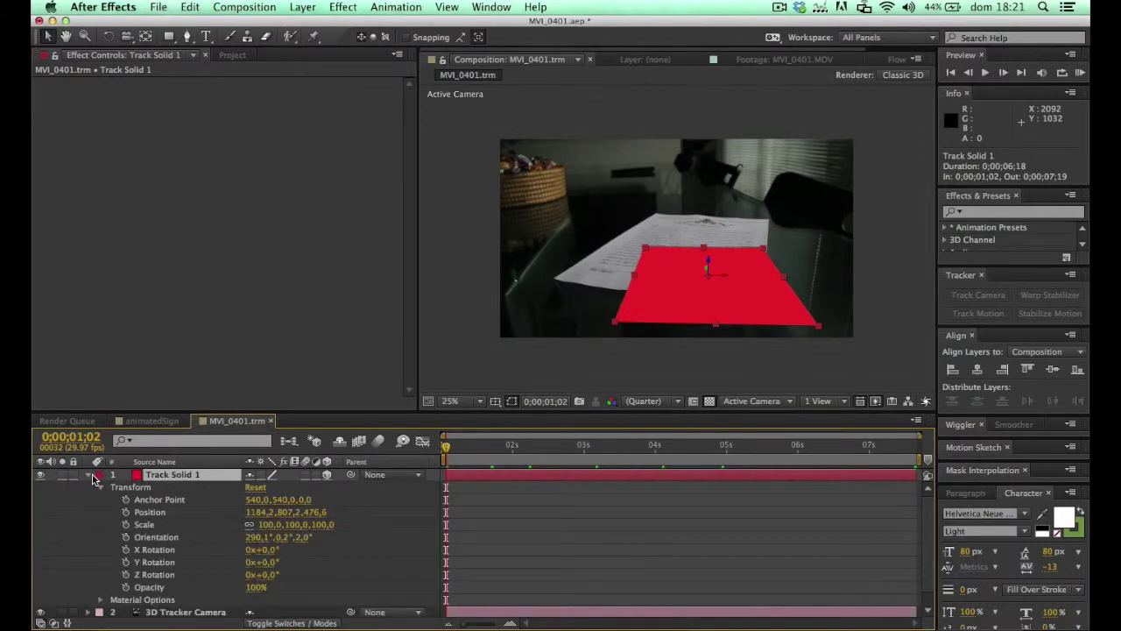
{"action": "left_click", "coordinate": [89, 475]}
{"action": "left_click", "coordinate": [41, 475]}
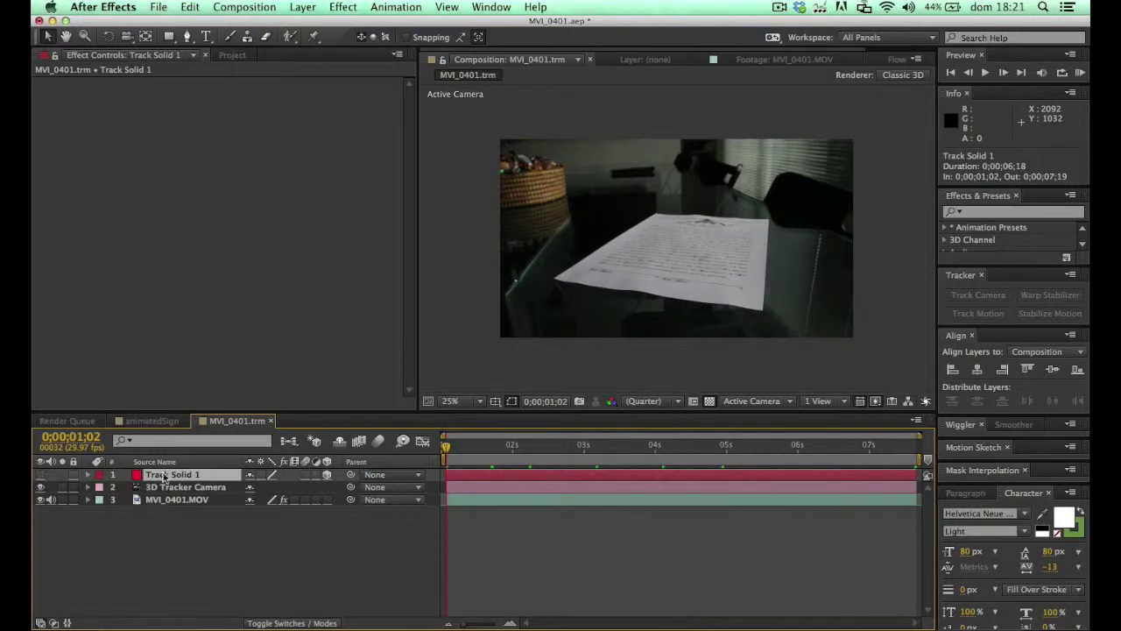
{"action": "key", "text": "Return"}
{"action": "left_click", "coordinate": [199, 560]}
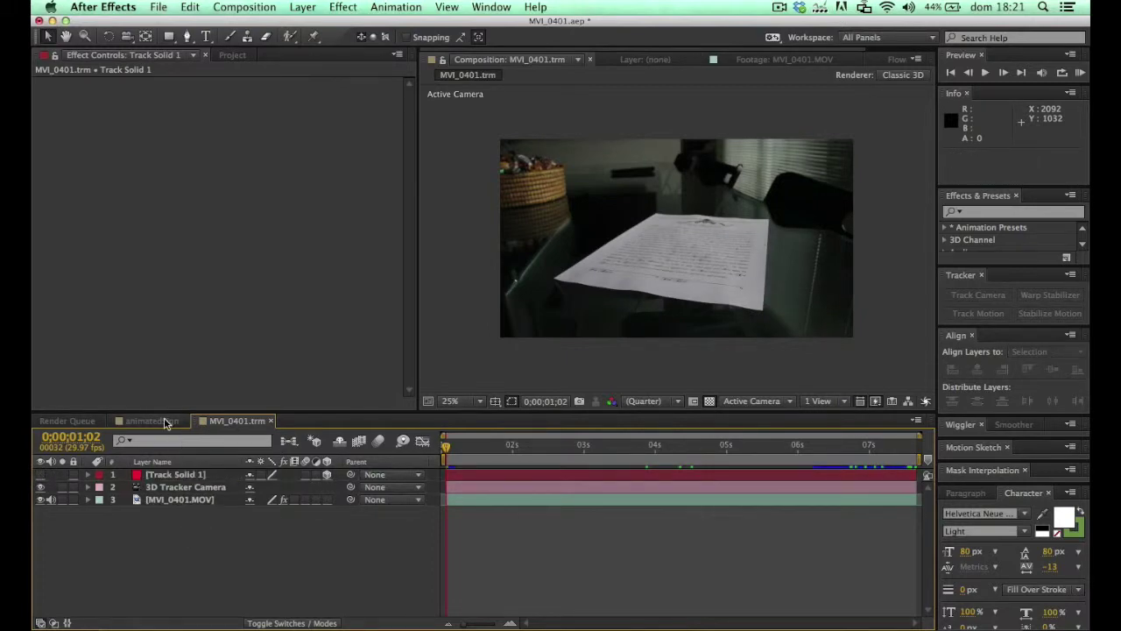
- Add the animatedSign composition as the uppermost 3D layer in MVI_0401.trm and parent it to Track Solid 1
{"action": "left_click", "coordinate": [152, 421]}
{"action": "left_click", "coordinate": [194, 55]}
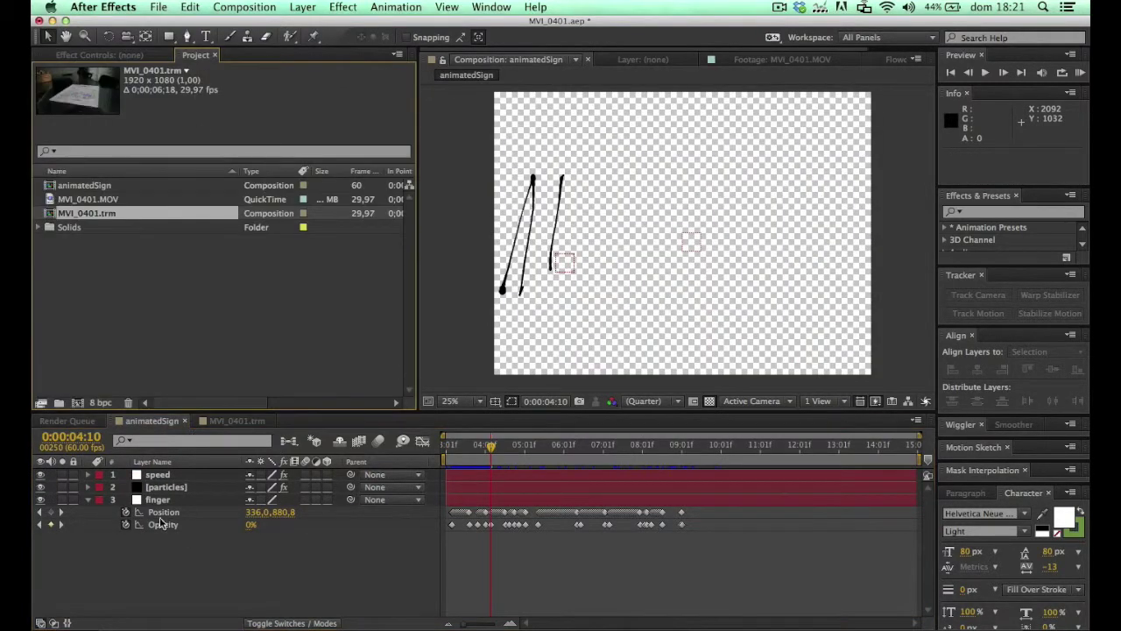
{"action": "left_click", "coordinate": [237, 422]}
{"action": "left_click_drag", "start_coordinate": [90, 188], "coordinate": [160, 476]}
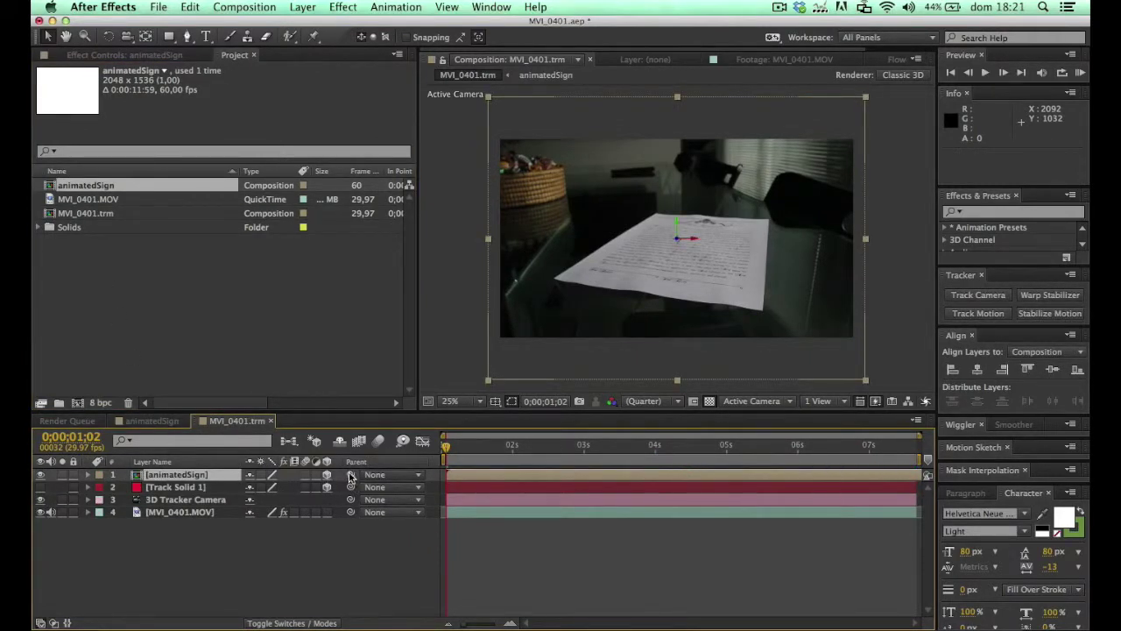
{"action": "left_click_drag", "start_coordinate": [350, 475], "coordinate": [386, 490]}
{"action": "left_click", "coordinate": [195, 488]}
- Set the animatedSign layer's orientation to 0°, 0°, 0° relative to its parent solid
{"action": "left_click", "coordinate": [191, 474]}
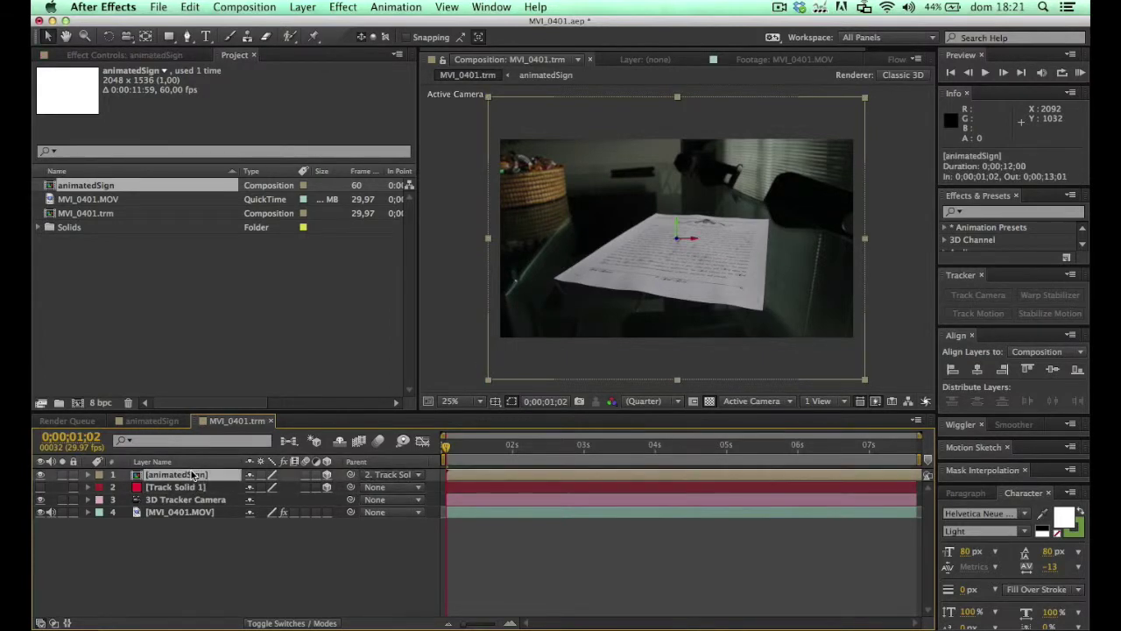
{"action": "key", "text": "r"}
{"action": "left_click", "coordinate": [256, 488]}
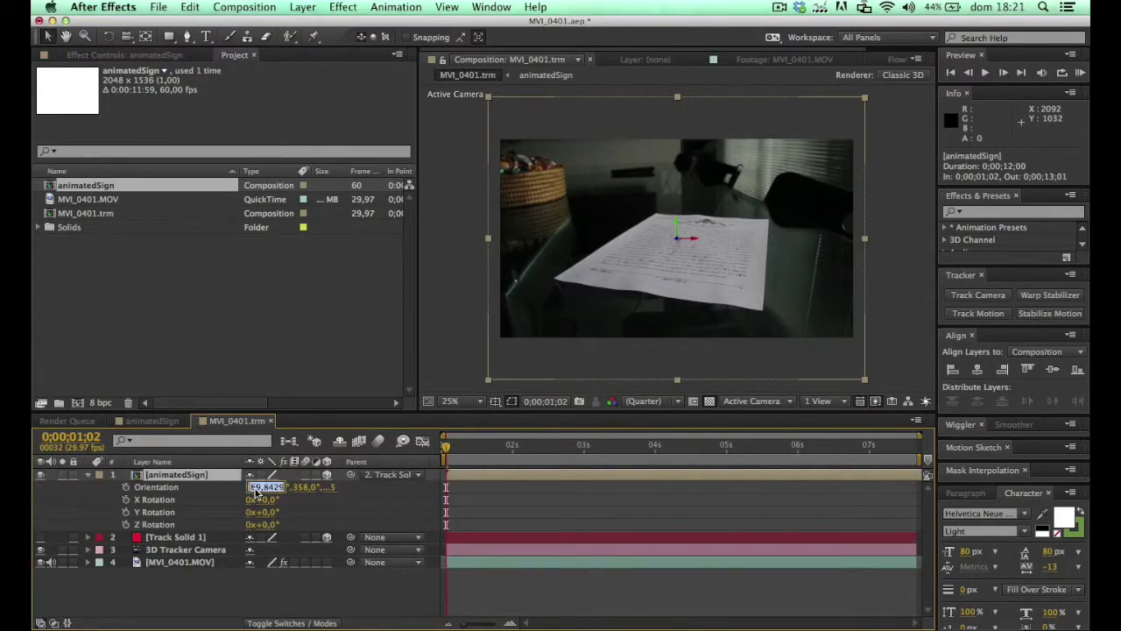
{"action": "type", "text": "0"}
{"action": "key", "text": "Tab"}
{"action": "type", "text": "0"}
{"action": "key", "text": "Tab"}
{"action": "type", "text": "0"}
{"action": "left_click", "coordinate": [179, 473]}
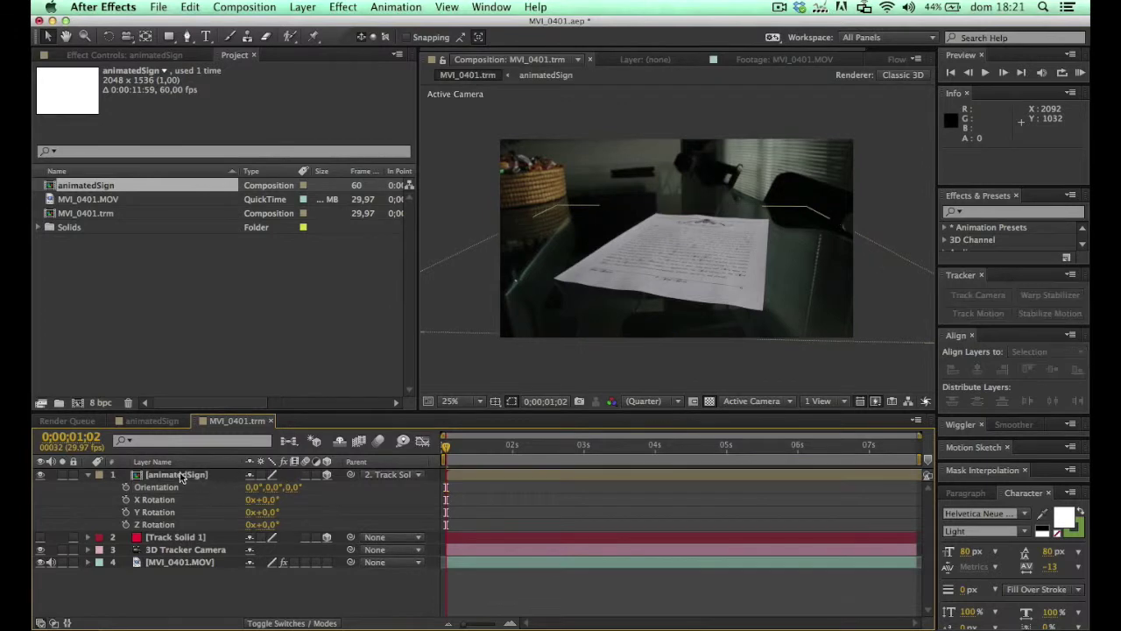
- Set the animatedSign layer's position to 0, 0, 0 relative to its parent solid
{"action": "key", "text": "p"}
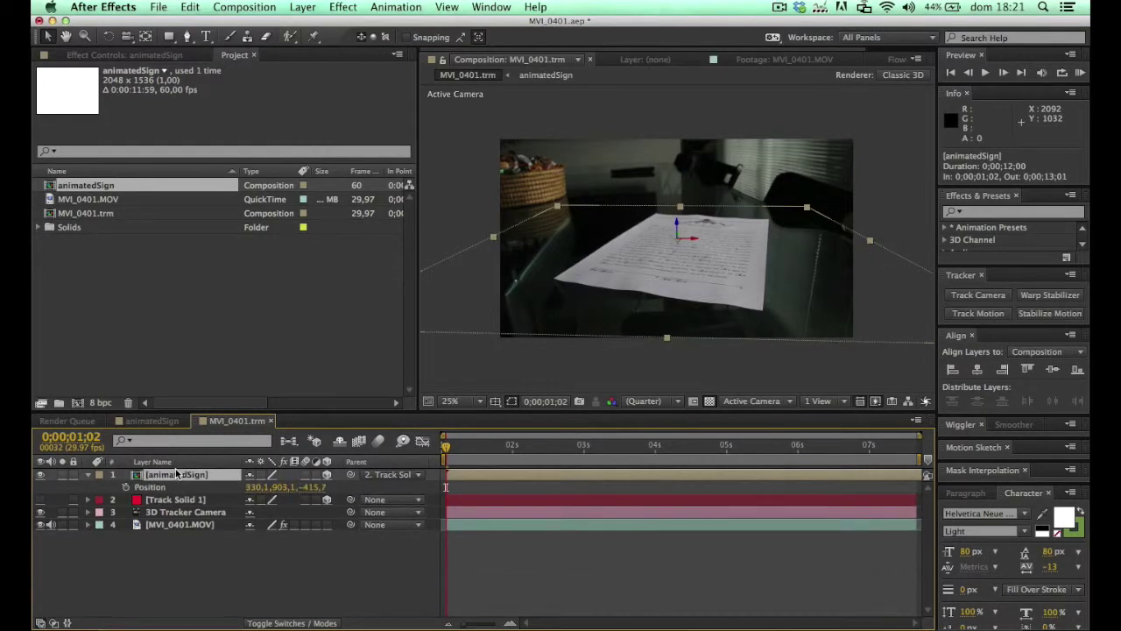
{"action": "left_click", "coordinate": [253, 486]}
{"action": "type", "text": "0"}
{"action": "key", "text": "Tab"}
{"action": "type", "text": "0"}
{"action": "key", "text": "Tab"}
{"action": "type", "text": "0"}
{"action": "key", "text": "Tab"}
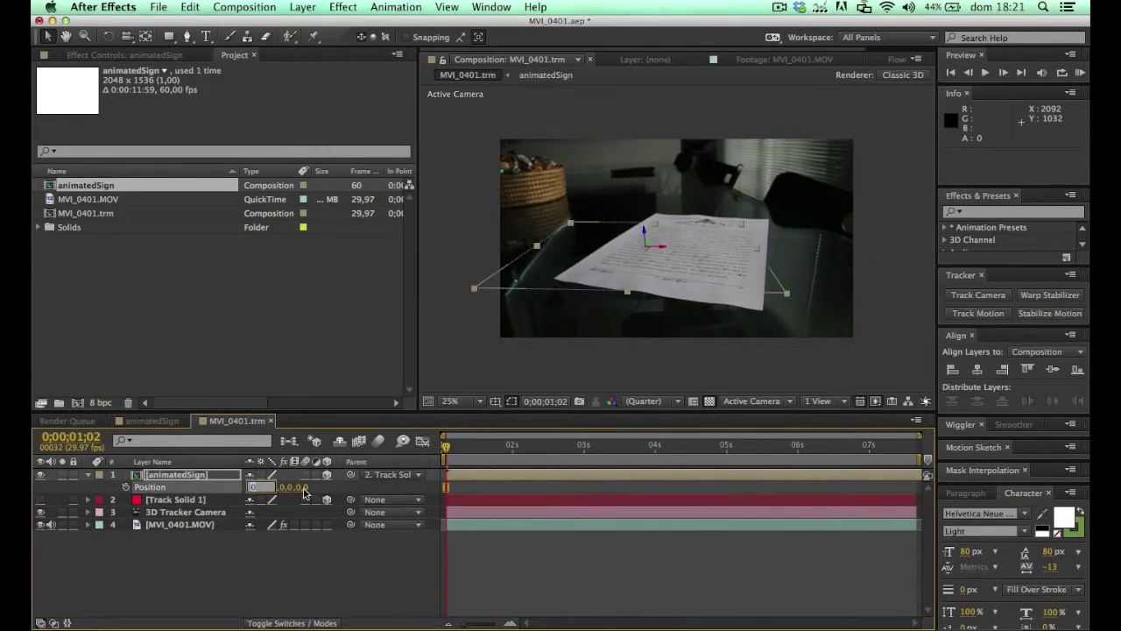
{"action": "left_click", "coordinate": [202, 476]}
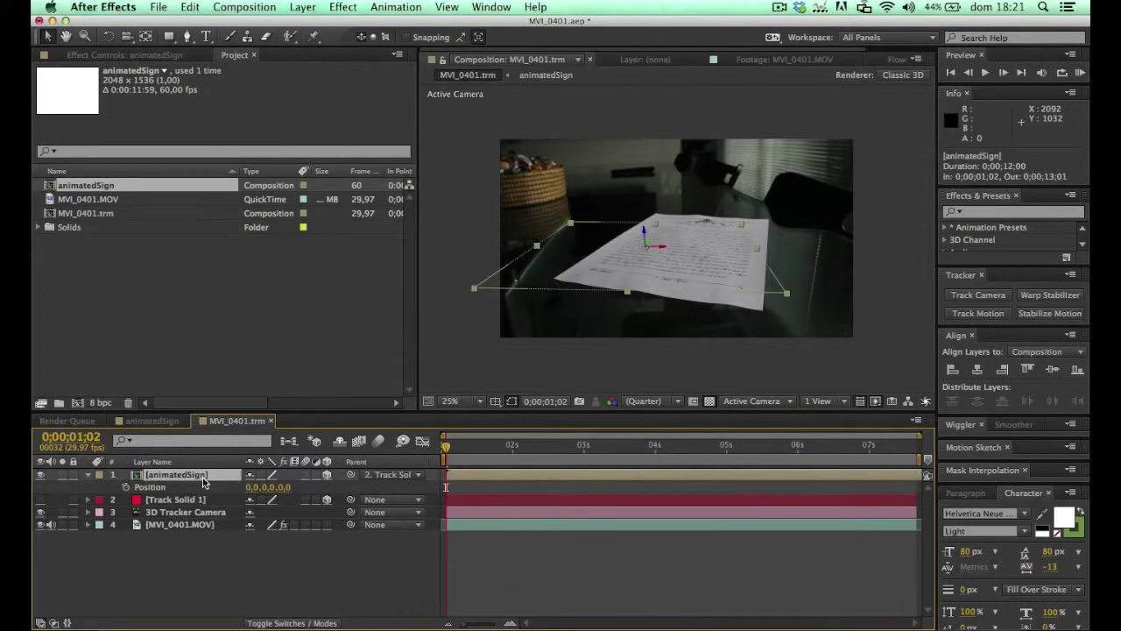
- At frame 0;00;05;26, scale animatedSign to 49% and position it at 630, 575, 0 near the contract's signature line
{"action": "left_click_drag", "start_coordinate": [565, 454], "coordinate": [790, 460]}
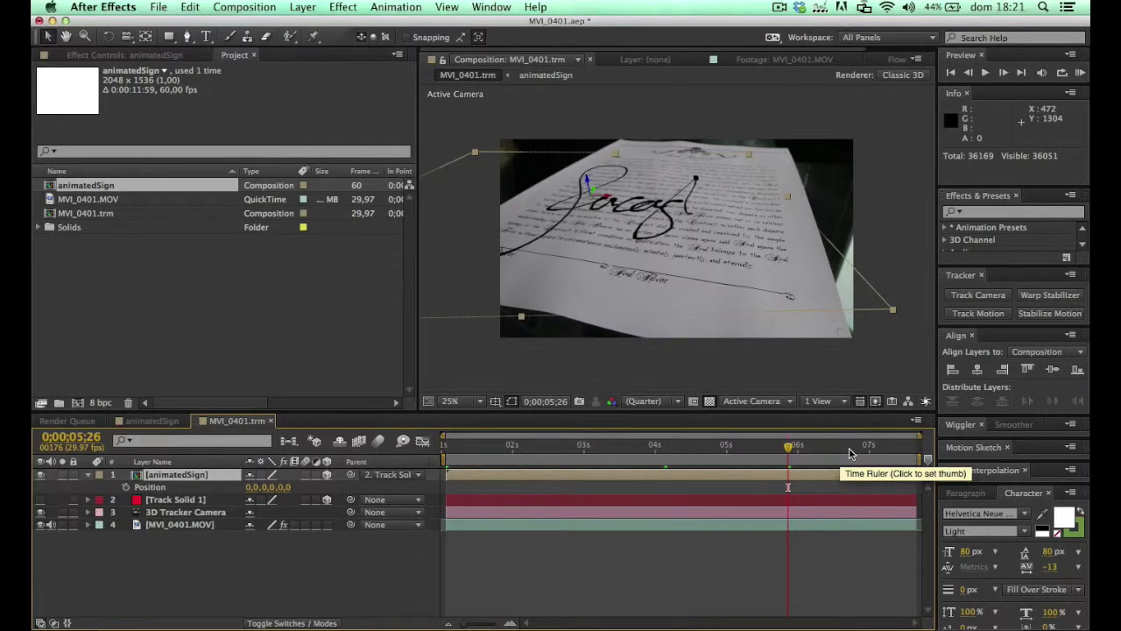
{"action": "left_click", "coordinate": [211, 477]}
{"action": "key", "text": "s"}
{"action": "left_click_drag", "start_coordinate": [275, 487], "coordinate": [242, 487]}
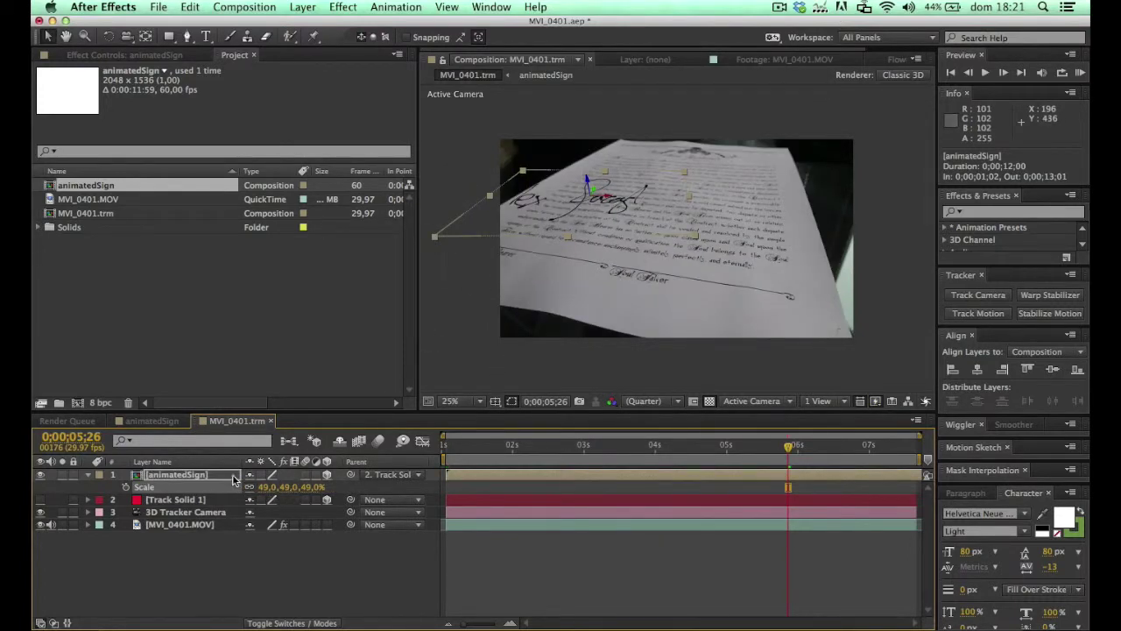
{"action": "key", "text": "p"}
{"action": "left_click_drag", "start_coordinate": [253, 489], "coordinate": [753, 508]}
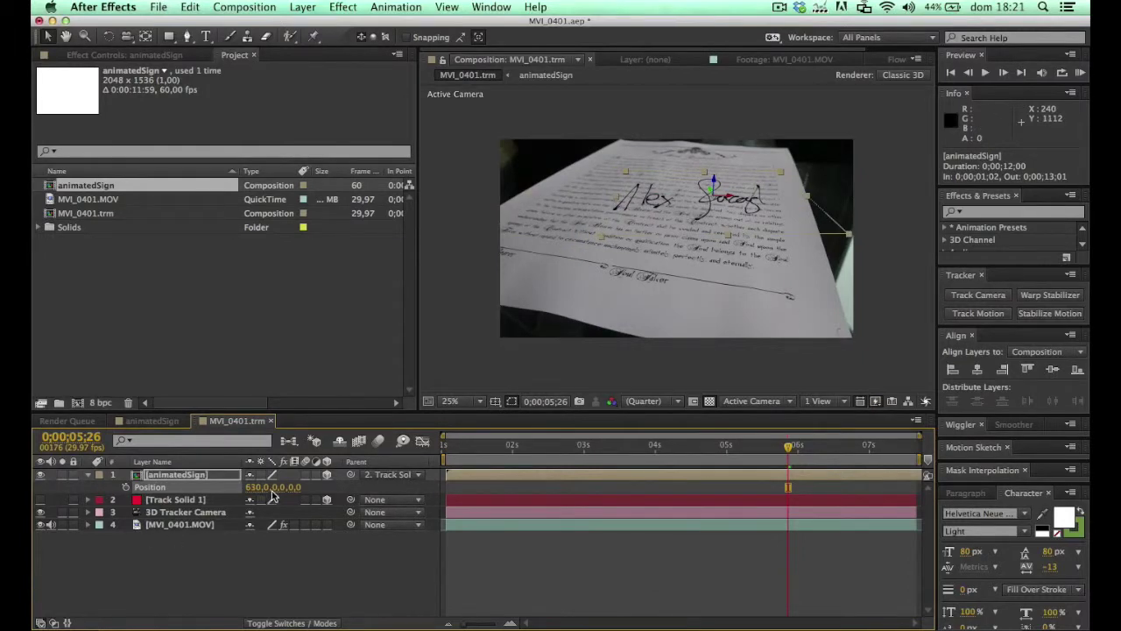
{"action": "mouse_move", "coordinate": [268, 488]}
{"action": "left_mouse_down"}
{"action": "mouse_move", "coordinate": [505, 532]}
{"action": "mouse_move", "coordinate": [619, 535]}
{"action": "left_mouse_up"}
- Rotate animatedSign around its Z axis to align with the contract's signature line and scale it to 40%
{"action": "key", "text": "r"}
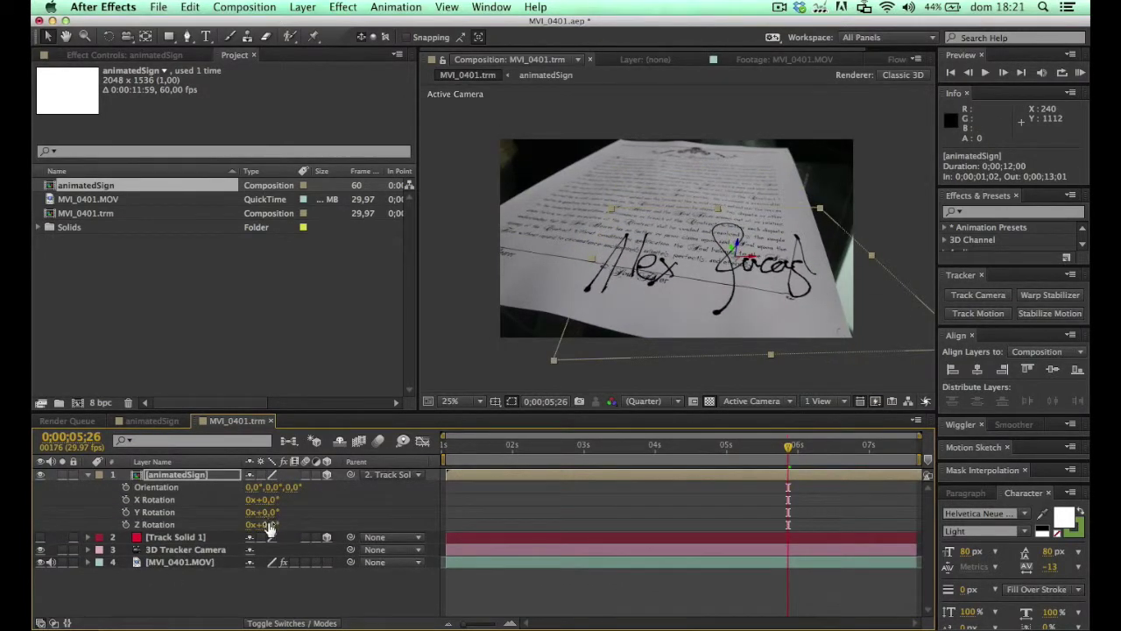
{"action": "mouse_move", "coordinate": [269, 527]}
{"action": "left_mouse_down"}
{"action": "mouse_move", "coordinate": [281, 523]}
{"action": "mouse_move", "coordinate": [279, 487]}
{"action": "mouse_move", "coordinate": [337, 480]}
{"action": "mouse_move", "coordinate": [327, 483]}
{"action": "left_mouse_up"}
{"action": "key", "text": "s"}
{"action": "key", "text": "p"}
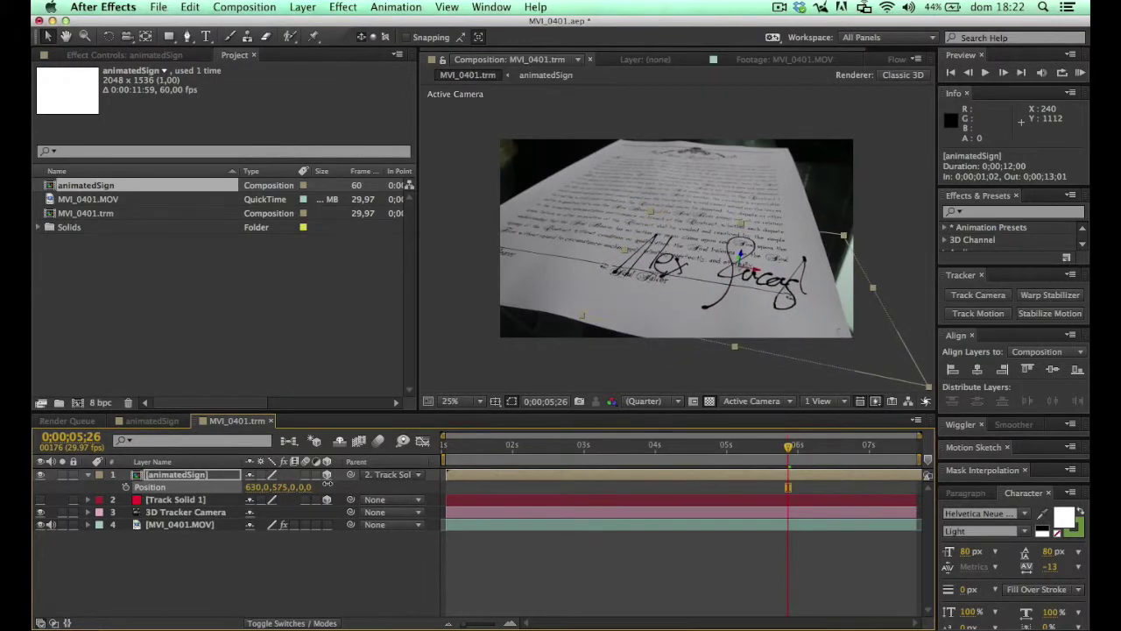
- Play the composition from the first frame and from about 0;00;07;08 to check how the signature sticks to the paper
{"action": "left_click_drag", "start_coordinate": [674, 451], "coordinate": [388, 459]}
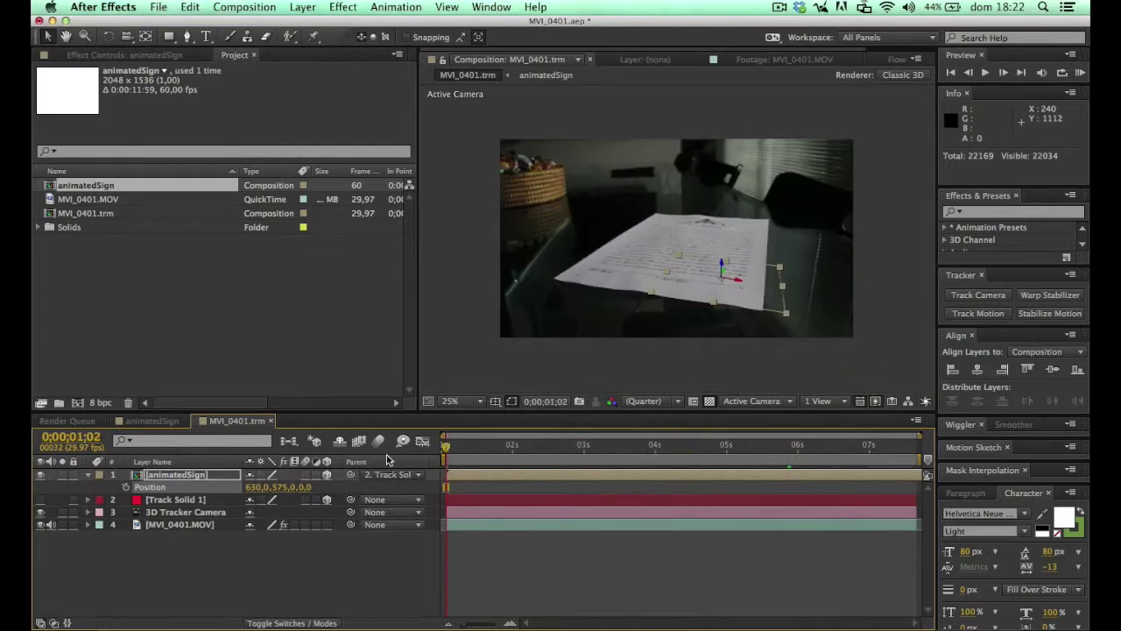
{"action": "key", "text": "space"}
{"action": "key", "text": "space"}
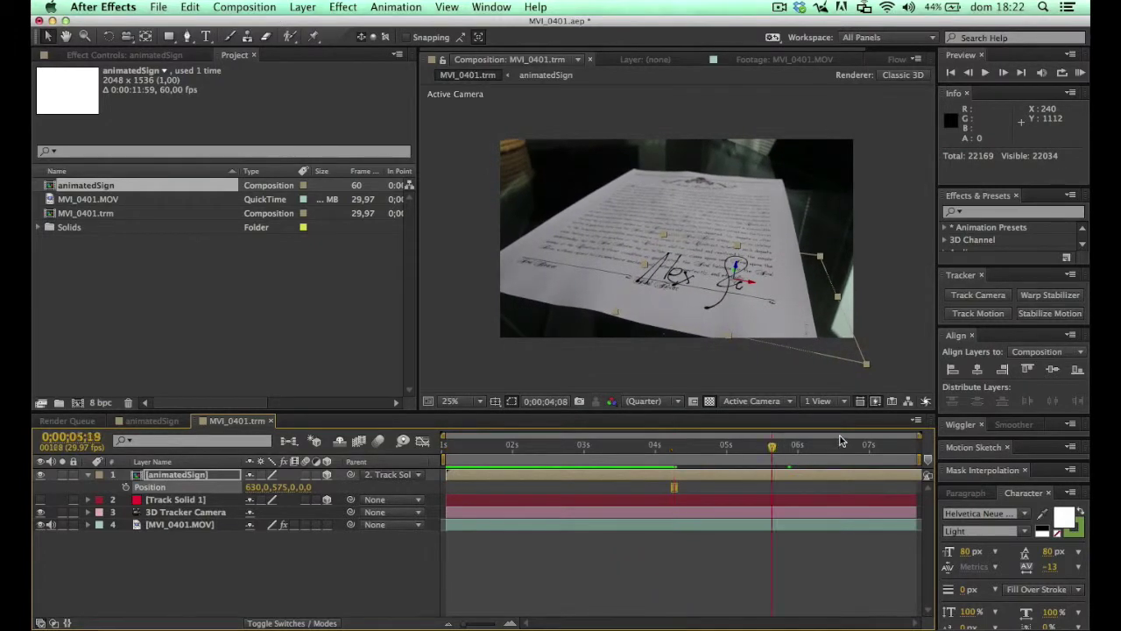
{"action": "left_click", "coordinate": [873, 444]}
{"action": "key", "text": "space"}
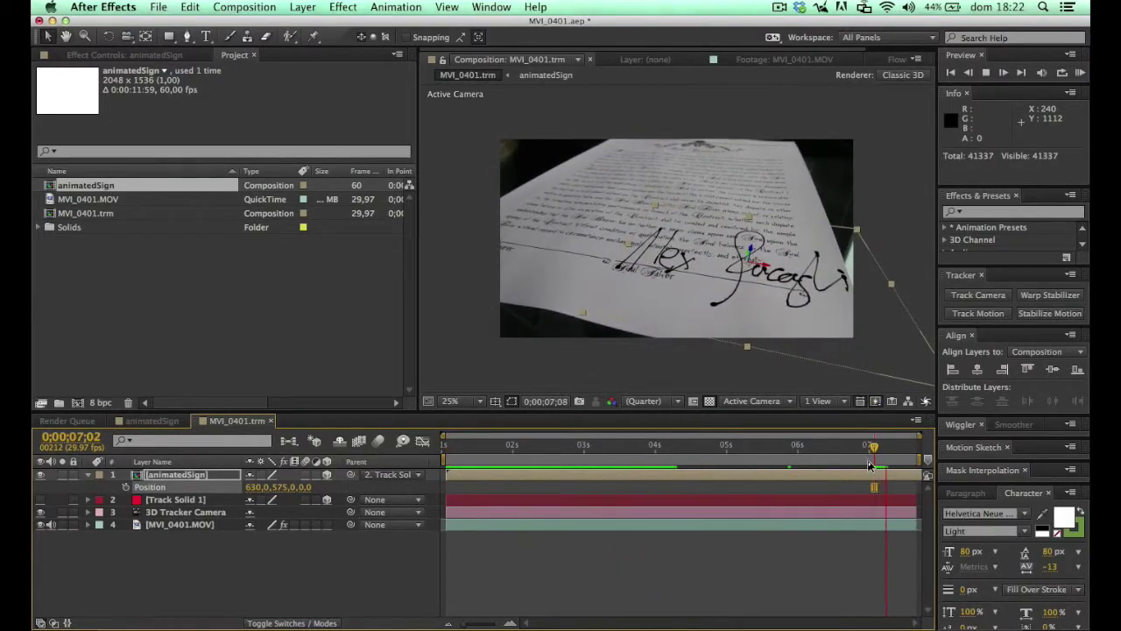
{"action": "key", "text": "space"}
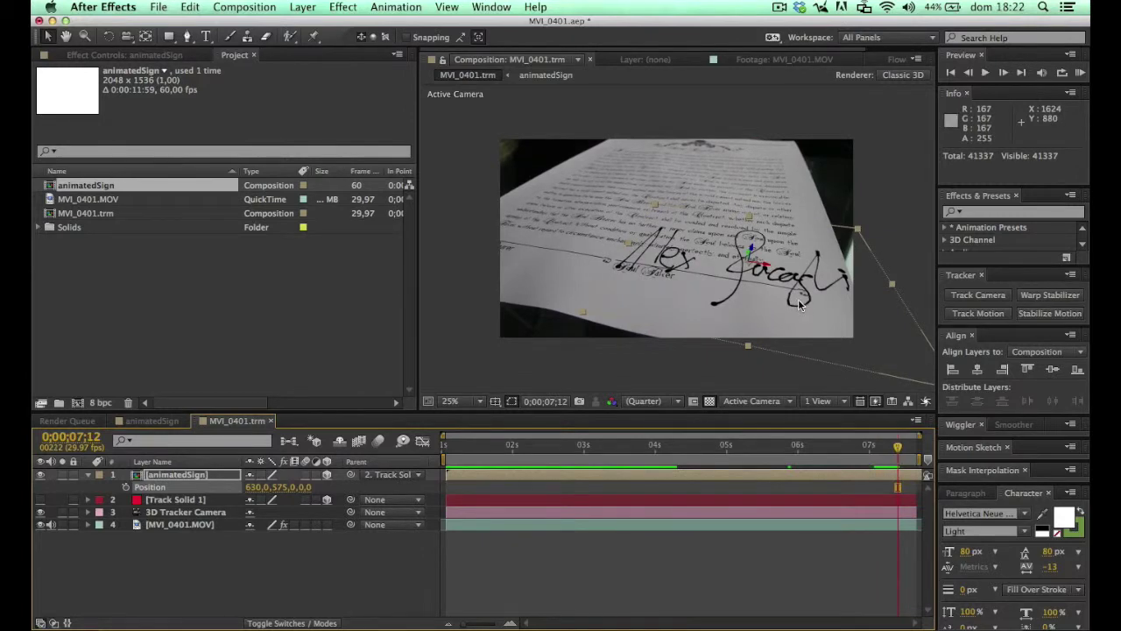
- Scale animatedSign to 28% and move it along the signature line to about 516, 573, 0
{"action": "left_click", "coordinate": [199, 474]}
{"action": "key", "text": "s"}
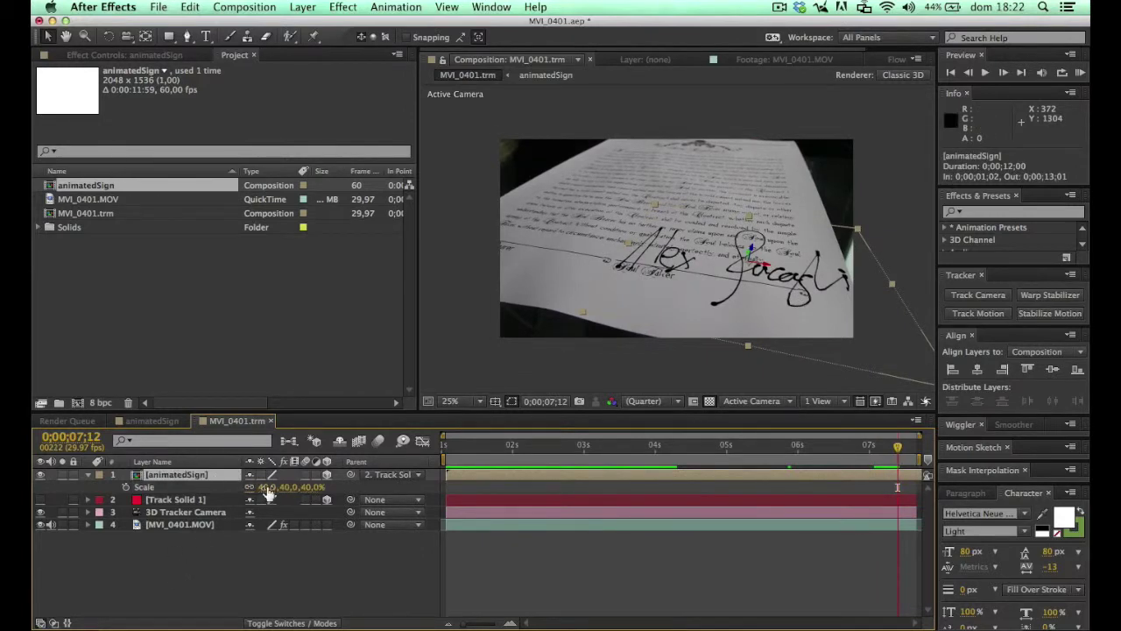
{"action": "left_click_drag", "start_coordinate": [268, 487], "coordinate": [261, 487]}
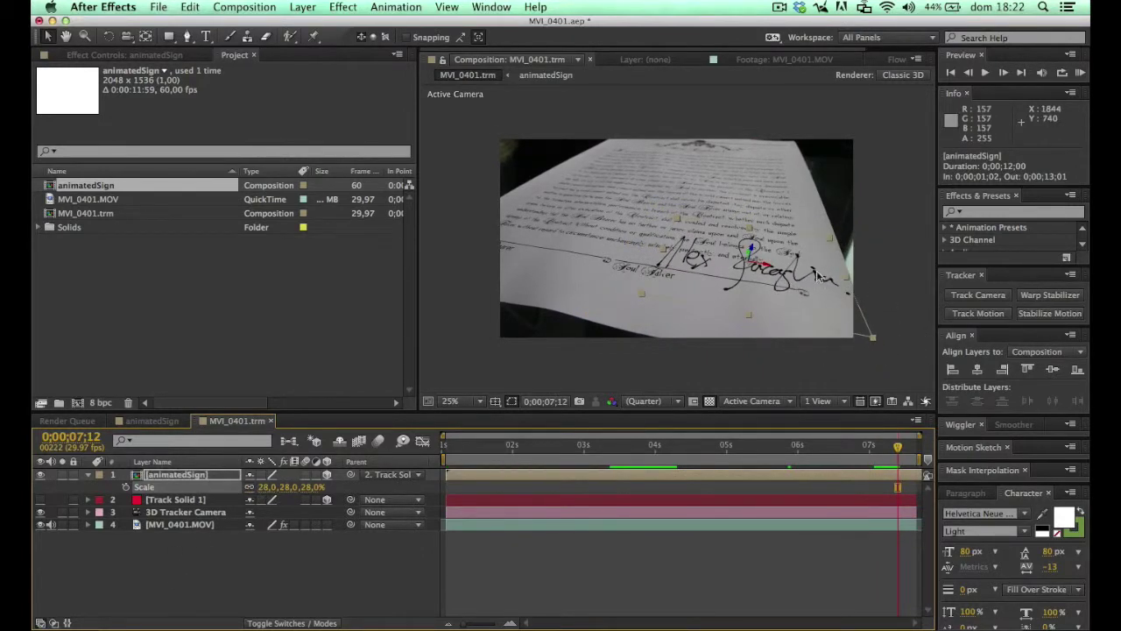
{"action": "left_click_drag", "start_coordinate": [765, 265], "coordinate": [716, 257]}
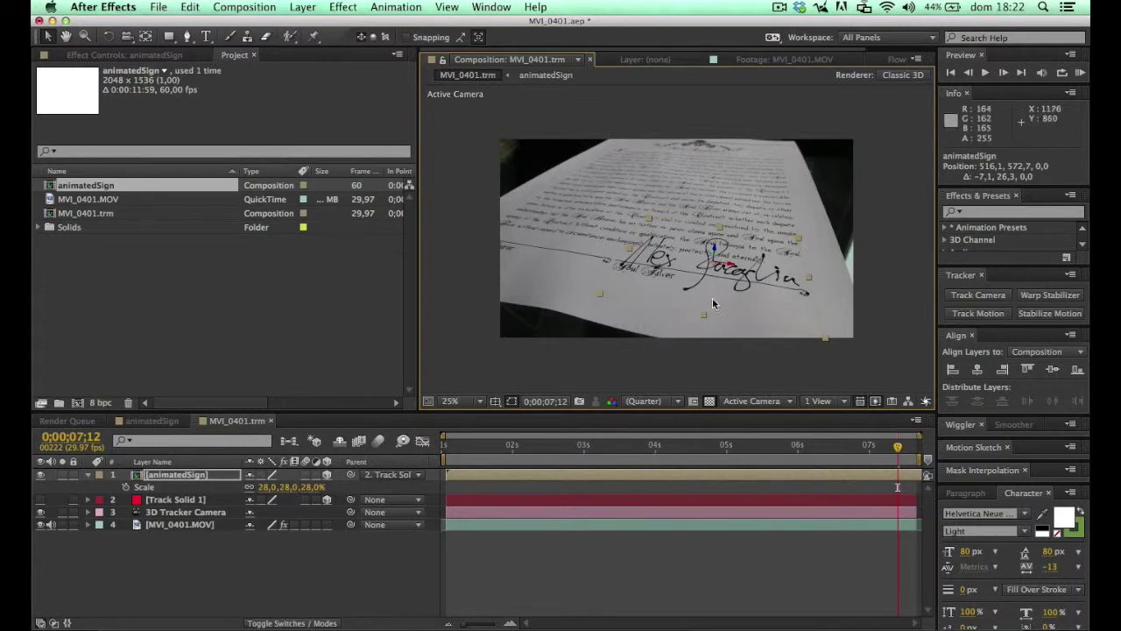
- Enable time remapping on the animatedSign layer at 0;00;01;02
{"action": "left_click", "coordinate": [718, 274]}
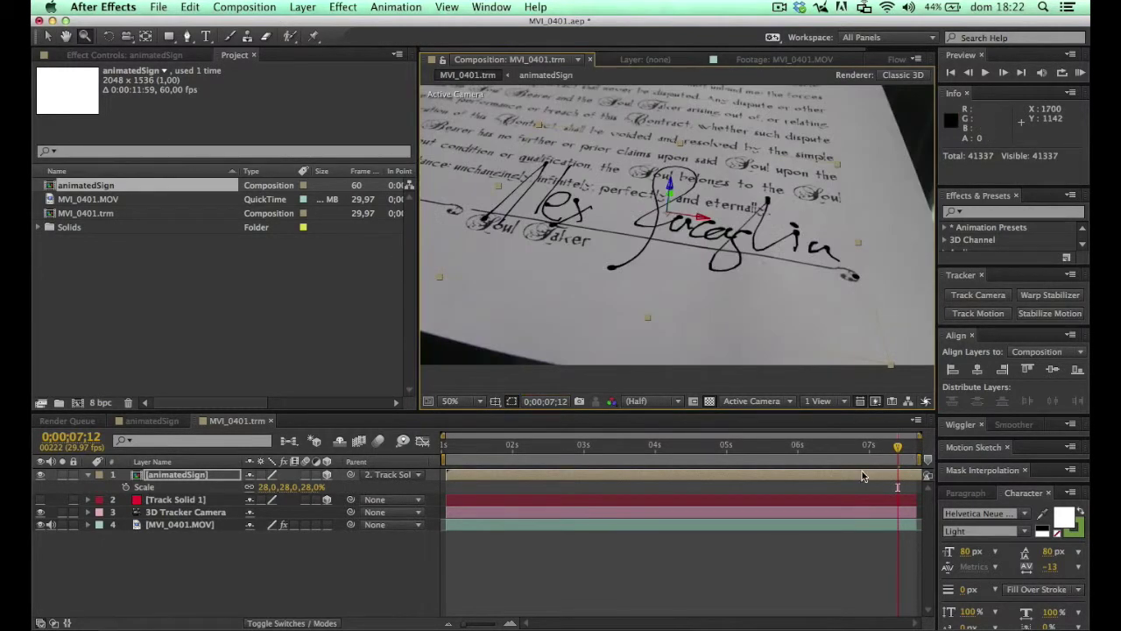
{"action": "mouse_move", "coordinate": [881, 447]}
{"action": "left_mouse_down"}
{"action": "mouse_move", "coordinate": [920, 442]}
{"action": "mouse_move", "coordinate": [410, 452]}
{"action": "left_mouse_up"}
{"action": "left_click", "coordinate": [489, 473]}
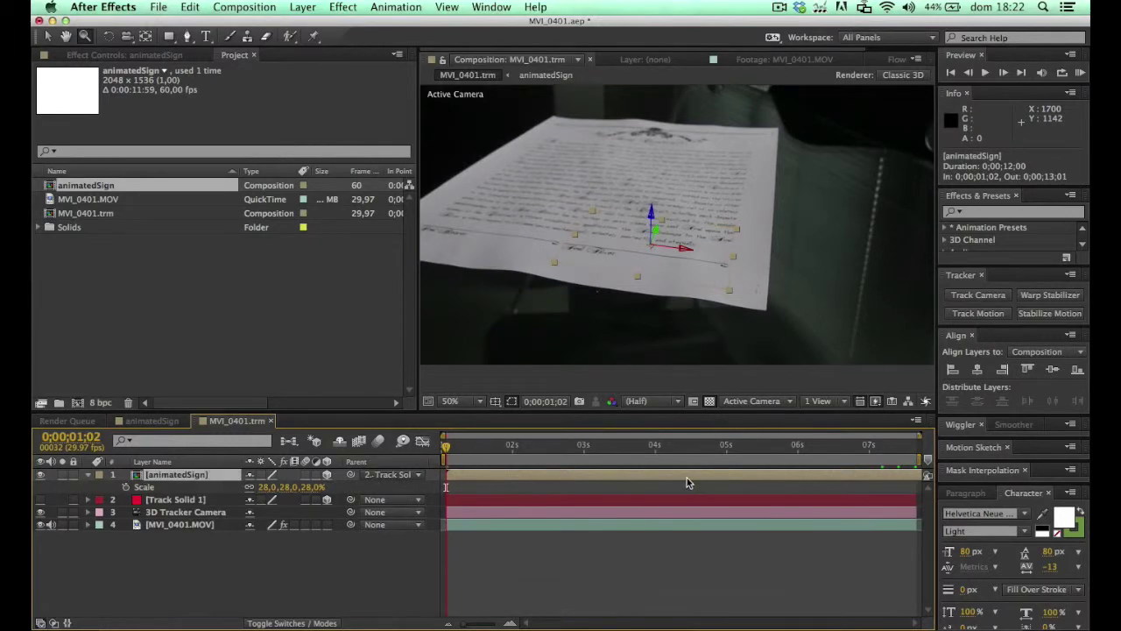
{"action": "left_click", "coordinate": [301, 6]}
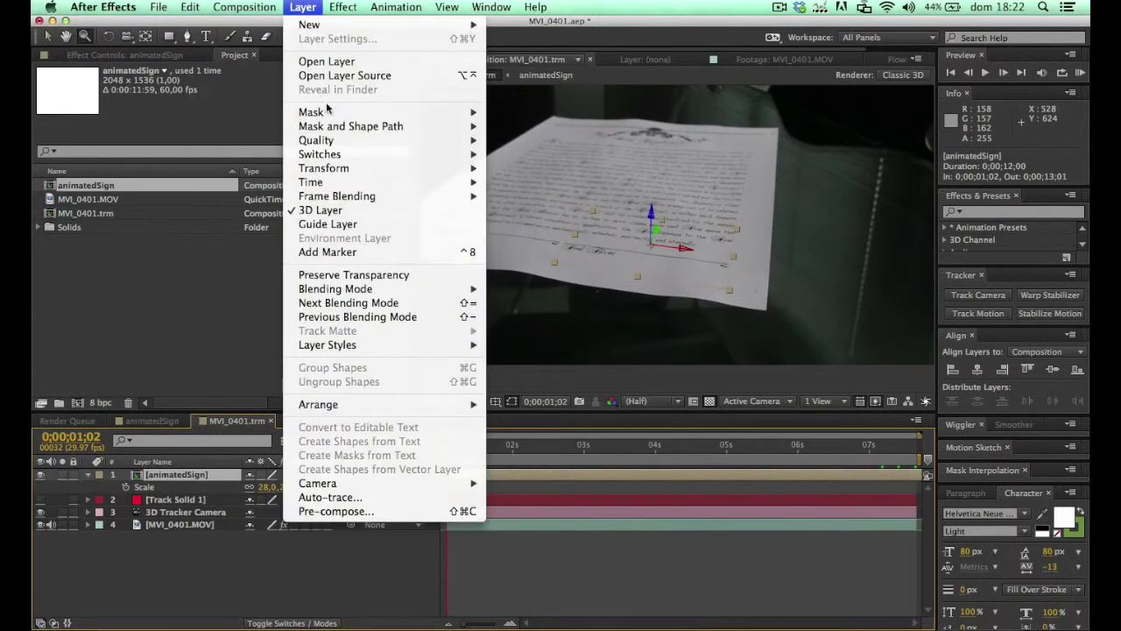
{"action": "mouse_move", "coordinate": [273, 5]}
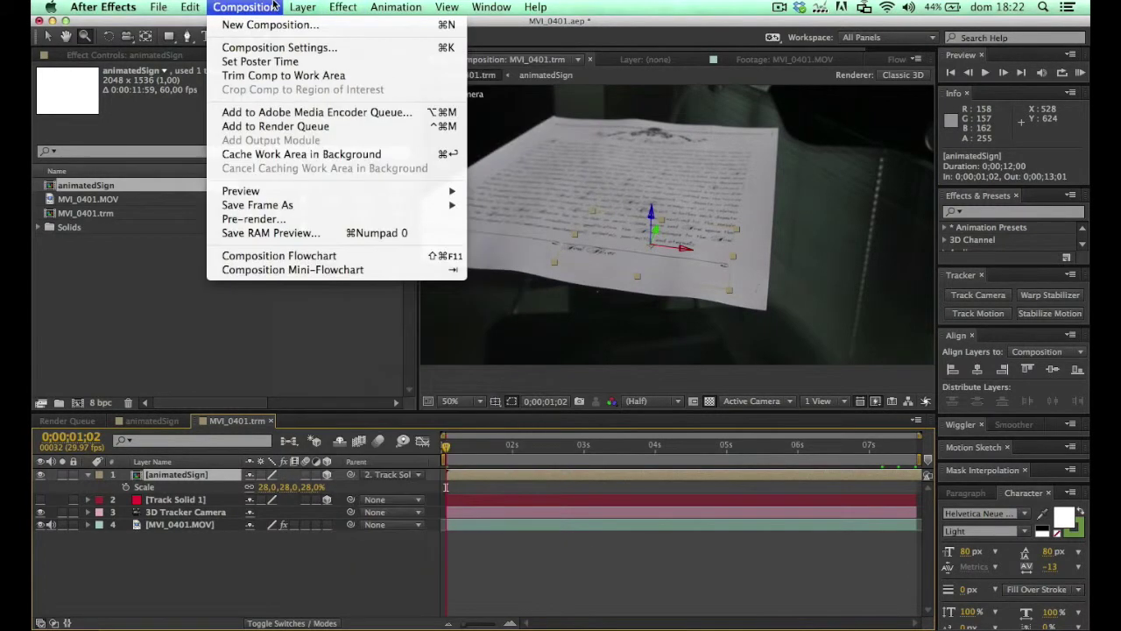
{"action": "mouse_move", "coordinate": [412, 183]}
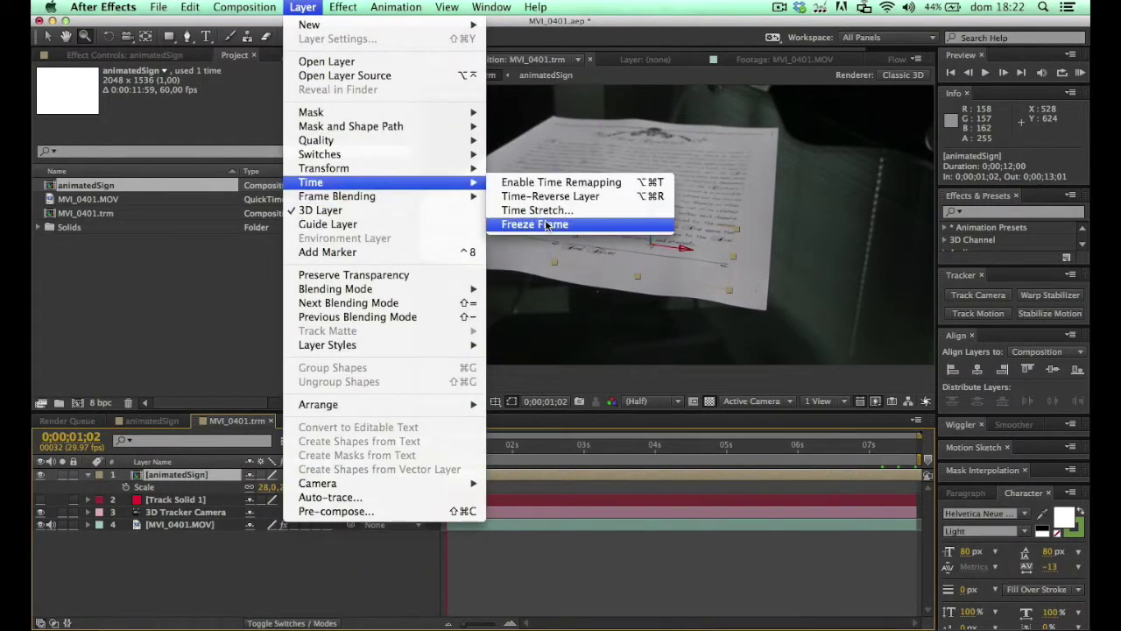
{"action": "left_click", "coordinate": [560, 183]}
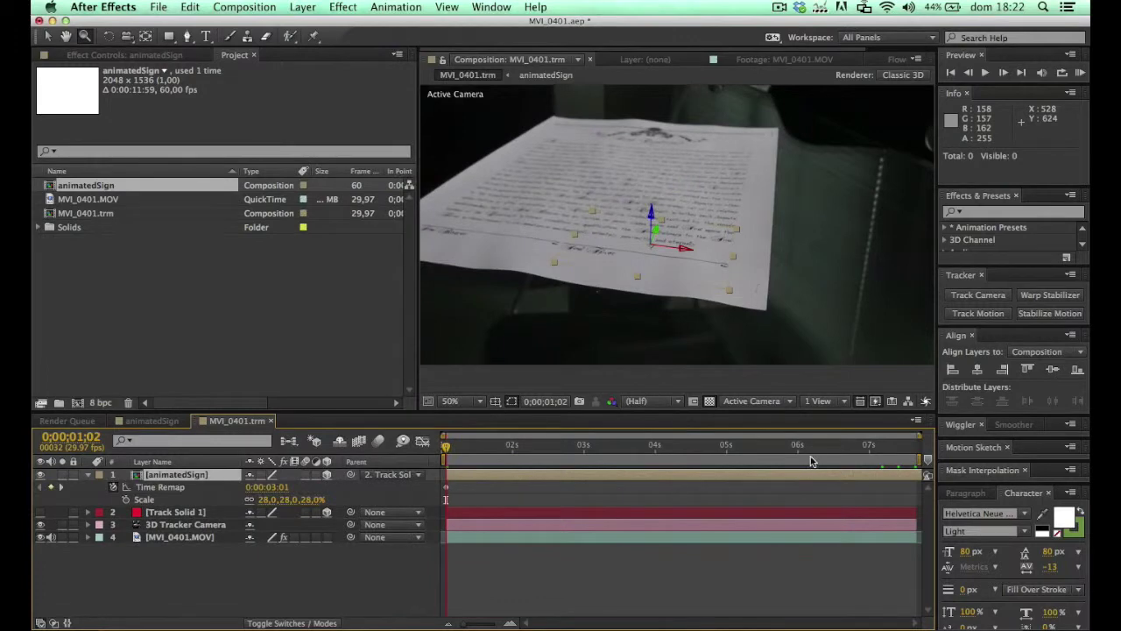
- Try sliding the time-remapped animatedSign layer earlier in the timeline, undoing each shift
{"action": "left_click_drag", "start_coordinate": [824, 475], "coordinate": [347, 486]}
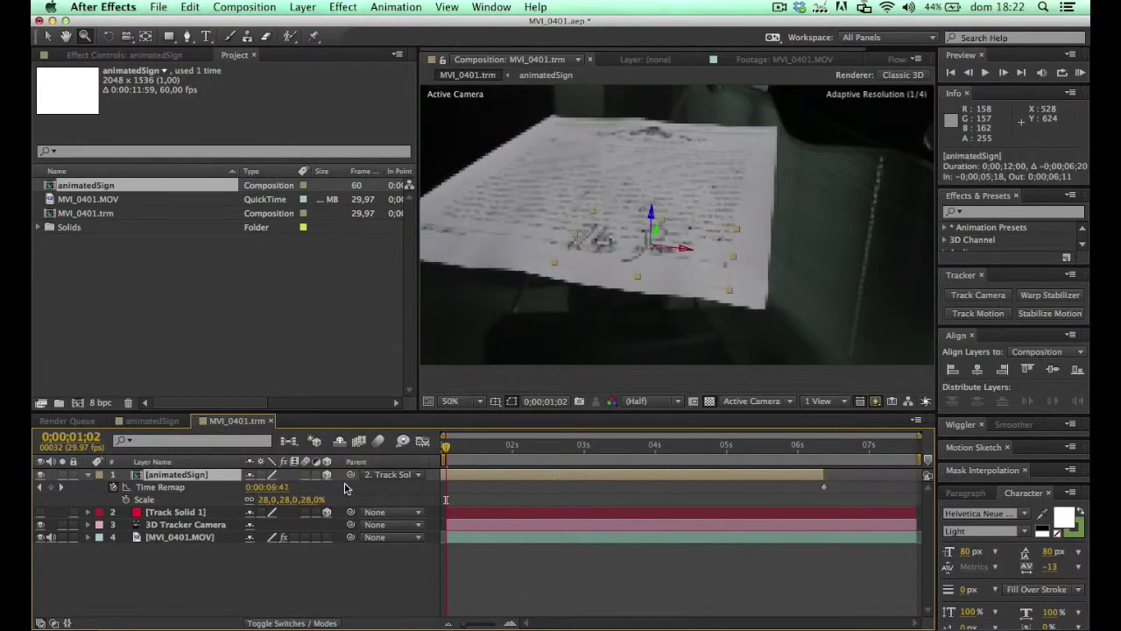
{"action": "left_click", "coordinate": [820, 492]}
{"action": "left_click", "coordinate": [819, 492]}
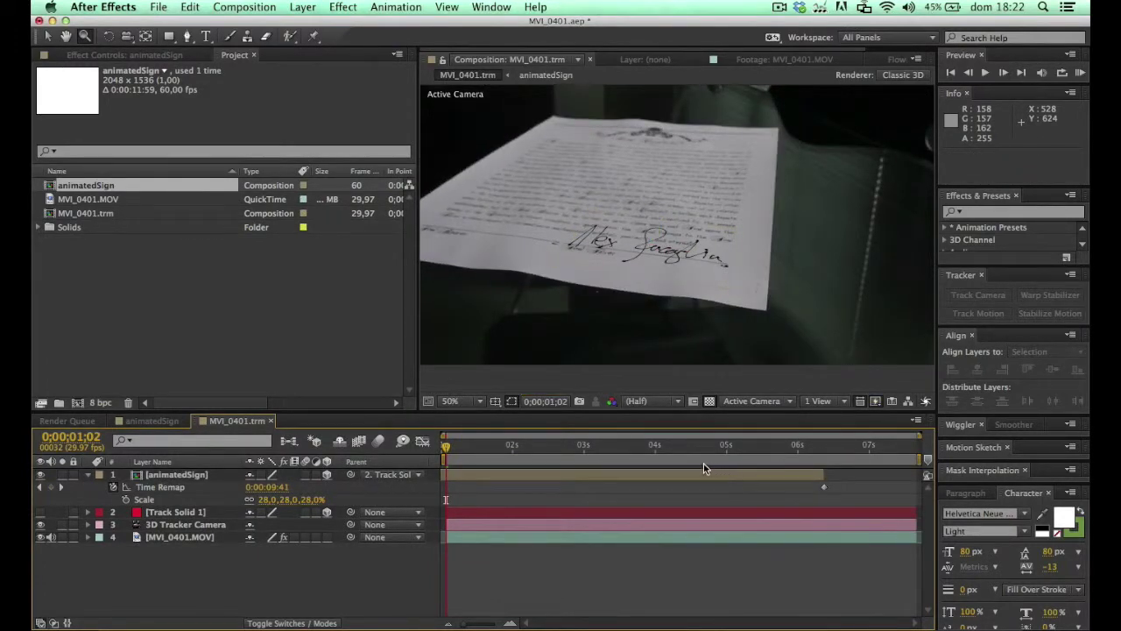
{"action": "key", "text": "super+z"}
{"action": "left_click_drag", "start_coordinate": [758, 446], "coordinate": [987, 472]}
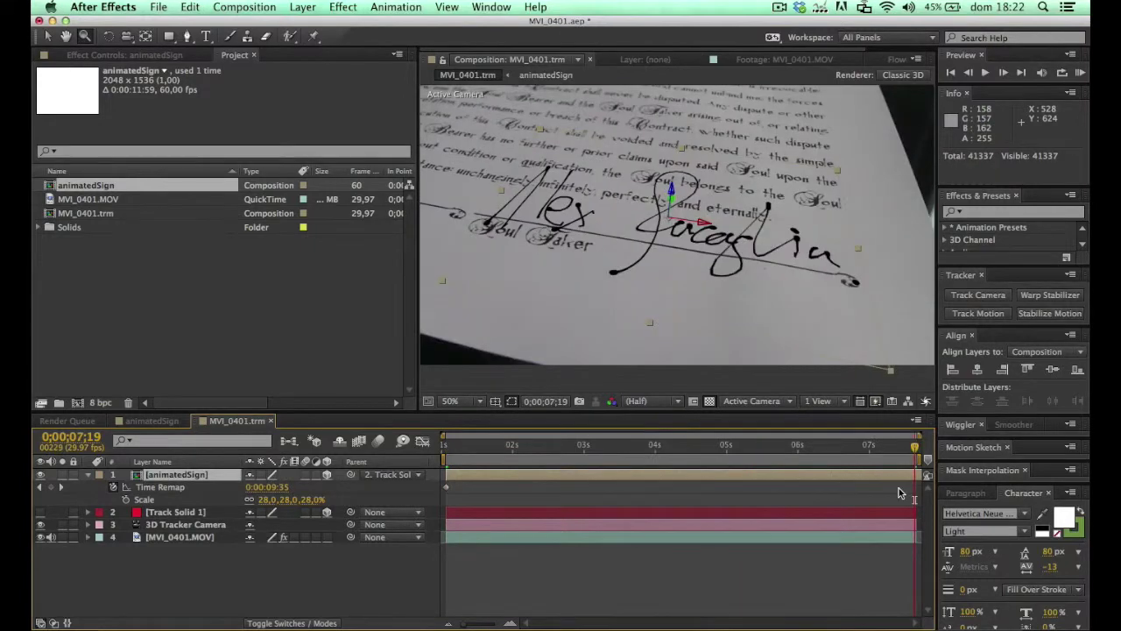
{"action": "left_click_drag", "start_coordinate": [889, 479], "coordinate": [782, 480]}
{"action": "left_click_drag", "start_coordinate": [876, 447], "coordinate": [816, 447]}
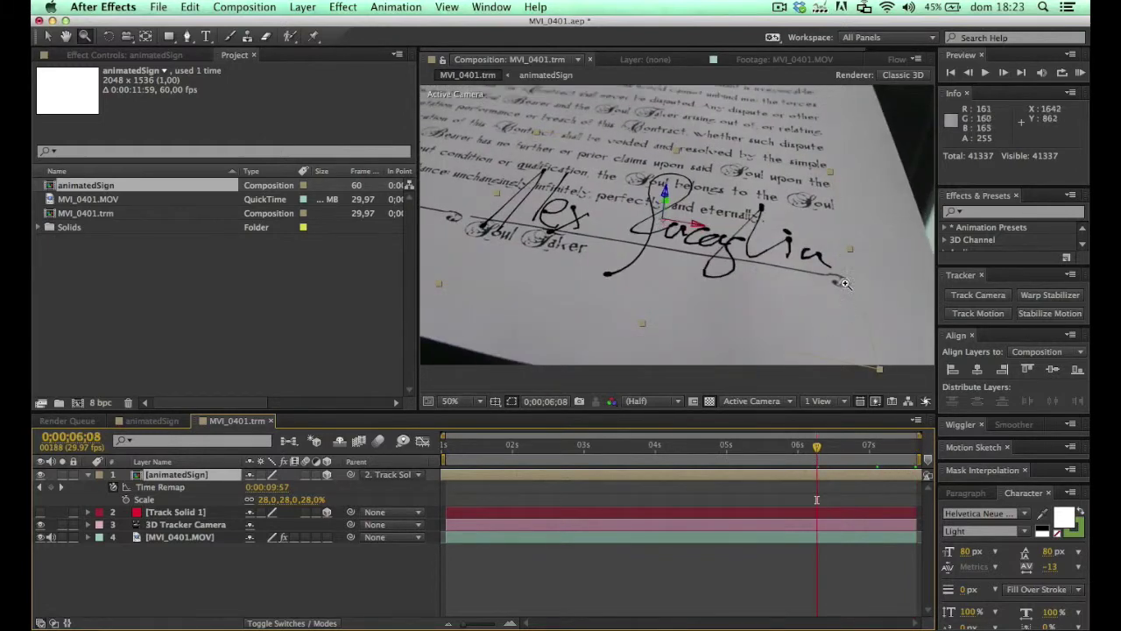
{"action": "key", "text": "v"}
{"action": "left_click", "coordinate": [778, 447]}
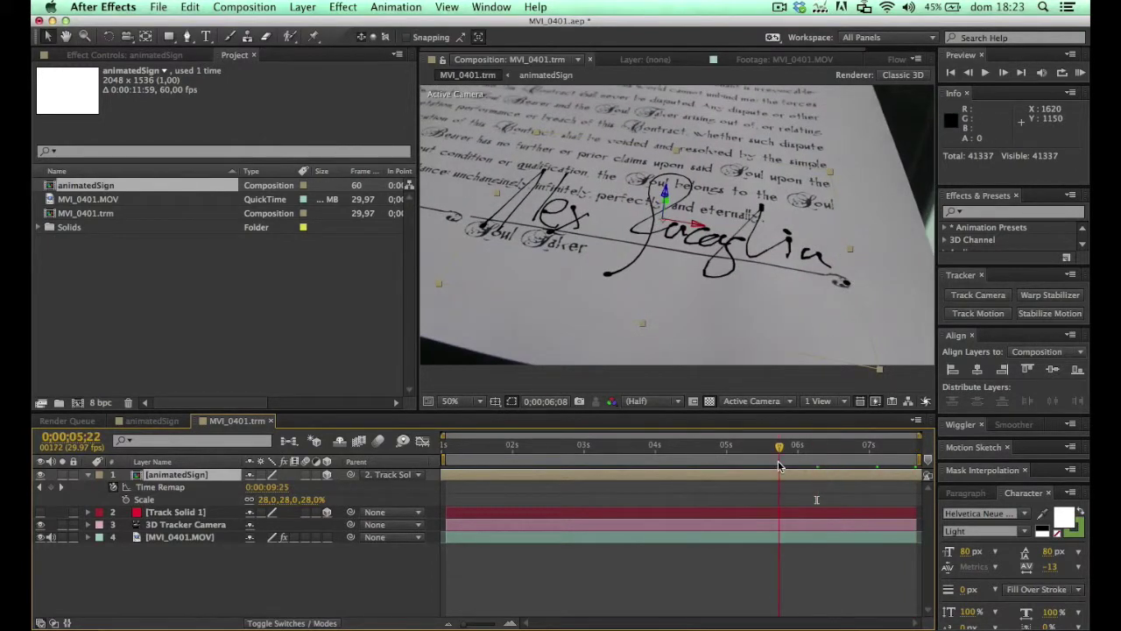
{"action": "key", "text": "super+z"}
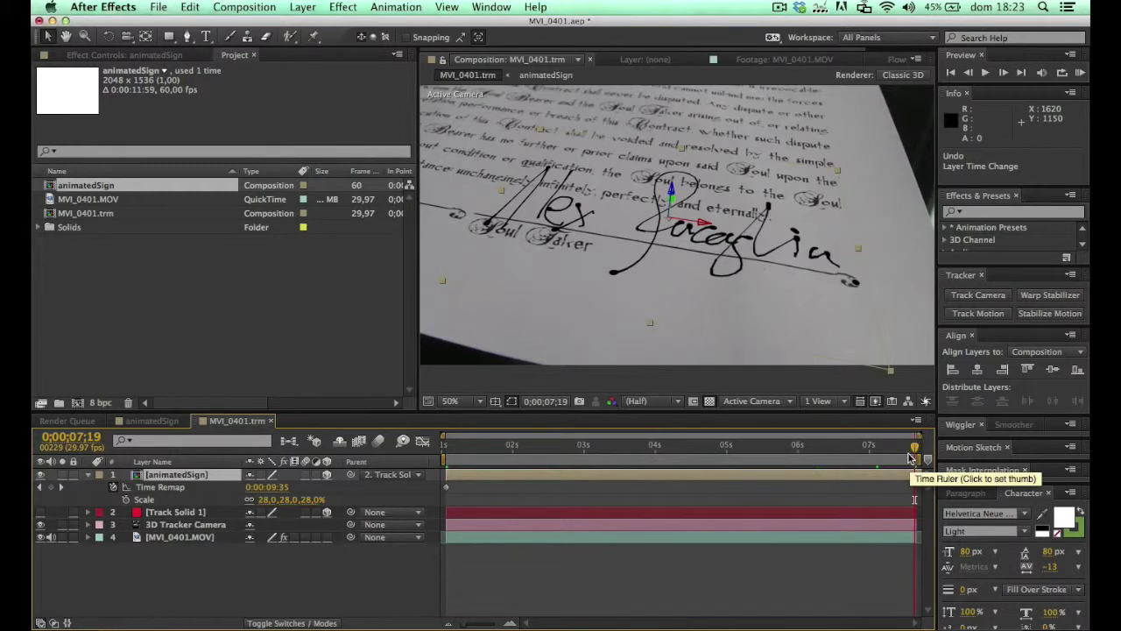
- Add a Time Remap keyframe at 0;00;07;19, move it to 0;00;06;01, and shift the first keyframe to 0;00;02;14
{"action": "left_click", "coordinate": [910, 455]}
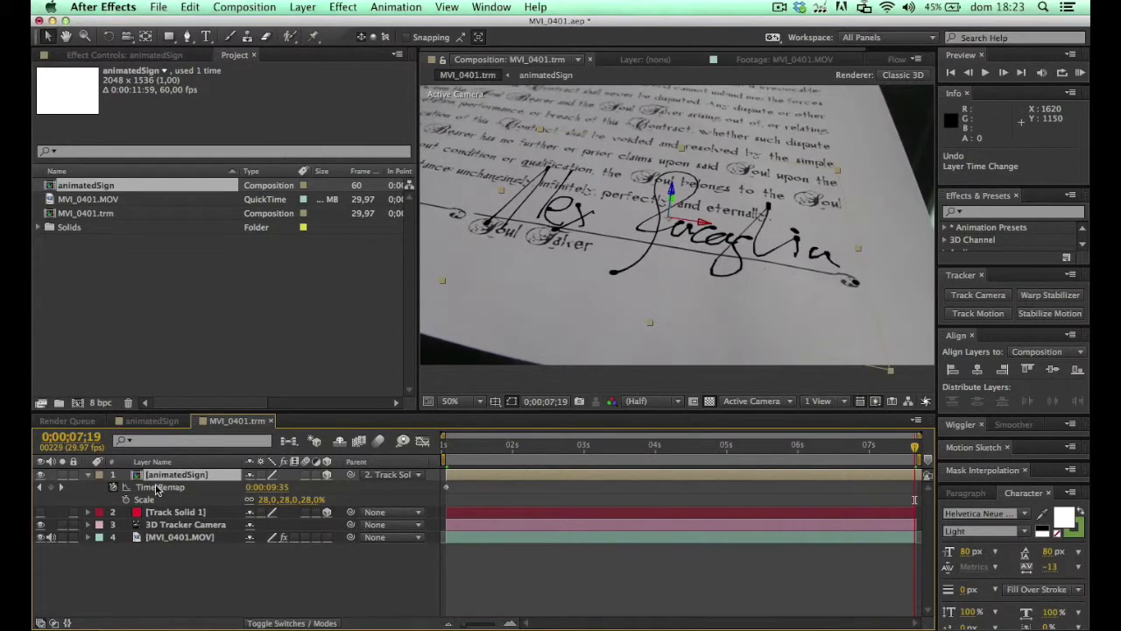
{"action": "left_click", "coordinate": [50, 487]}
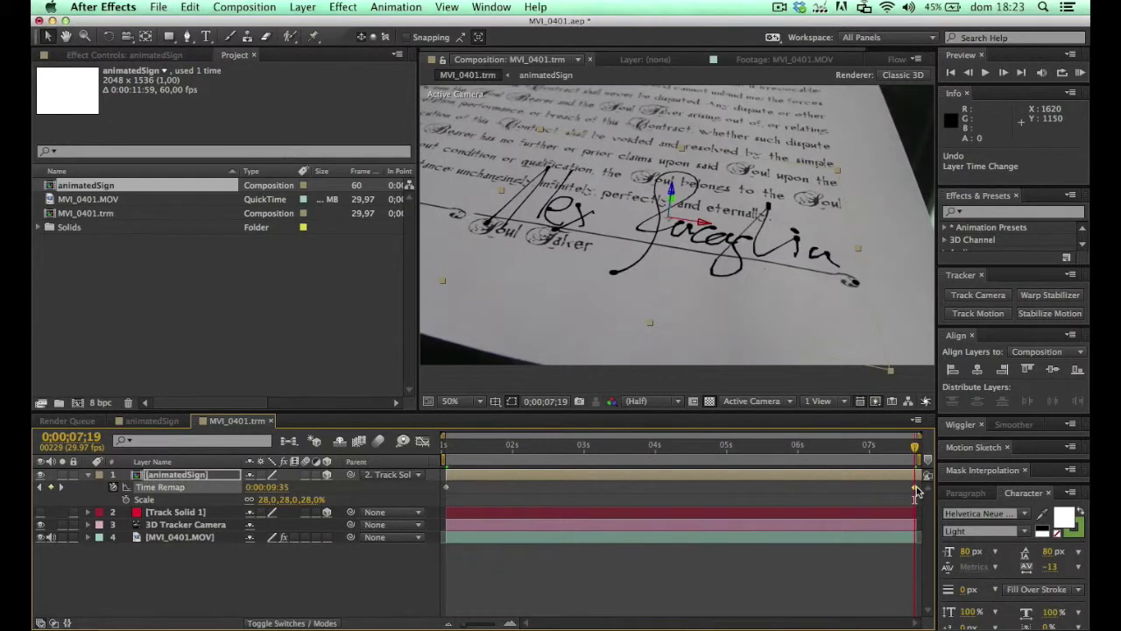
{"action": "left_click_drag", "start_coordinate": [915, 487], "coordinate": [800, 487]}
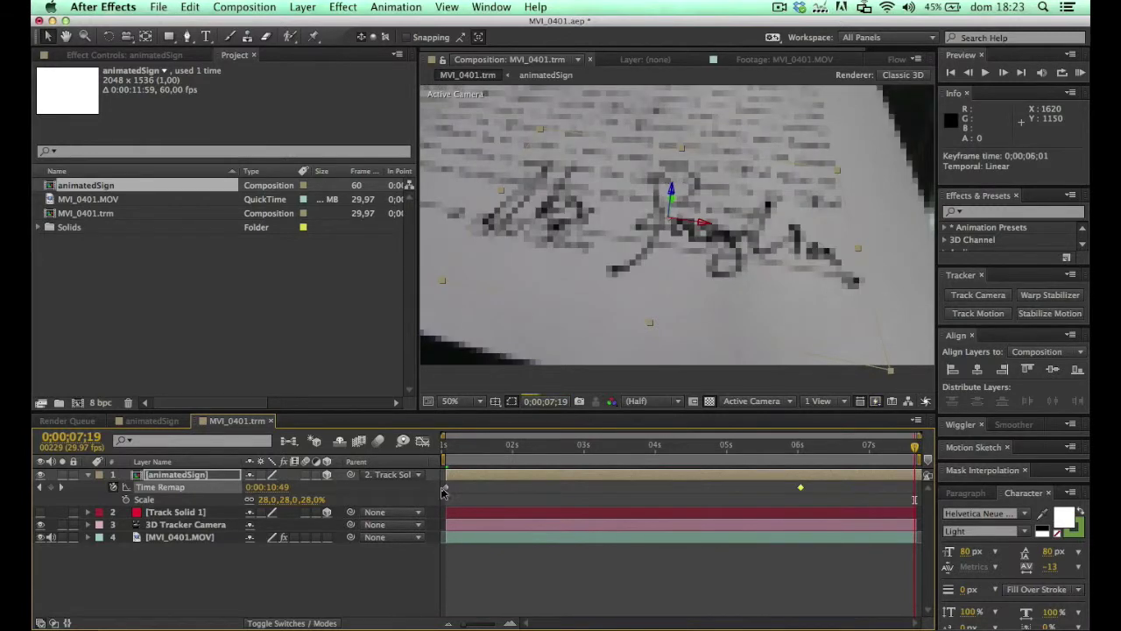
{"action": "left_click_drag", "start_coordinate": [444, 488], "coordinate": [545, 487]}
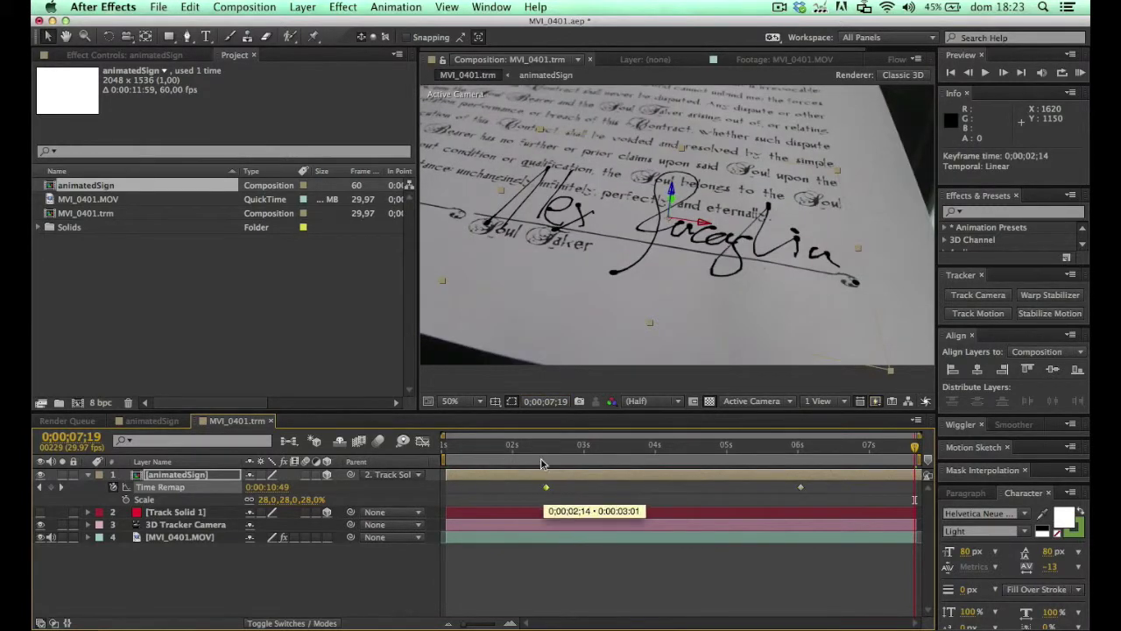
- Play the composition from 0;00;02;11 and go to about 0;00;06;02 to check the remapped signature timing
{"action": "left_click", "coordinate": [540, 461]}
{"action": "key", "text": "space"}
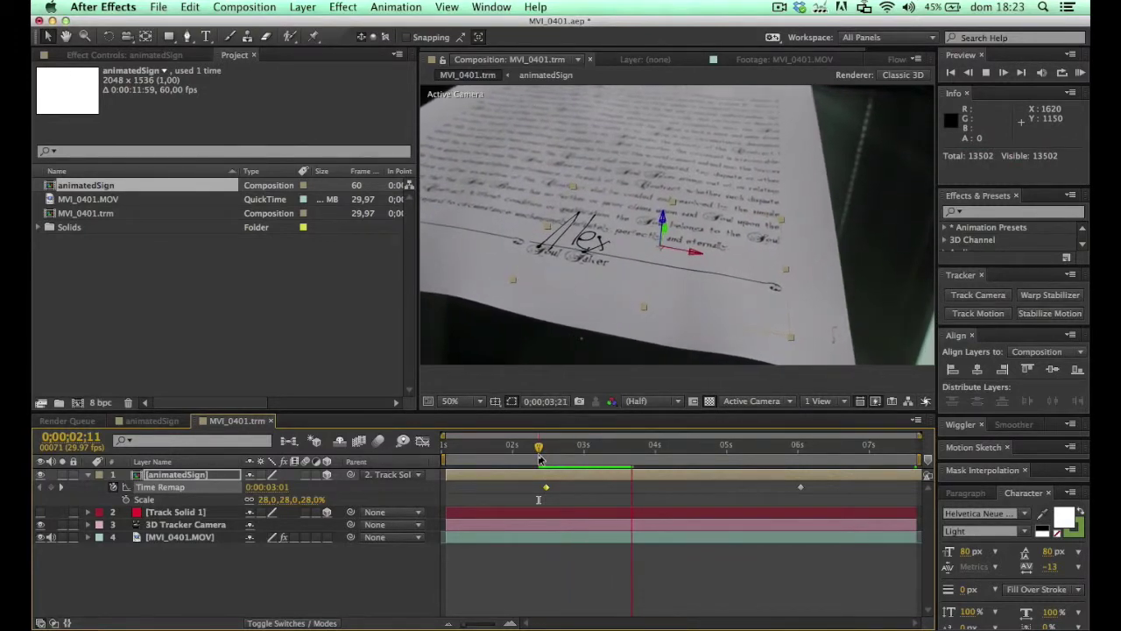
{"action": "left_click", "coordinate": [795, 452]}
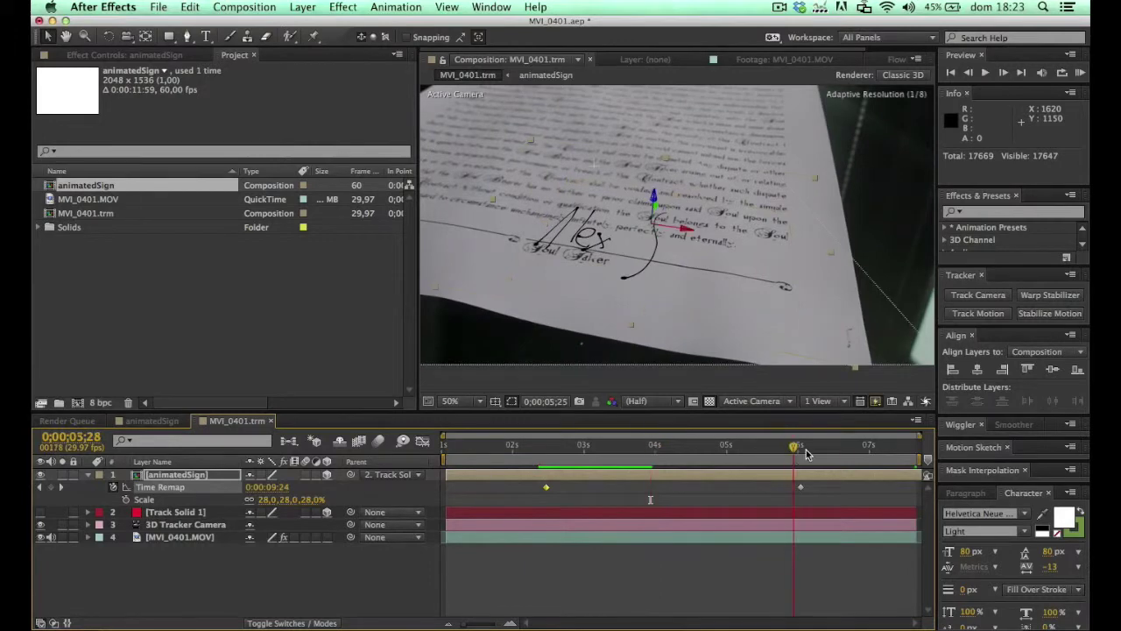
{"action": "left_click_drag", "start_coordinate": [807, 452], "coordinate": [803, 452]}
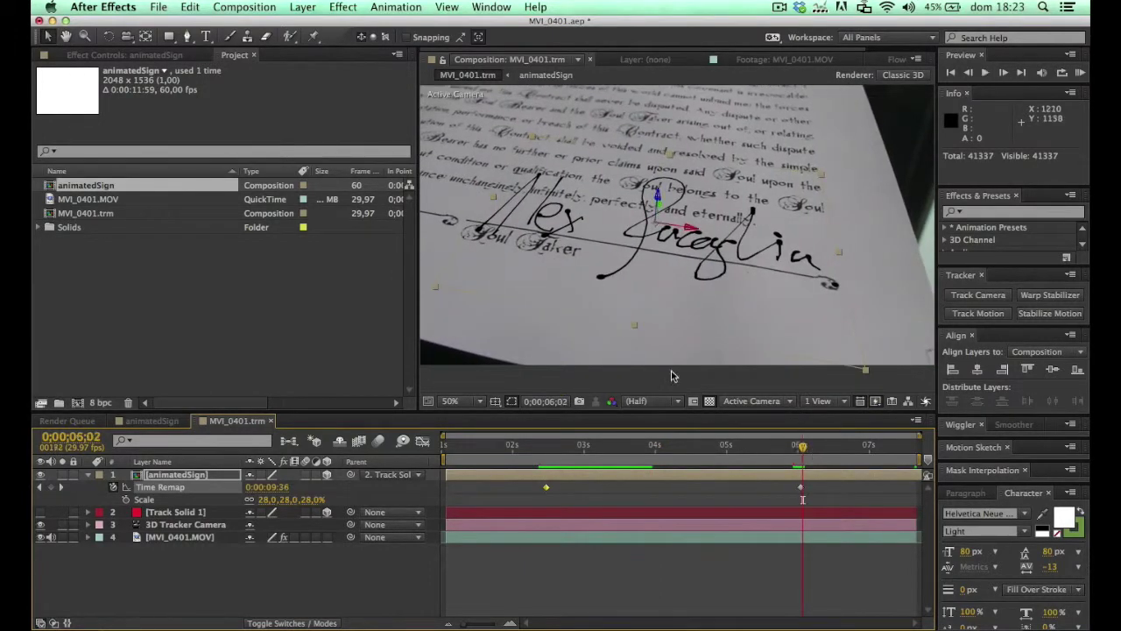
- Reposition animatedSign to about 485, 550, 0 along the signature line, undoing a trial move along its Z axis
{"action": "left_click_drag", "start_coordinate": [702, 240], "coordinate": [642, 196]}
{"action": "key", "text": "super+z"}
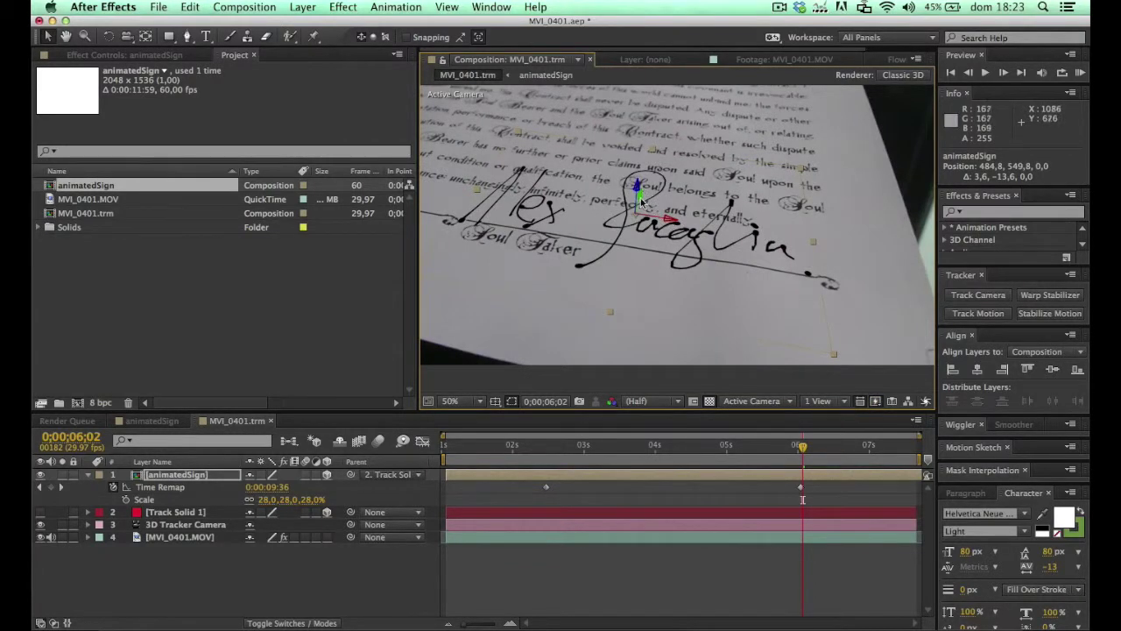
{"action": "left_click_drag", "start_coordinate": [638, 195], "coordinate": [636, 169]}
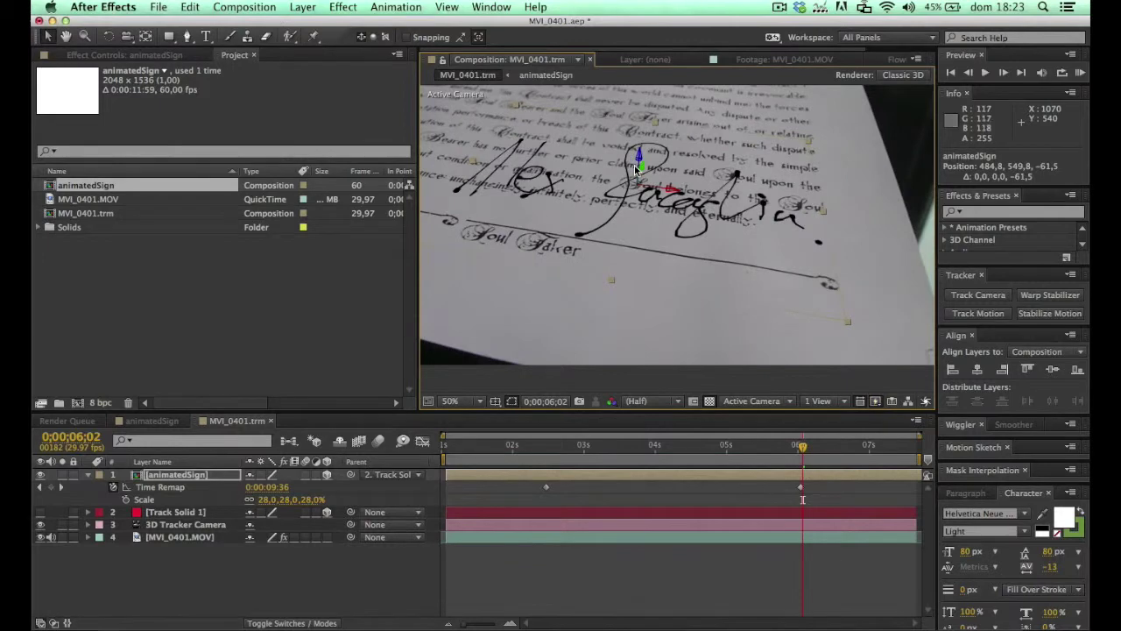
{"action": "key", "text": "super+z"}
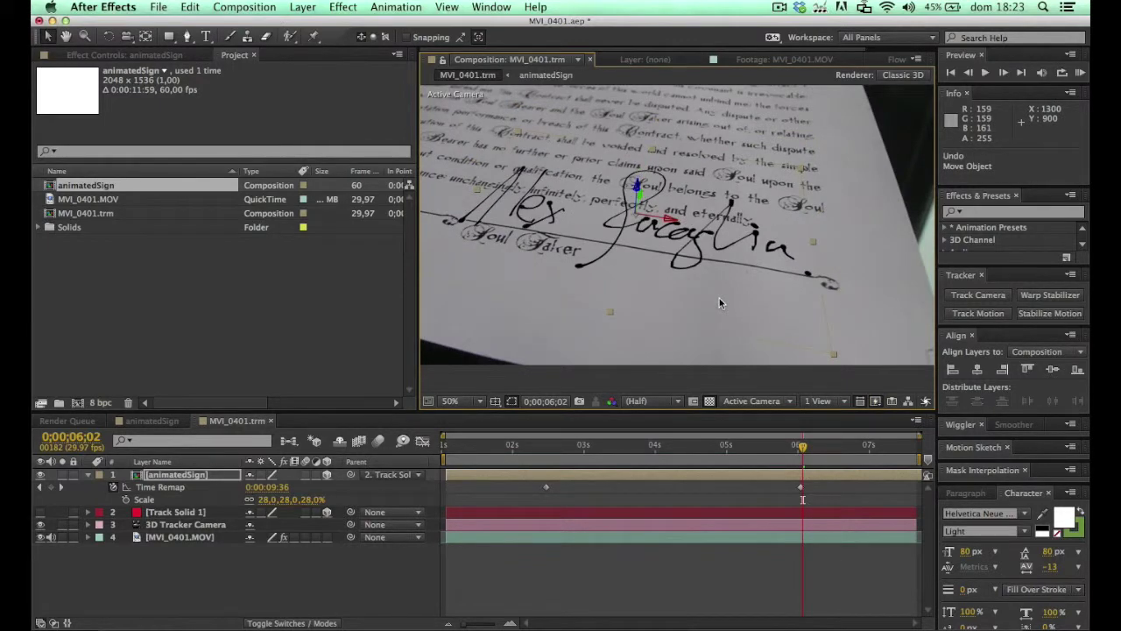
- Lower the animatedSign layer's opacity to 75%, judging the ink against the printed text at 100% magnification
{"action": "key", "text": "z"}
{"action": "left_click", "coordinate": [728, 245]}
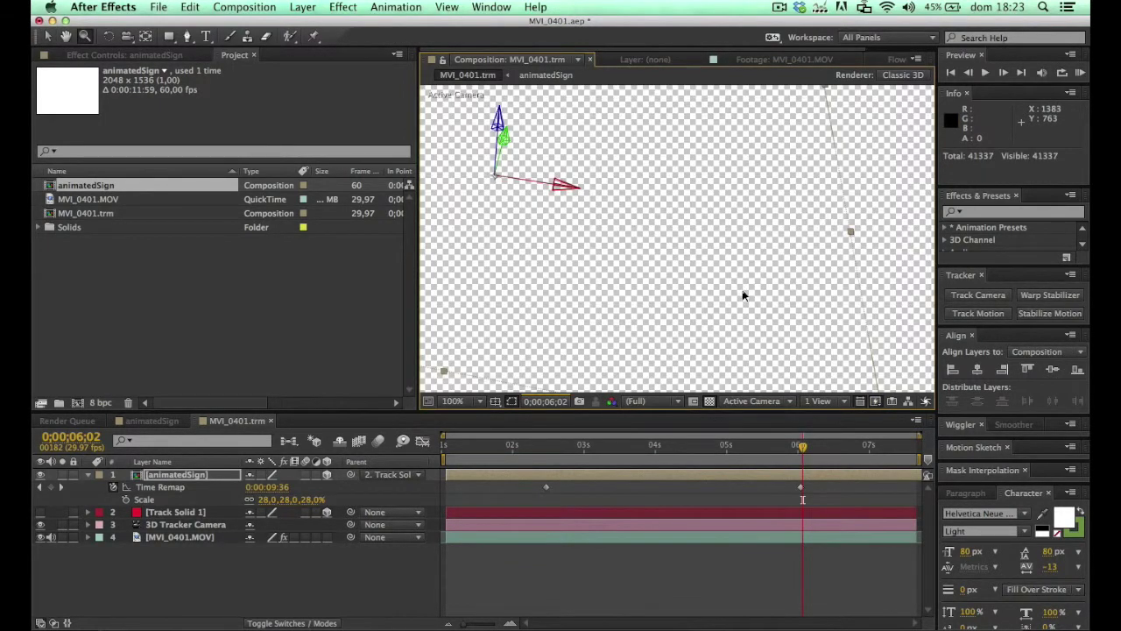
{"action": "key", "text": "h"}
{"action": "left_click_drag", "start_coordinate": [635, 237], "coordinate": [649, 274]}
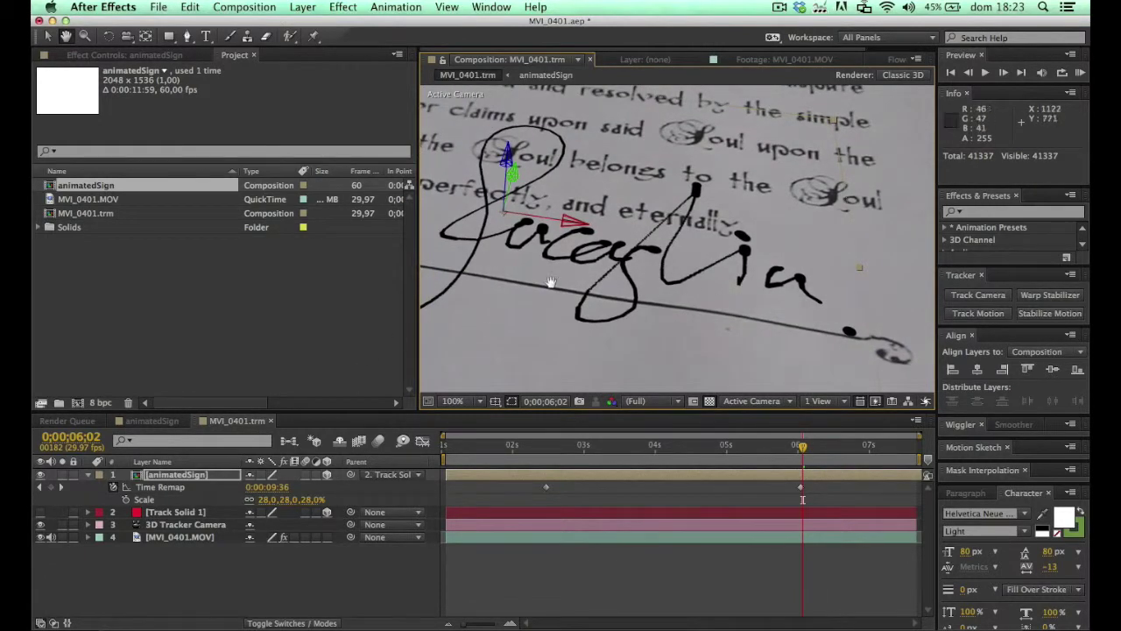
{"action": "key", "text": "v"}
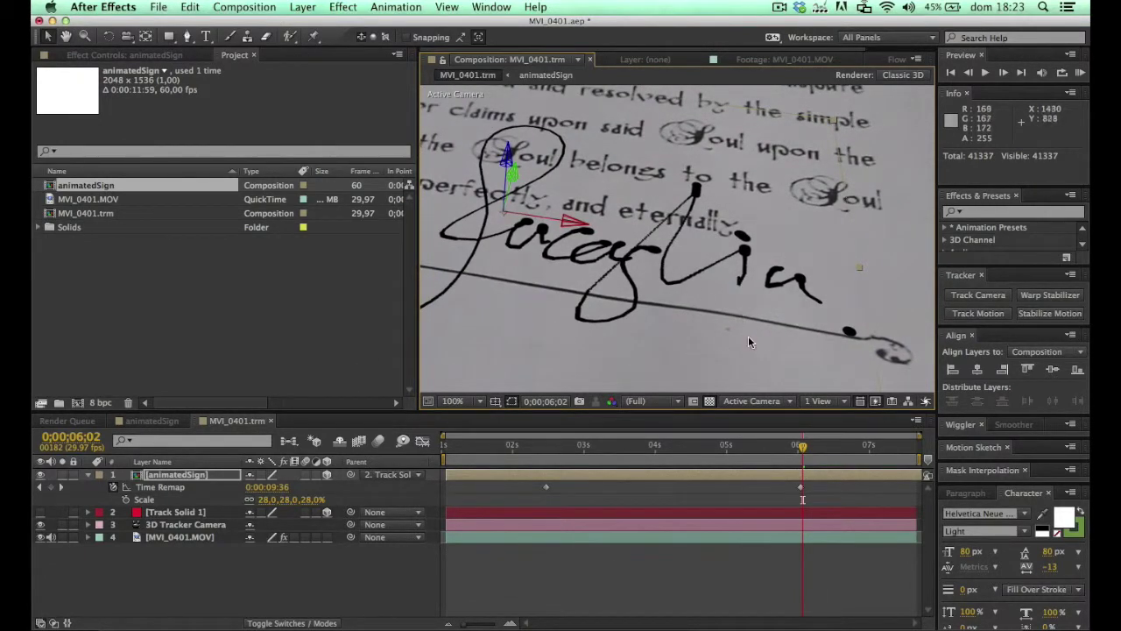
{"action": "right_click", "coordinate": [181, 478]}
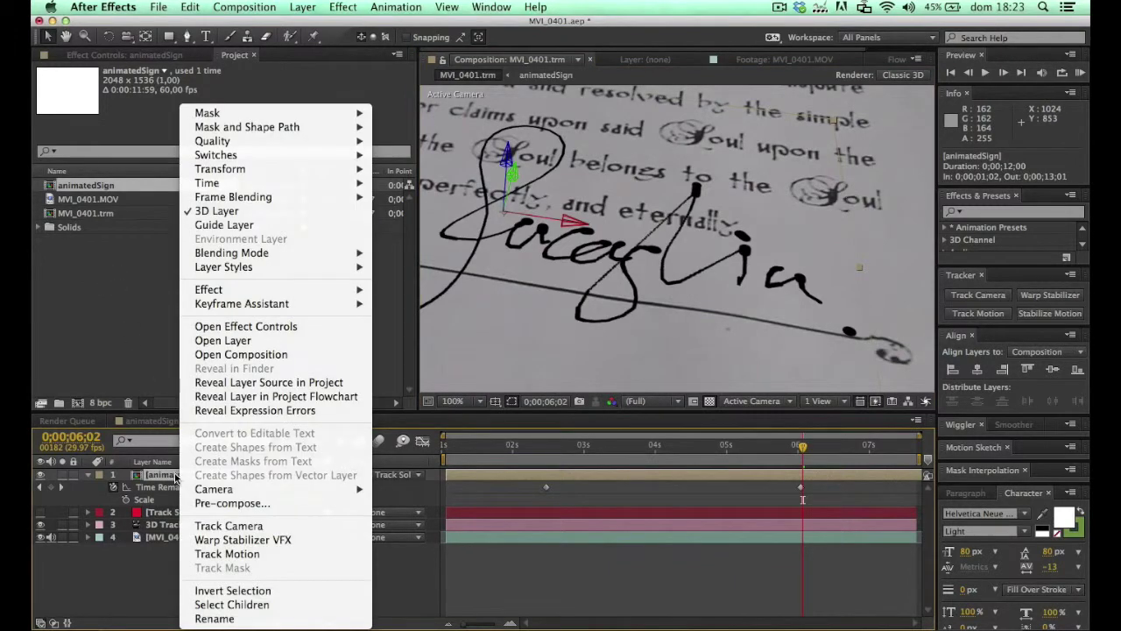
{"action": "left_click", "coordinate": [174, 476]}
{"action": "double_click", "coordinate": [174, 475]}
{"action": "left_click", "coordinate": [237, 421]}
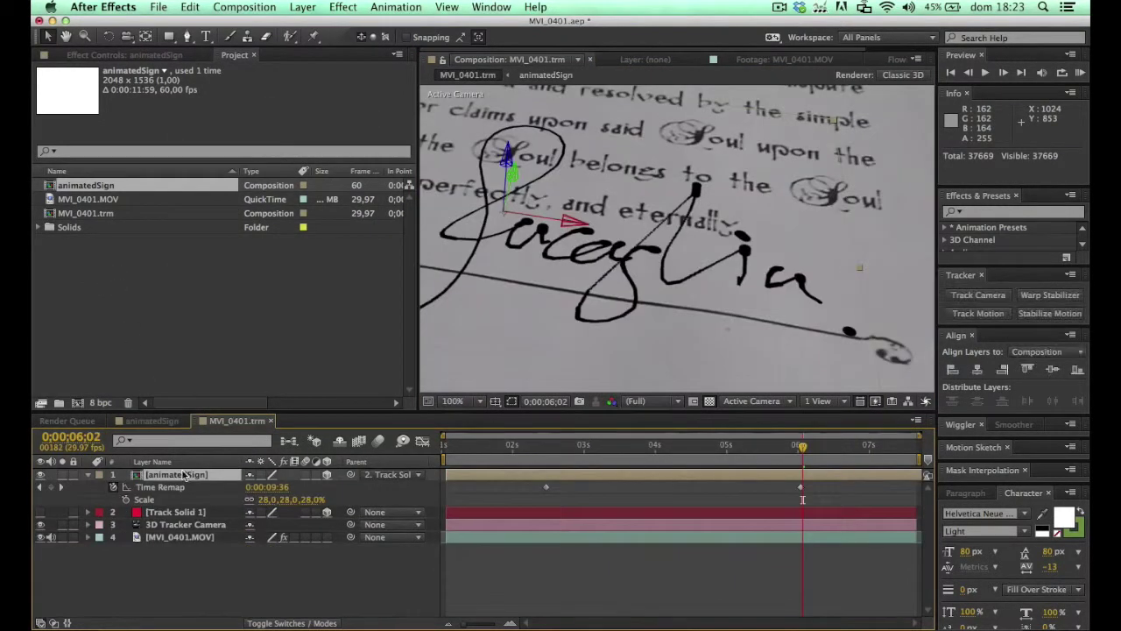
{"action": "left_click_drag", "start_coordinate": [253, 490], "coordinate": [242, 490]}
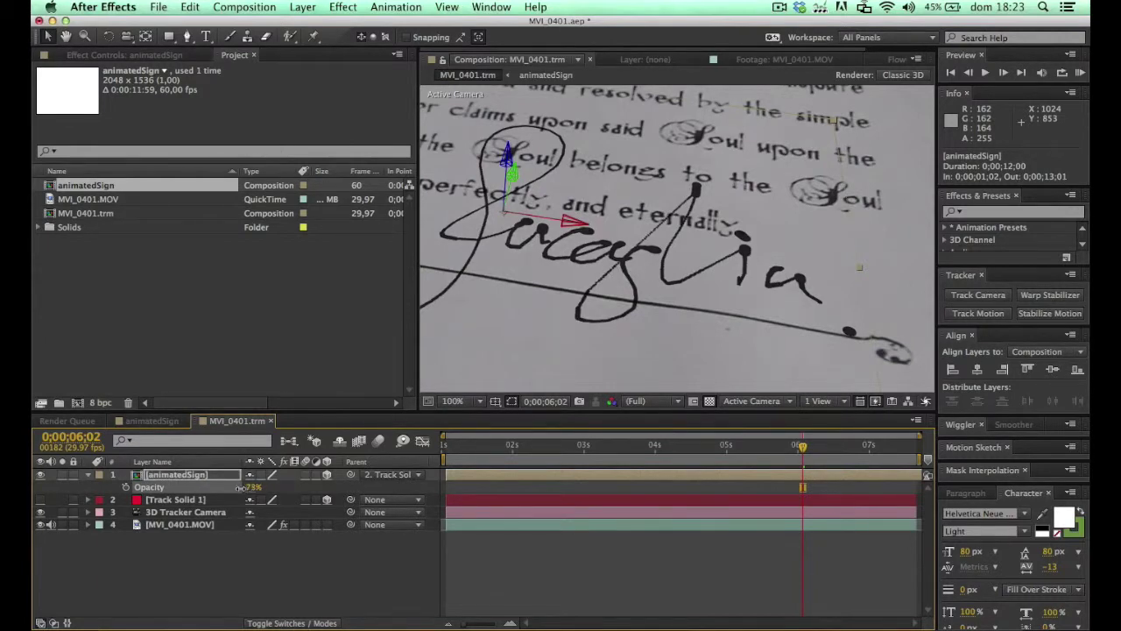
{"action": "left_click_drag", "start_coordinate": [241, 487], "coordinate": [246, 493]}
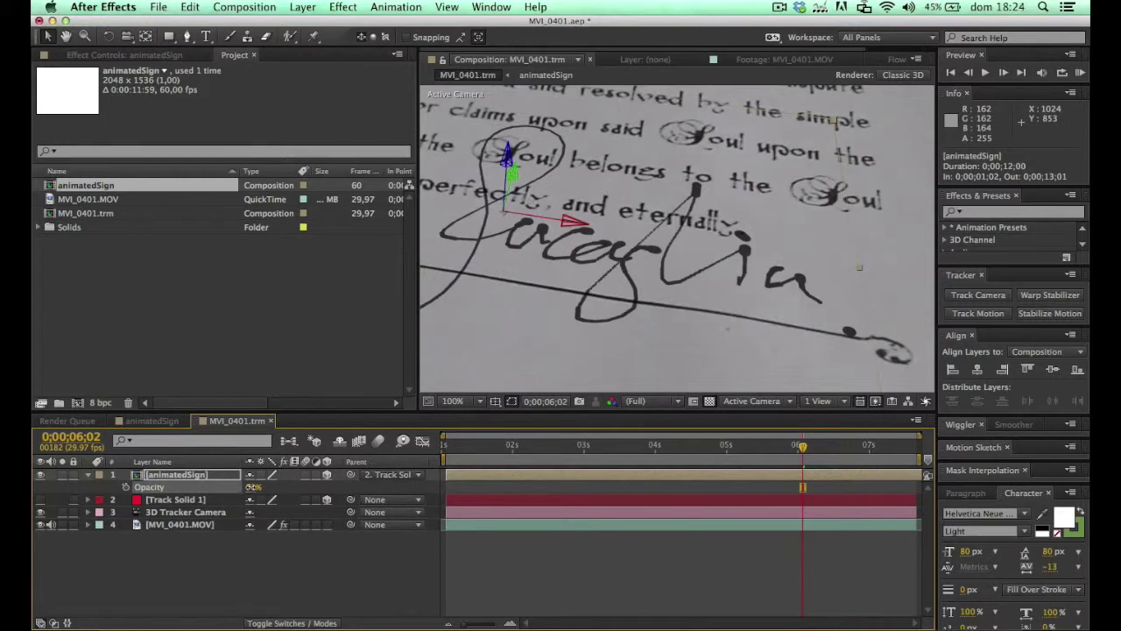
- Look through the blending modes available for the animatedSign layer
{"action": "right_click", "coordinate": [220, 477]}
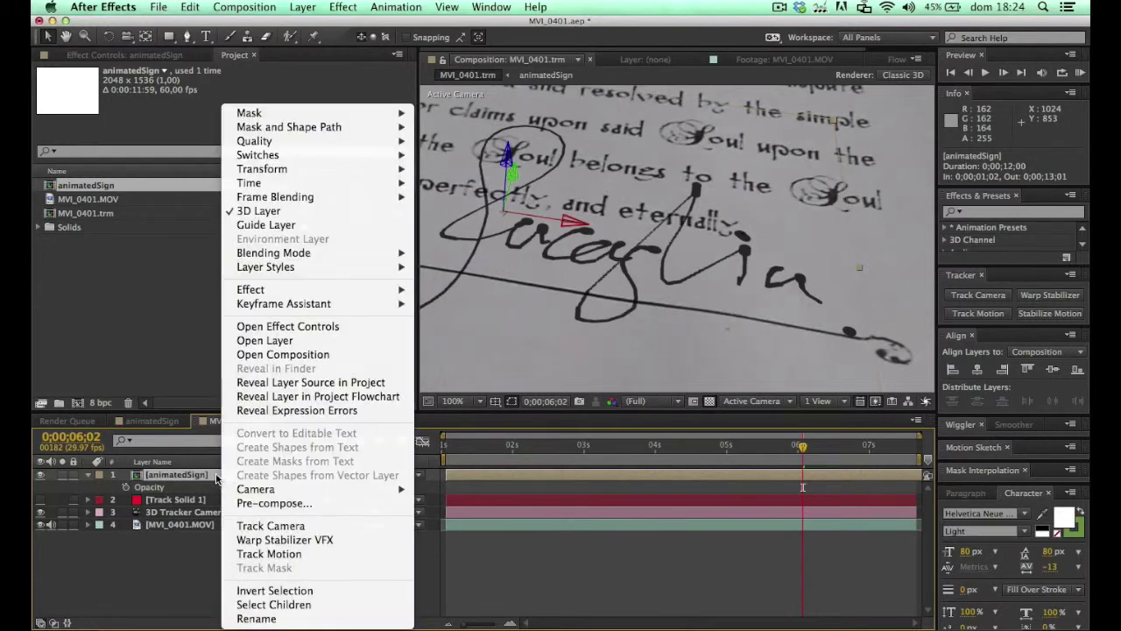
{"action": "mouse_move", "coordinate": [350, 258]}
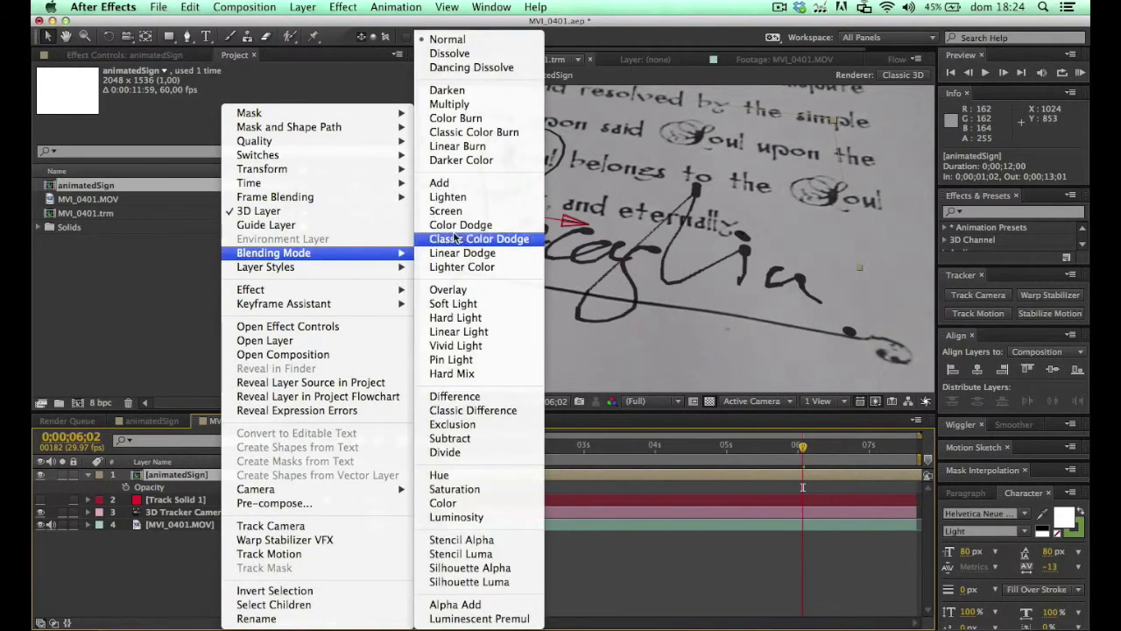
{"action": "left_click", "coordinate": [477, 85]}
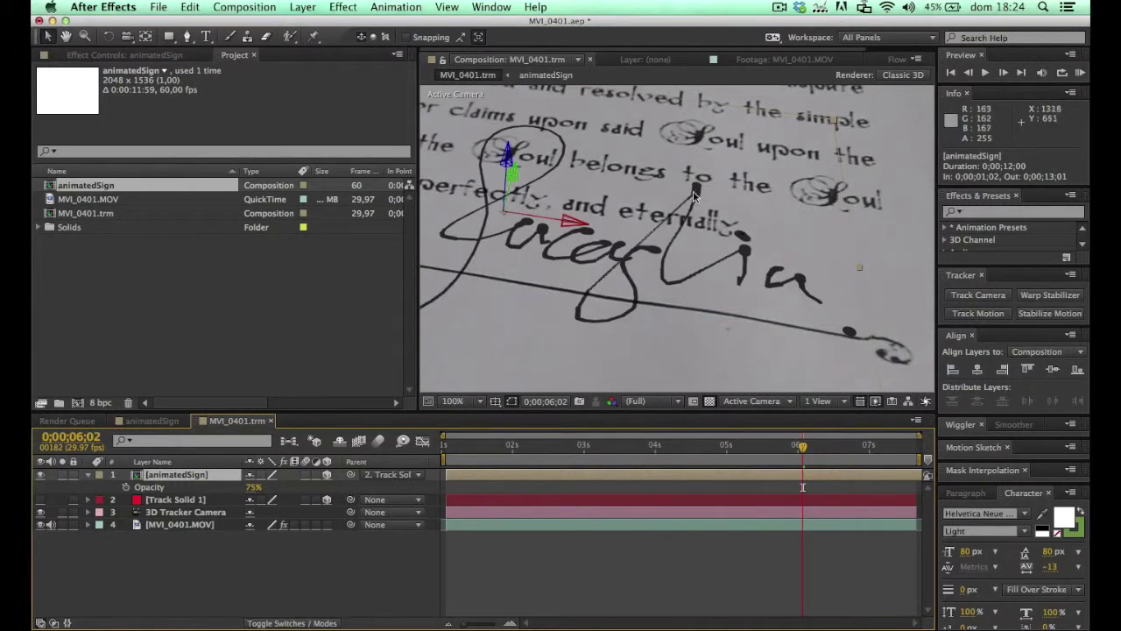
- Open the animatedSign composition and examine the signature's stroke detail up close at 0:00:08:01
{"action": "left_click", "coordinate": [154, 422]}
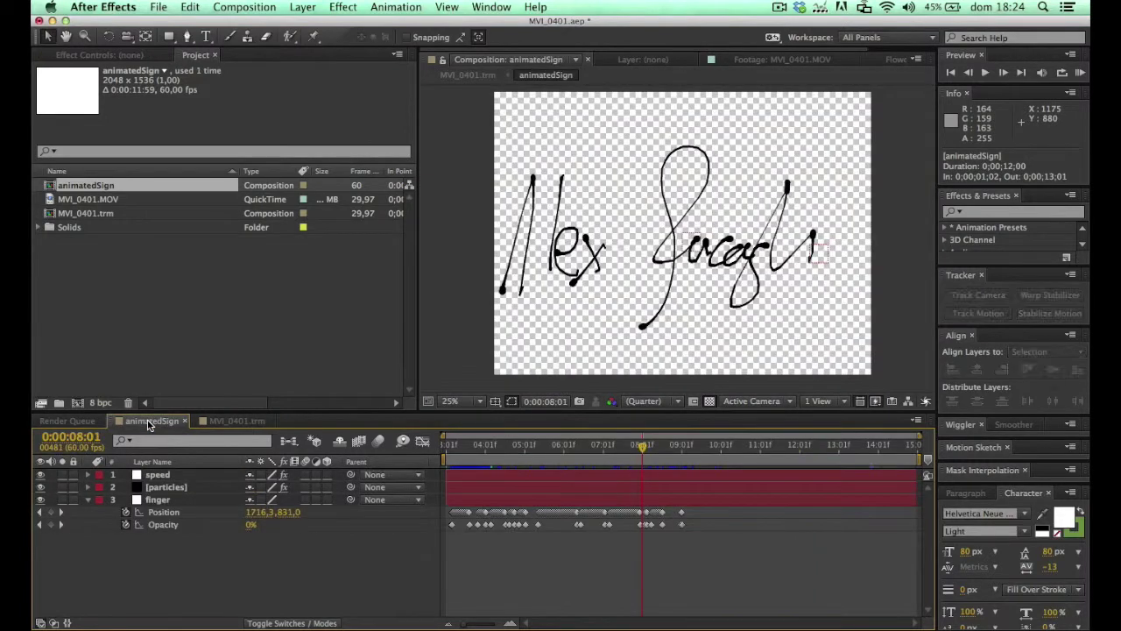
{"action": "left_click", "coordinate": [700, 230]}
{"action": "left_click", "coordinate": [701, 227]}
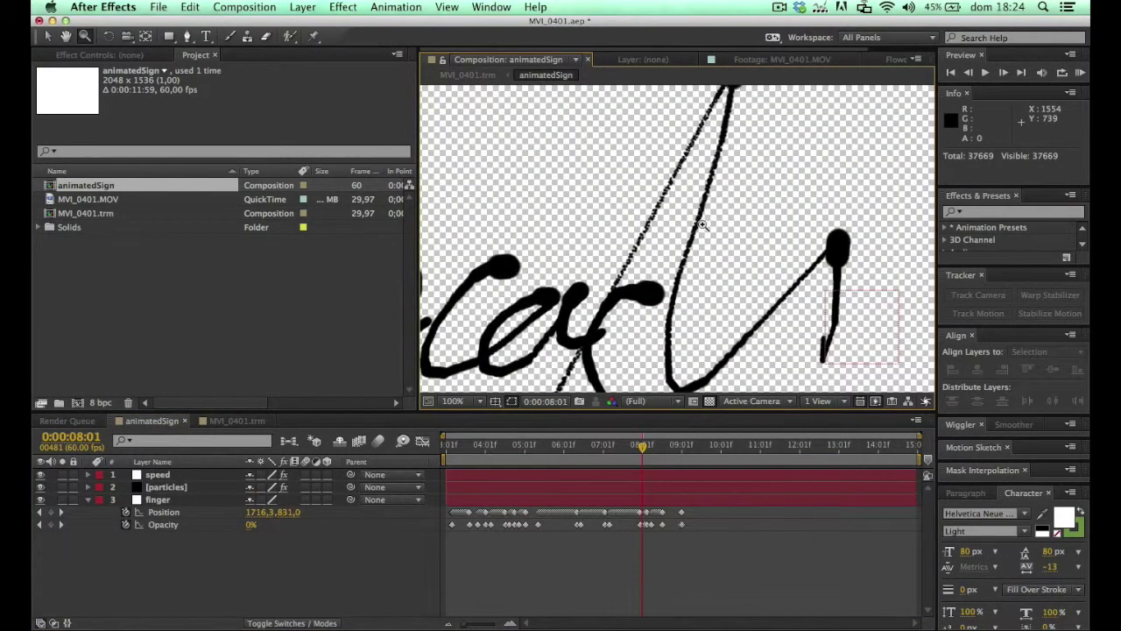
{"action": "key", "text": "h"}
{"action": "left_click_drag", "start_coordinate": [651, 219], "coordinate": [664, 235]}
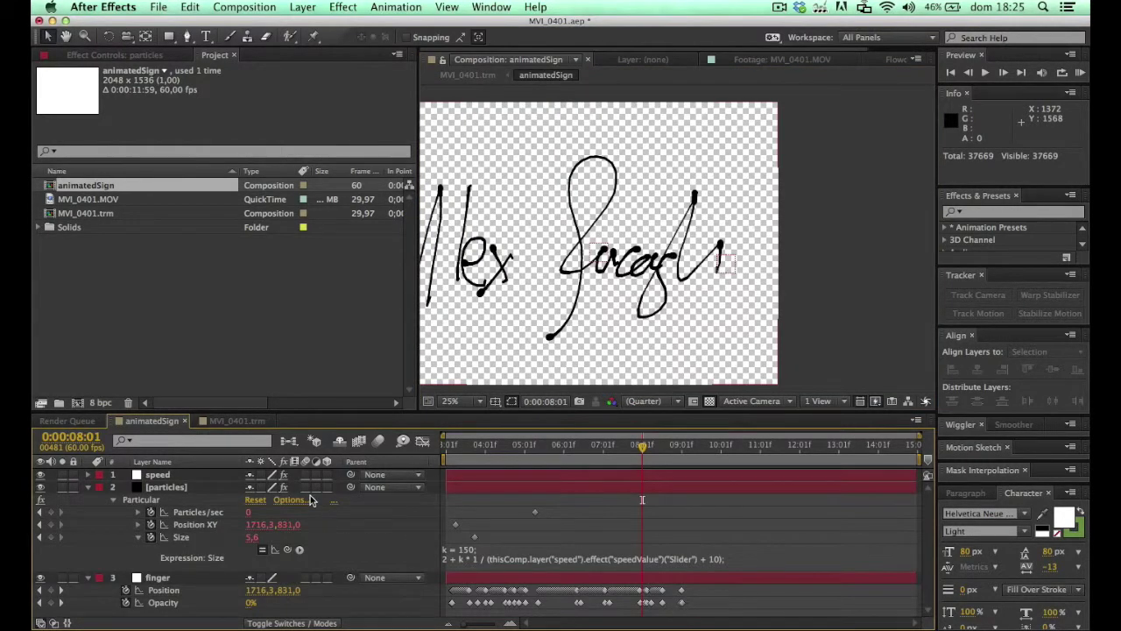
- Add an expression to Particular's Velocity on the particles layer and link it to the speed layer's speedValue slider
{"action": "left_click", "coordinate": [121, 56]}
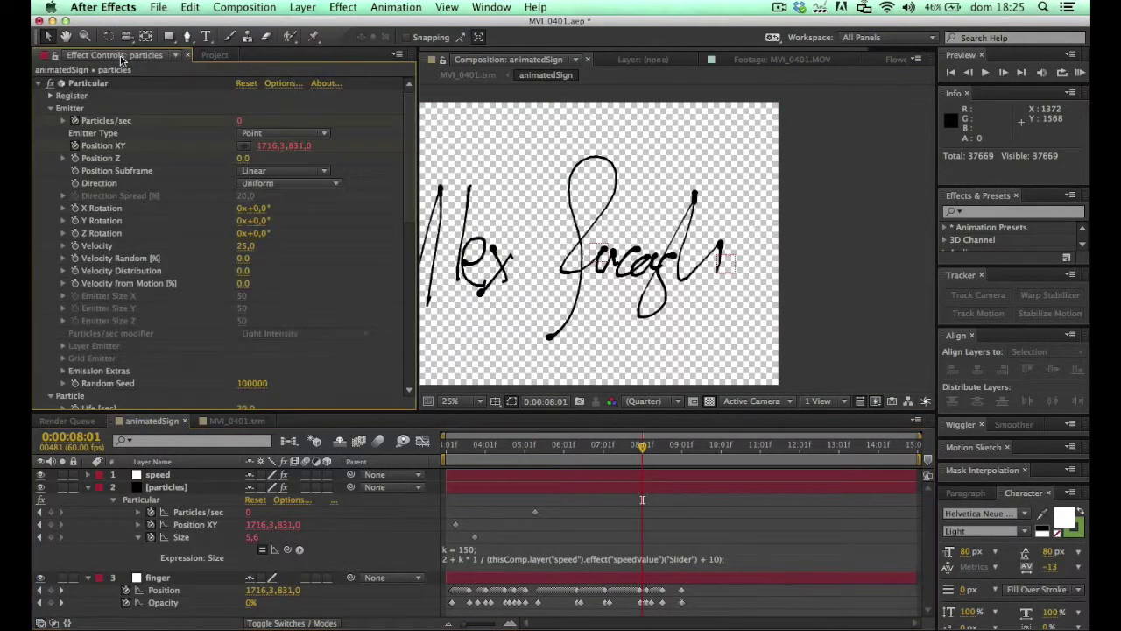
{"action": "left_click", "coordinate": [75, 246], "text": "alt"}
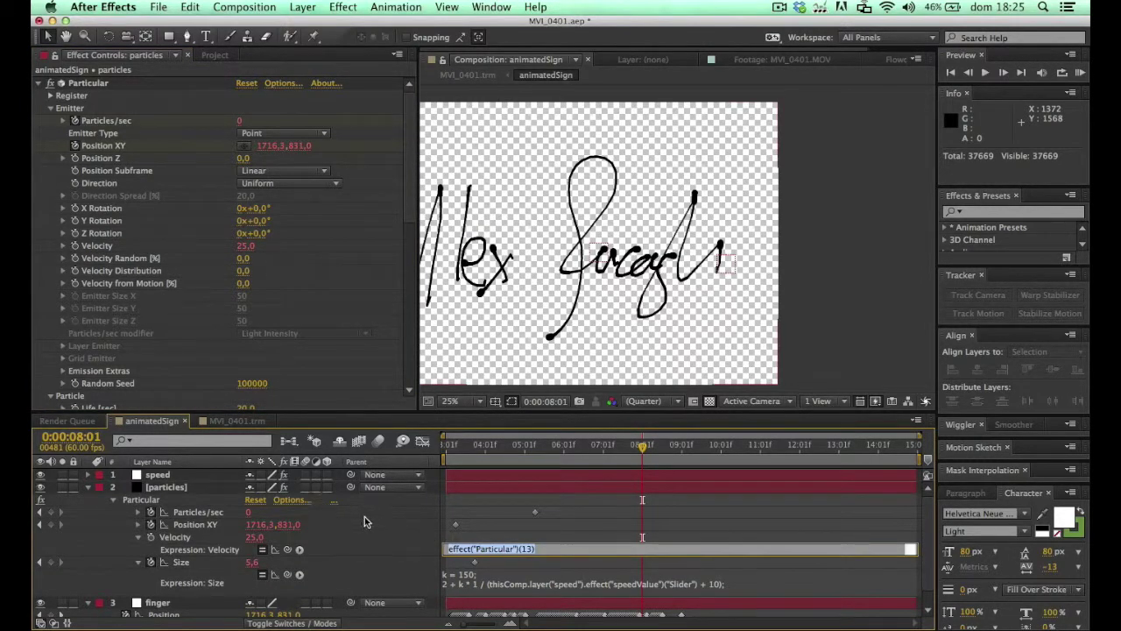
{"action": "left_click", "coordinate": [437, 413]}
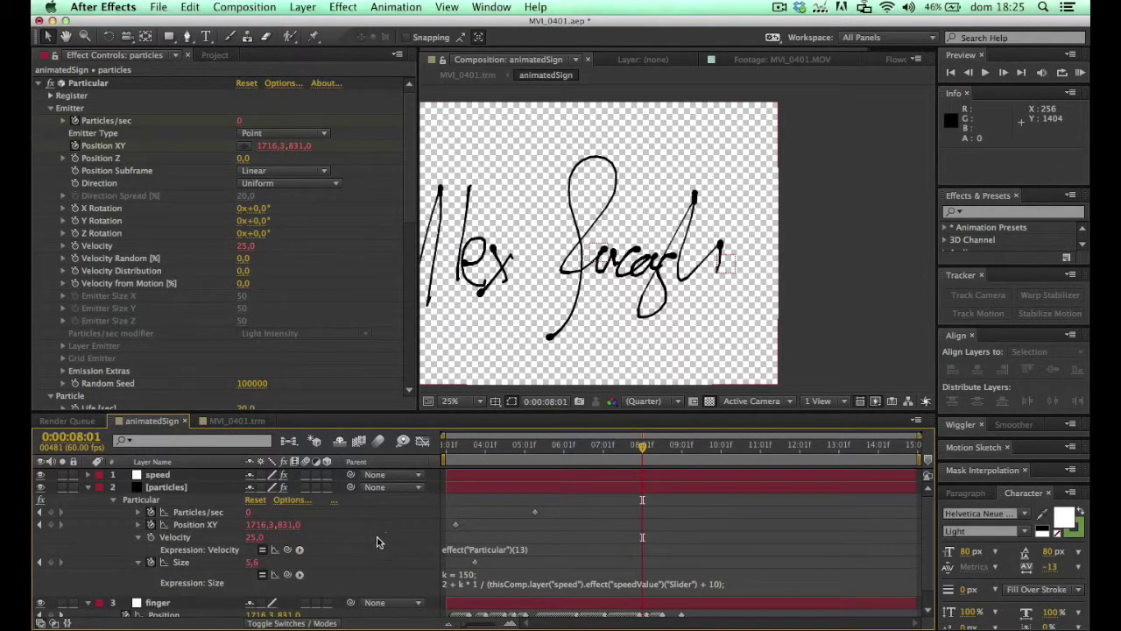
{"action": "left_click", "coordinate": [162, 475]}
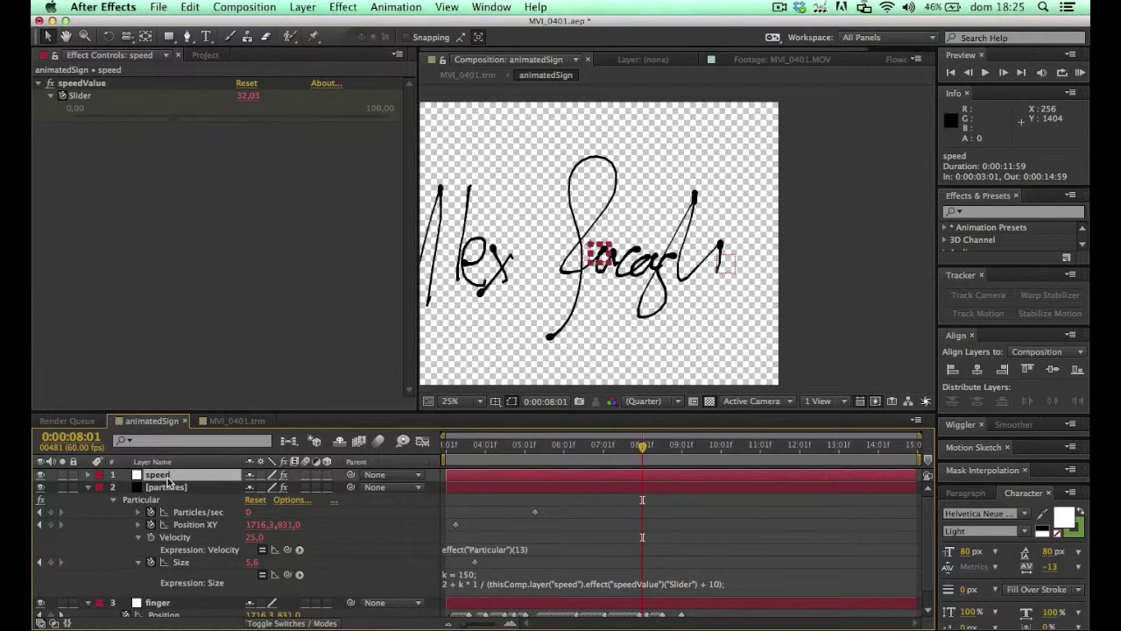
{"action": "key", "text": "e"}
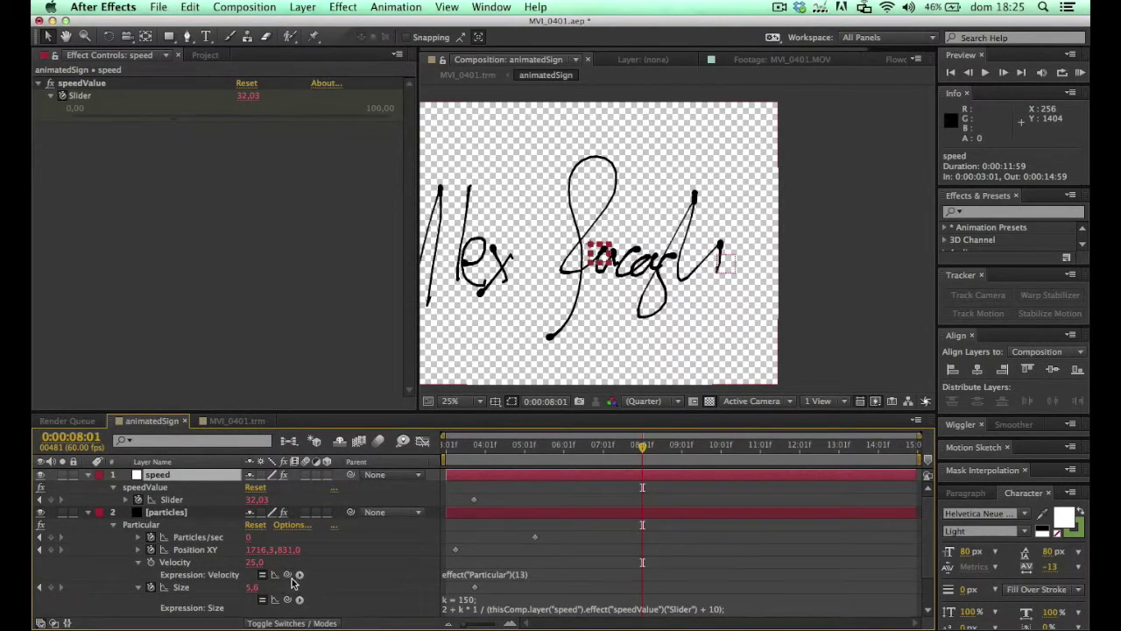
{"action": "left_click_drag", "start_coordinate": [296, 576], "coordinate": [175, 499]}
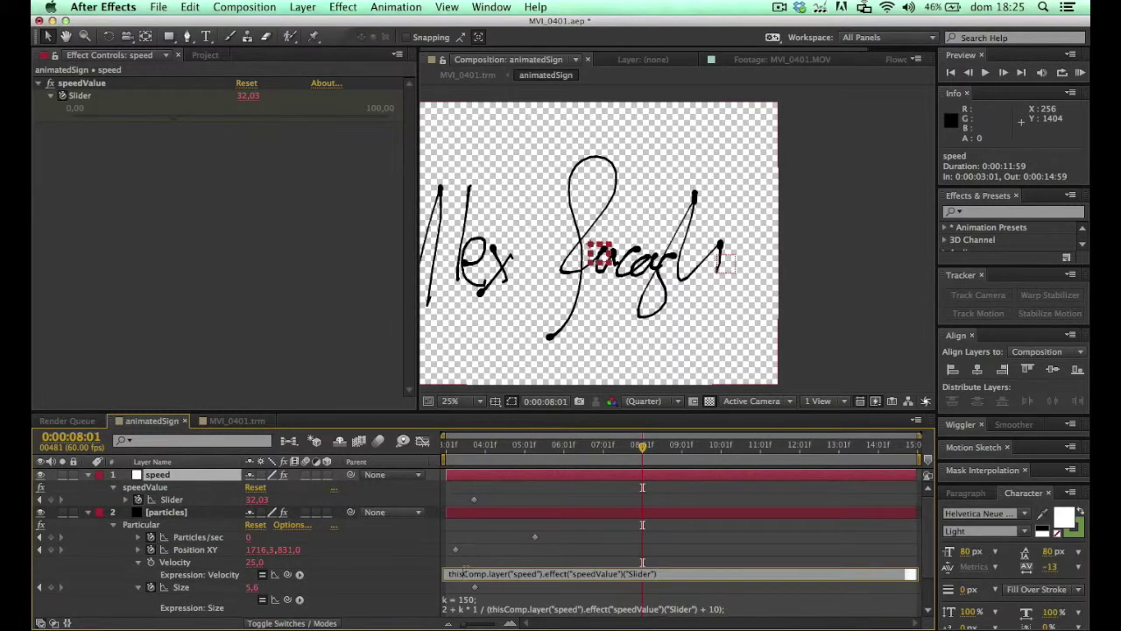
- Complete the Velocity expression as 25 / (thisComp.layer("speed").effect("speedValue")("Slider") + 1)
{"action": "left_click", "coordinate": [450, 573]}
{"action": "type", "text": "("}
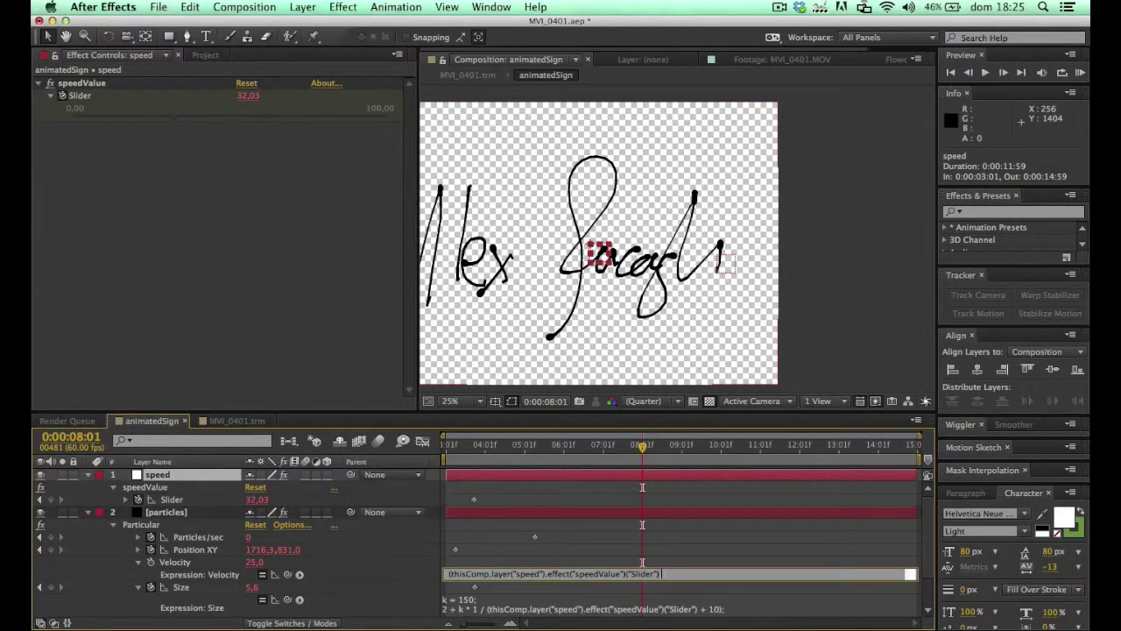
{"action": "key", "text": "Left"}
{"action": "type", "text": "25 /"}
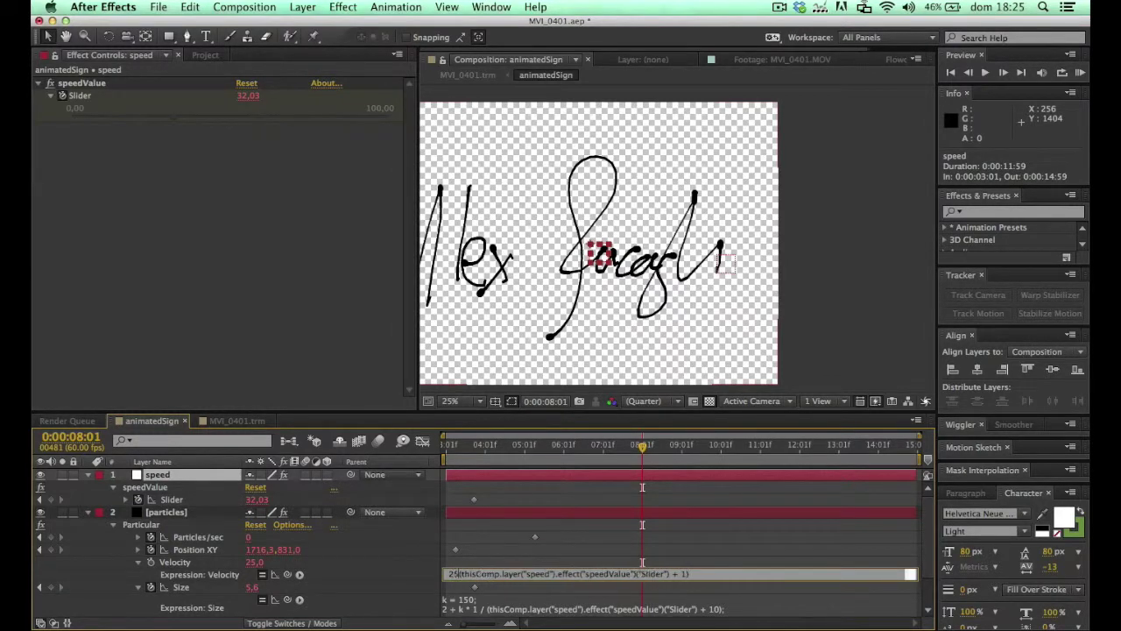
{"action": "left_click", "coordinate": [556, 551]}
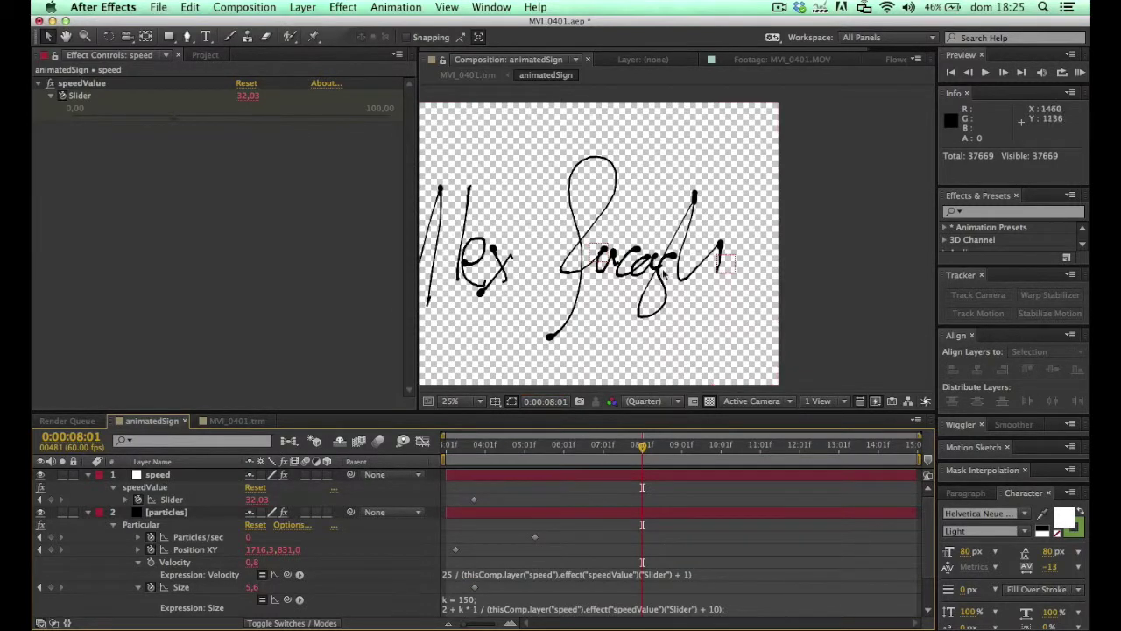
- Inspect the letter strokes at 100% magnification and change the constant added in the particles' Size expression to 1
{"action": "key", "text": "z"}
{"action": "left_click", "coordinate": [583, 252]}
{"action": "left_click", "coordinate": [668, 253]}
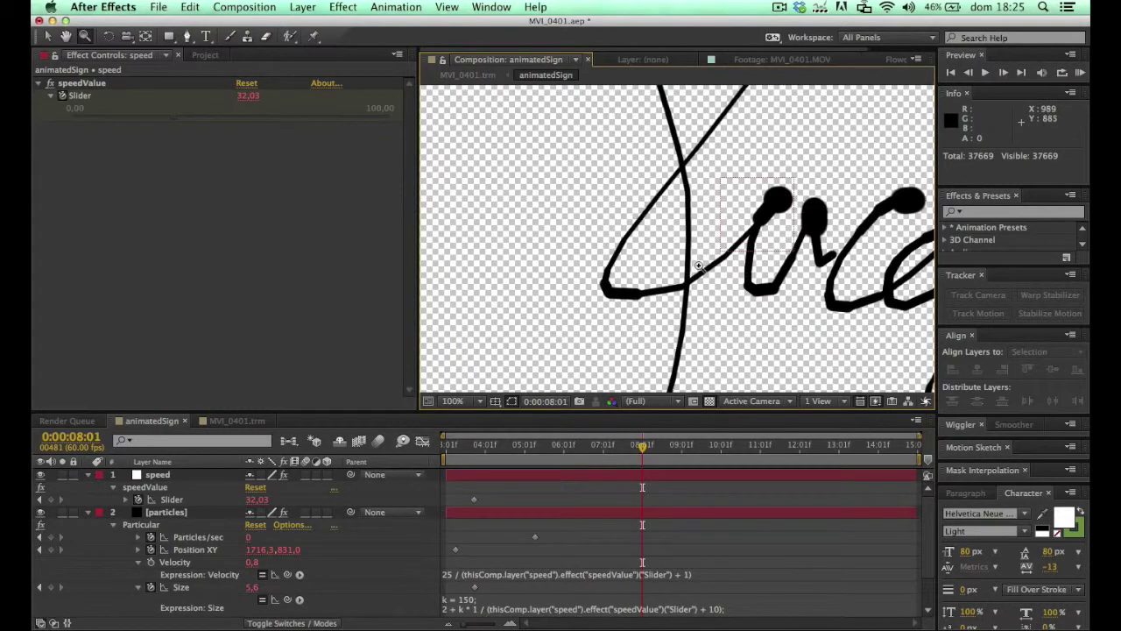
{"action": "left_click_drag", "start_coordinate": [740, 279], "coordinate": [389, 296]}
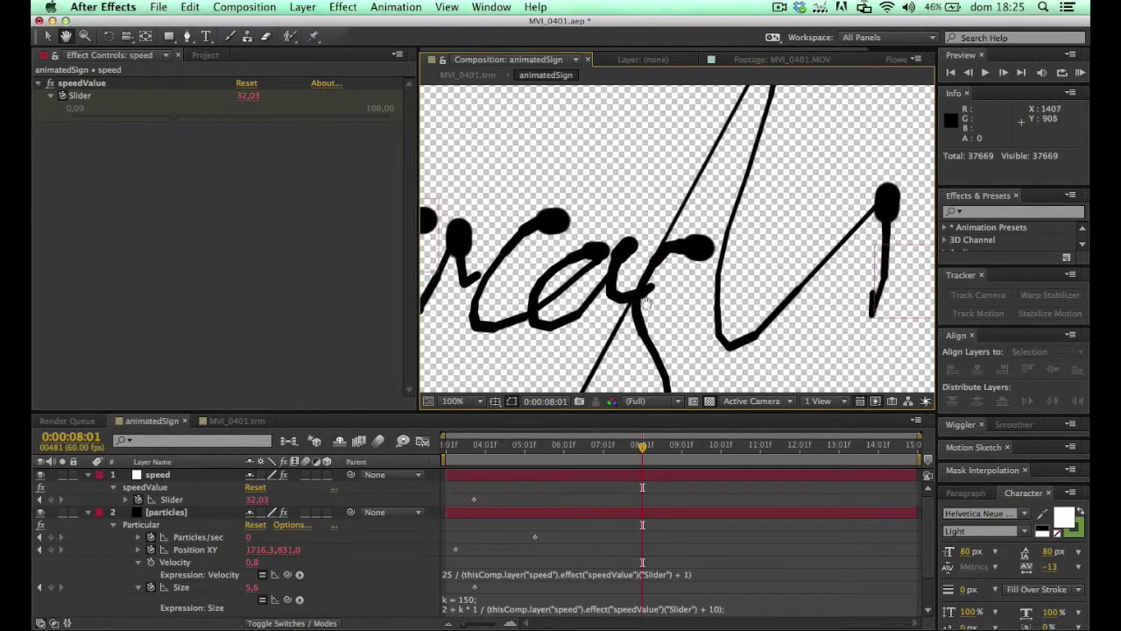
{"action": "key", "text": "v"}
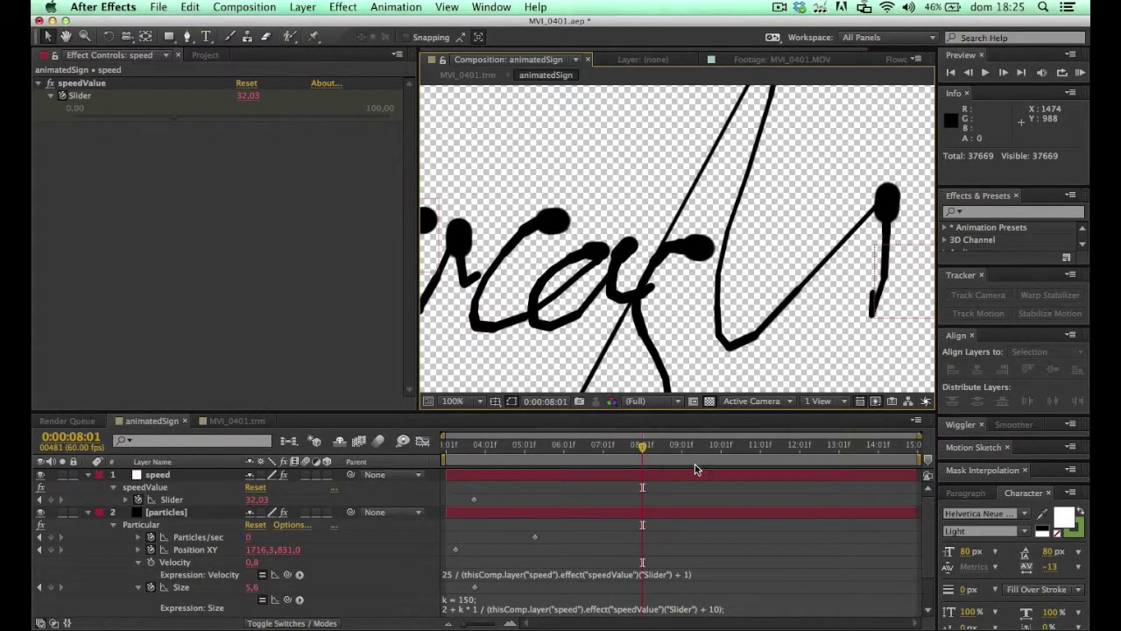
{"action": "left_click", "coordinate": [449, 608]}
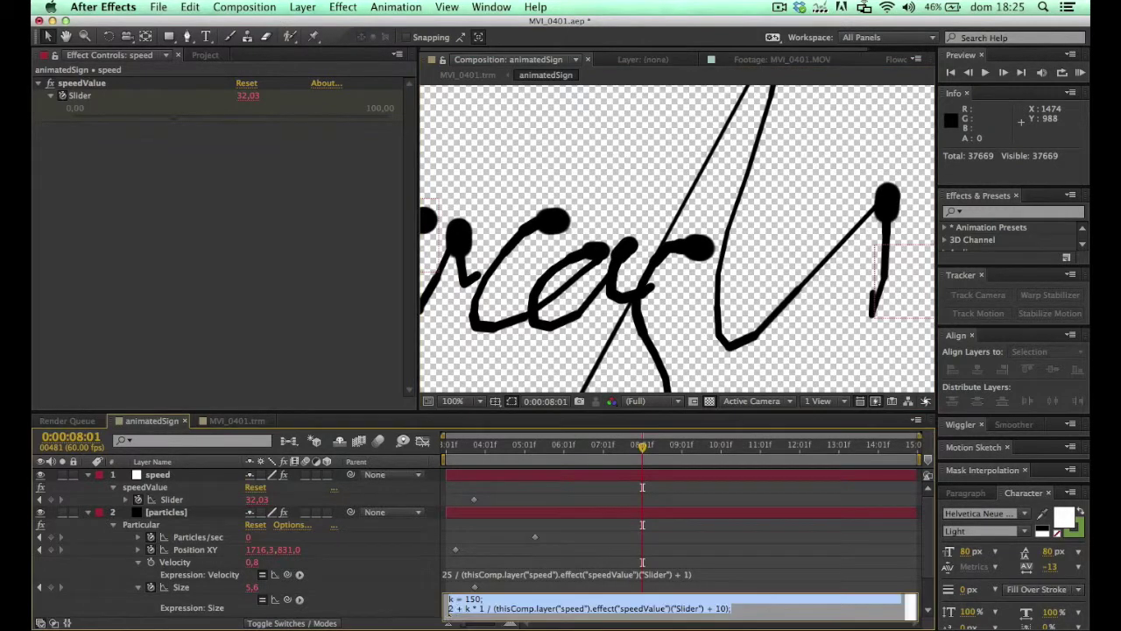
{"action": "left_click", "coordinate": [453, 608]}
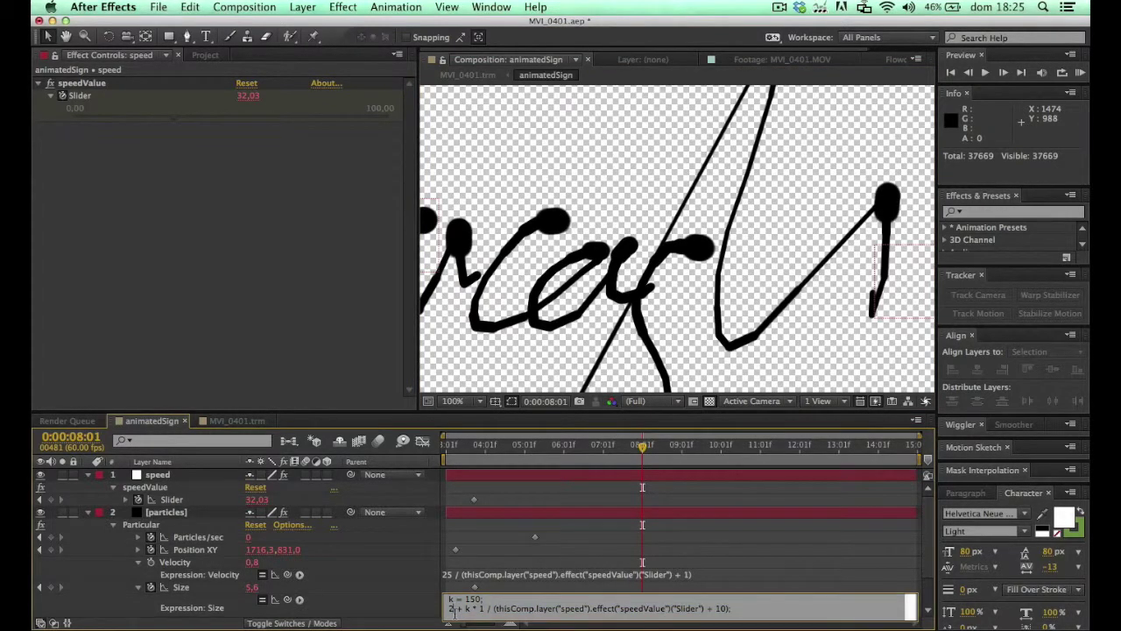
{"action": "left_click", "coordinate": [481, 543]}
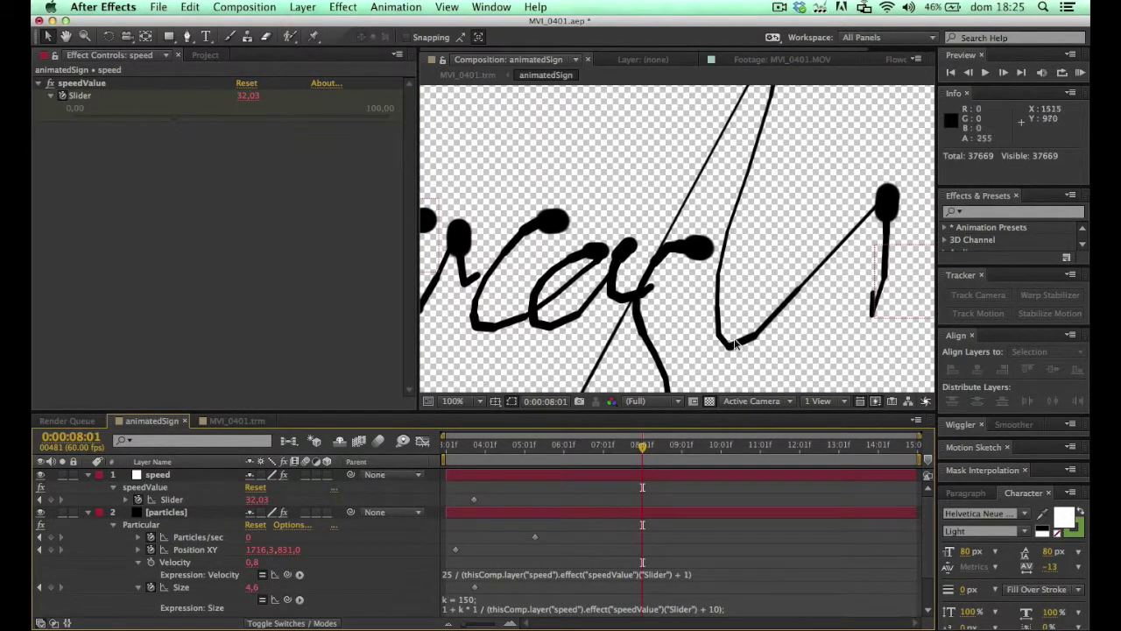
- Preview the signature animation from 0:00:03:01 to judge the adjusted stroke thickness
{"action": "left_click_drag", "start_coordinate": [500, 453], "coordinate": [446, 453]}
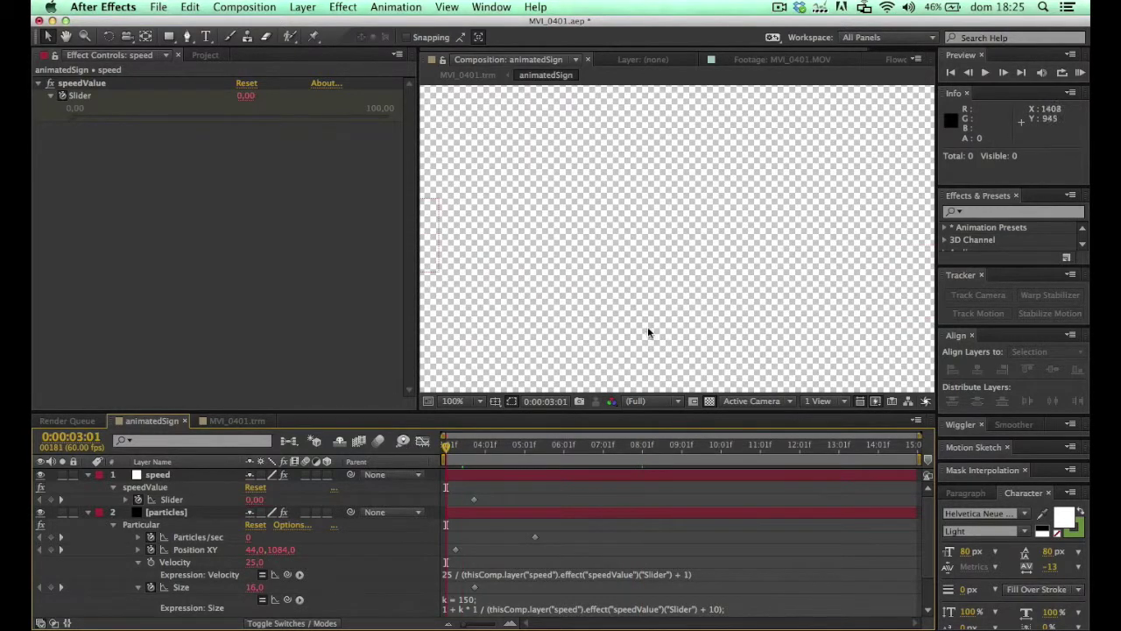
{"action": "key", "text": "space"}
{"action": "left_click_drag", "start_coordinate": [577, 295], "coordinate": [772, 308]}
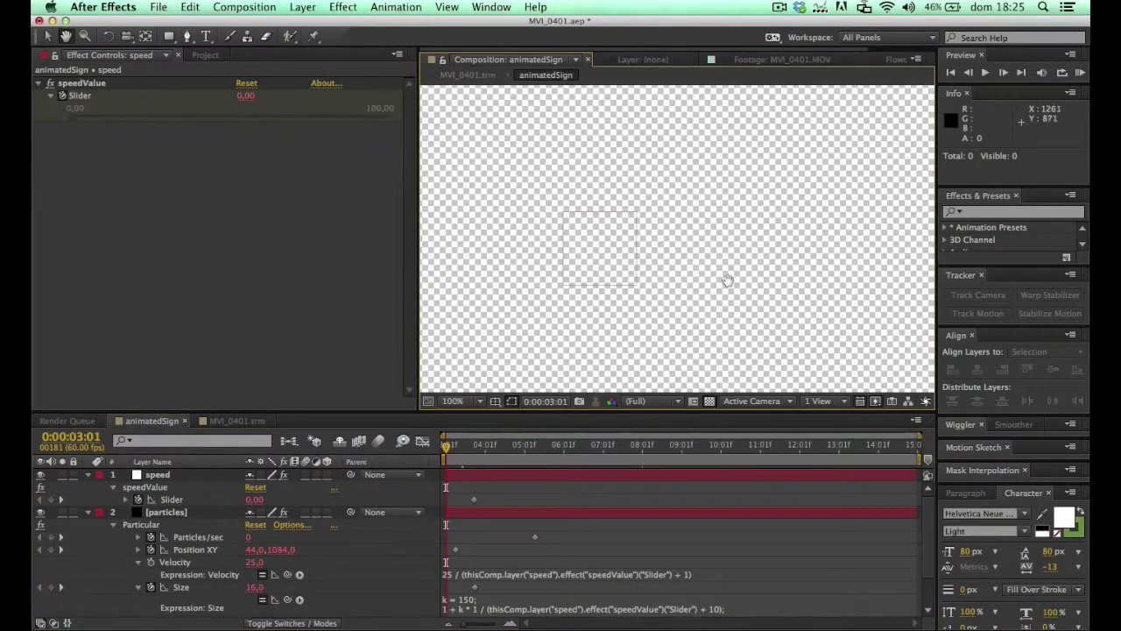
{"action": "scroll", "coordinate": [719, 275], "scroll_direction": "down", "scroll_amount": 1}
{"action": "scroll", "coordinate": [685, 286], "scroll_direction": "down", "scroll_amount": 2}
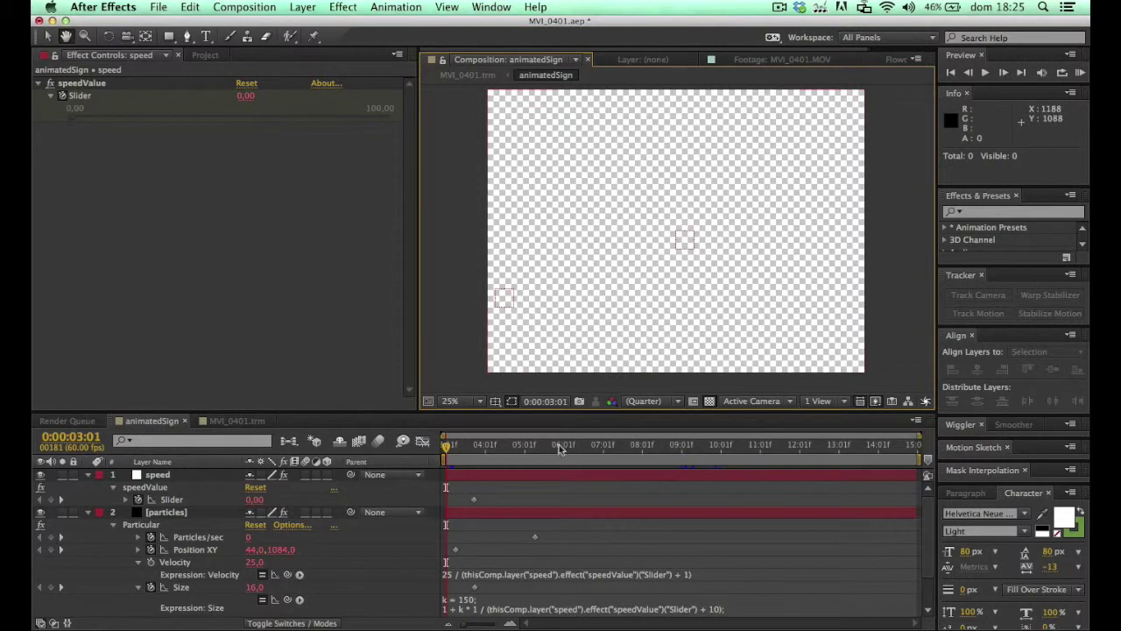
{"action": "key", "text": "space"}
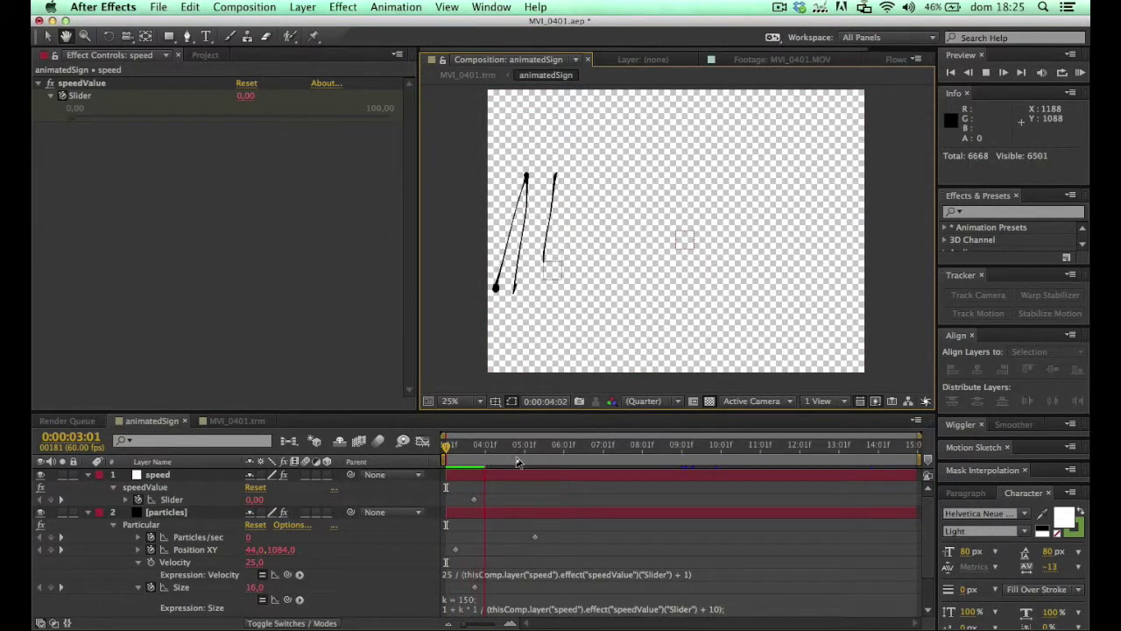
{"action": "key", "text": "space"}
- Try 50 as the numerator of the Velocity expression and preview the signature from 0:00:03:01
{"action": "left_click", "coordinate": [458, 576]}
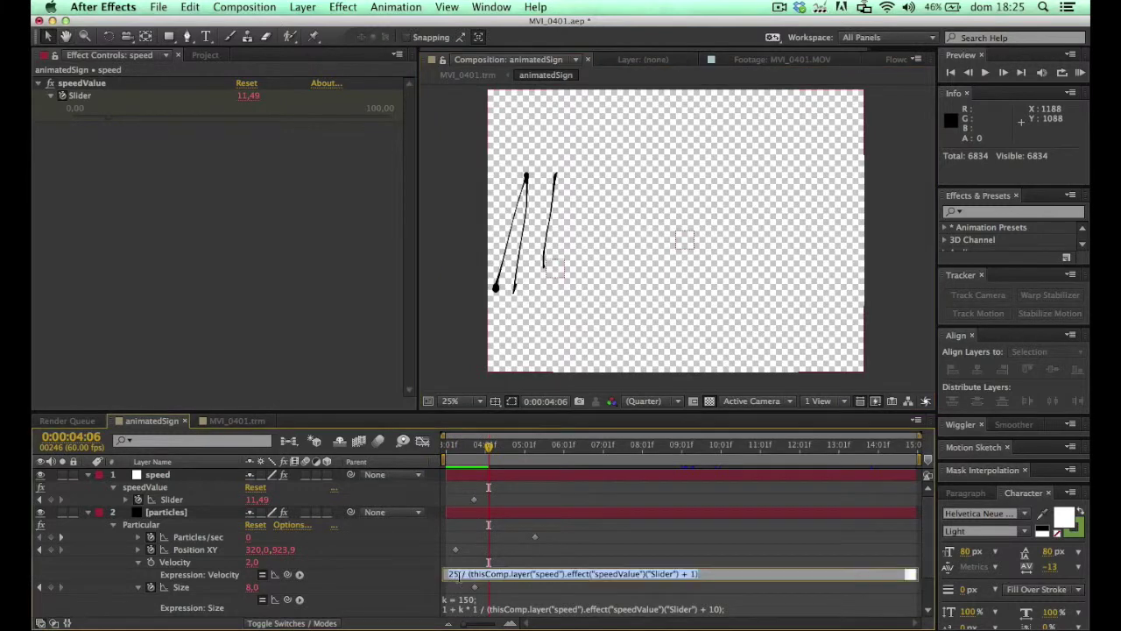
{"action": "left_click", "coordinate": [453, 574]}
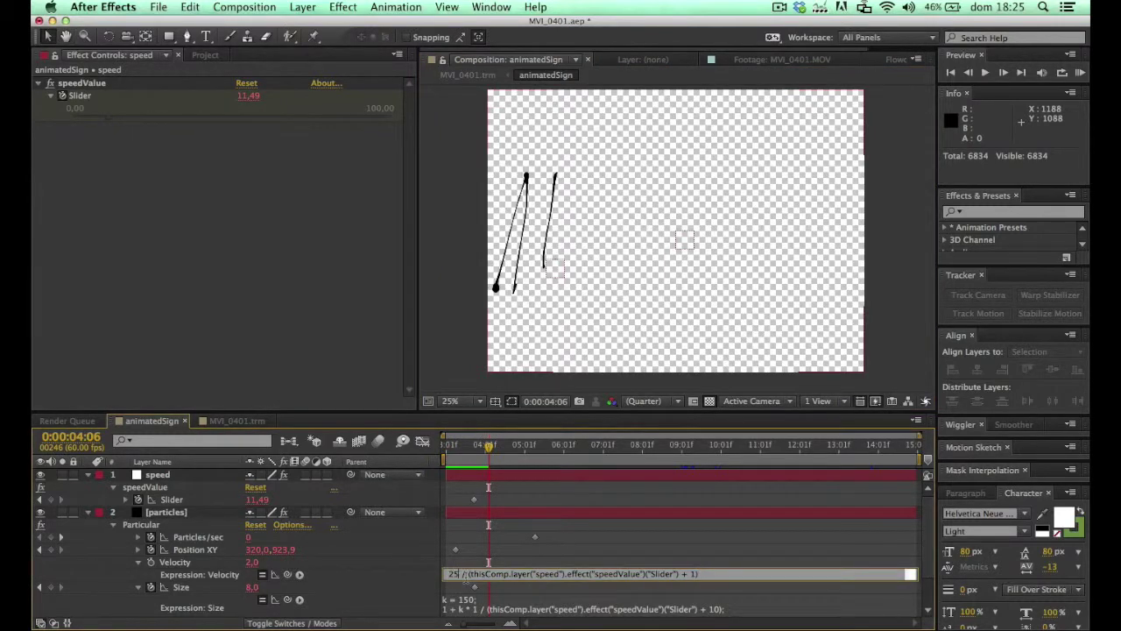
{"action": "key", "text": "BackSpace"}
{"action": "key", "text": "BackSpace"}
{"action": "type", "text": "50"}
{"action": "left_click", "coordinate": [489, 561]}
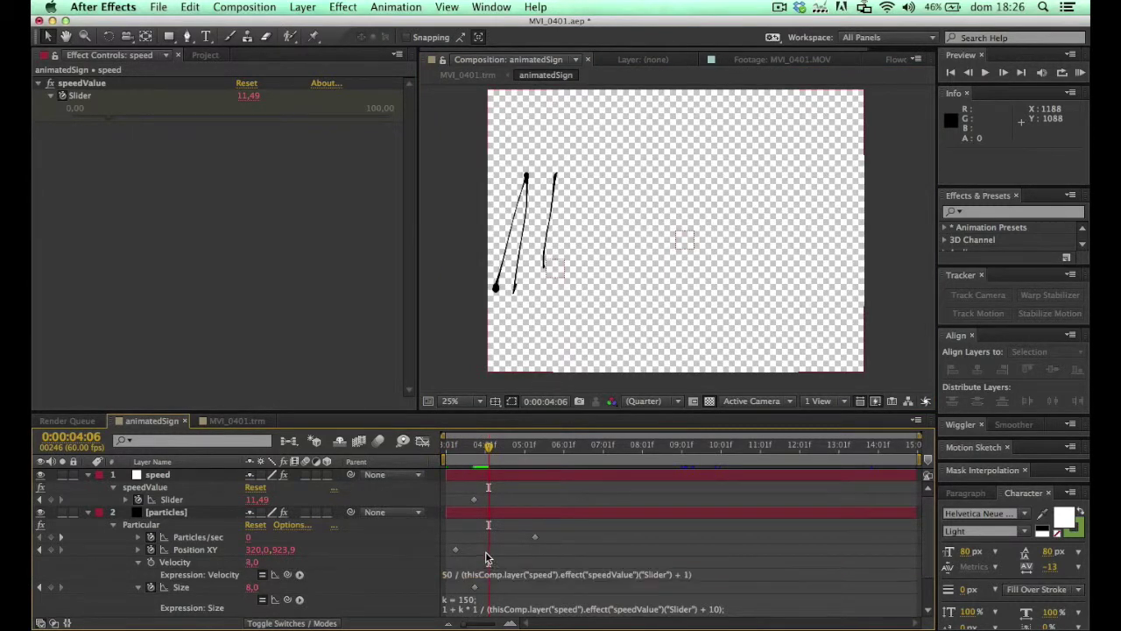
{"action": "left_click", "coordinate": [445, 447]}
{"action": "key", "text": "space"}
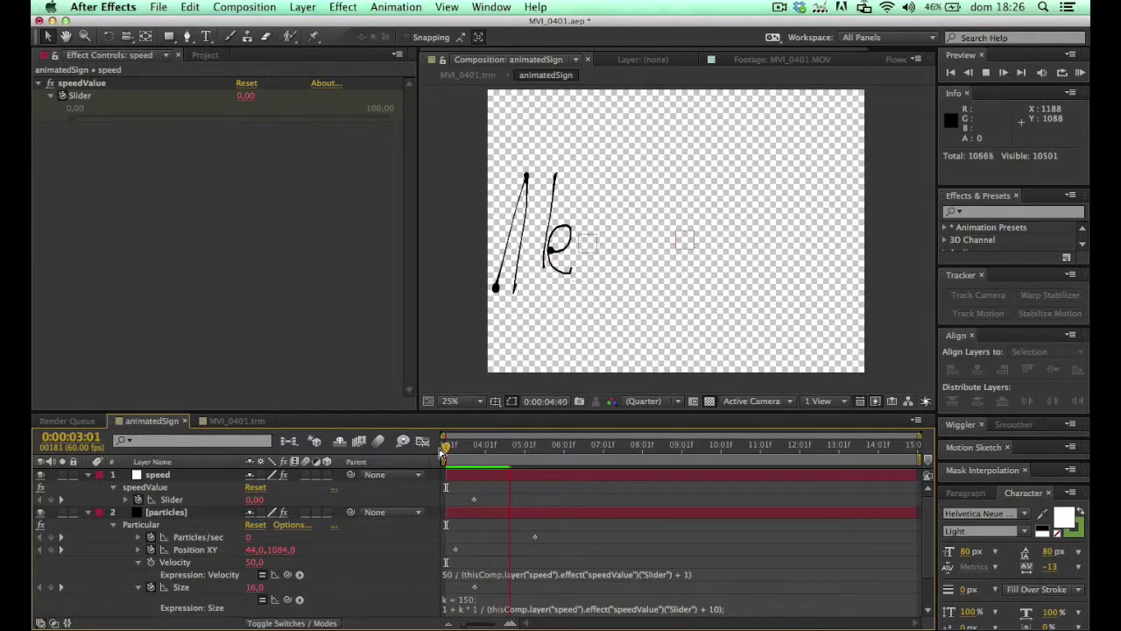
{"action": "key", "text": "space"}
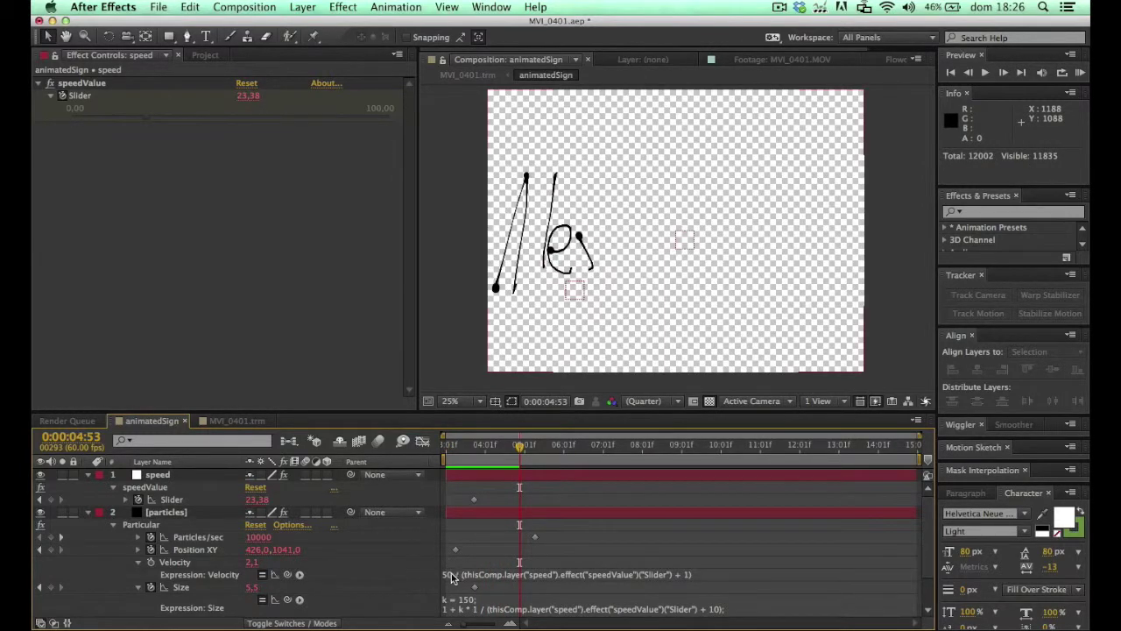
- Try 75 as the numerator of the Velocity expression and preview the signature from 0:00:03:01
{"action": "double_click", "coordinate": [453, 576]}
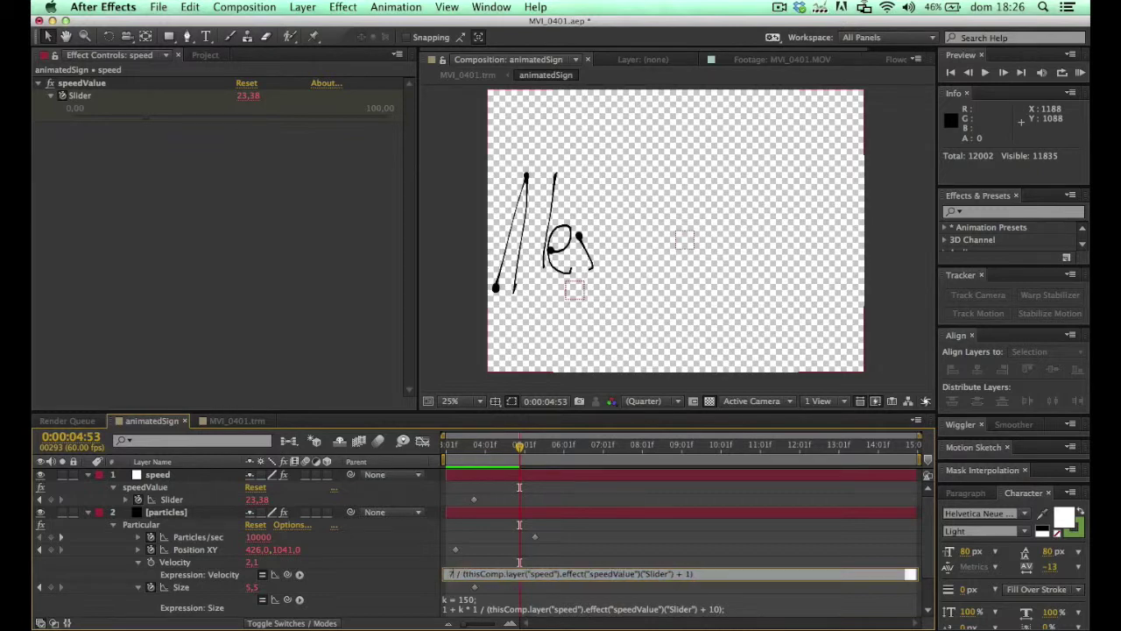
{"action": "type", "text": "75"}
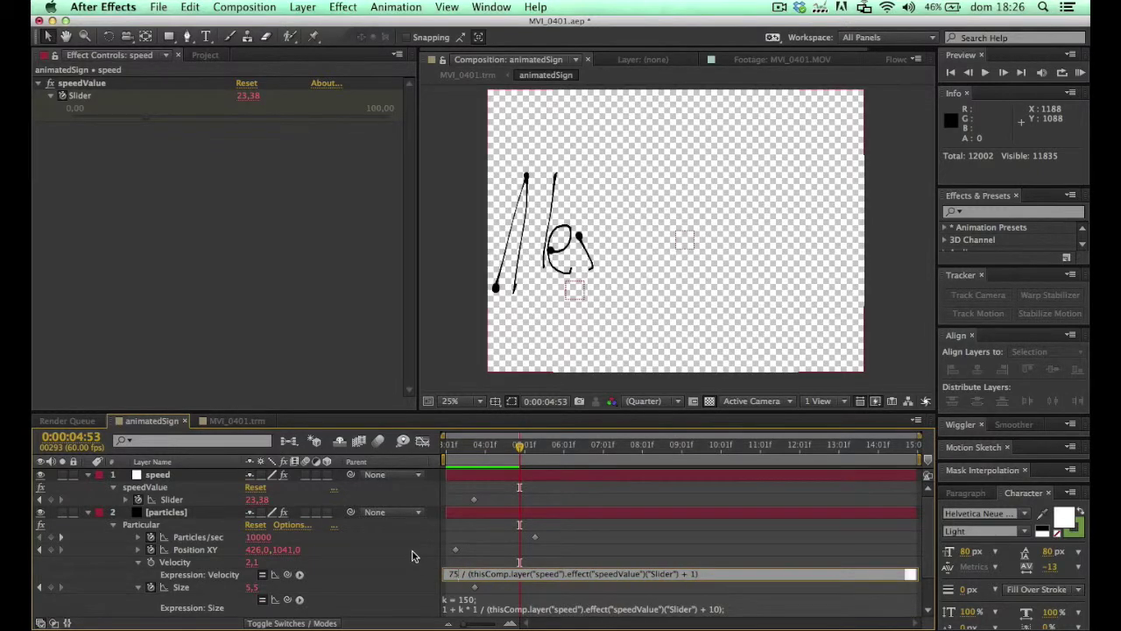
{"action": "left_click", "coordinate": [413, 556]}
{"action": "left_click", "coordinate": [444, 445]}
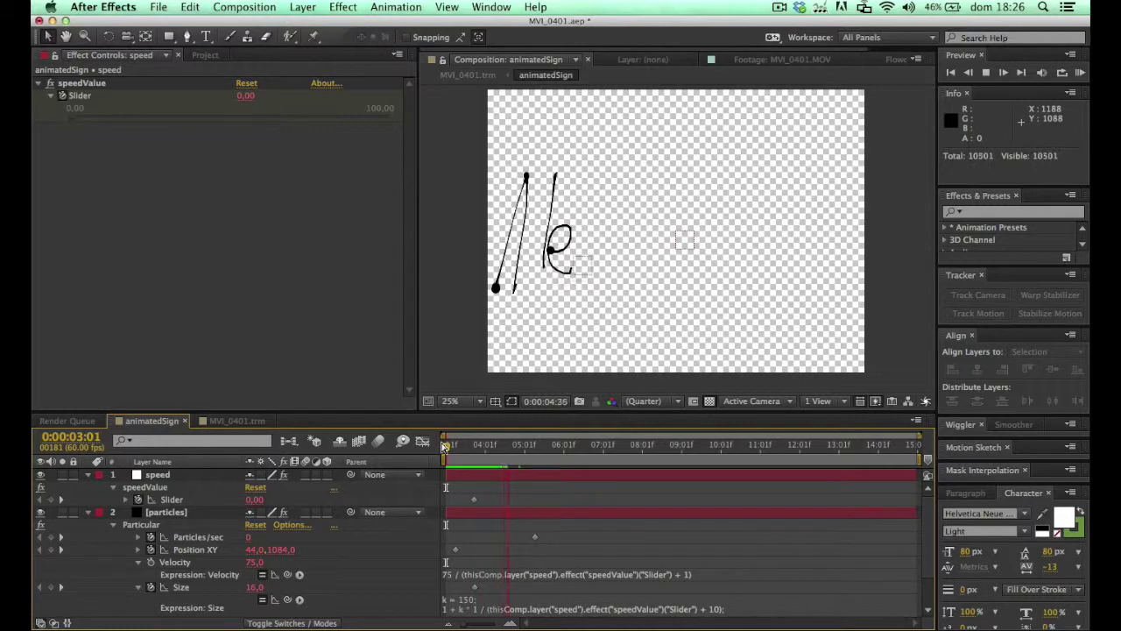
{"action": "key", "text": "space"}
- Set the numerator of the Velocity expression to 40 and check the signature at 0:00:08:13
{"action": "left_click", "coordinate": [450, 575]}
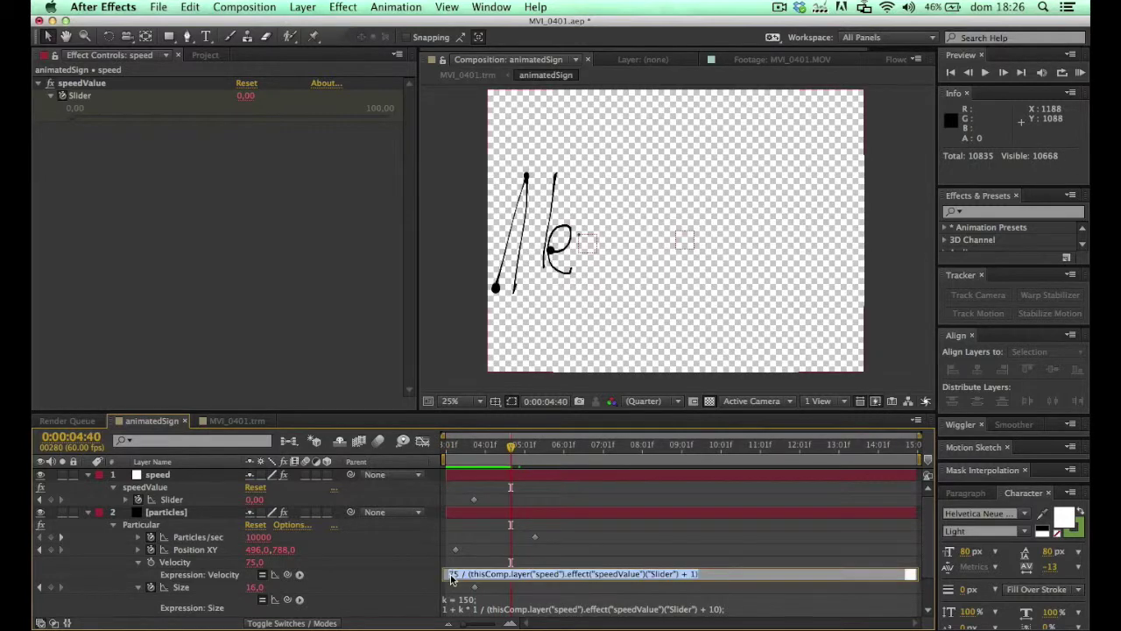
{"action": "double_click", "coordinate": [453, 574]}
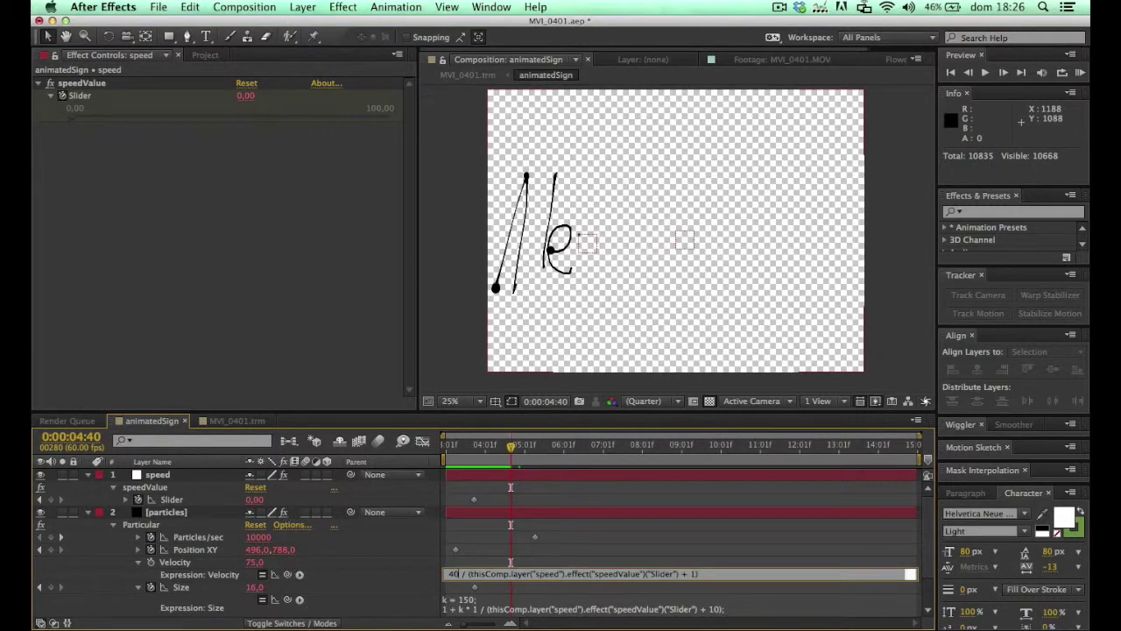
{"action": "type", "text": "40"}
{"action": "left_click", "coordinate": [418, 561]}
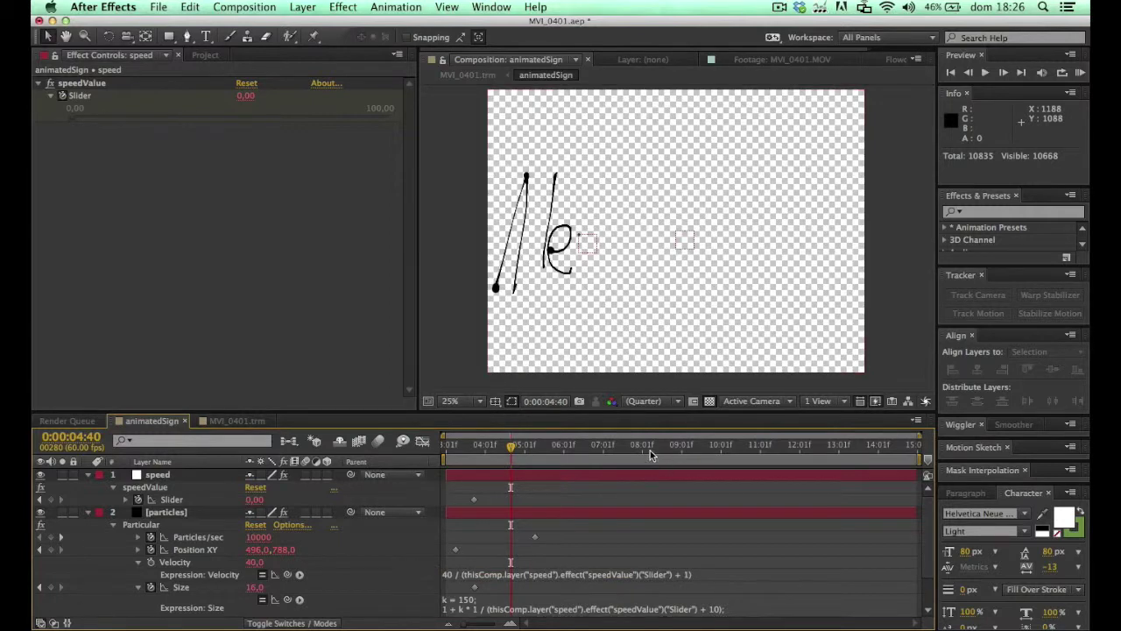
{"action": "left_click", "coordinate": [650, 449]}
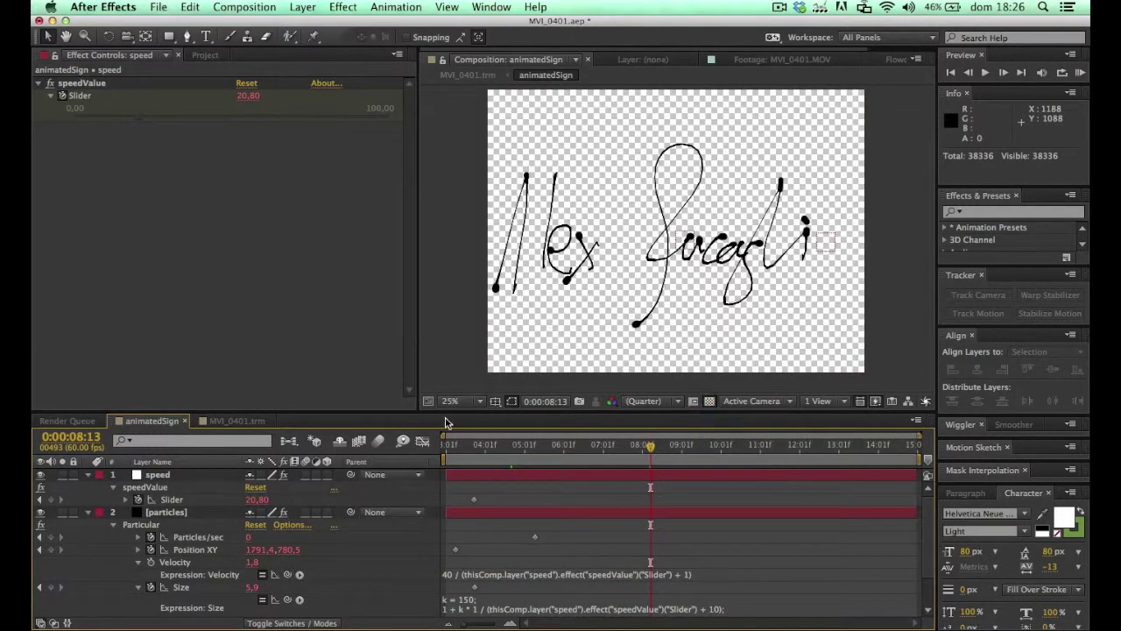
- Preview the signature on the tracked contract in the MVI_0401.trm composition from its start at 50% zoom
{"action": "left_click", "coordinate": [239, 421]}
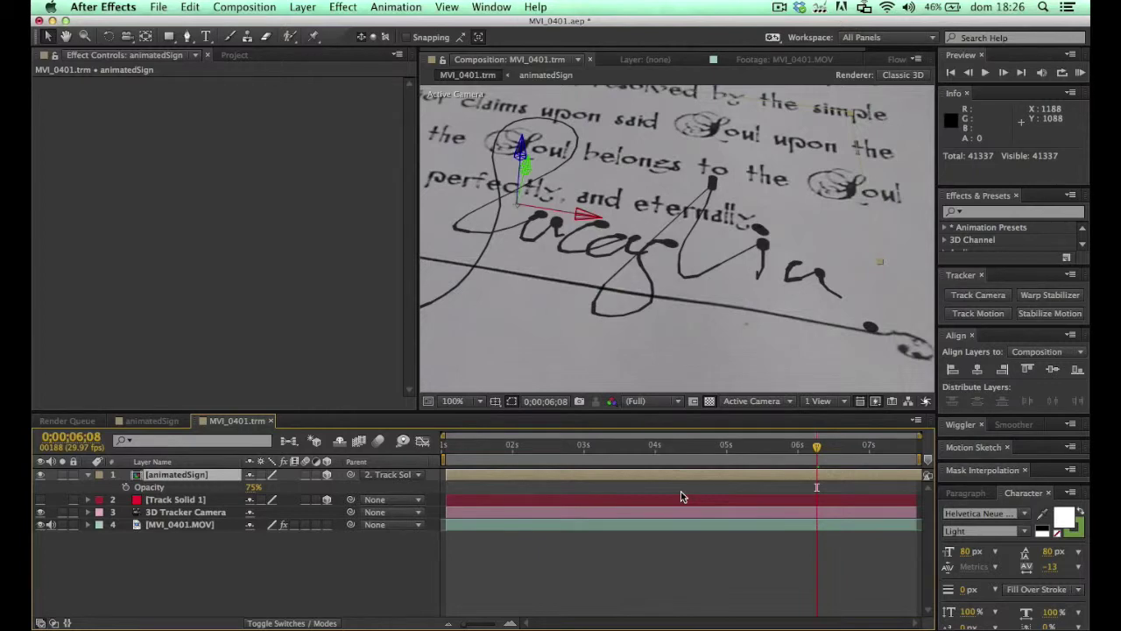
{"action": "scroll", "coordinate": [660, 300], "scroll_direction": "down", "scroll_amount": 1}
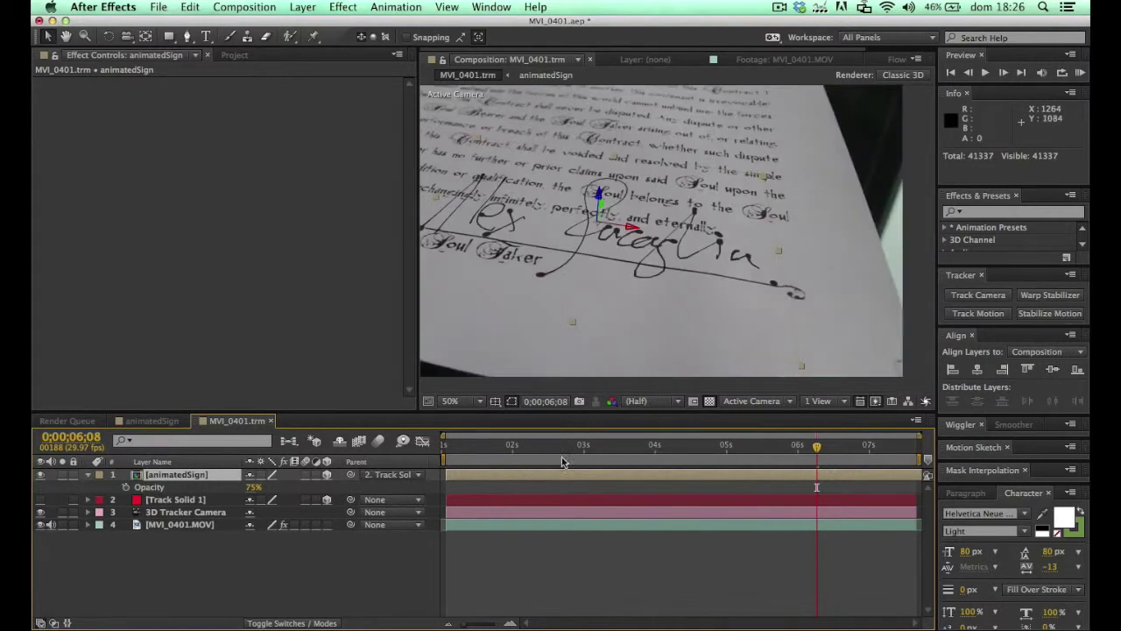
{"action": "left_click_drag", "start_coordinate": [508, 455], "coordinate": [435, 456]}
{"action": "key", "text": "space"}
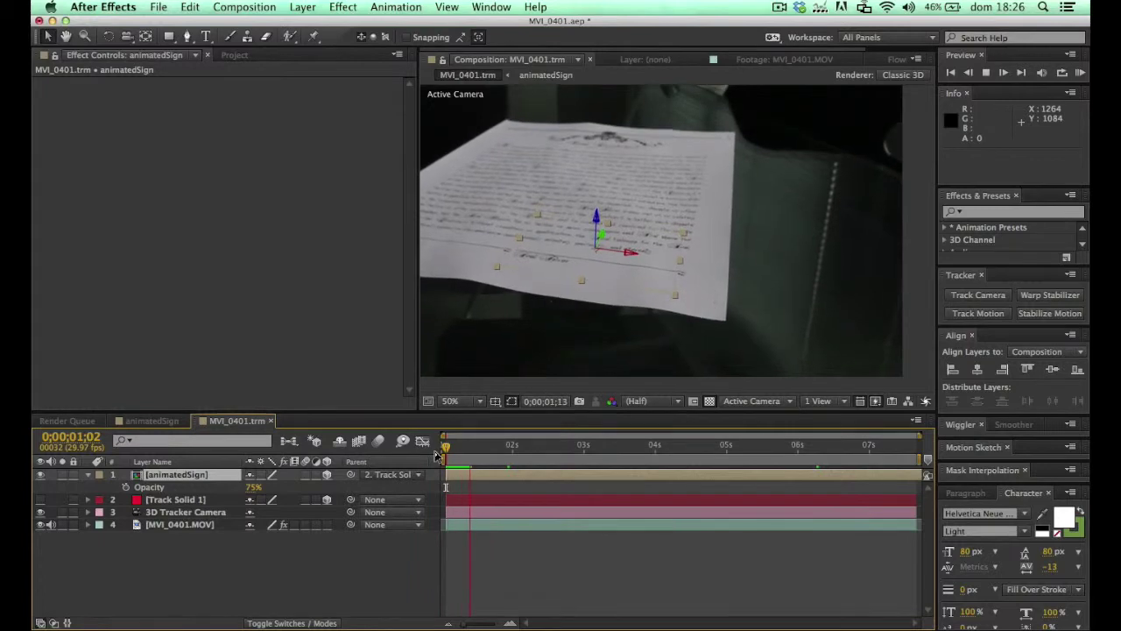
{"action": "scroll", "coordinate": [688, 277], "scroll_direction": "down", "scroll_amount": 1}
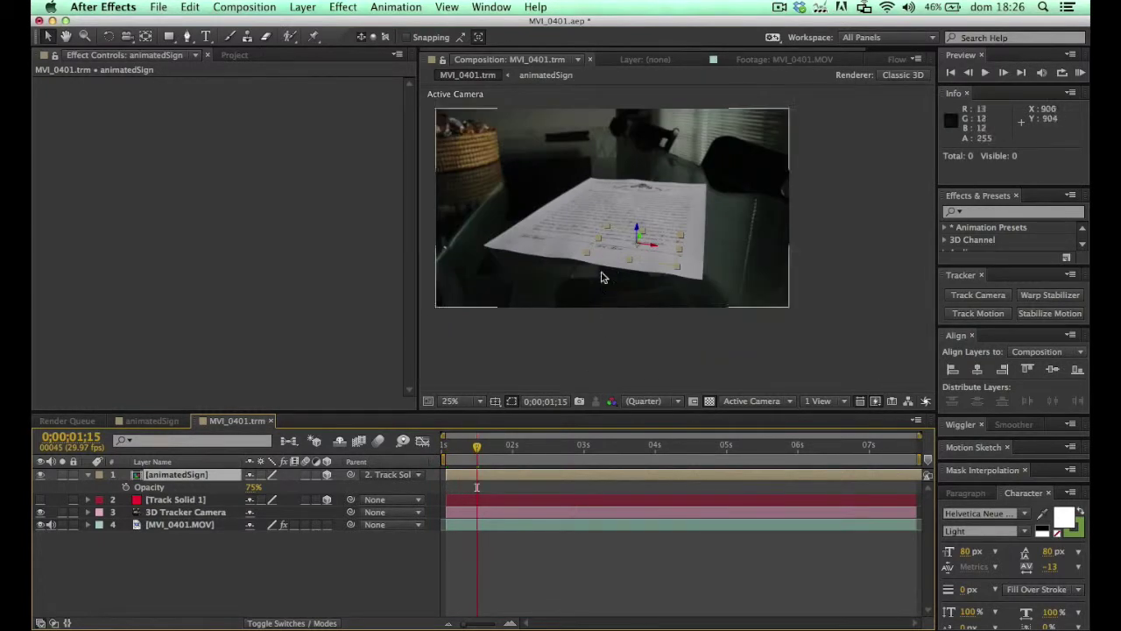
{"action": "scroll", "coordinate": [601, 262], "scroll_direction": "up", "scroll_amount": 1}
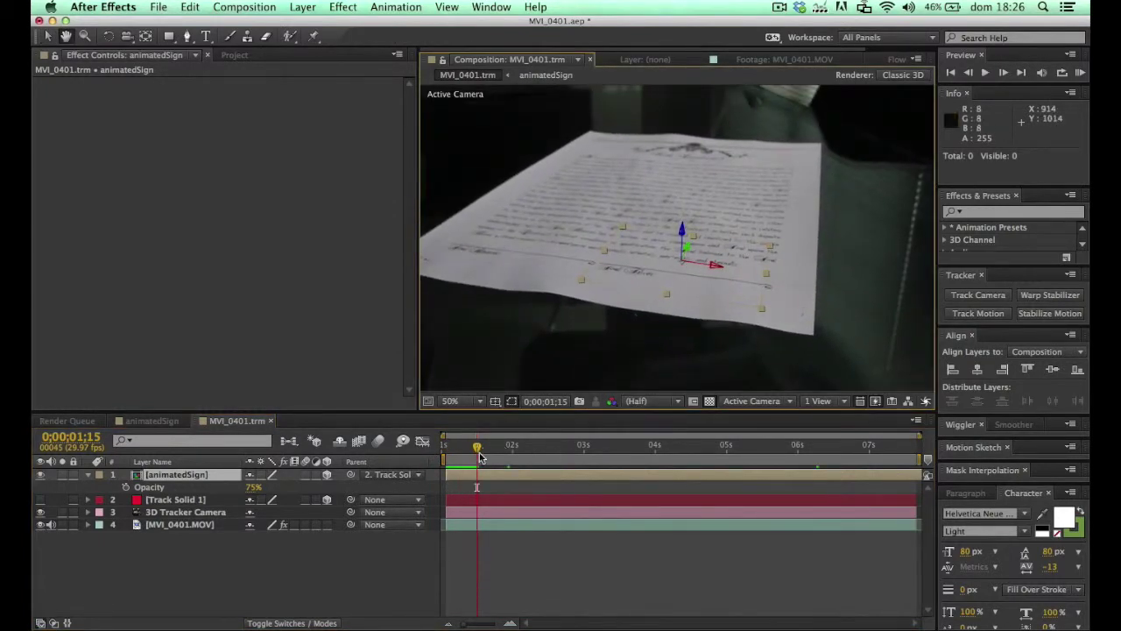
{"action": "key", "text": "space"}
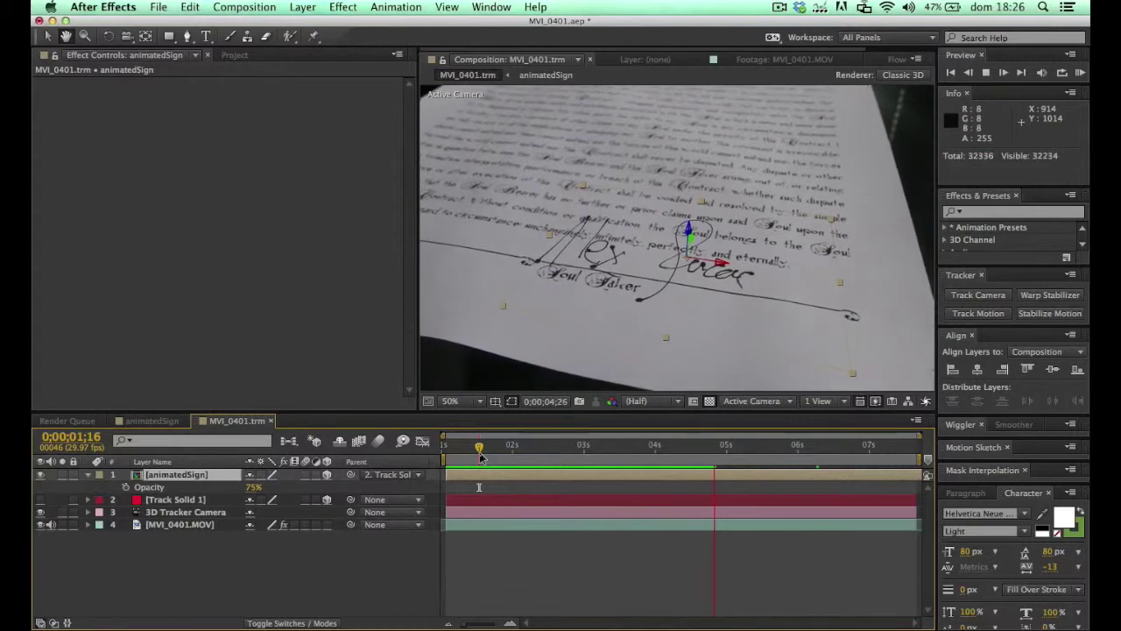
{"action": "key", "text": "space"}
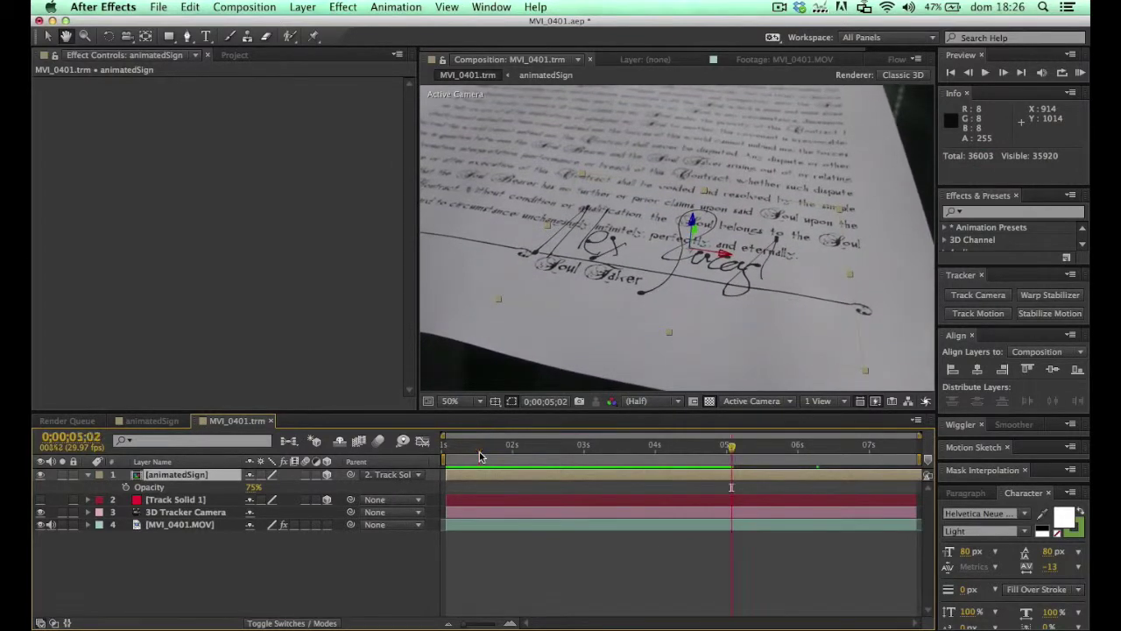
- Replay the tracked signature from 0;00;03;11 to check how it sits on the paper
{"action": "left_click", "coordinate": [611, 446]}
{"action": "key", "text": "space"}
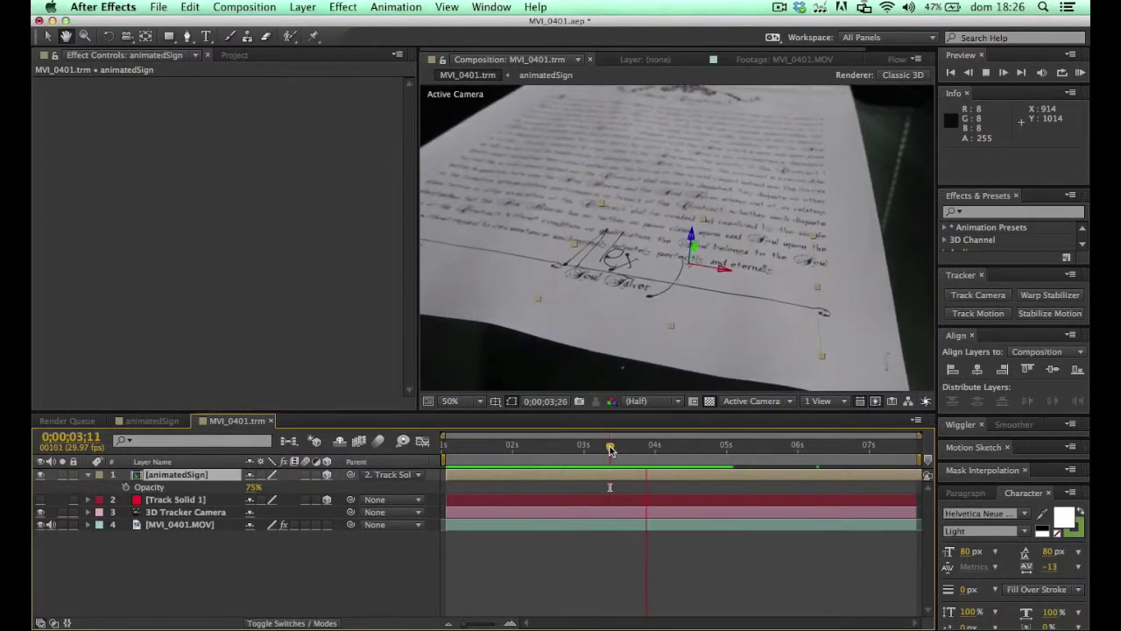
{"action": "key", "text": "space"}
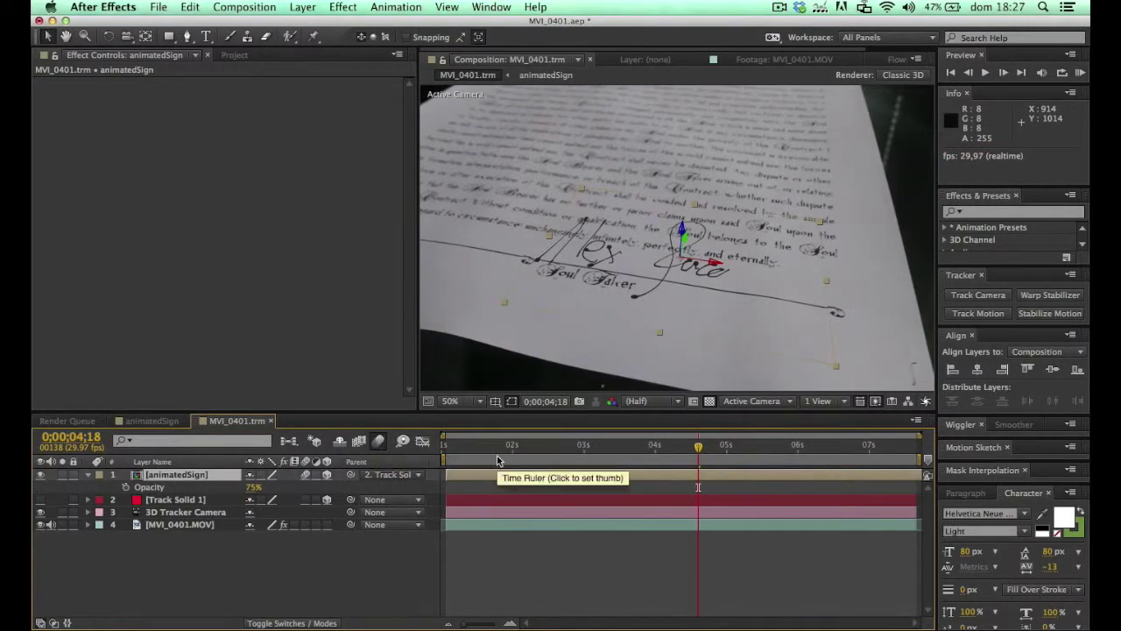
- Enable motion blur for the animatedSign layer and its composition, and review the shutter angle in the composition settings
{"action": "key", "text": "super+k"}
{"action": "left_click", "coordinate": [409, 272]}
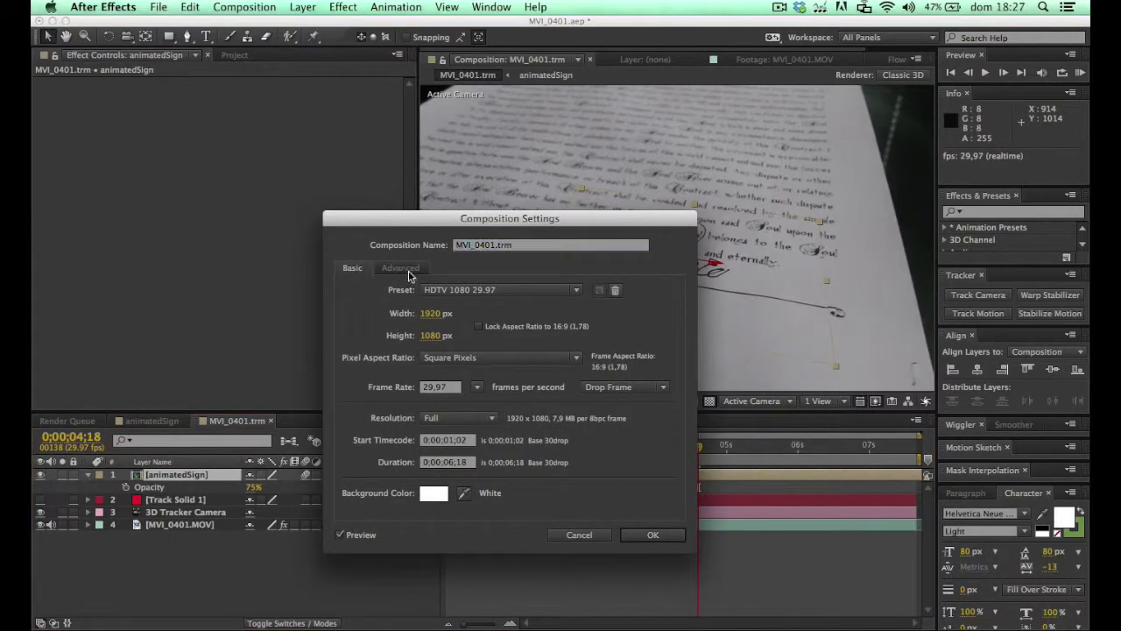
{"action": "left_click", "coordinate": [401, 268]}
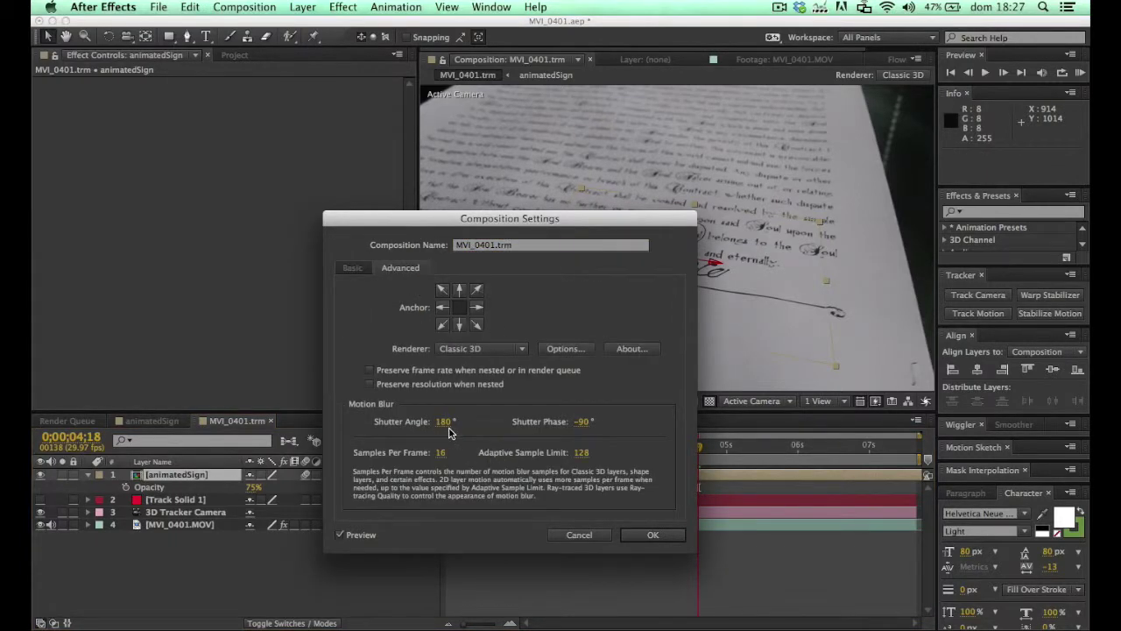
{"action": "left_click", "coordinate": [647, 535]}
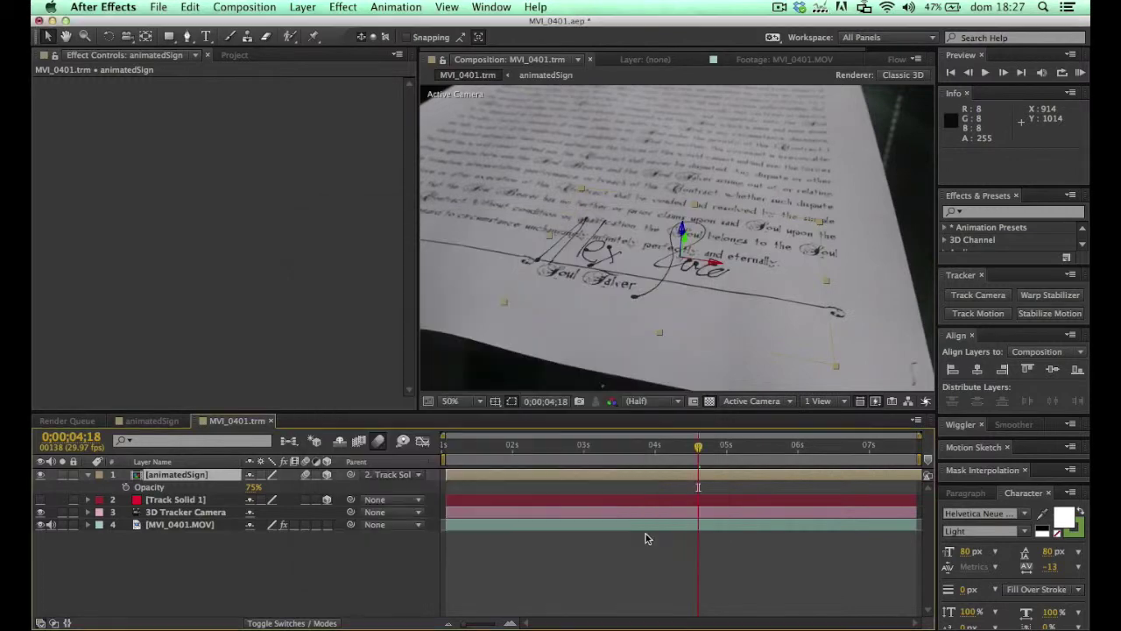
- Set up an enlarged two-view layout with a Top view and select the 3D Tracker Camera at 0;00;07;19
{"action": "key", "text": "Home"}
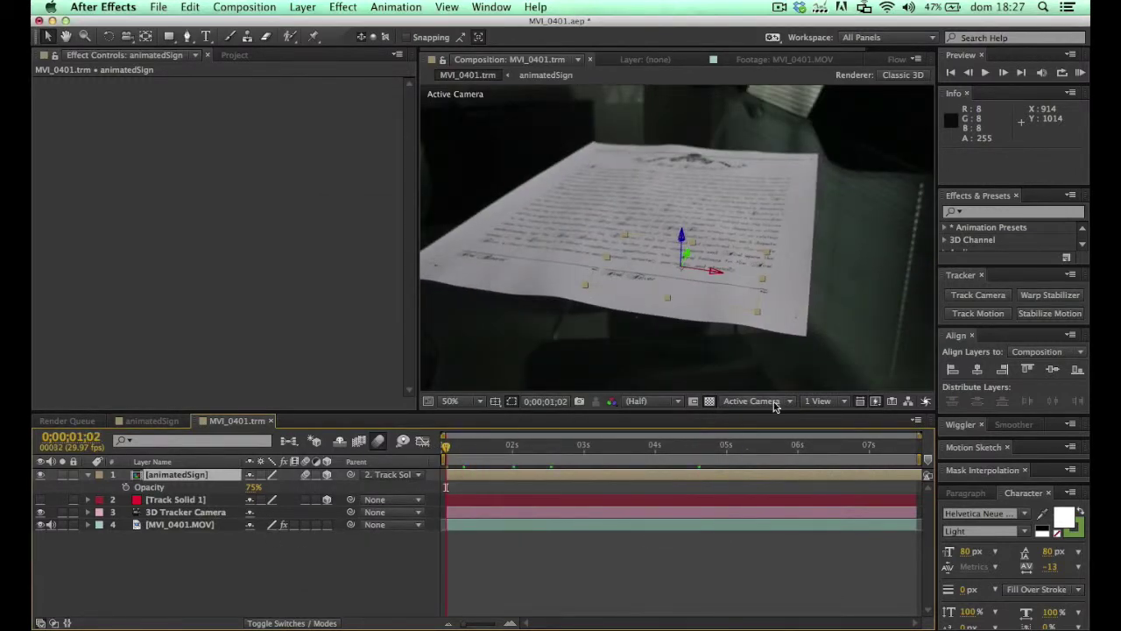
{"action": "left_click", "coordinate": [827, 401]}
{"action": "left_click", "coordinate": [832, 430]}
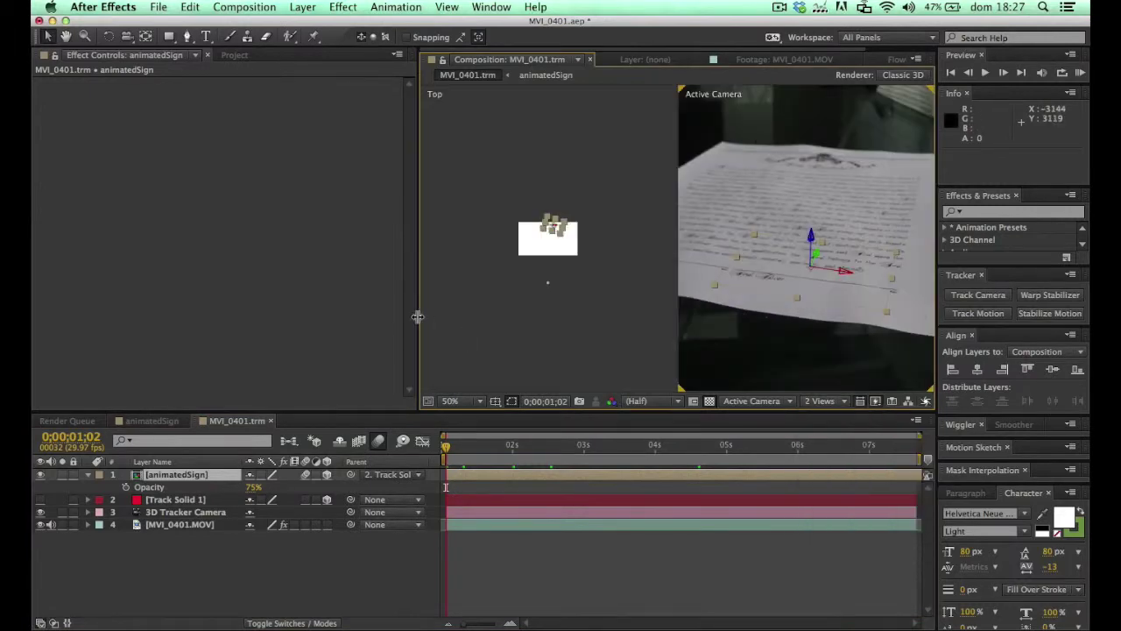
{"action": "left_click_drag", "start_coordinate": [416, 316], "coordinate": [237, 313]}
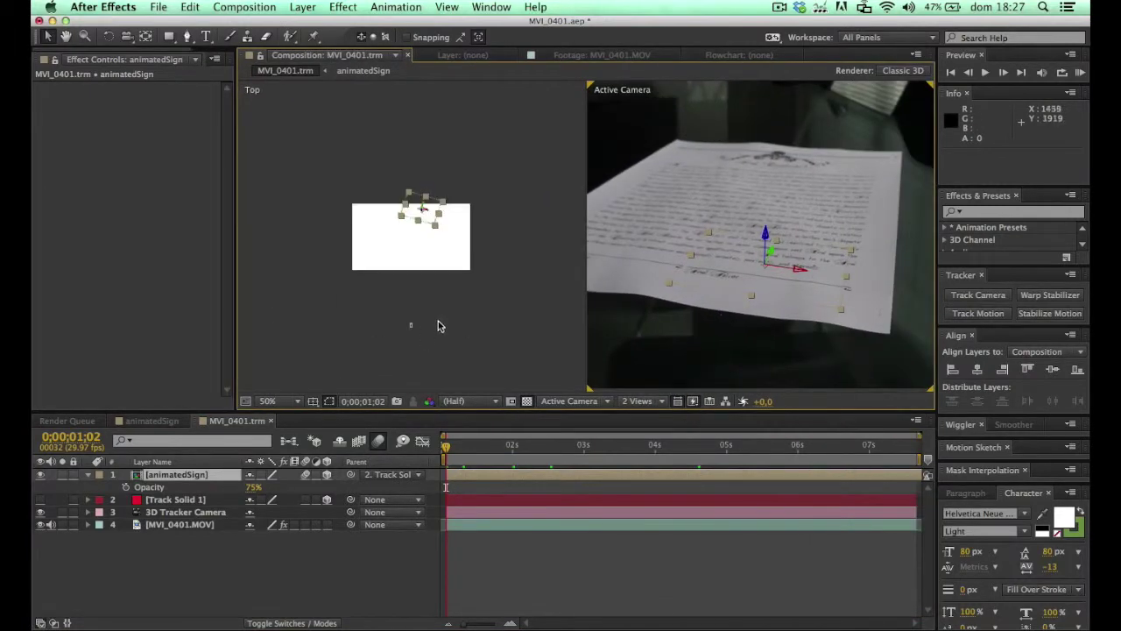
{"action": "left_click_drag", "start_coordinate": [377, 307], "coordinate": [442, 352]}
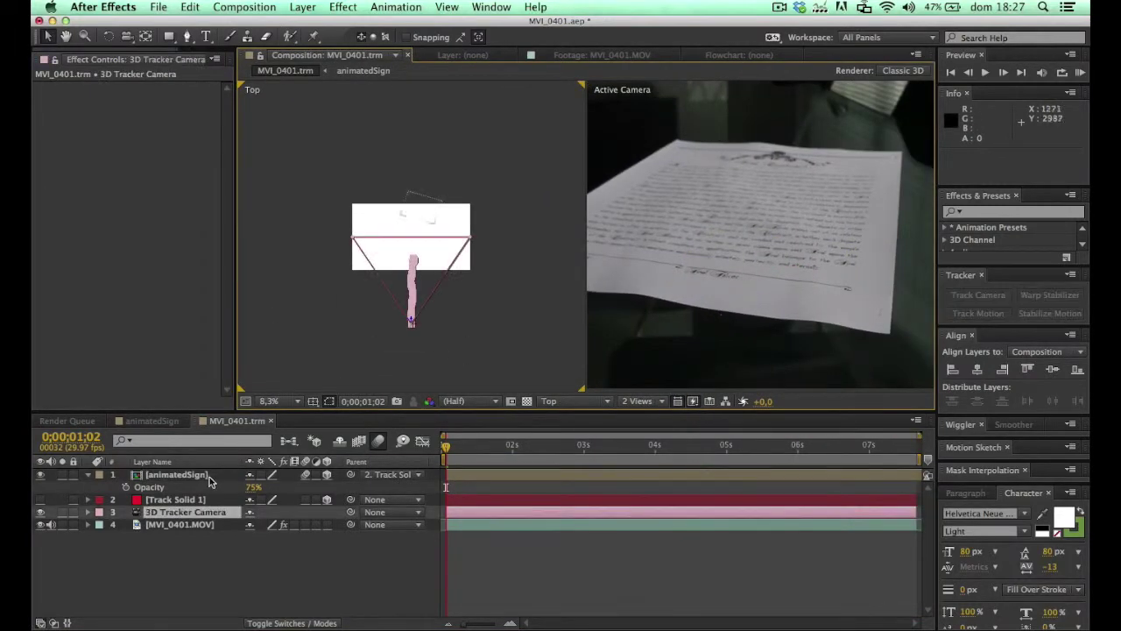
{"action": "left_click", "coordinate": [762, 447]}
{"action": "left_click_drag", "start_coordinate": [963, 458], "coordinate": [963, 456]}
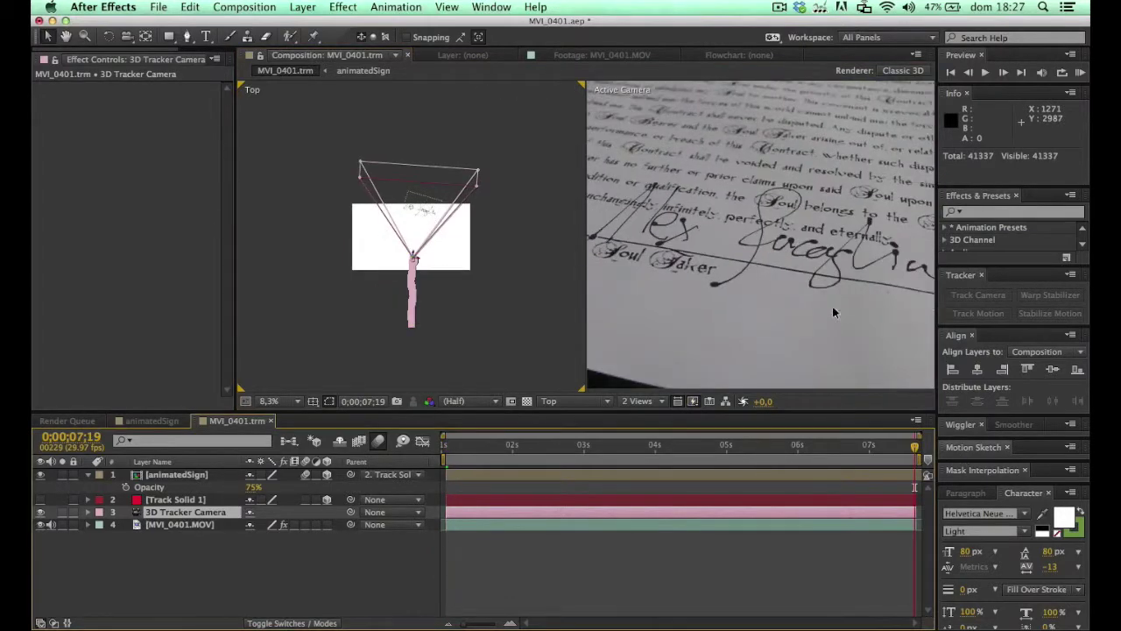
- Turn on depth of field for the 3D Tracker Camera and keyframe its focus distance at 886.7 pixels at 0;00;07;19
{"action": "left_click", "coordinate": [184, 514]}
{"action": "key", "text": "a"}
{"action": "key", "text": "a"}
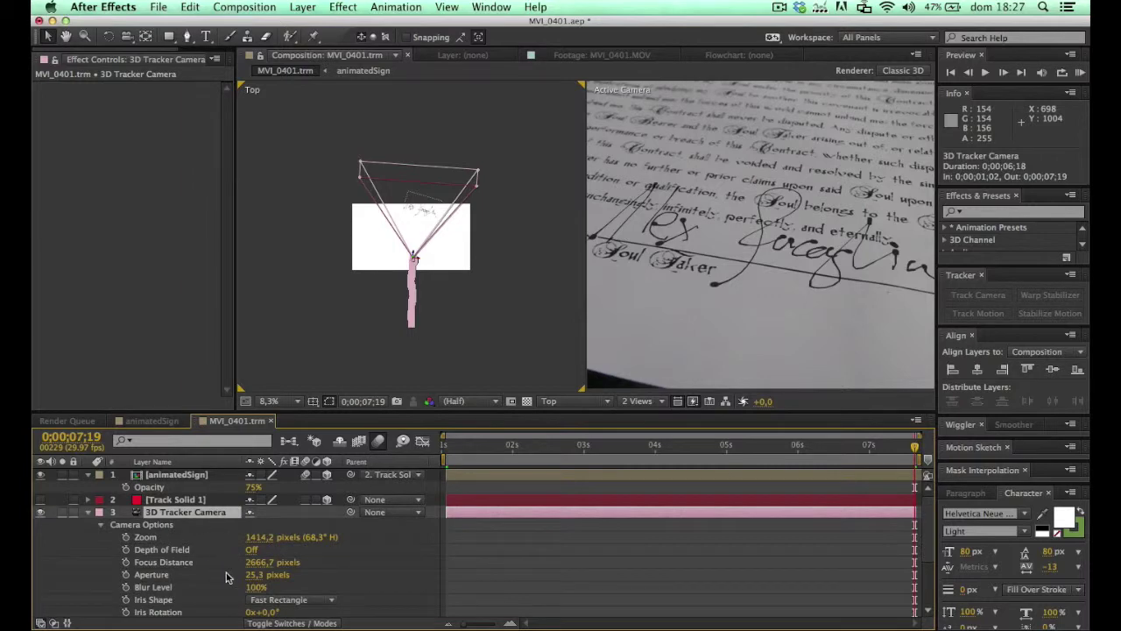
{"action": "left_click", "coordinate": [251, 550]}
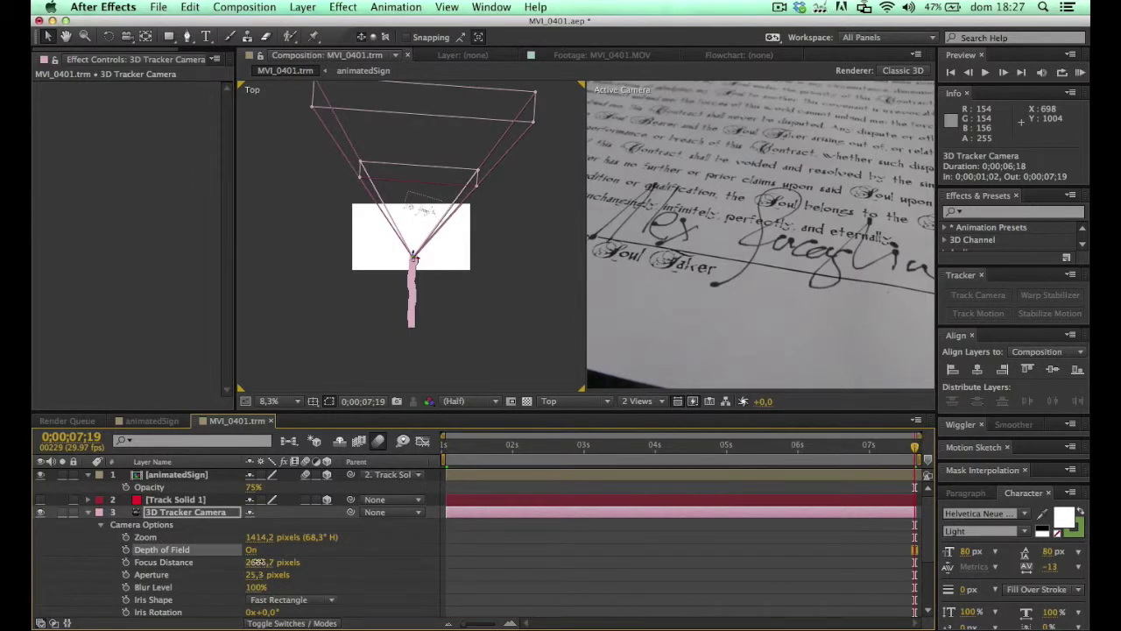
{"action": "left_click_drag", "start_coordinate": [256, 562], "coordinate": [135, 571]}
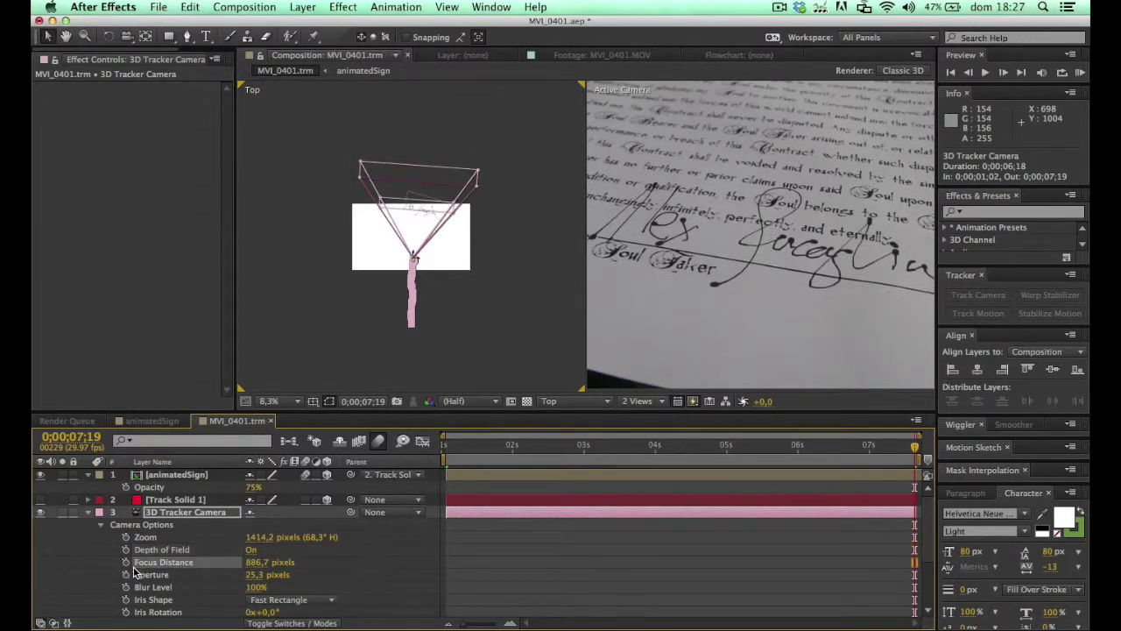
{"action": "left_click", "coordinate": [125, 561]}
- Examine the camera's focus plane against the signature at several times between 0;00;01;02 and 0;00;05;14
{"action": "left_click_drag", "start_coordinate": [592, 457], "coordinate": [359, 464]}
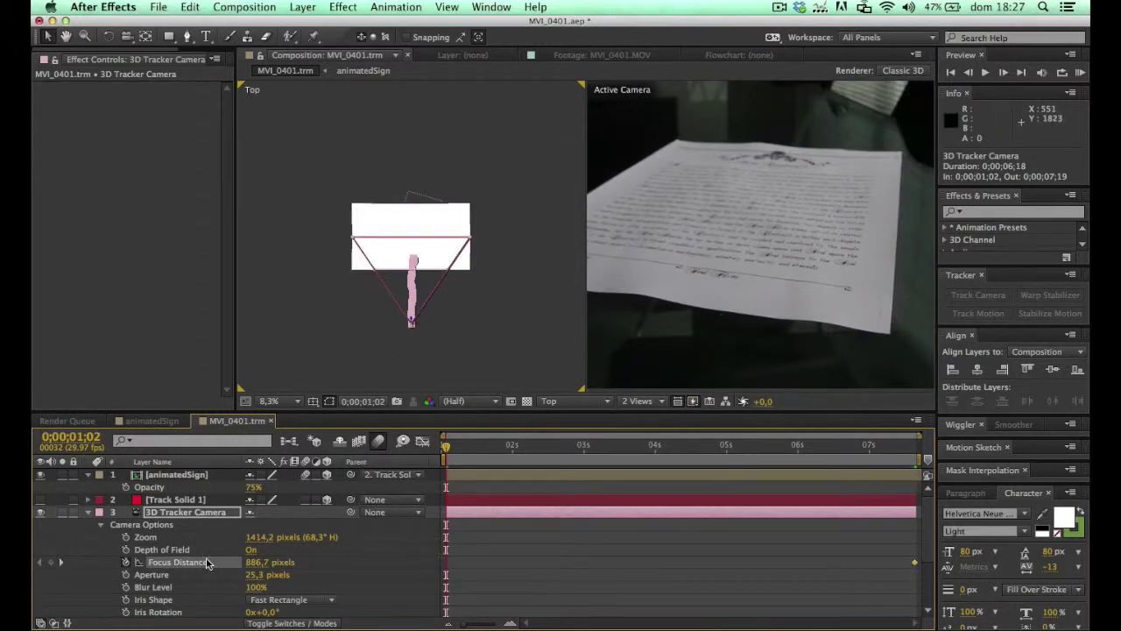
{"action": "left_click", "coordinate": [565, 460]}
{"action": "left_click", "coordinate": [638, 457]}
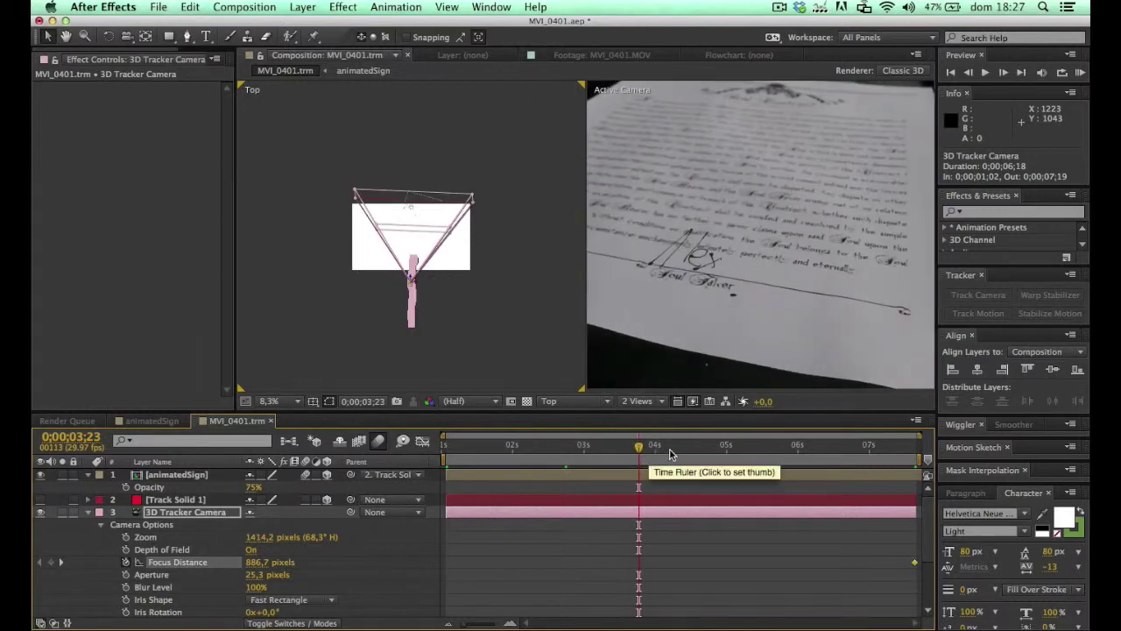
{"action": "left_click", "coordinate": [677, 453]}
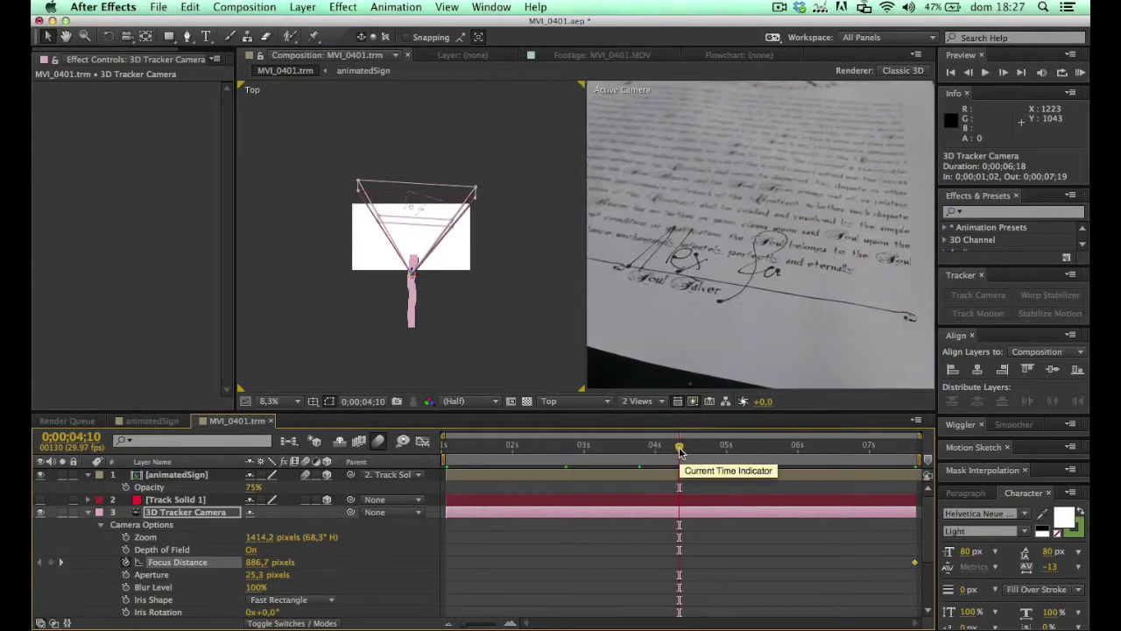
{"action": "left_click", "coordinate": [709, 453]}
{"action": "key", "text": "space"}
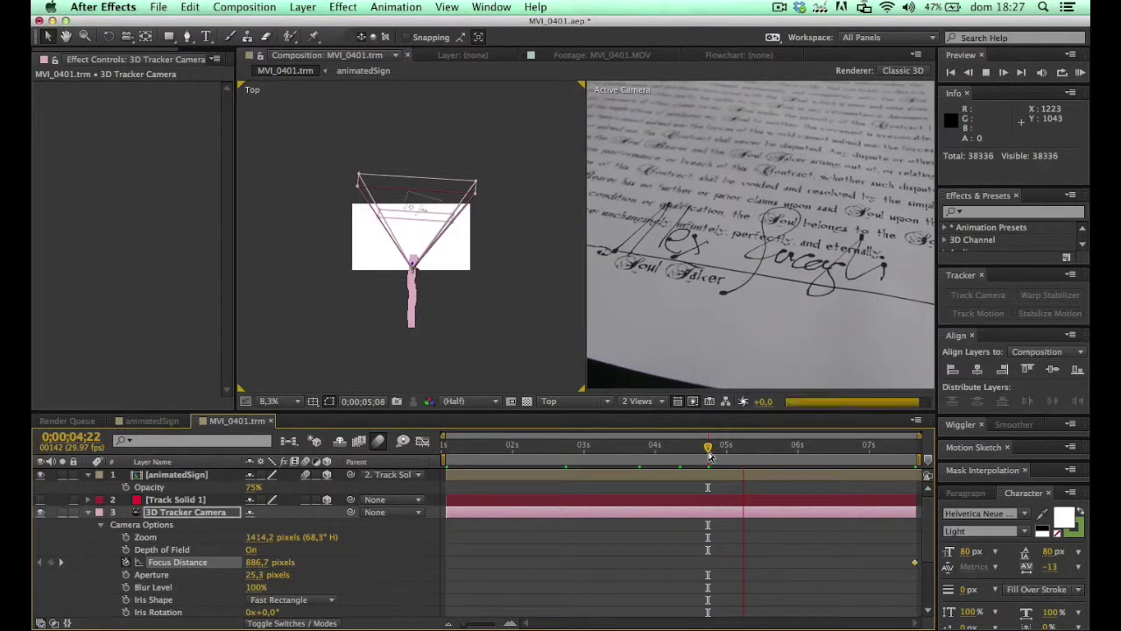
{"action": "key", "text": "space"}
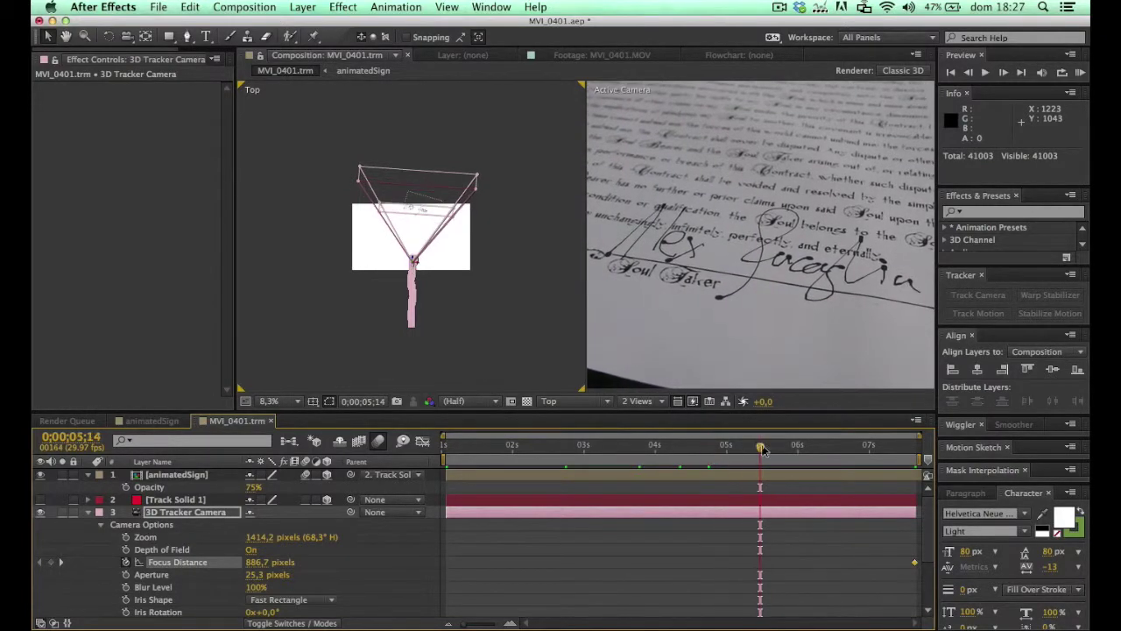
{"action": "left_click_drag", "start_coordinate": [762, 452], "coordinate": [735, 462]}
{"action": "left_click", "coordinate": [692, 445]}
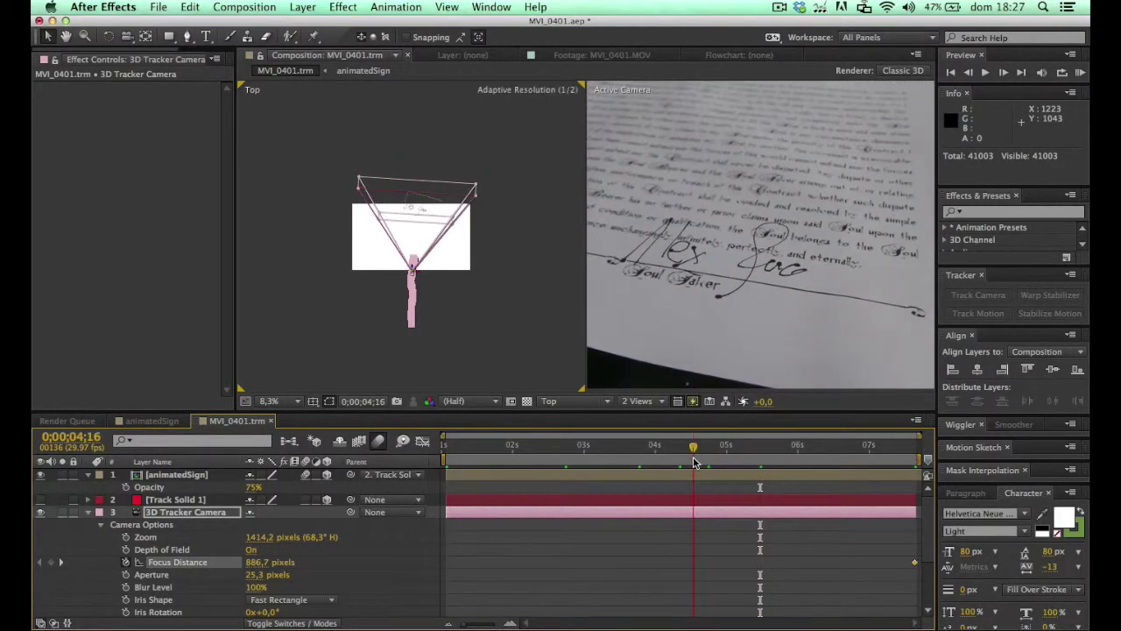
- Return to a single Active Camera view and try an aperture of 100 pixels on the 3D Tracker Camera
{"action": "left_click", "coordinate": [638, 401]}
{"action": "left_click", "coordinate": [644, 415]}
{"action": "left_click", "coordinate": [251, 550]}
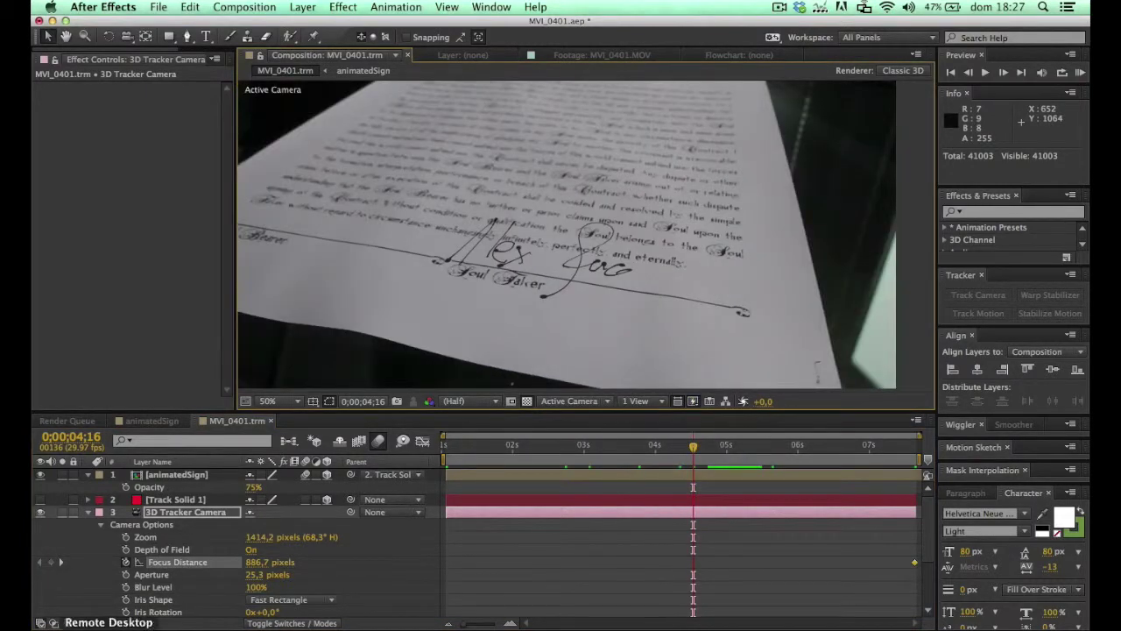
{"action": "left_click", "coordinate": [264, 576]}
{"action": "type", "text": "10"}
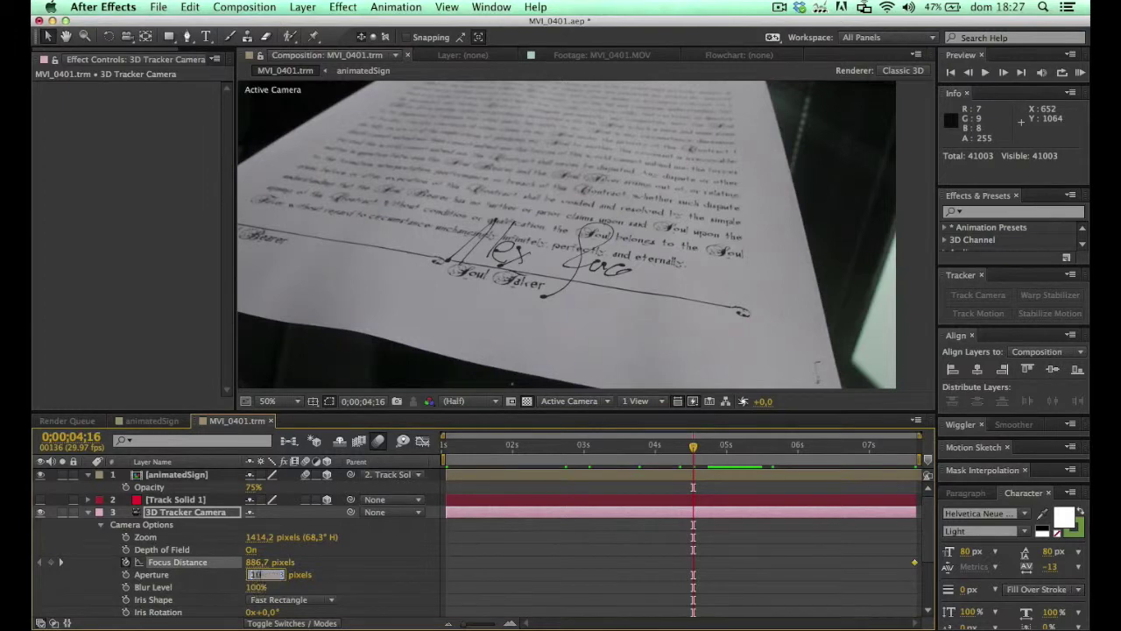
{"action": "type", "text": "0"}
{"action": "key", "text": "Return"}
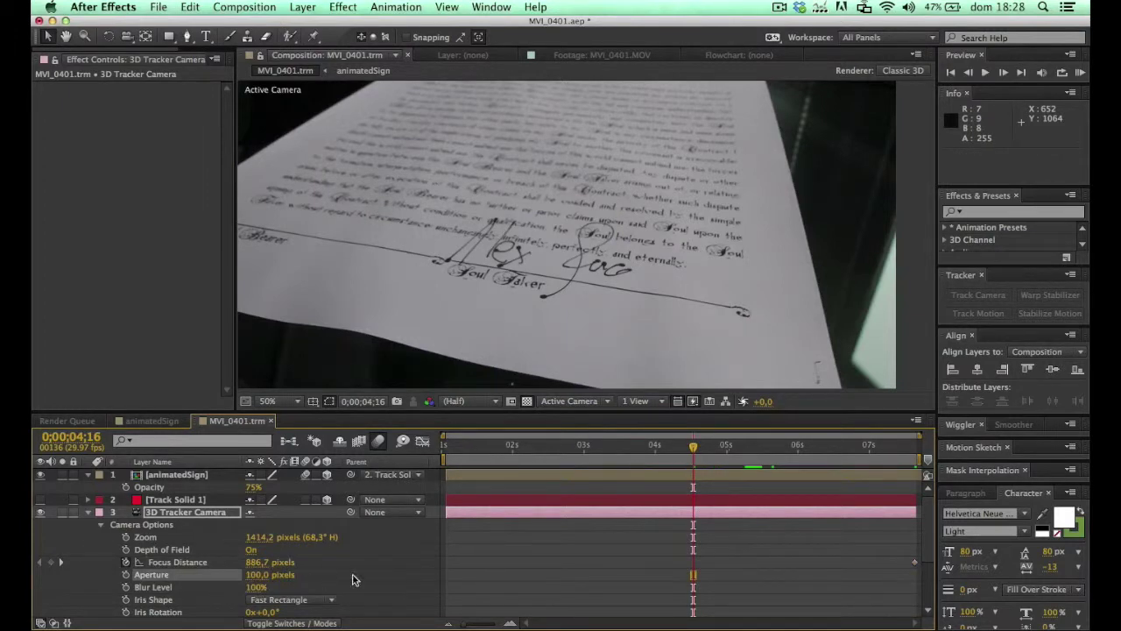
- Set the 3D Tracker Camera's aperture to 50 pixels and preview the composited shot from 0;00;01;02
{"action": "left_click", "coordinate": [250, 577]}
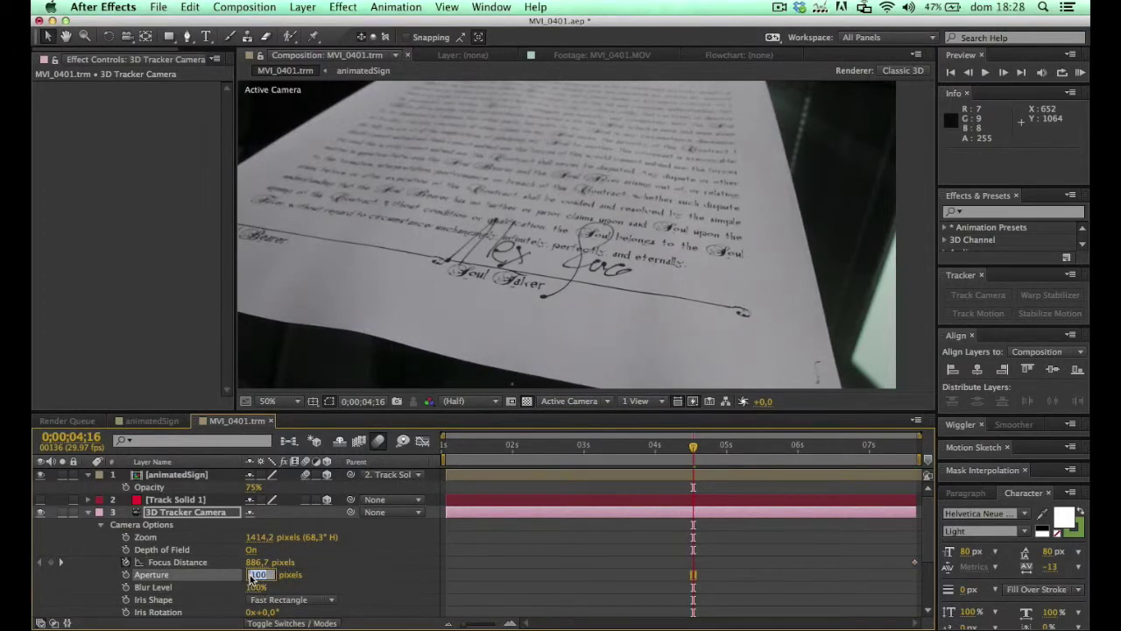
{"action": "type", "text": "50"}
{"action": "key", "text": "Return"}
{"action": "key", "text": "space"}
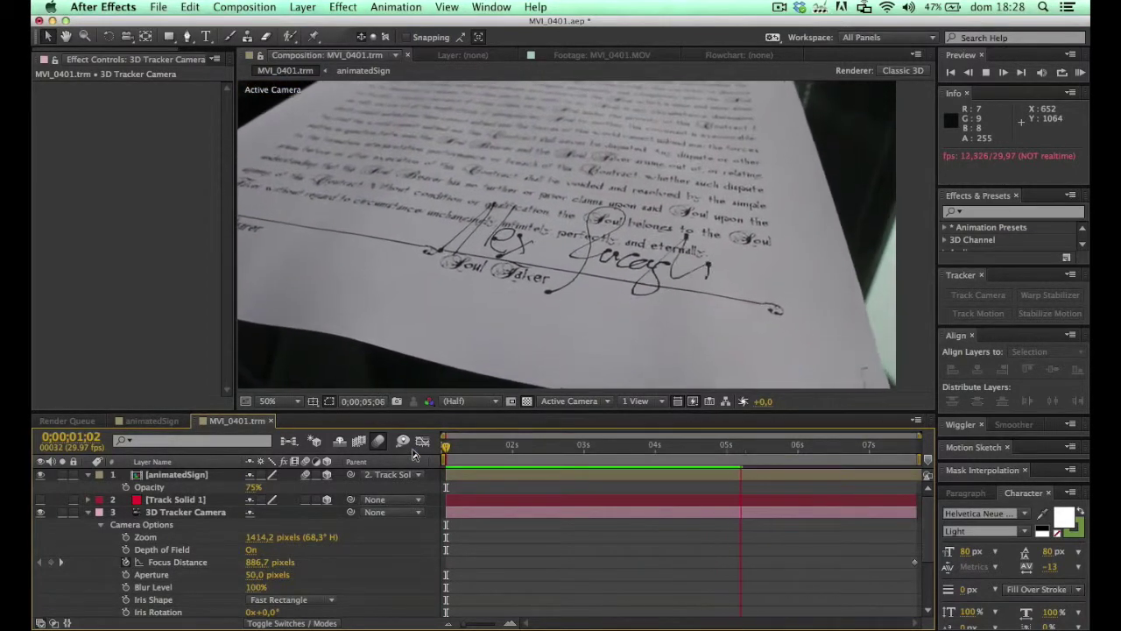
{"action": "key", "text": "space"}
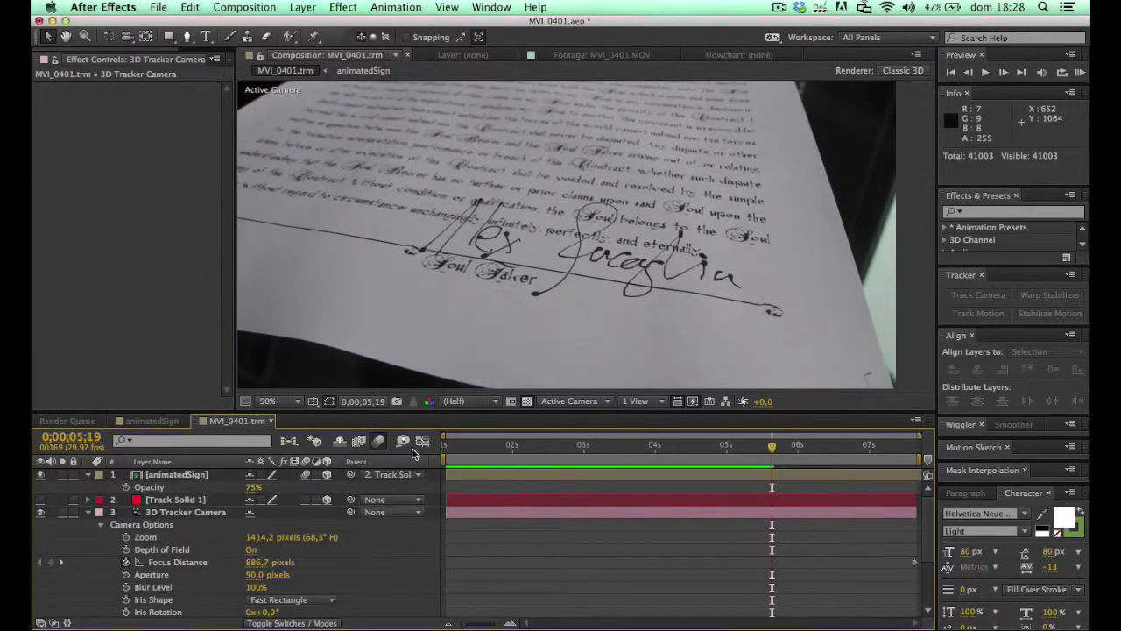
- Replay the composited signature from 0;00;01;02 and switch back to the animatedSign composition
{"action": "left_click", "coordinate": [446, 456]}
{"action": "key", "text": "space"}
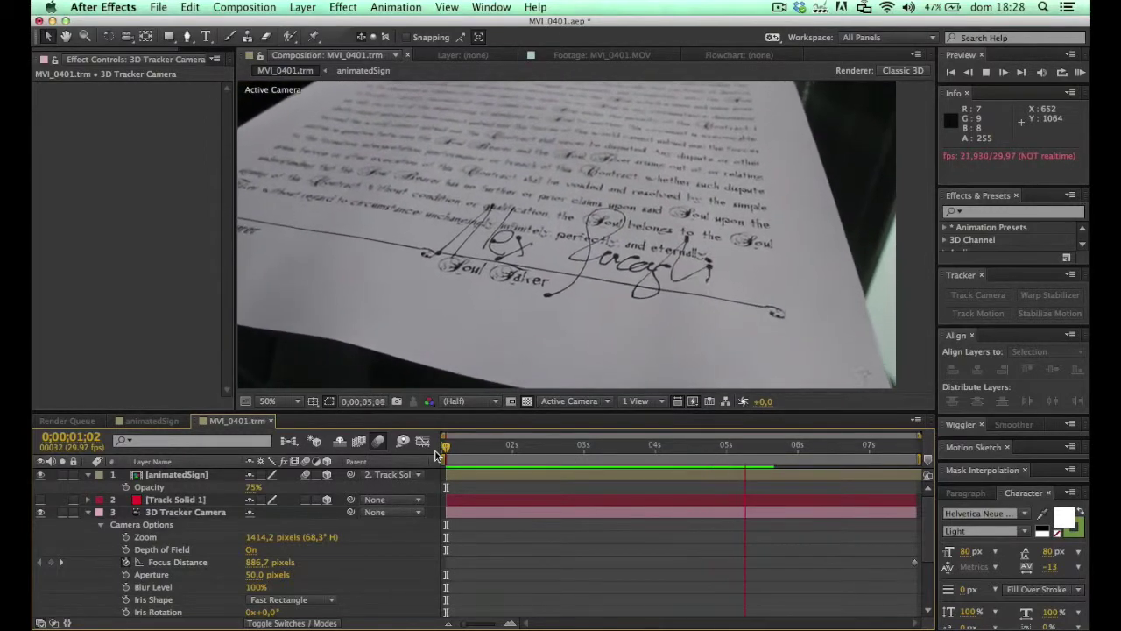
{"action": "key", "text": "space"}
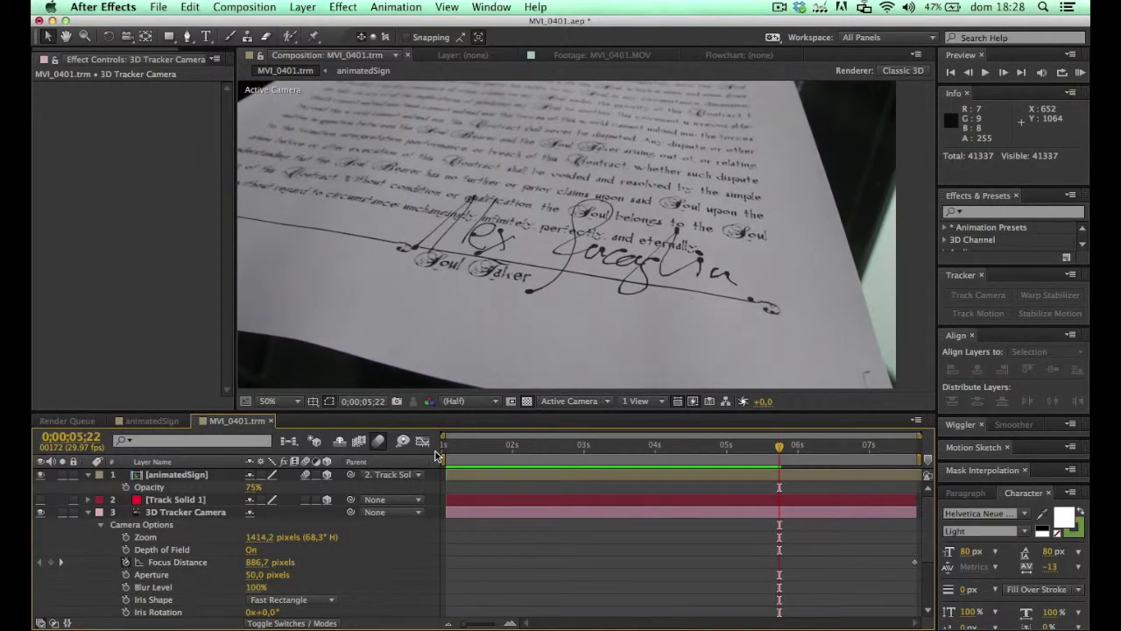
{"action": "left_click", "coordinate": [163, 425]}
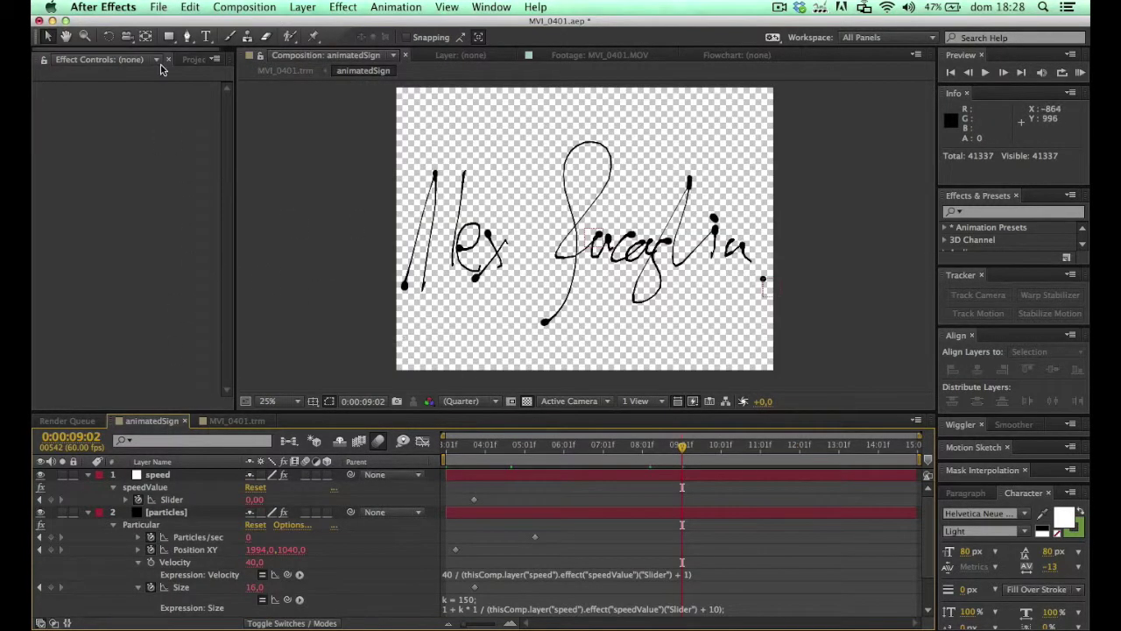
- Close the animatedSign composition and show only the keyframed properties of all layers in MVI_0401.trm
{"action": "left_click", "coordinate": [186, 61]}
{"action": "key", "text": "super+a"}
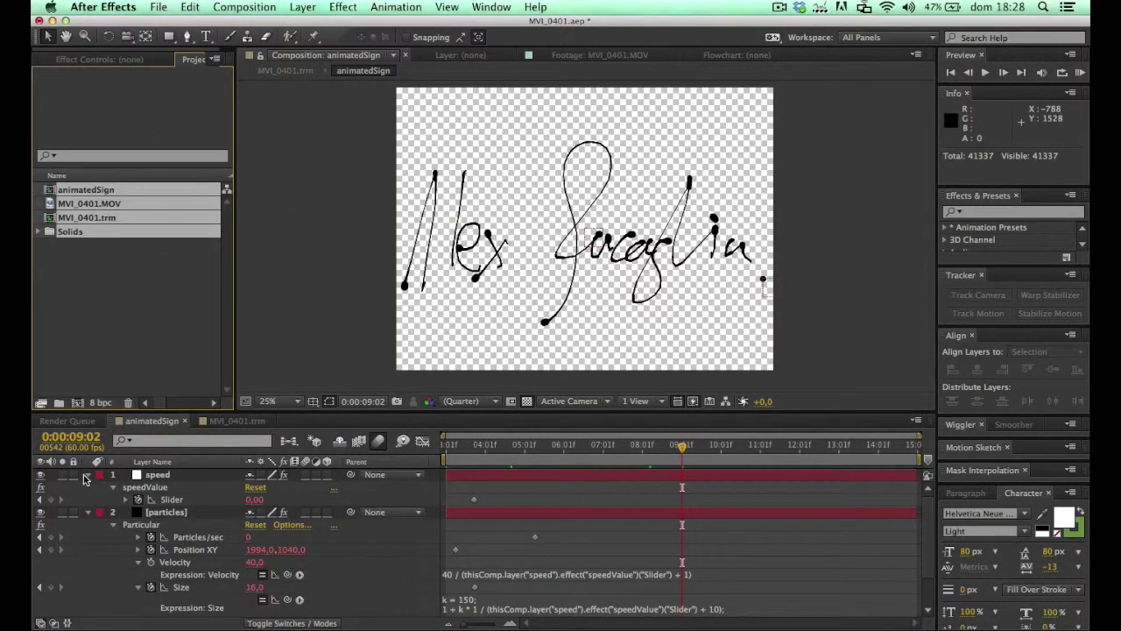
{"action": "left_click", "coordinate": [185, 421]}
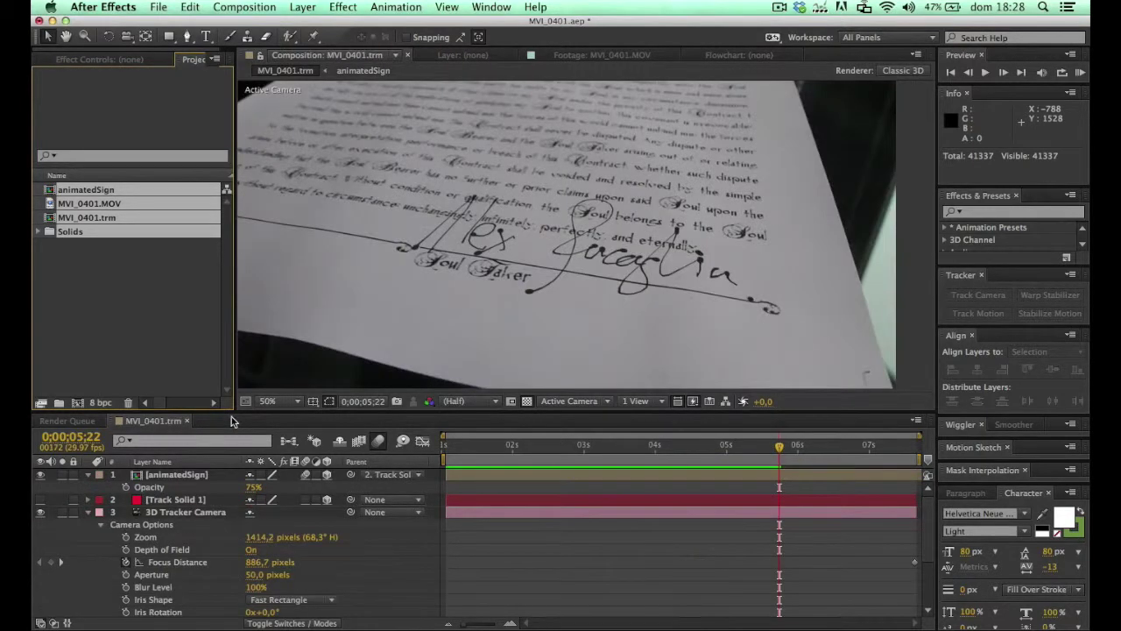
{"action": "left_click", "coordinate": [181, 473]}
{"action": "key", "text": "super+a"}
{"action": "key", "text": "u"}
{"action": "left_click", "coordinate": [212, 594]}
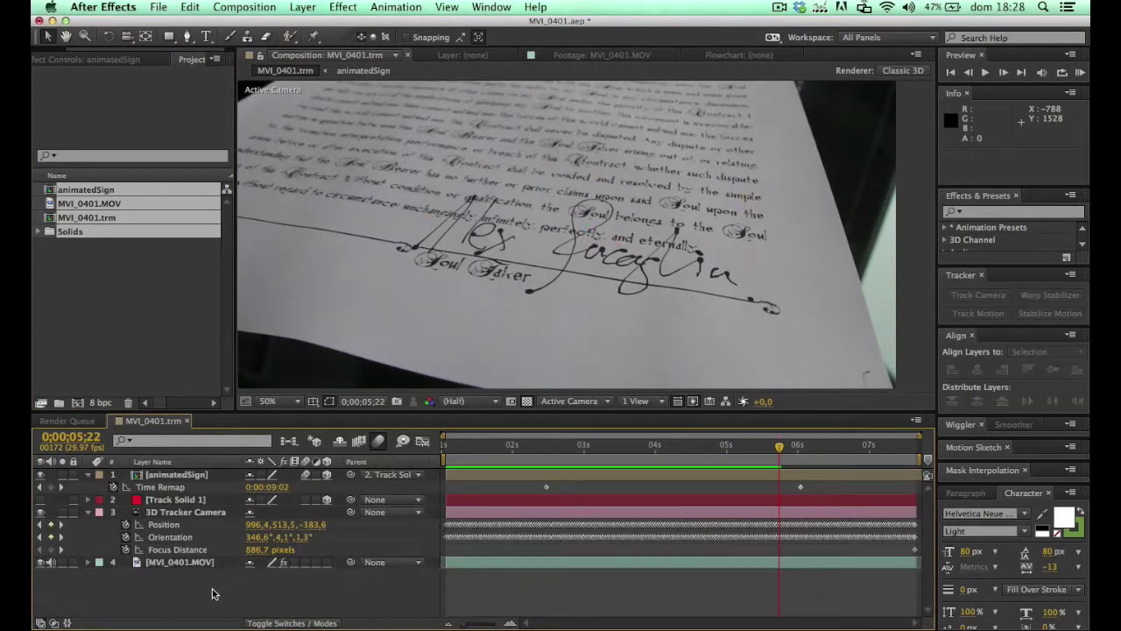
- Widen the effect controls area and add an adjustment layer named color above the other layers of MVI_0401.trm
{"action": "left_click", "coordinate": [124, 61]}
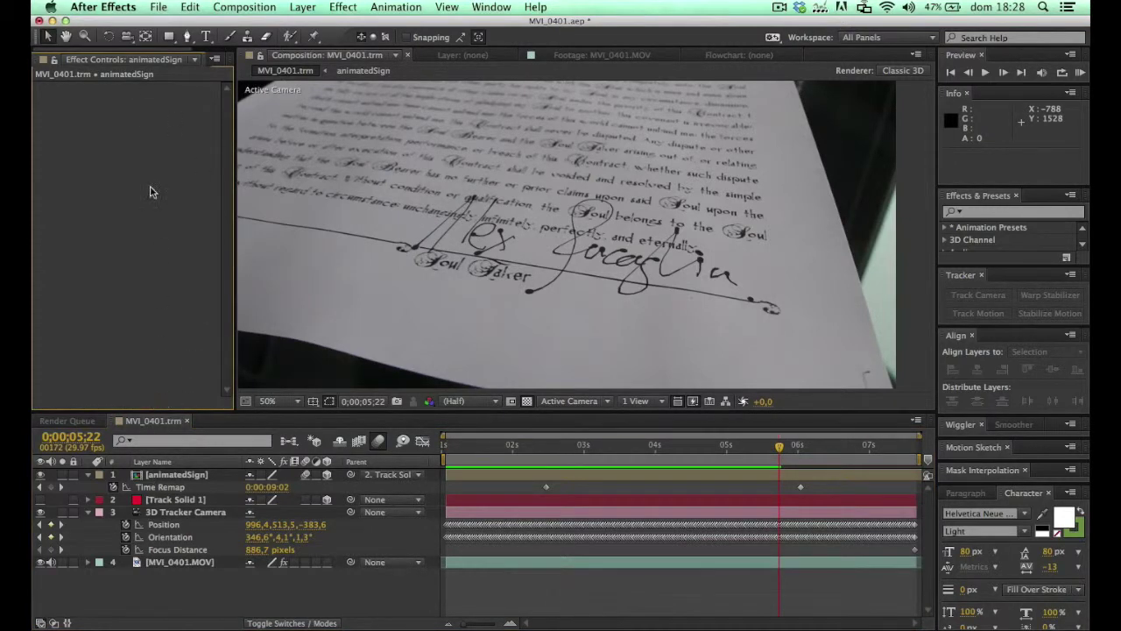
{"action": "left_click_drag", "start_coordinate": [234, 210], "coordinate": [298, 217]}
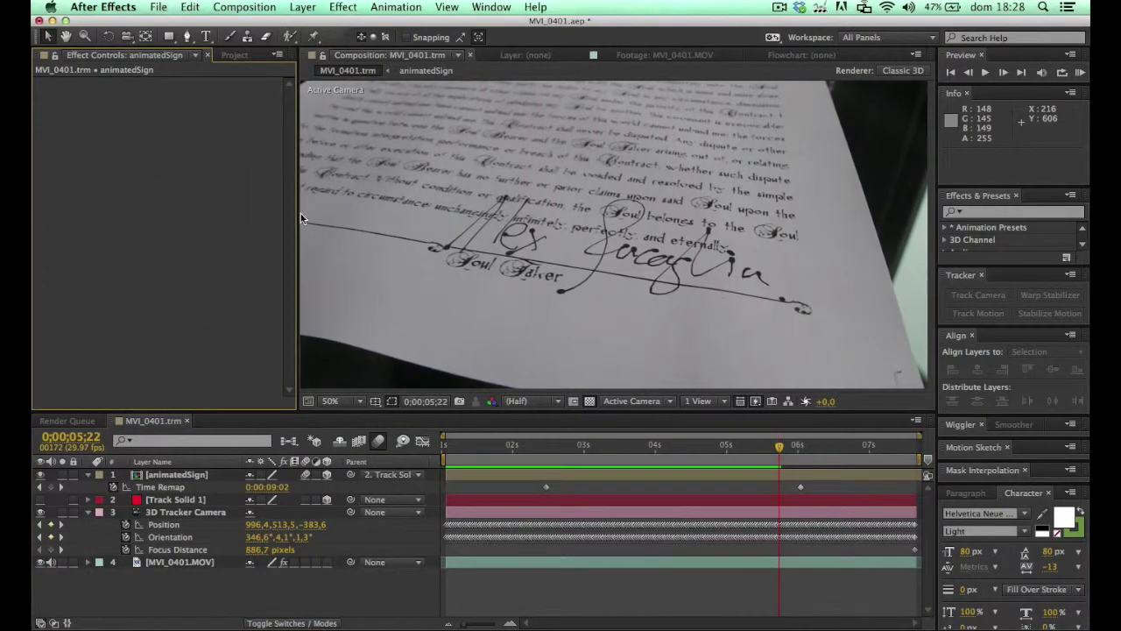
{"action": "key", "text": "alt+super+y"}
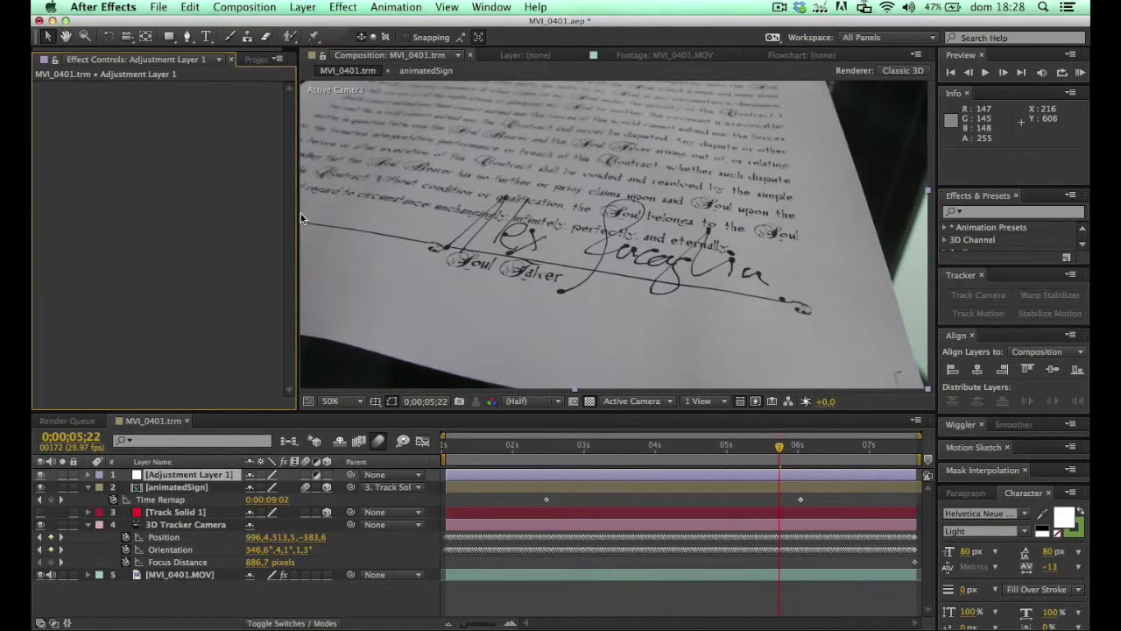
{"action": "left_click", "coordinate": [185, 478]}
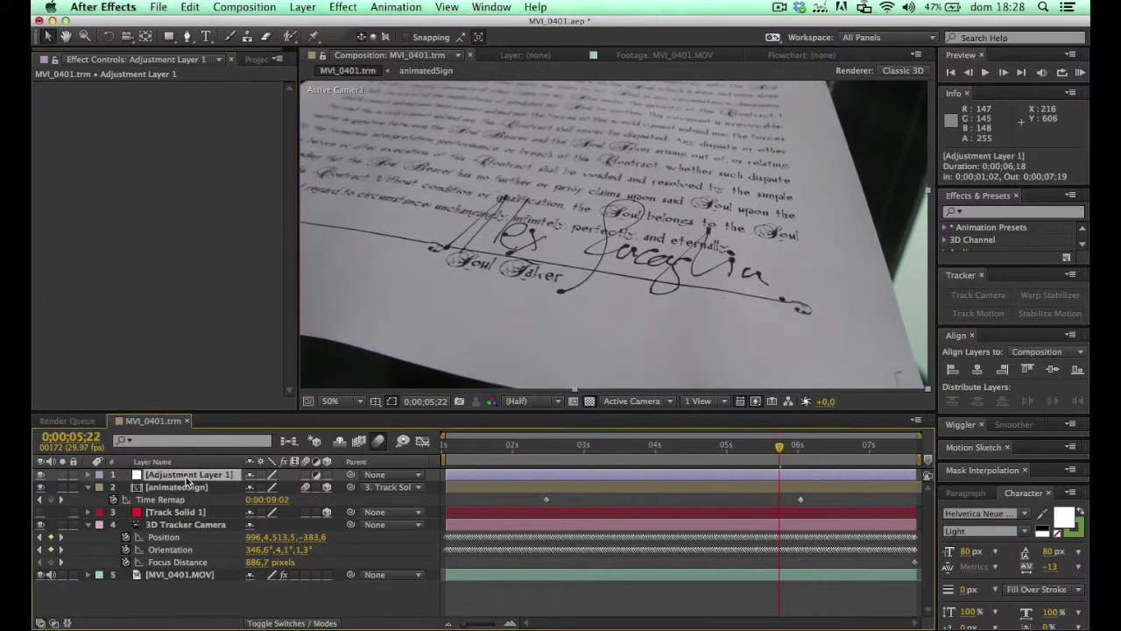
{"action": "key", "text": "Return"}
{"action": "type", "text": "color"}
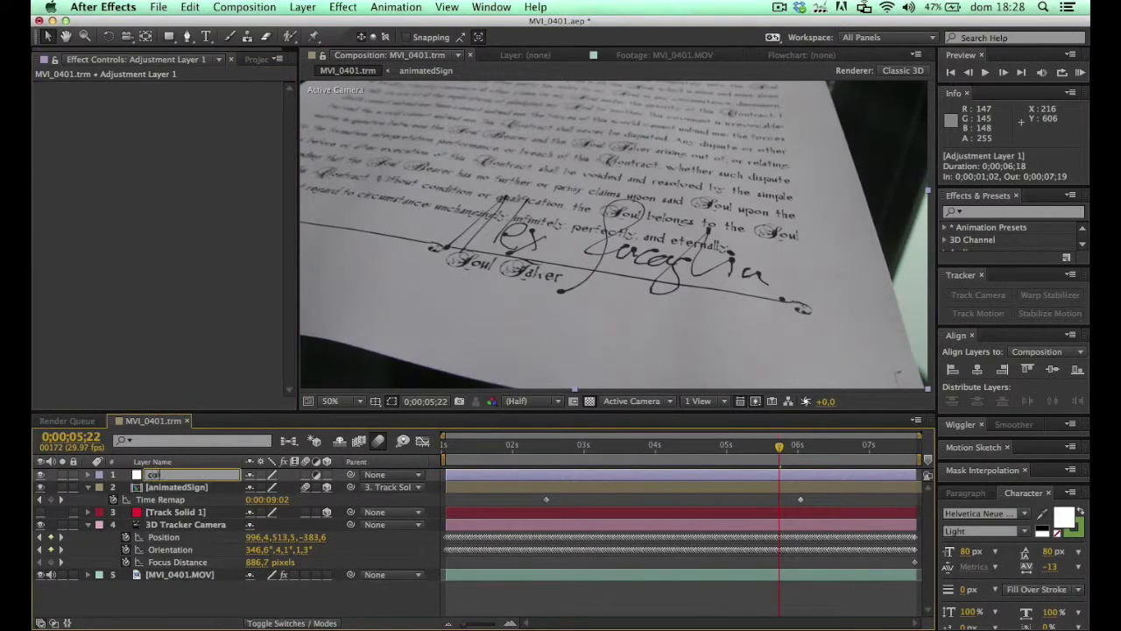
{"action": "key", "text": "Return"}
- Apply Magic Bullet Looks to the color adjustment layer and open its look editor
{"action": "scroll", "coordinate": [515, 343], "scroll_direction": "down", "scroll_amount": 2}
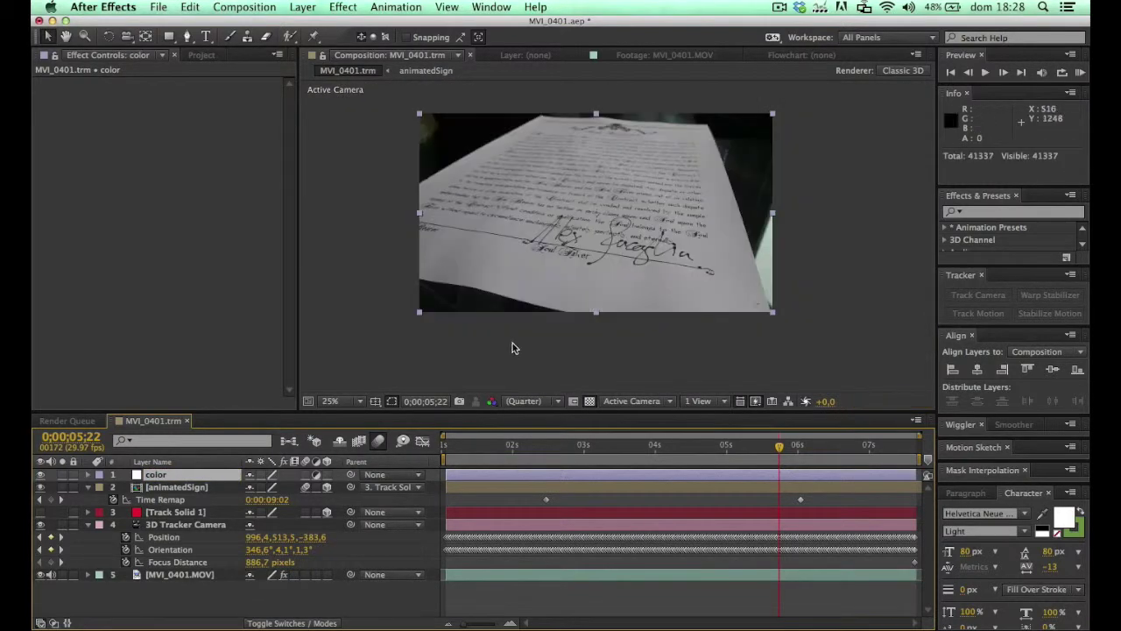
{"action": "left_click", "coordinate": [293, 7]}
{"action": "mouse_move", "coordinate": [344, 5]}
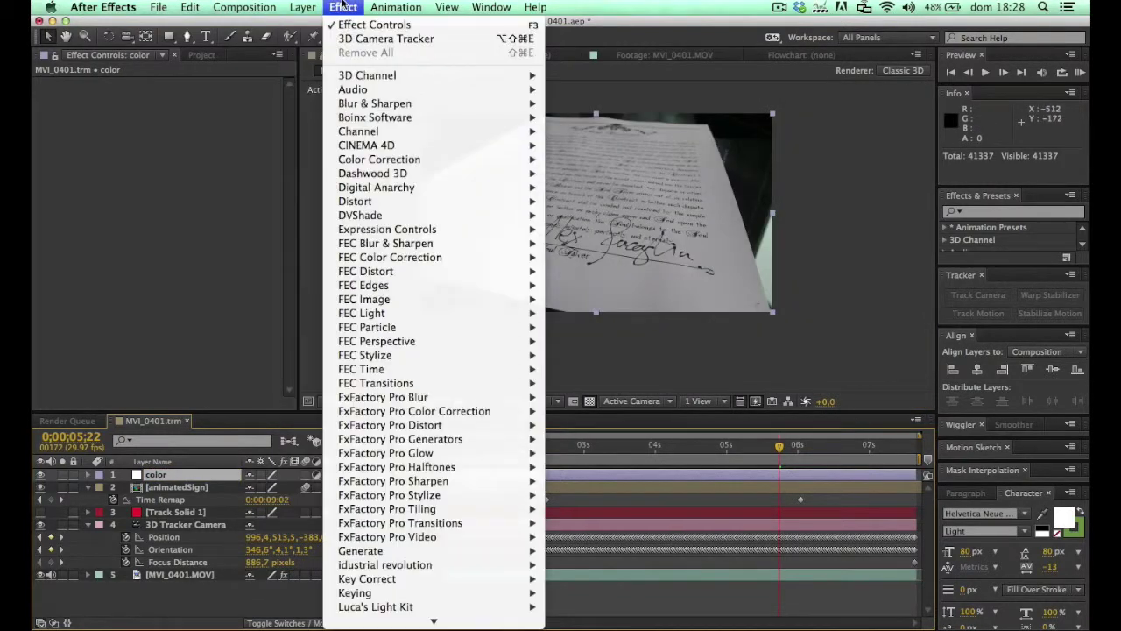
{"action": "scroll", "coordinate": [438, 421], "scroll_direction": "down", "scroll_amount": 10}
{"action": "mouse_move", "coordinate": [462, 433]}
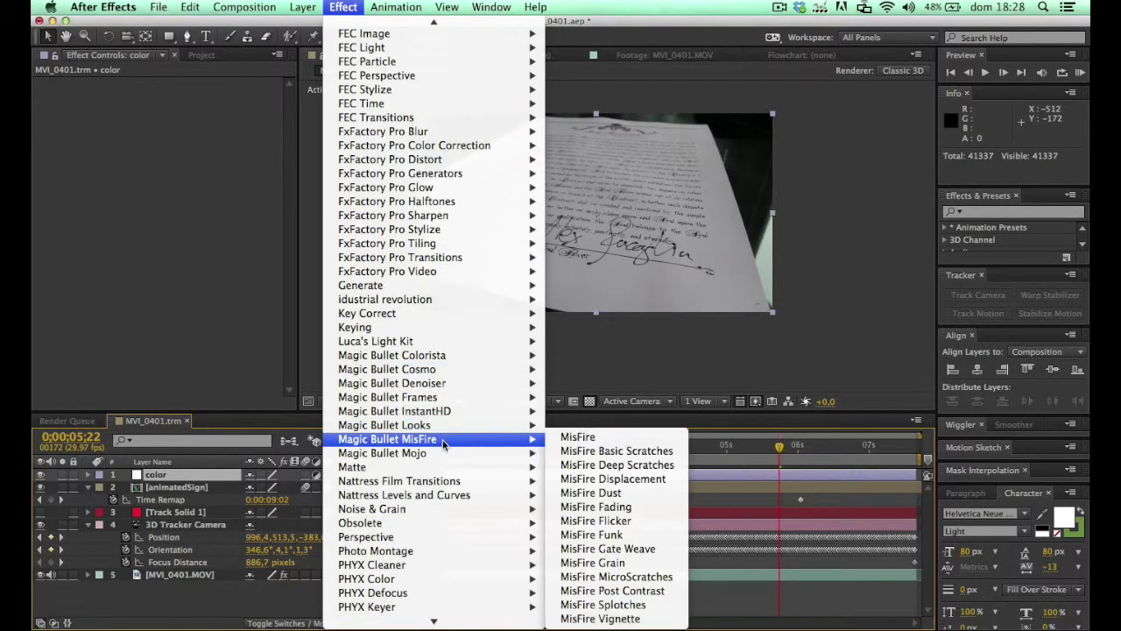
{"action": "left_click", "coordinate": [571, 424]}
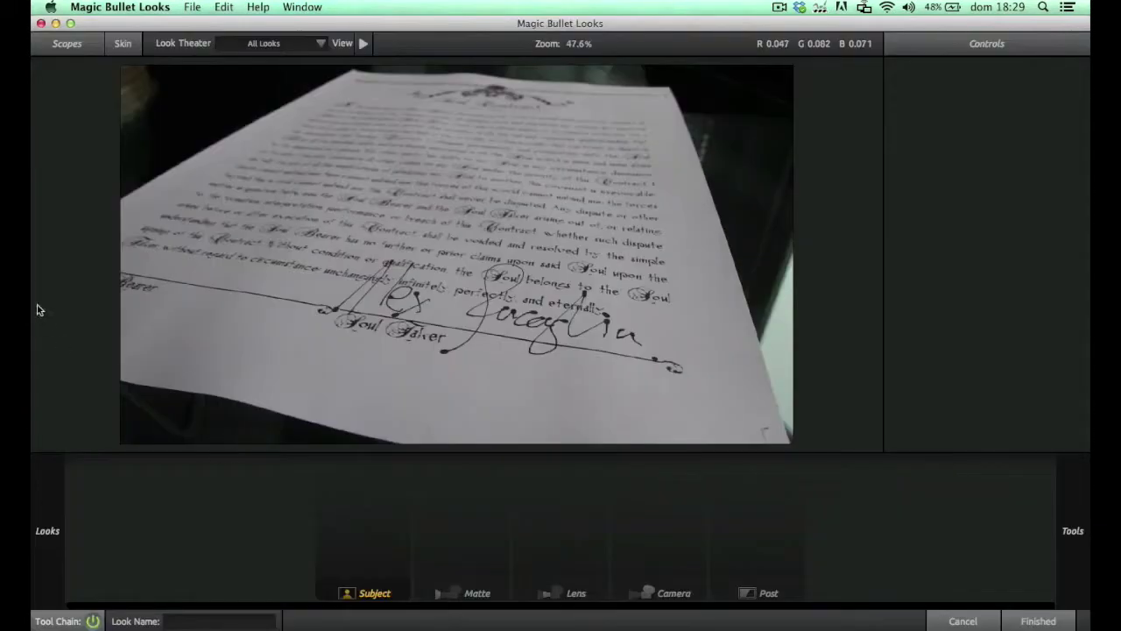
- Load the Blockbuster preset from the Cinematic looks
{"action": "mouse_move", "coordinate": [40, 499]}
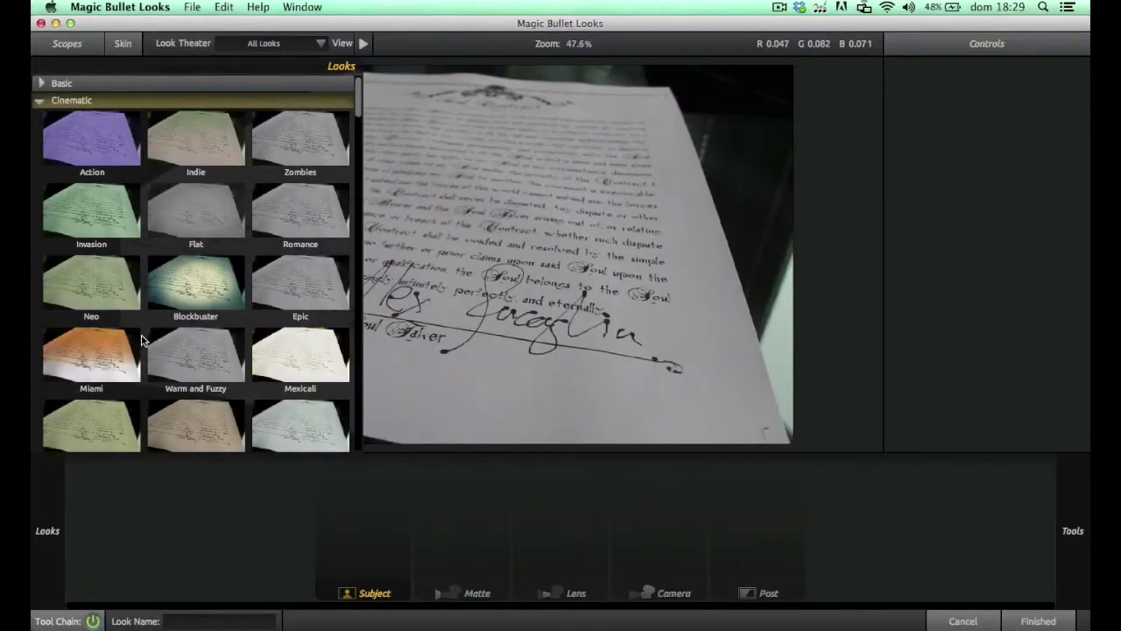
{"action": "left_click", "coordinate": [208, 281]}
{"action": "scroll", "coordinate": [208, 281], "scroll_direction": "down", "scroll_amount": 1}
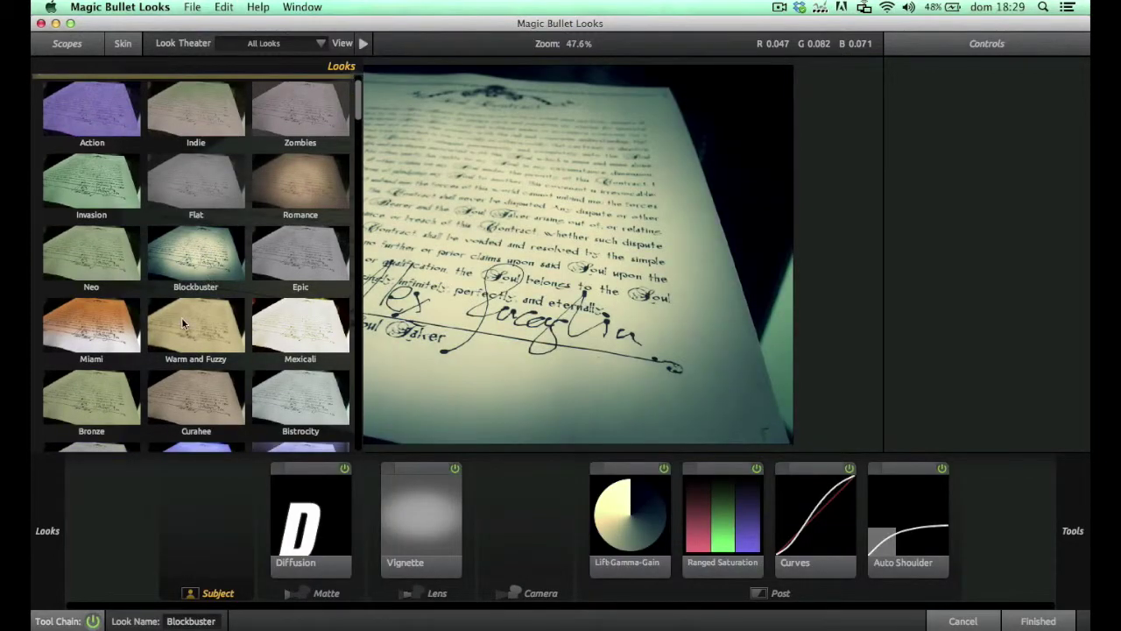
- Warm the Lift-Gamma-Gain: lift about 1.033/1.005/0.996, gamma about 0.811/0.823/0.765 and gain about 1.251/1.123/1.027
{"action": "left_click", "coordinate": [631, 512]}
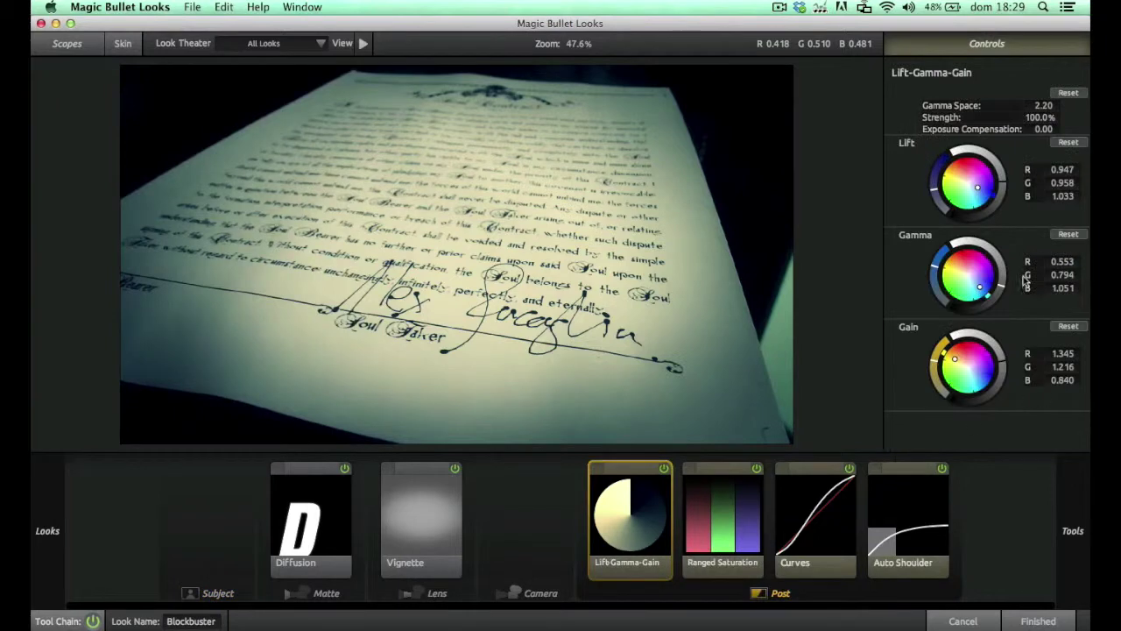
{"action": "mouse_move", "coordinate": [955, 359]}
{"action": "left_mouse_down"}
{"action": "mouse_move", "coordinate": [969, 364]}
{"action": "mouse_move", "coordinate": [961, 358]}
{"action": "left_mouse_up"}
{"action": "left_click_drag", "start_coordinate": [977, 187], "coordinate": [964, 177]}
{"action": "left_click_drag", "start_coordinate": [962, 358], "coordinate": [961, 360]}
{"action": "left_click_drag", "start_coordinate": [980, 287], "coordinate": [960, 274]}
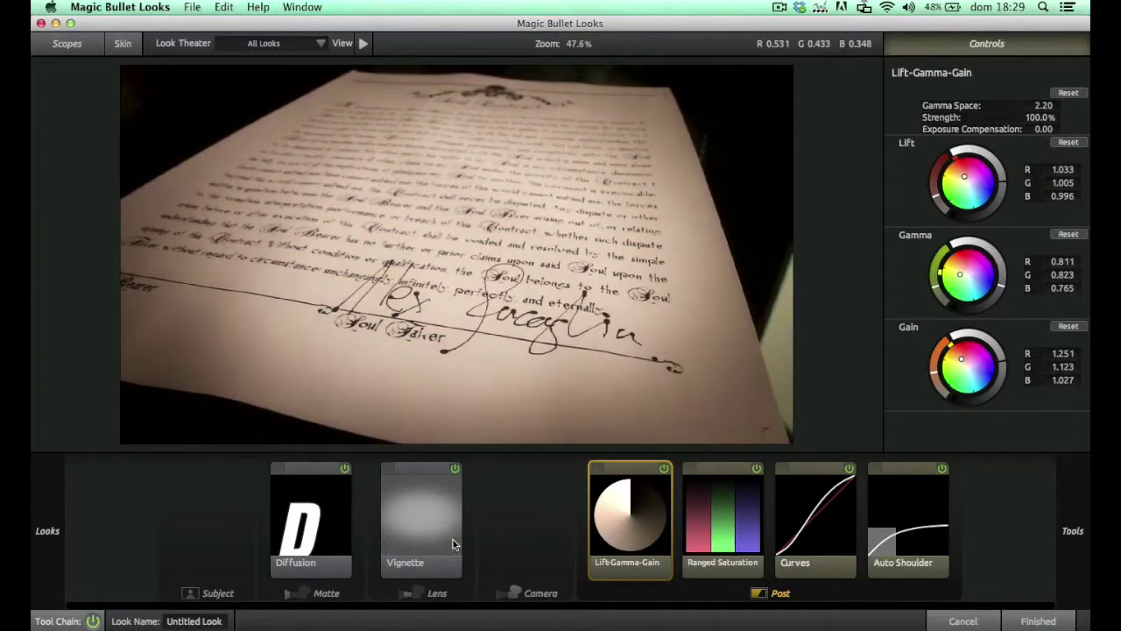
- Adjust the look's lens Vignette slightly and check the whole frame at 38.1% zoom
{"action": "left_click", "coordinate": [429, 541]}
{"action": "left_click_drag", "start_coordinate": [1023, 163], "coordinate": [1033, 163]}
{"action": "scroll", "coordinate": [812, 198], "scroll_direction": "down", "scroll_amount": 2}
- Shift the lift toward yellow at about 1.033/1.021/0.972, fine-tune the gain color and accept the finished look
{"action": "left_click", "coordinate": [639, 517]}
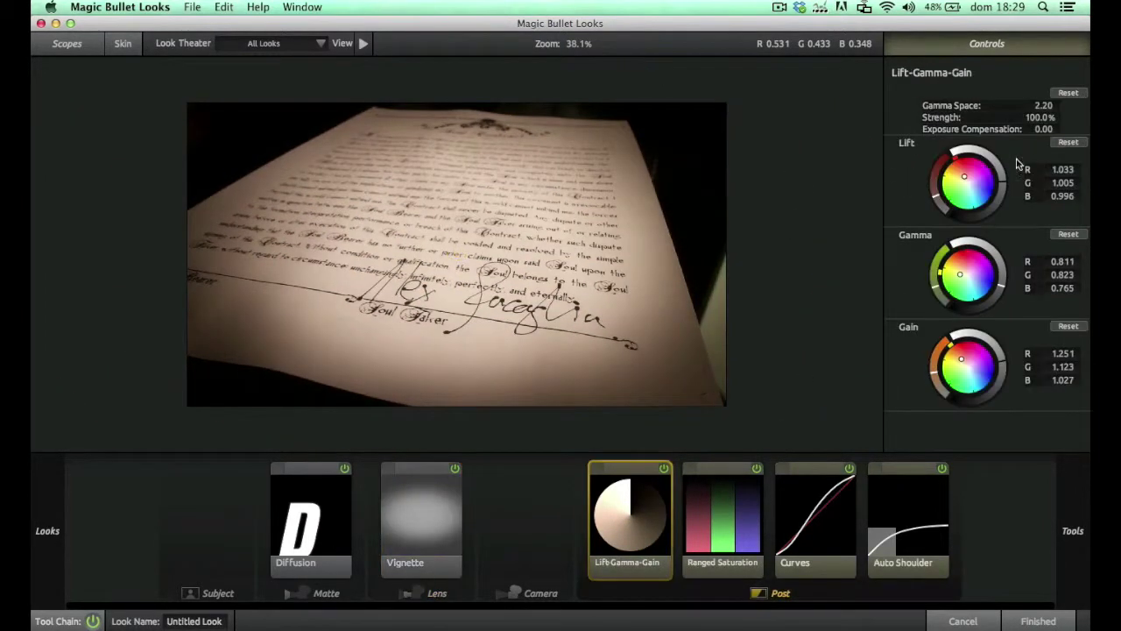
{"action": "left_click_drag", "start_coordinate": [964, 177], "coordinate": [960, 178]}
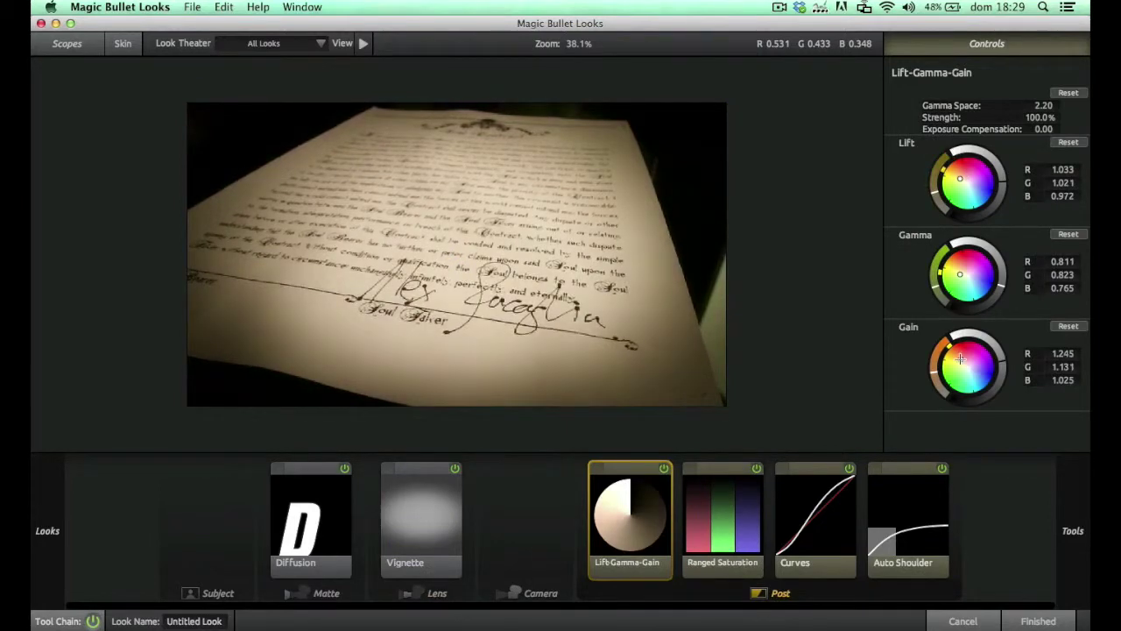
{"action": "left_click_drag", "start_coordinate": [960, 357], "coordinate": [961, 358]}
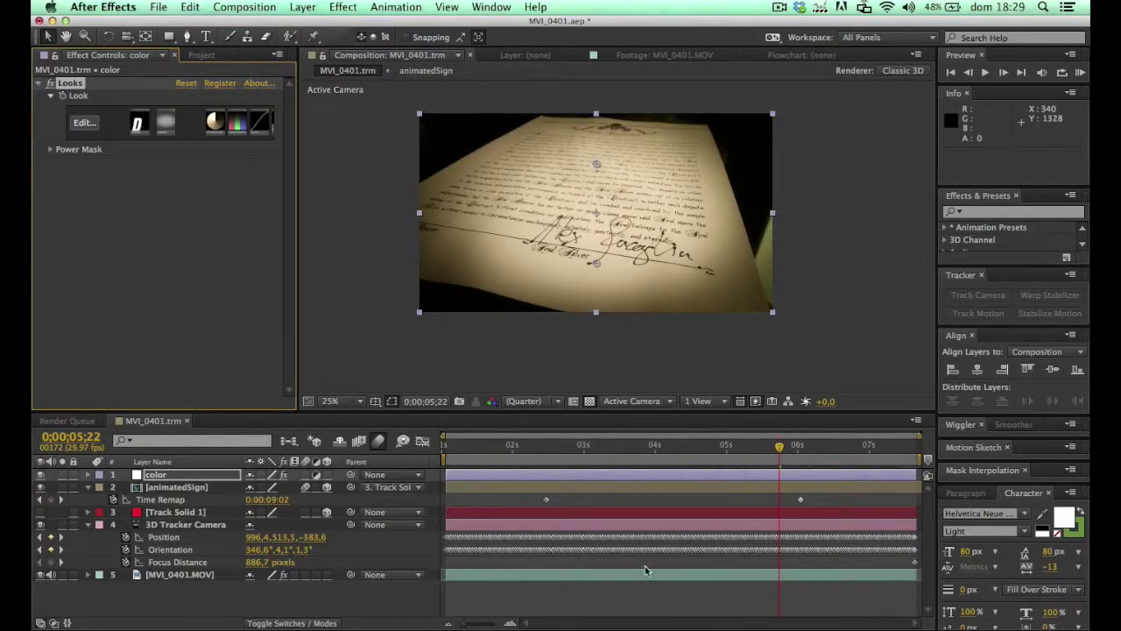
- Preview the graded signature shot from 0;00;01;02 and replay it from 0;00;02;09
{"action": "key", "text": "Home"}
{"action": "key", "text": "space"}
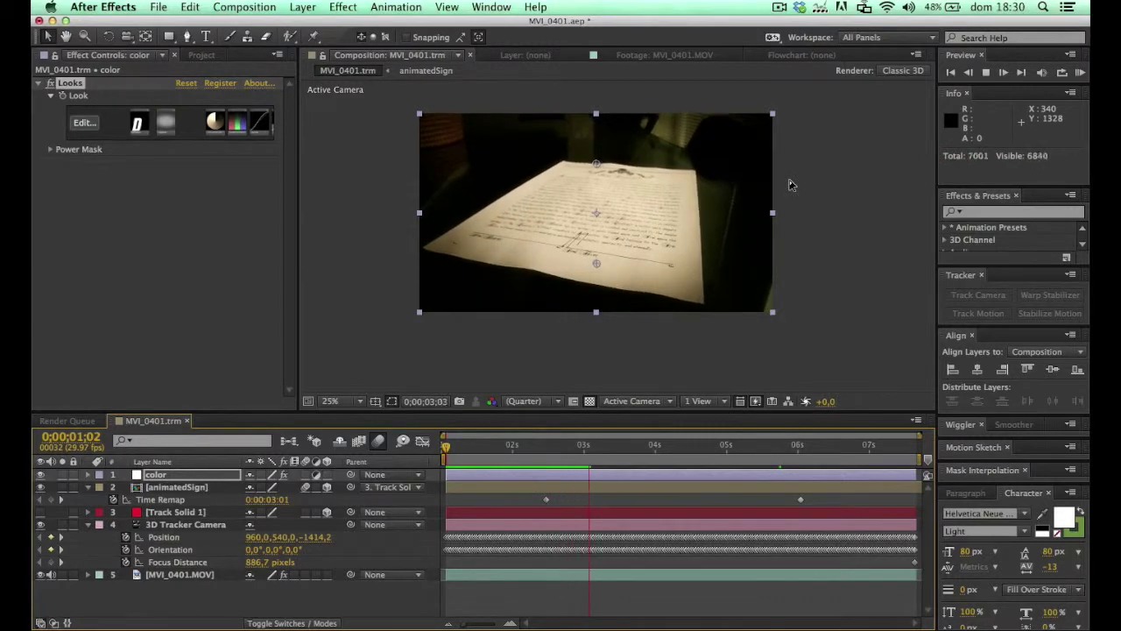
{"action": "key", "text": "space"}
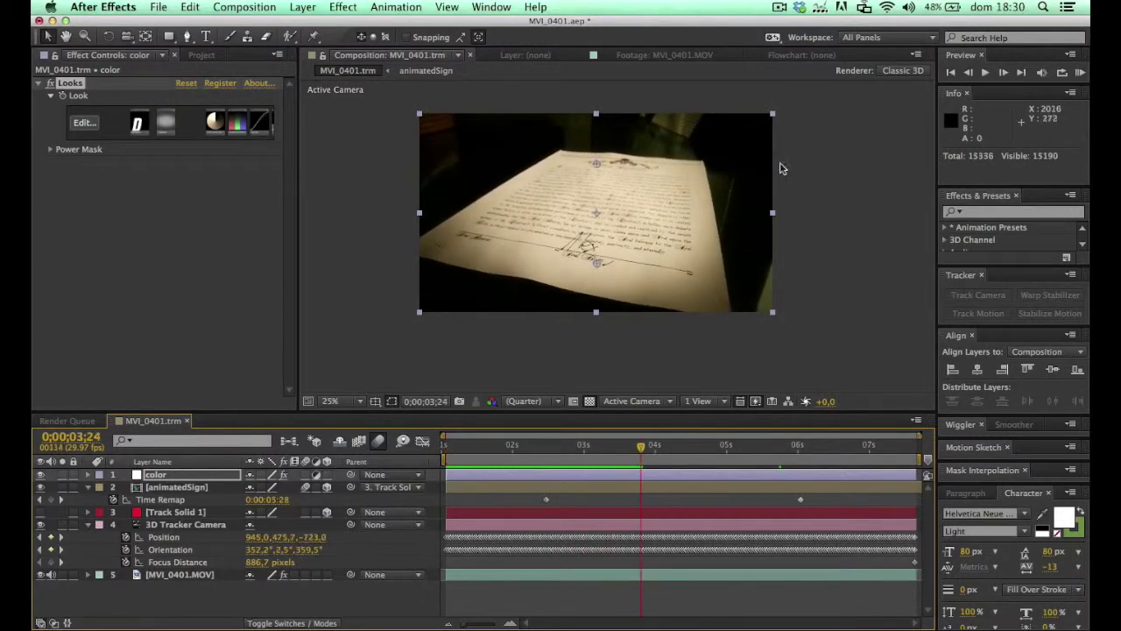
{"action": "left_click", "coordinate": [534, 448]}
{"action": "key", "text": "space"}
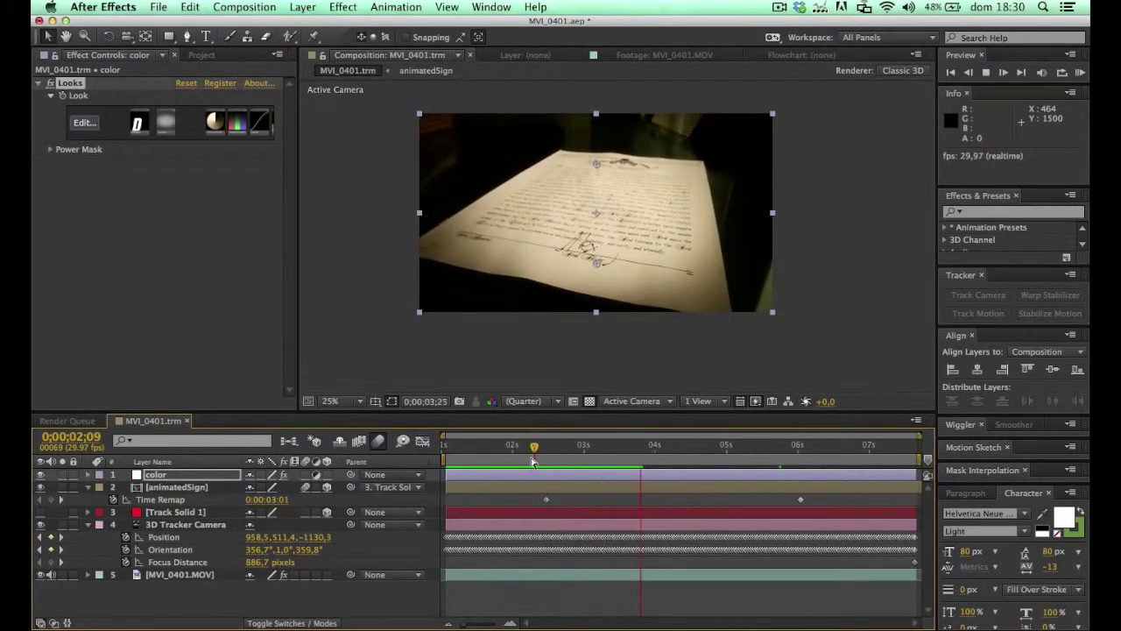